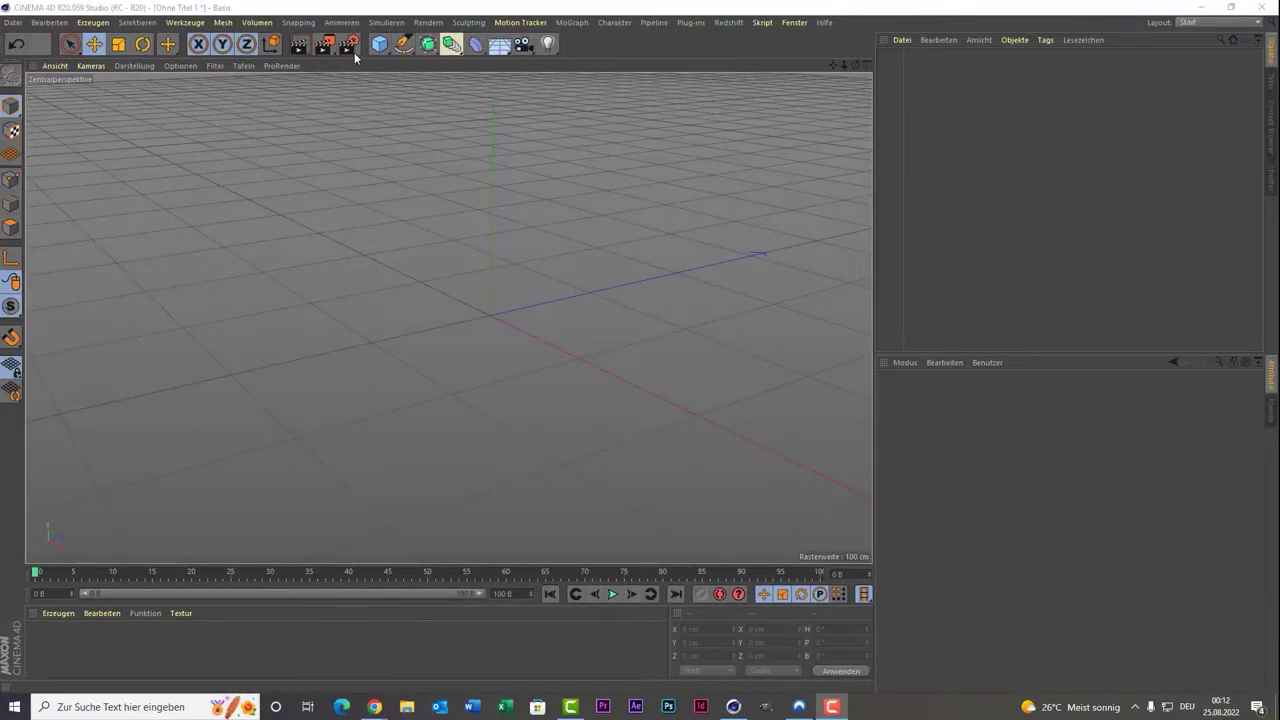
Add a torus (Ring) primitive and set its ring radius to 100 cm.
drag(383, 48, 457, 120)
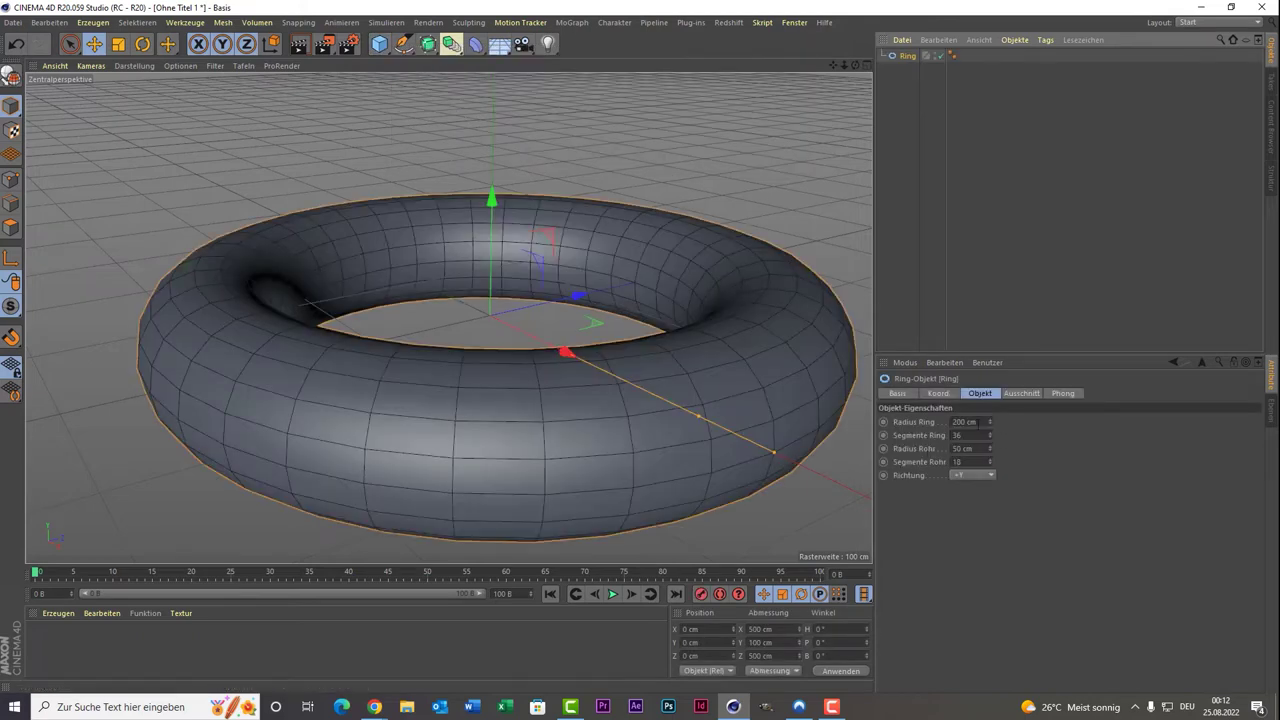
click(965, 421)
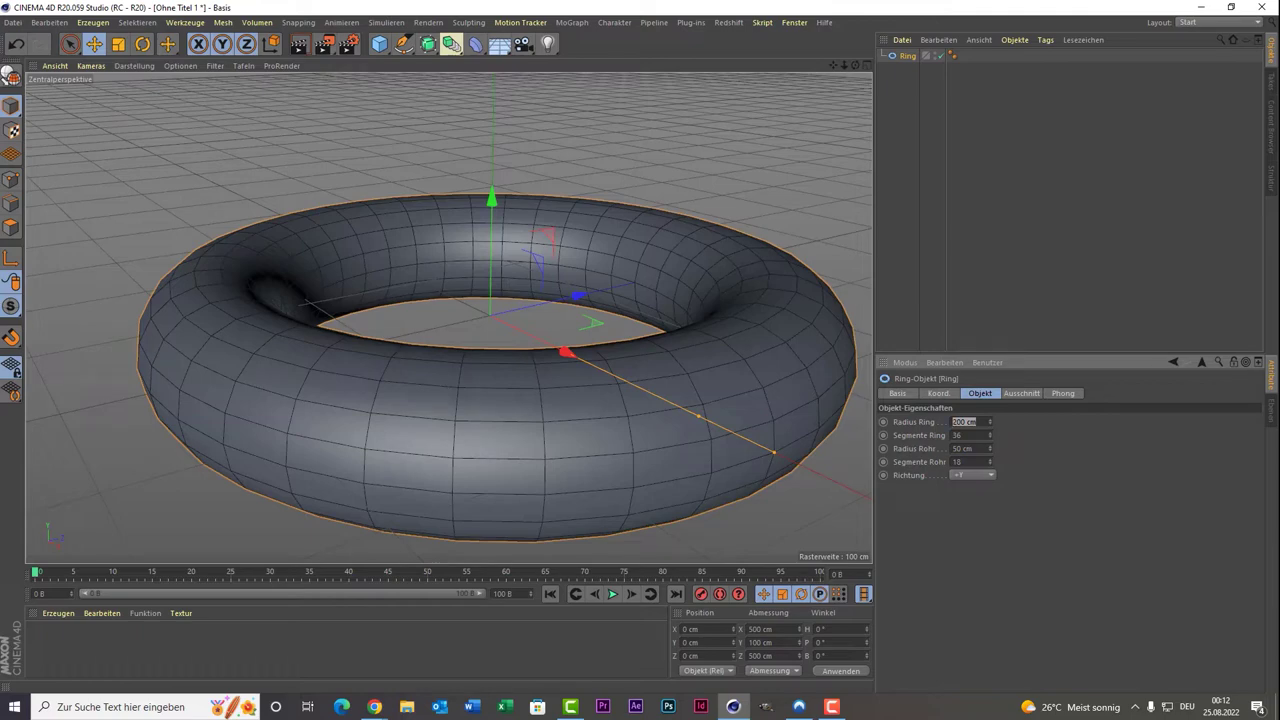
text(100)
key(Return)
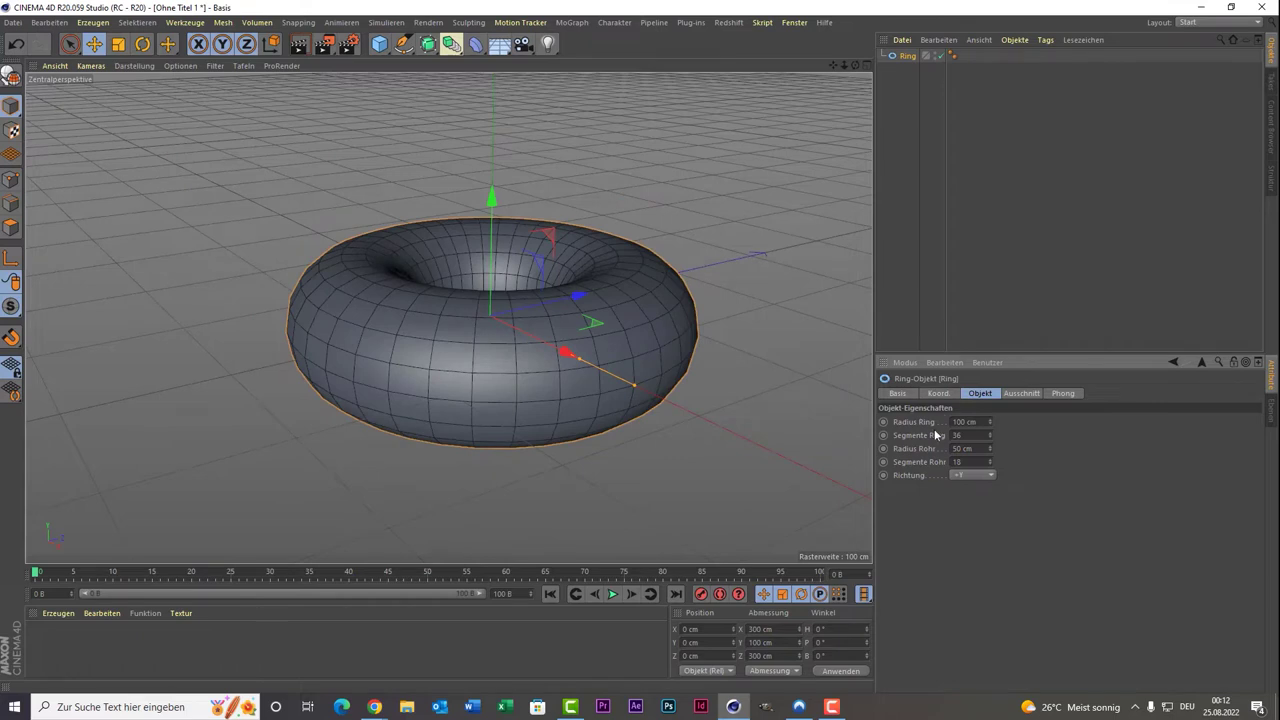
Set the torus ring and tube segment counts to 36 each.
text(35)
double_click(966, 435)
double_click(960, 461)
text(36)
key(Return)
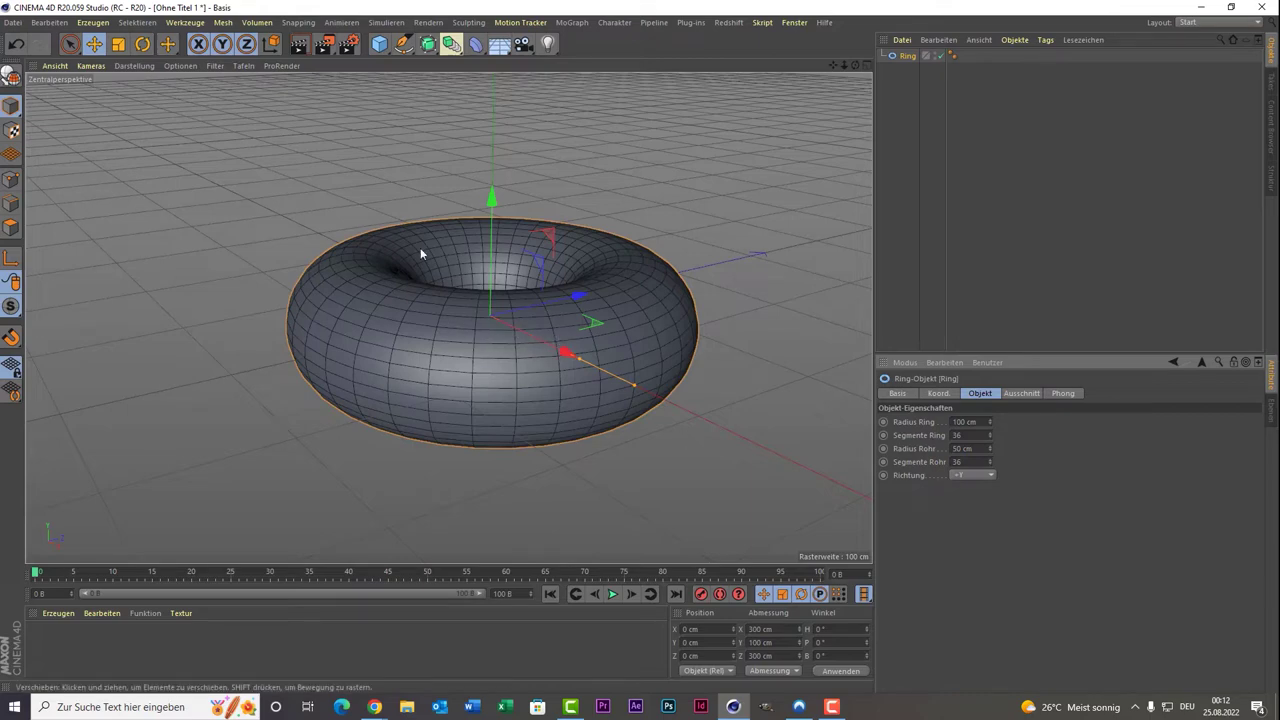
click(153, 70)
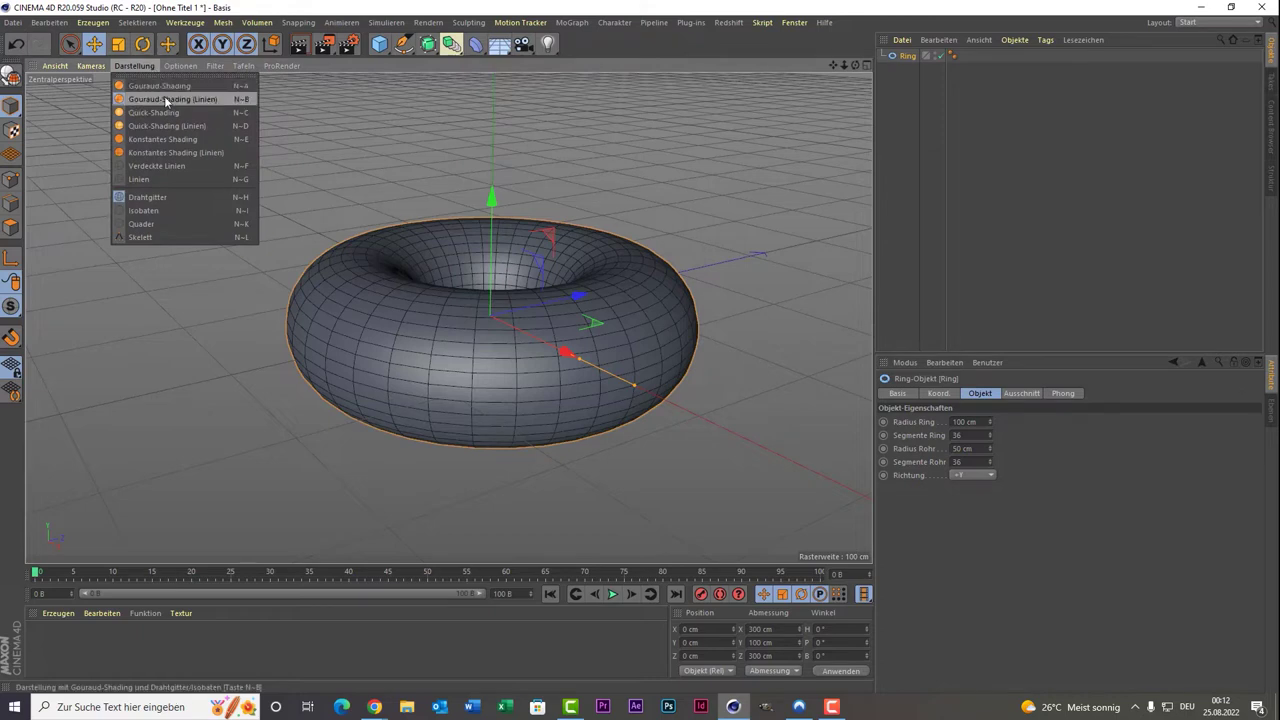
click(164, 98)
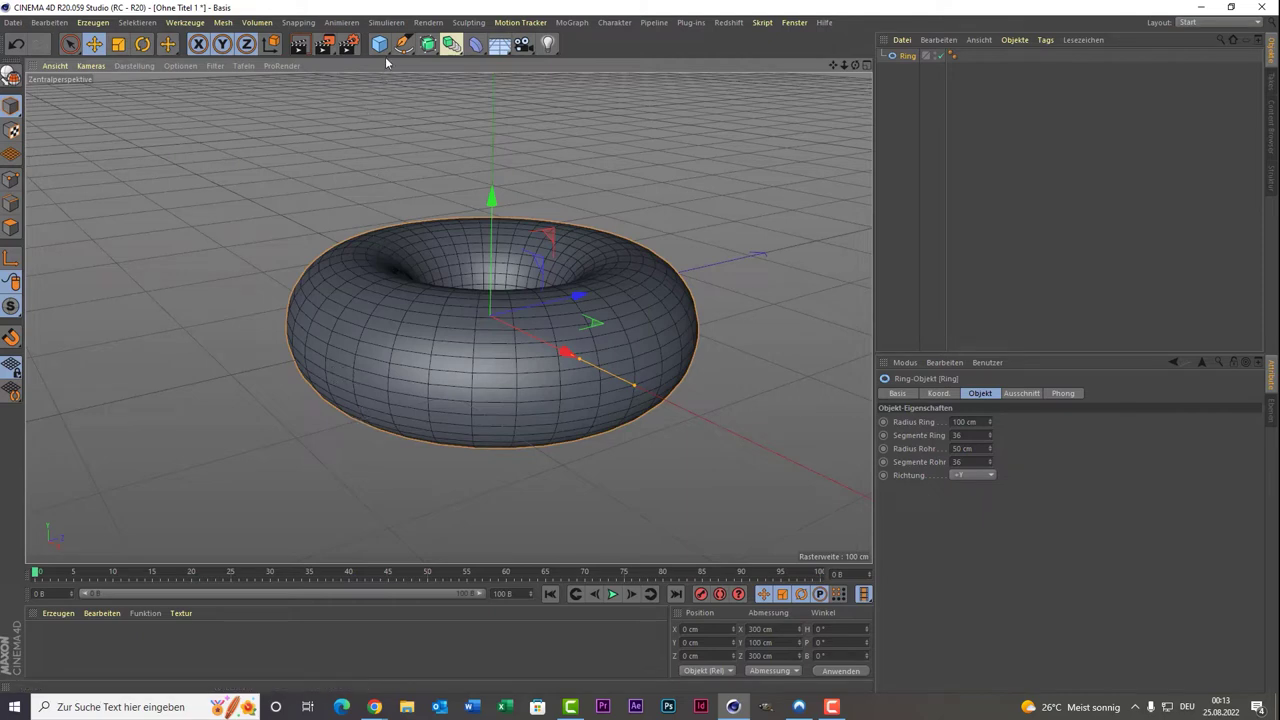
Add a Simpel effector nested under Ring and review its Parameter and Deformation tabs.
click(570, 22)
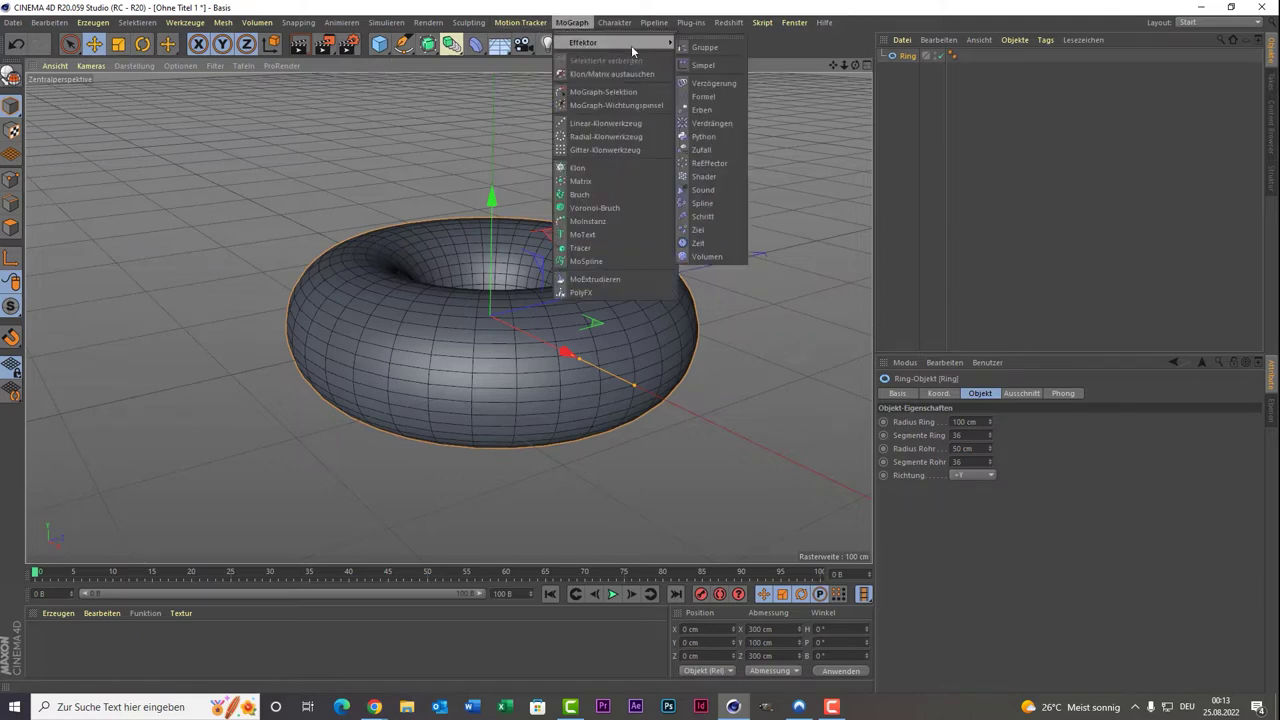
click(725, 70)
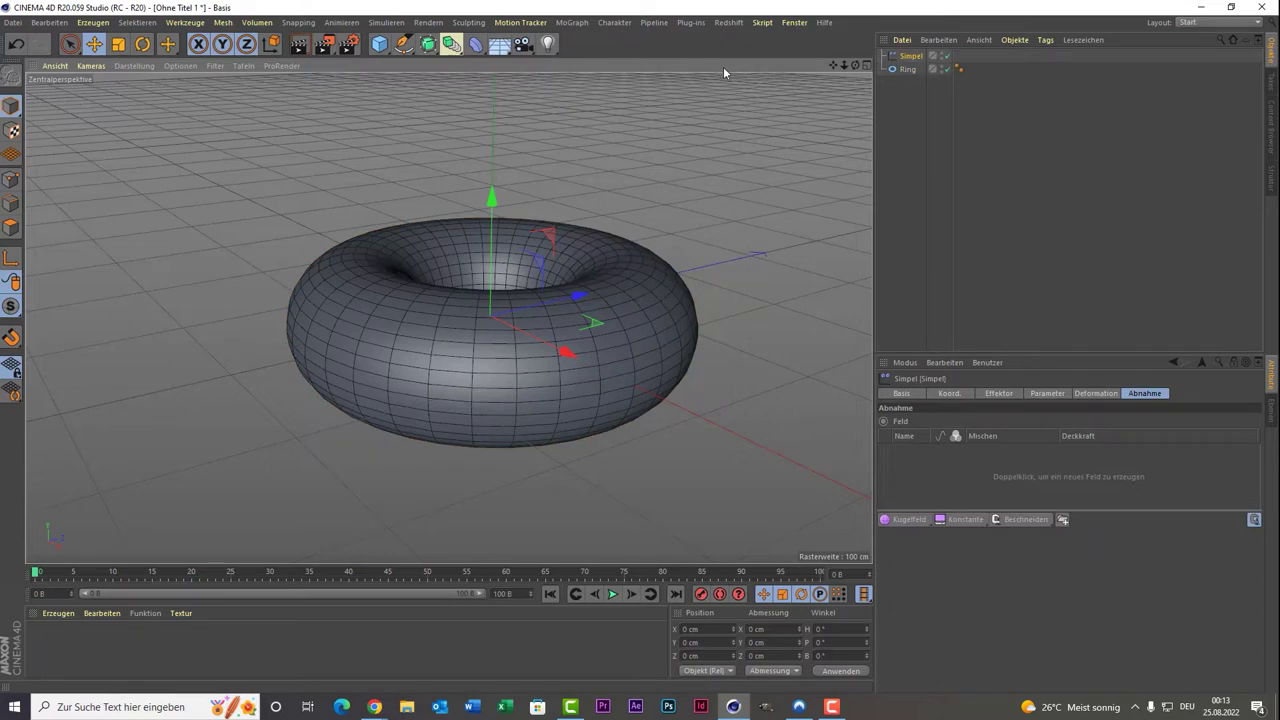
drag(912, 56, 904, 70)
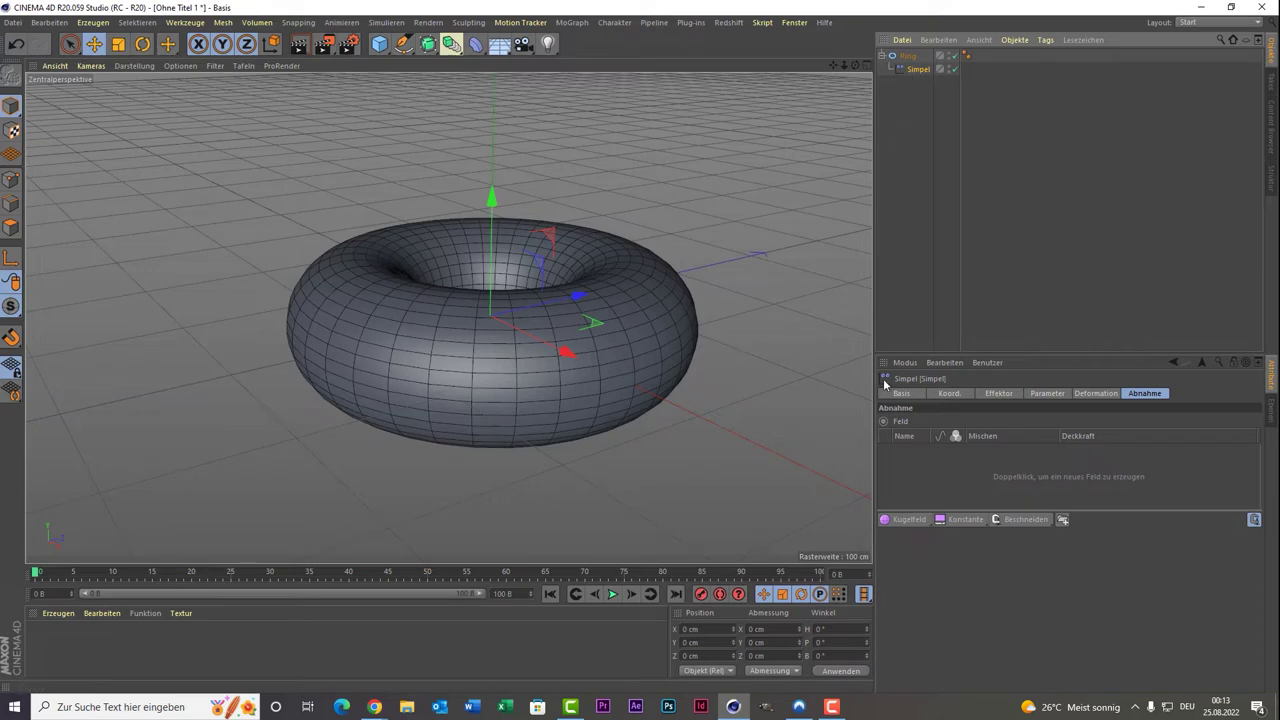
click(1030, 394)
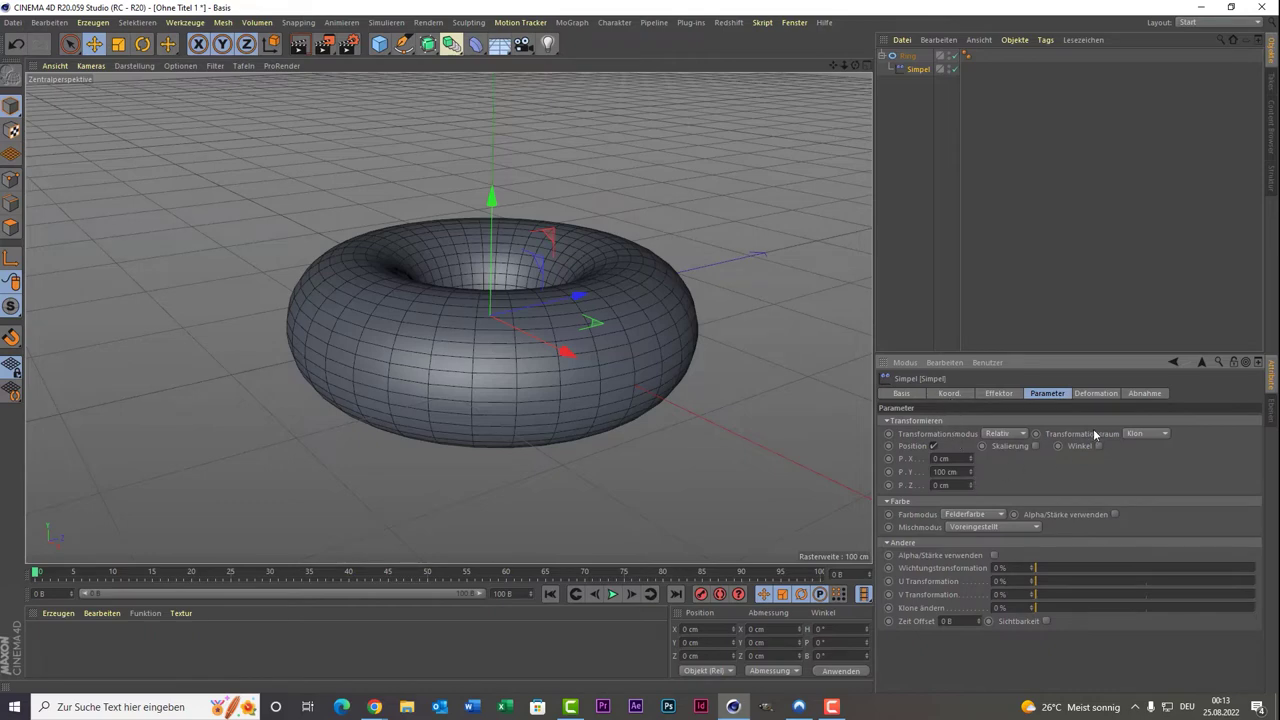
click(1098, 396)
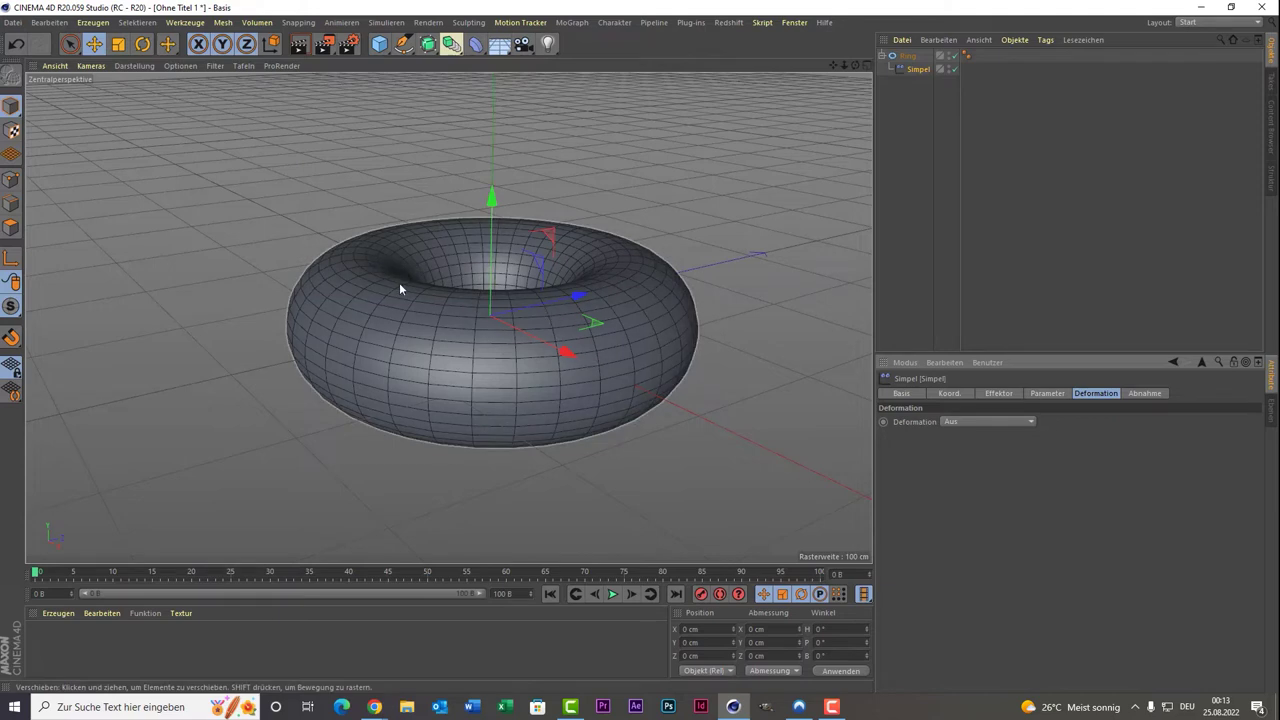
Set the Simpel effector's Deformation mode to Polygone.
click(989, 424)
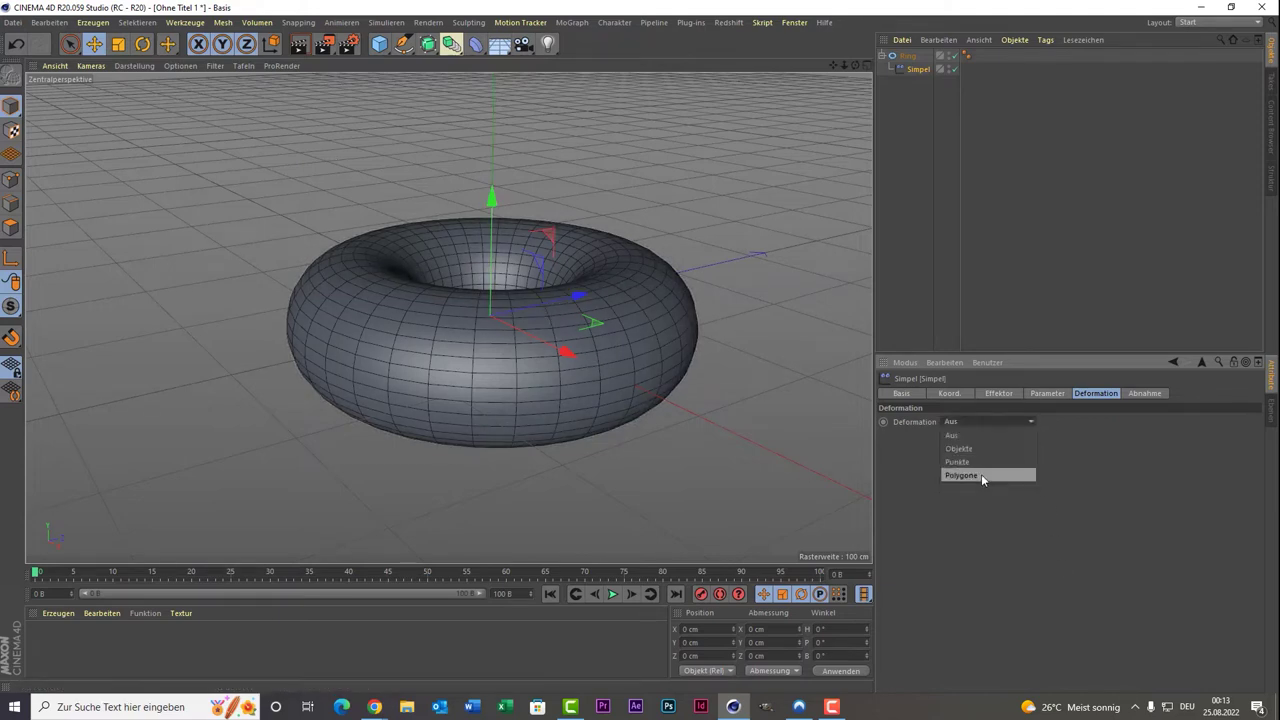
click(981, 474)
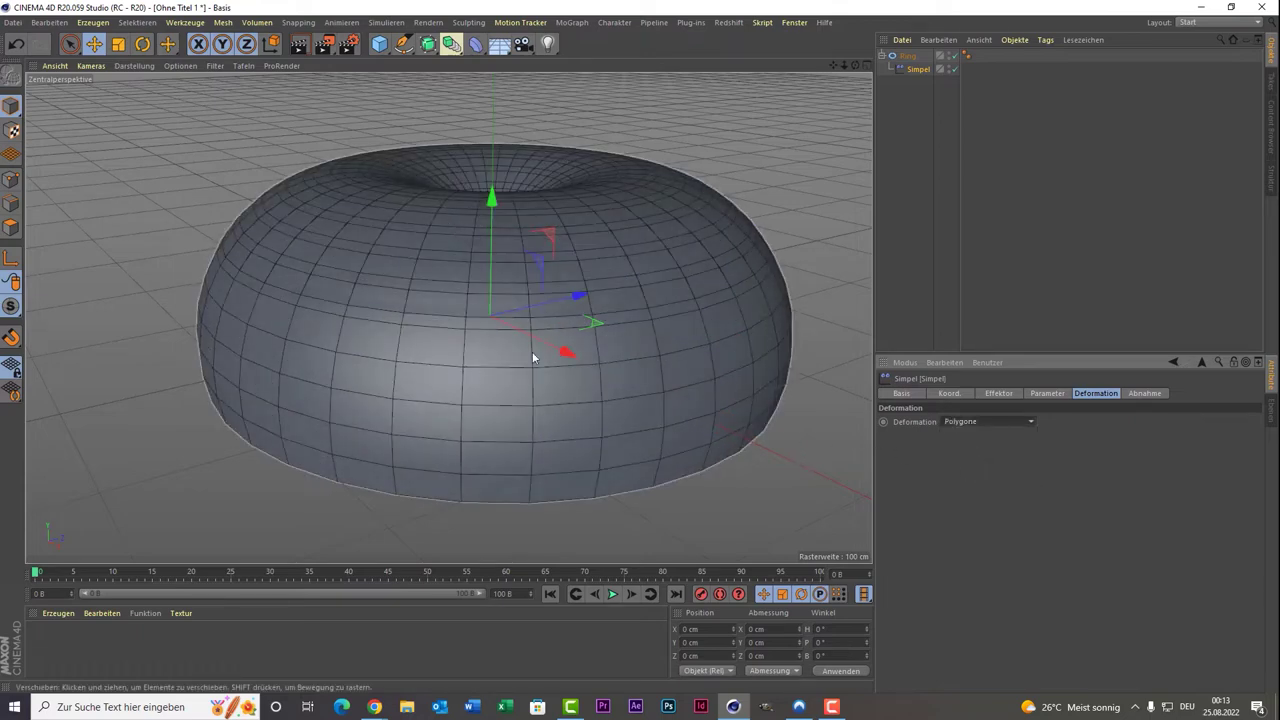
click(906, 56)
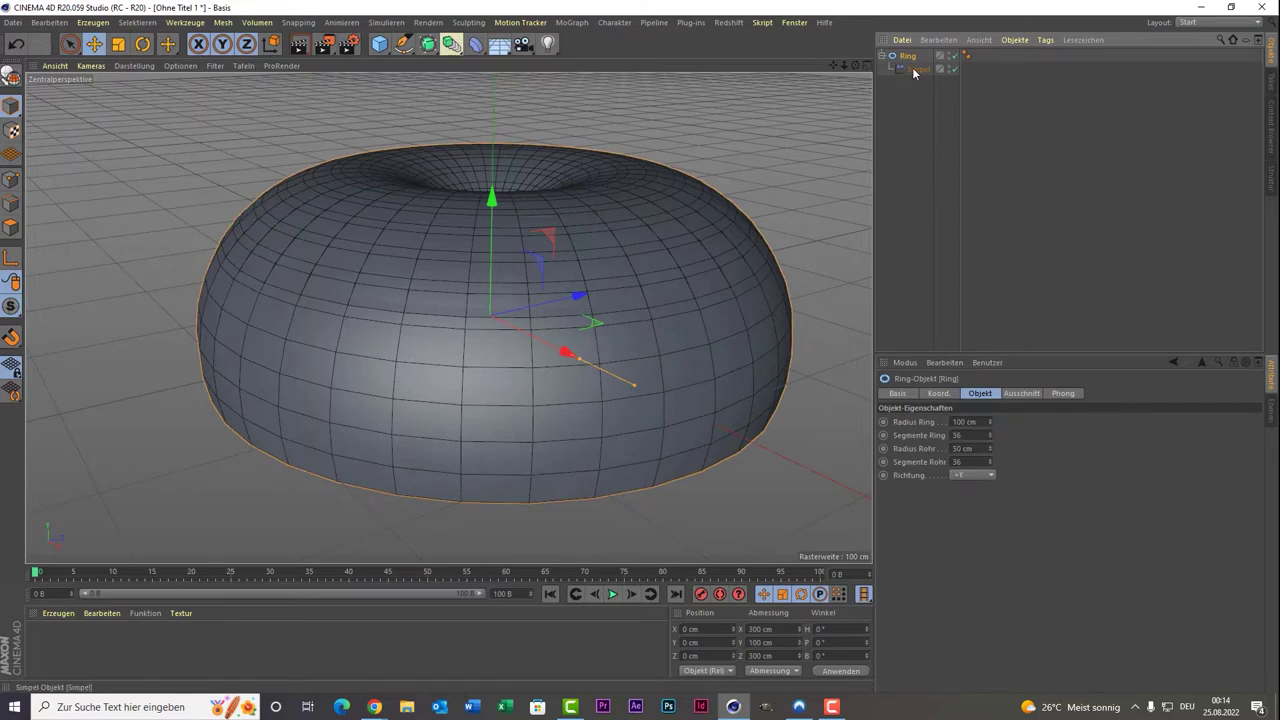
click(917, 69)
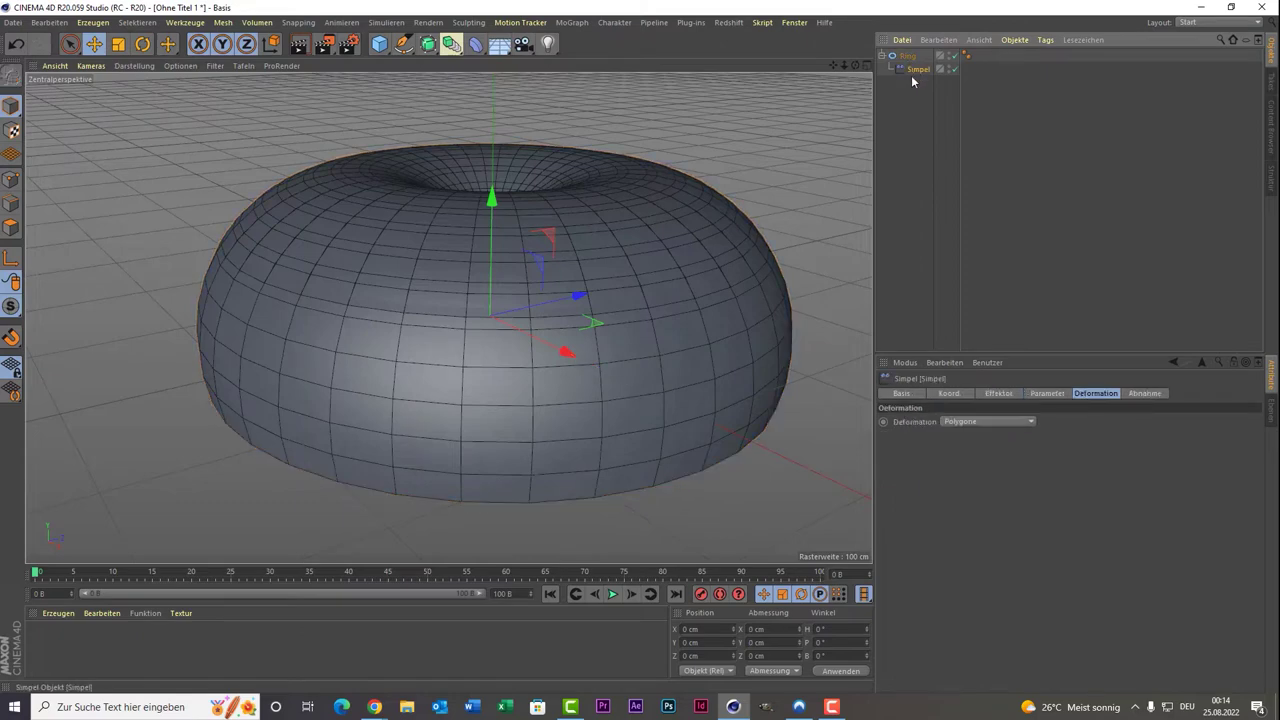
click(956, 394)
click(1000, 395)
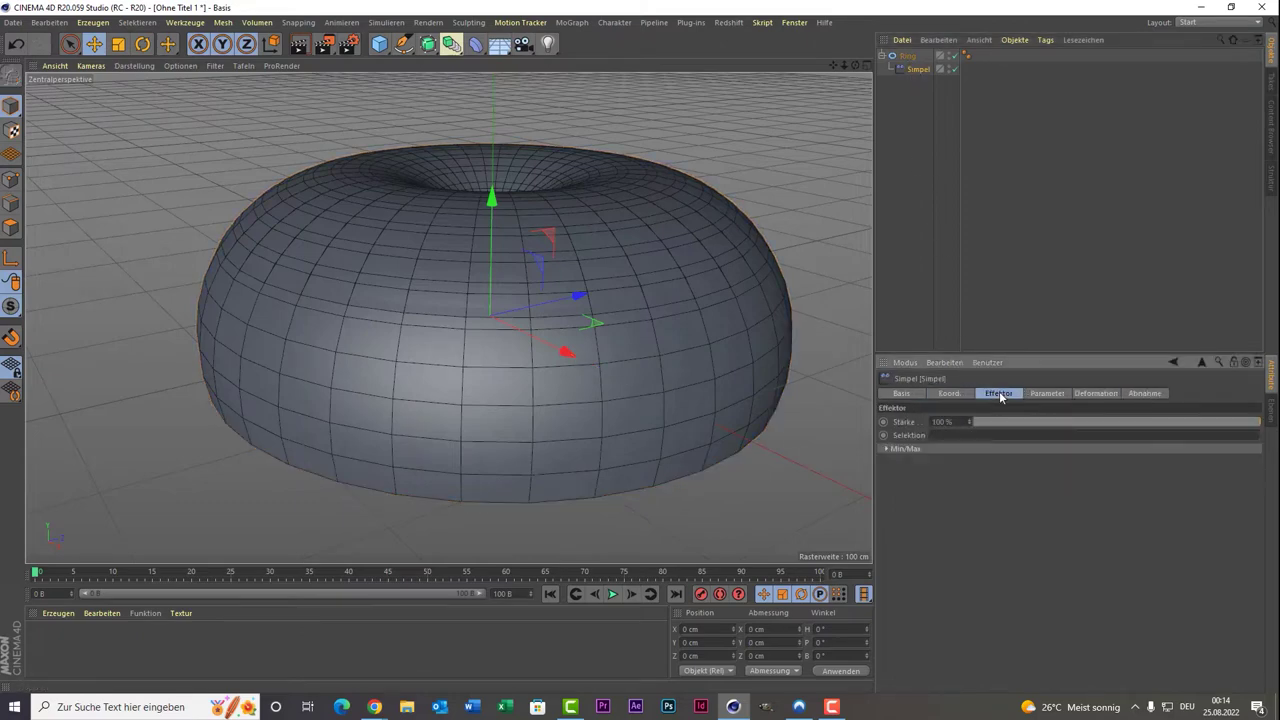
click(950, 393)
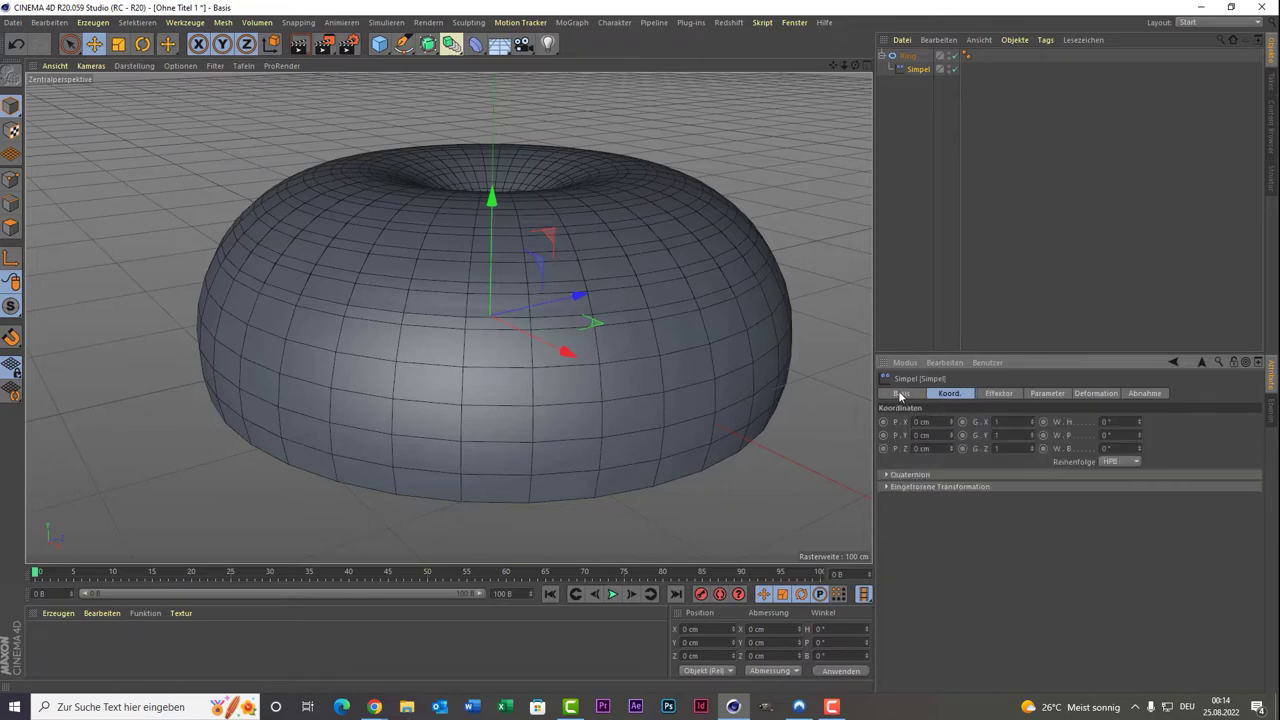
click(1035, 396)
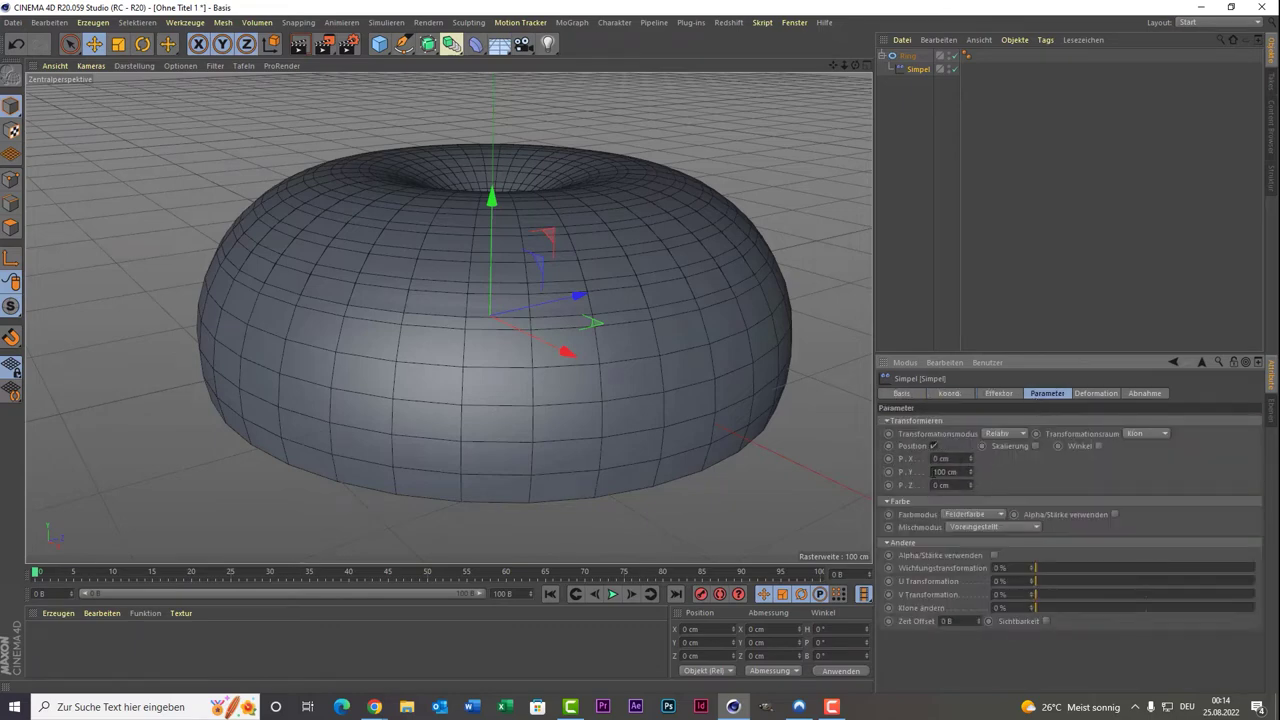
Reset the effector's P.Y offset to 0 cm, undoing a trial P.Z change.
mouse_move(970, 472)
mouse_down()
mouse_move(970, 520)
mouse_move(970, 472)
mouse_up()
text(5)
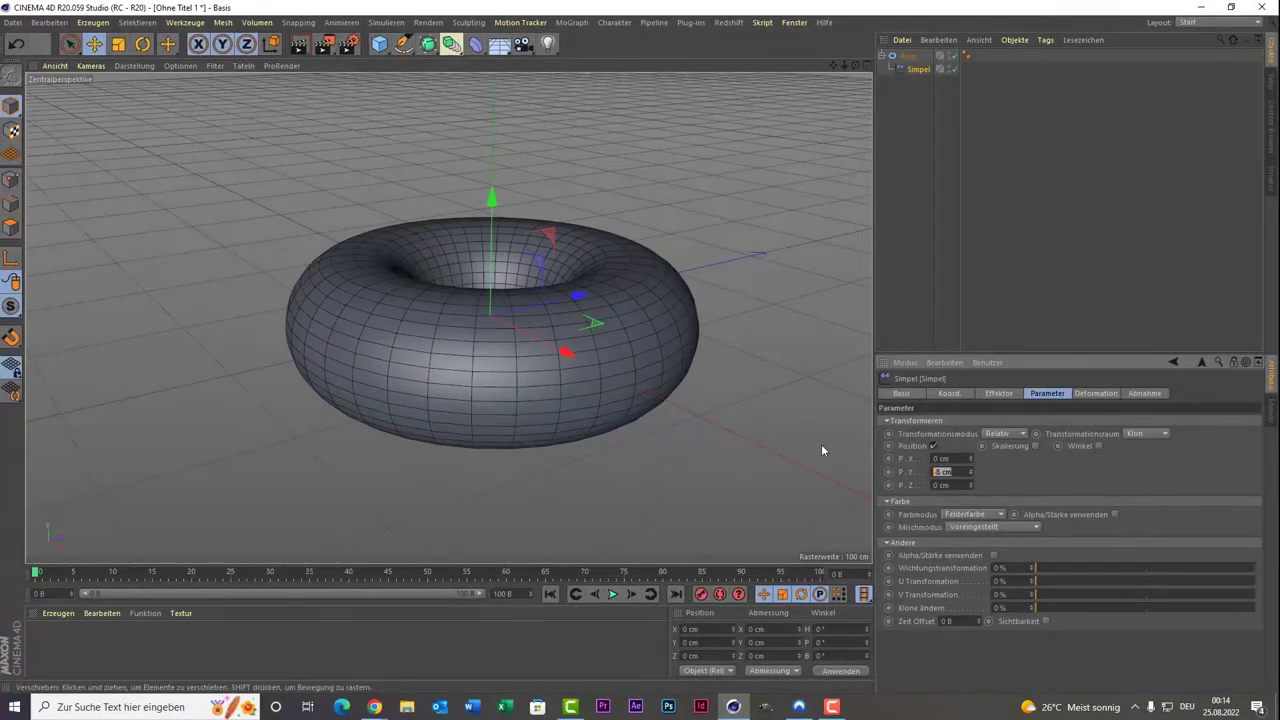
text(0)
key(Return)
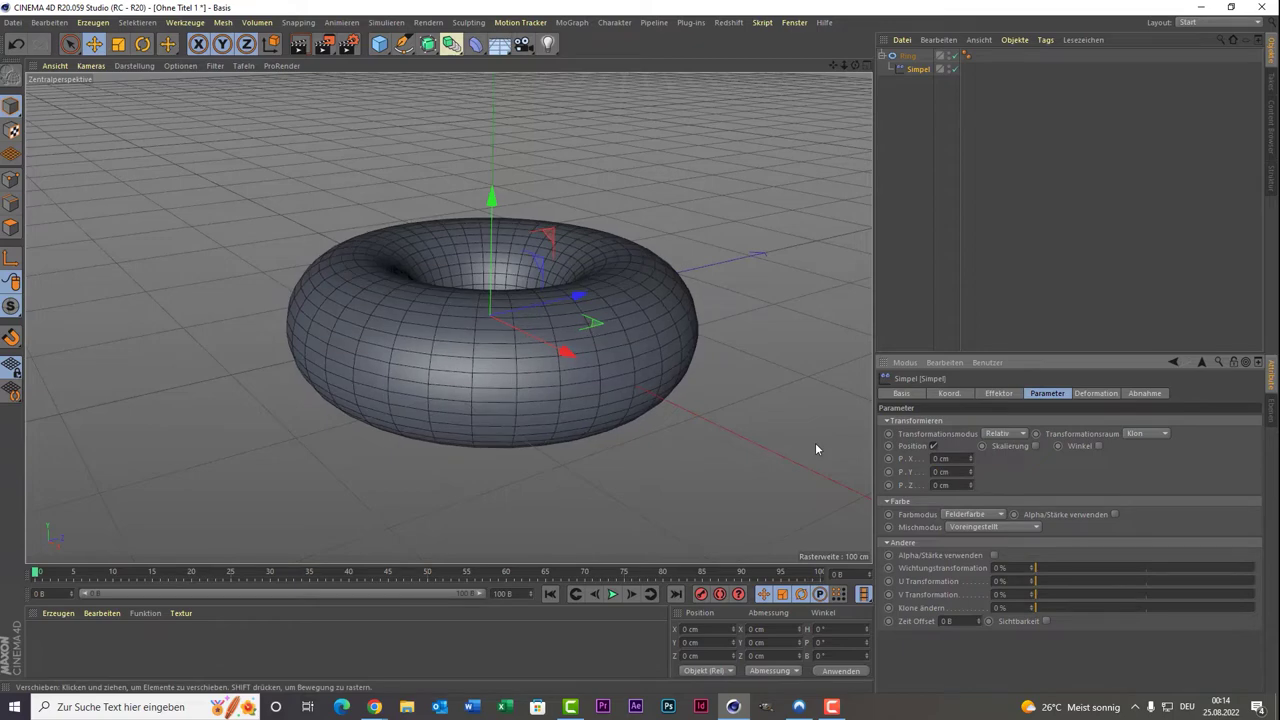
click(970, 482)
mouse_move(972, 487)
mouse_down()
mouse_move(972, 457)
mouse_move(972, 480)
mouse_up()
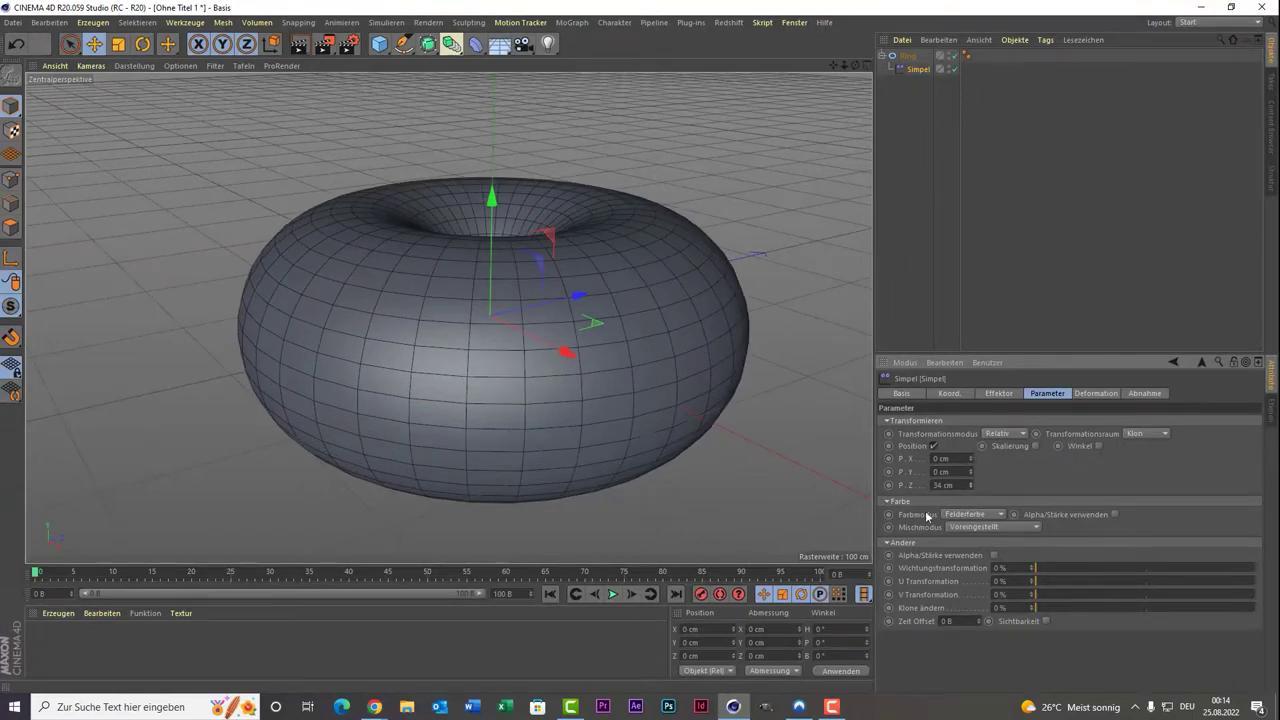
key(ctrl+z)
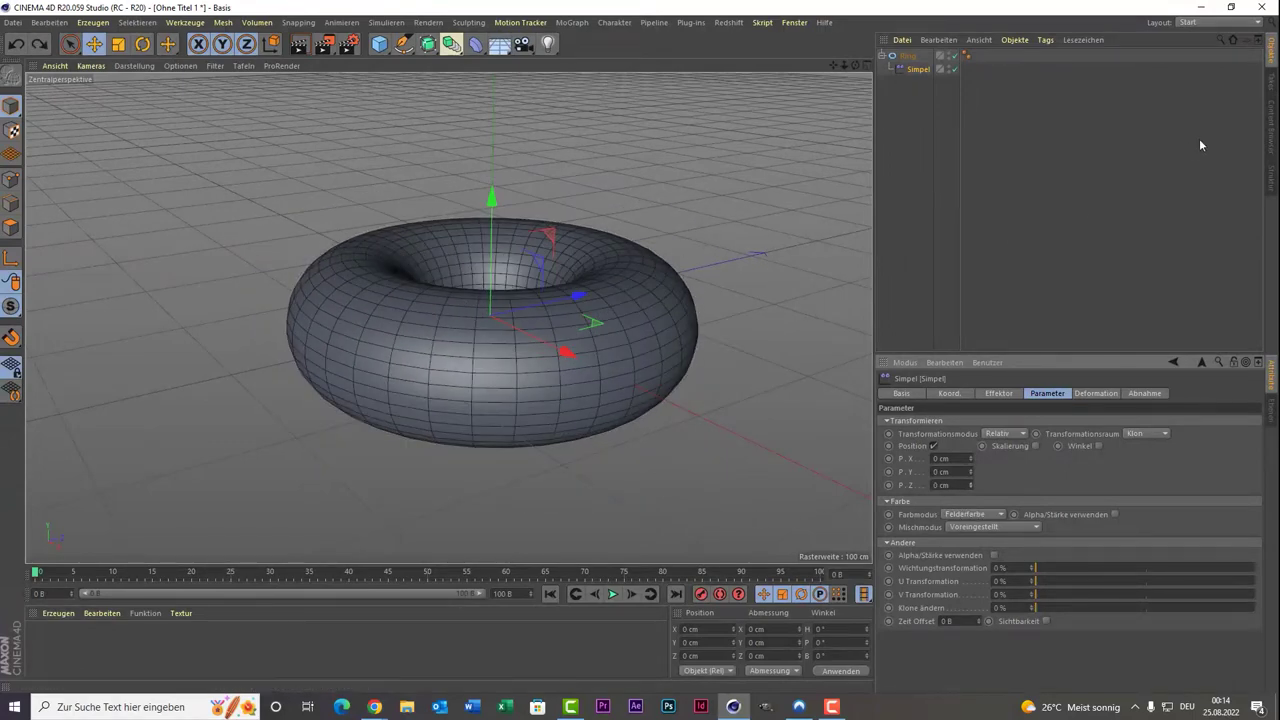
click(1150, 393)
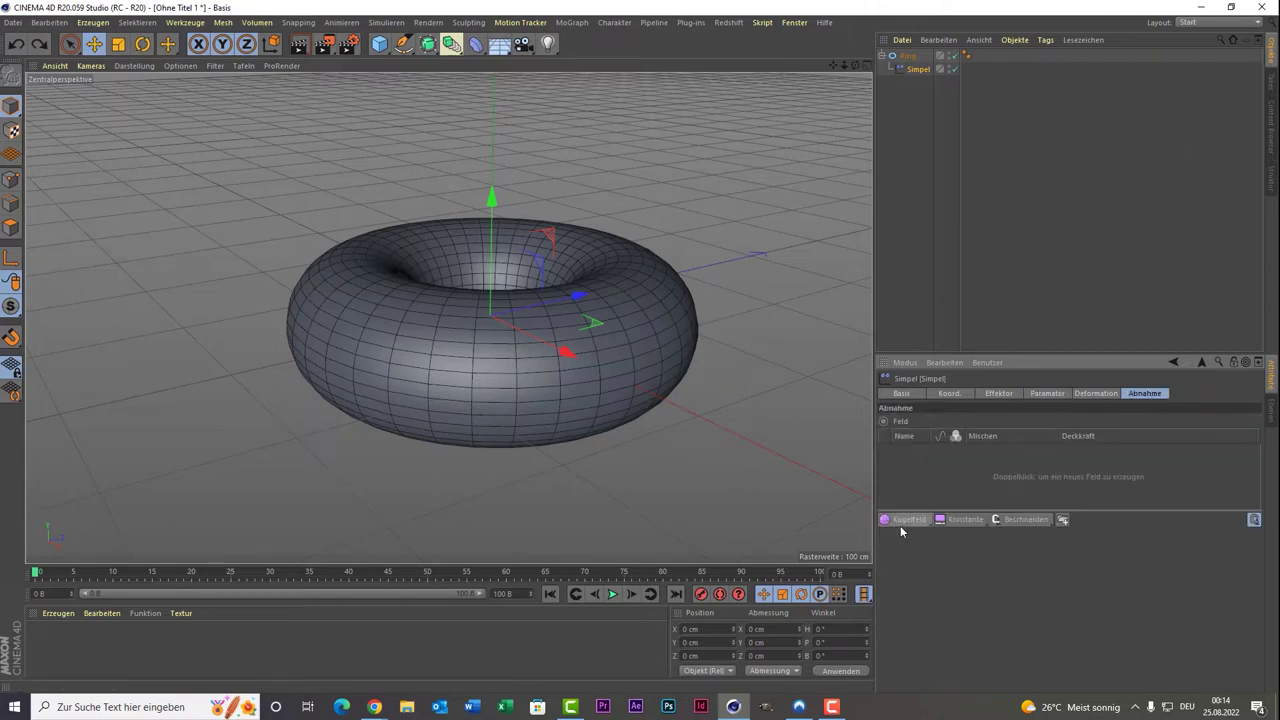
Add a Würfelfeld (cube field) to the Simpel effector's falloff.
click(902, 520)
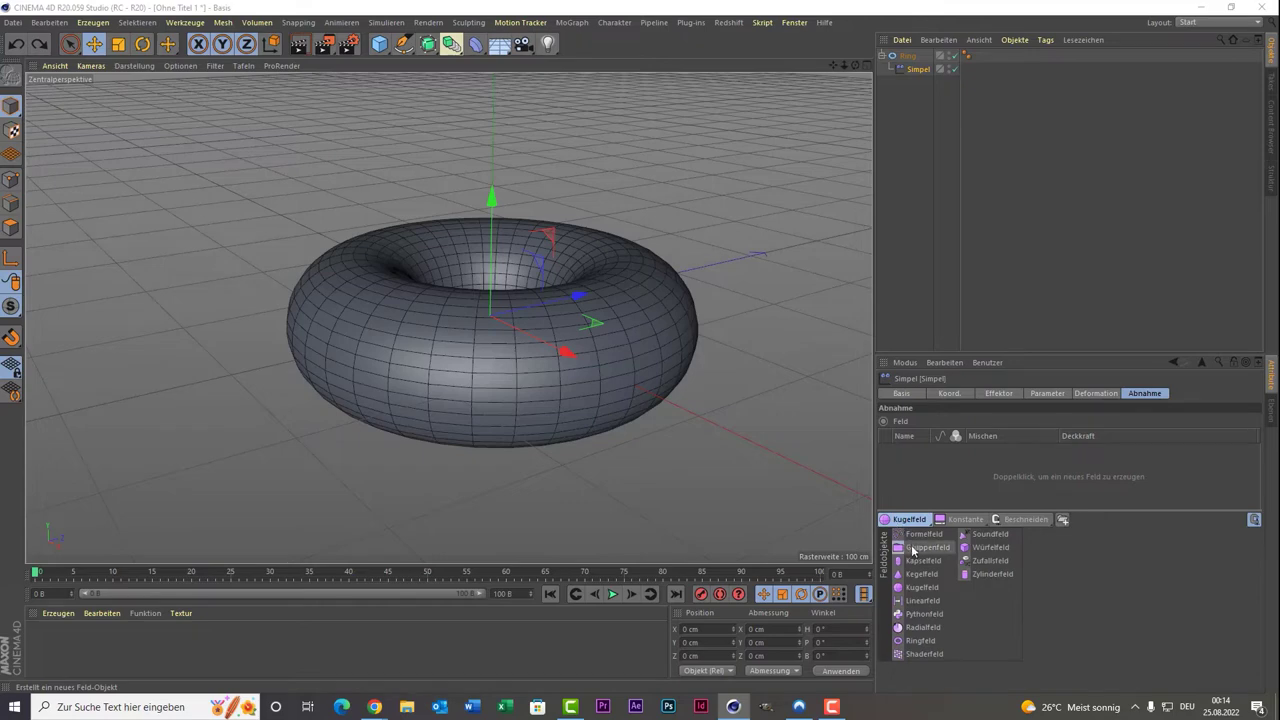
click(966, 547)
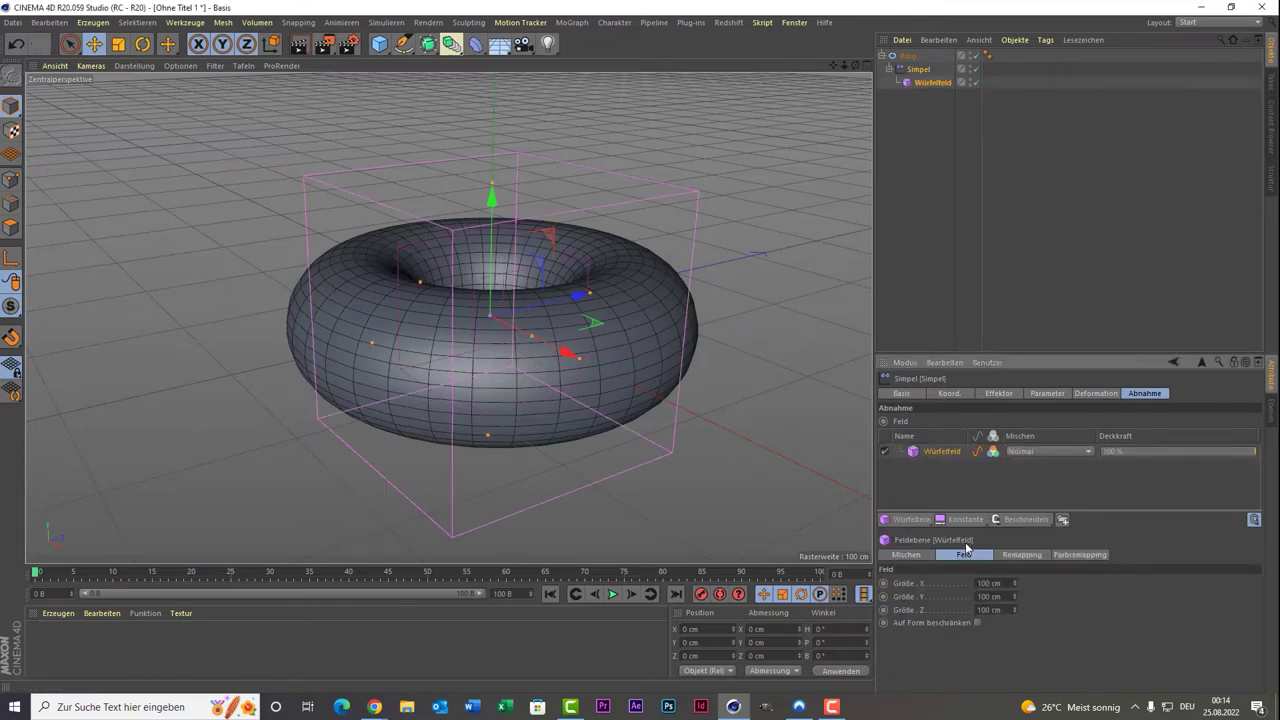
middle_click(648, 220)
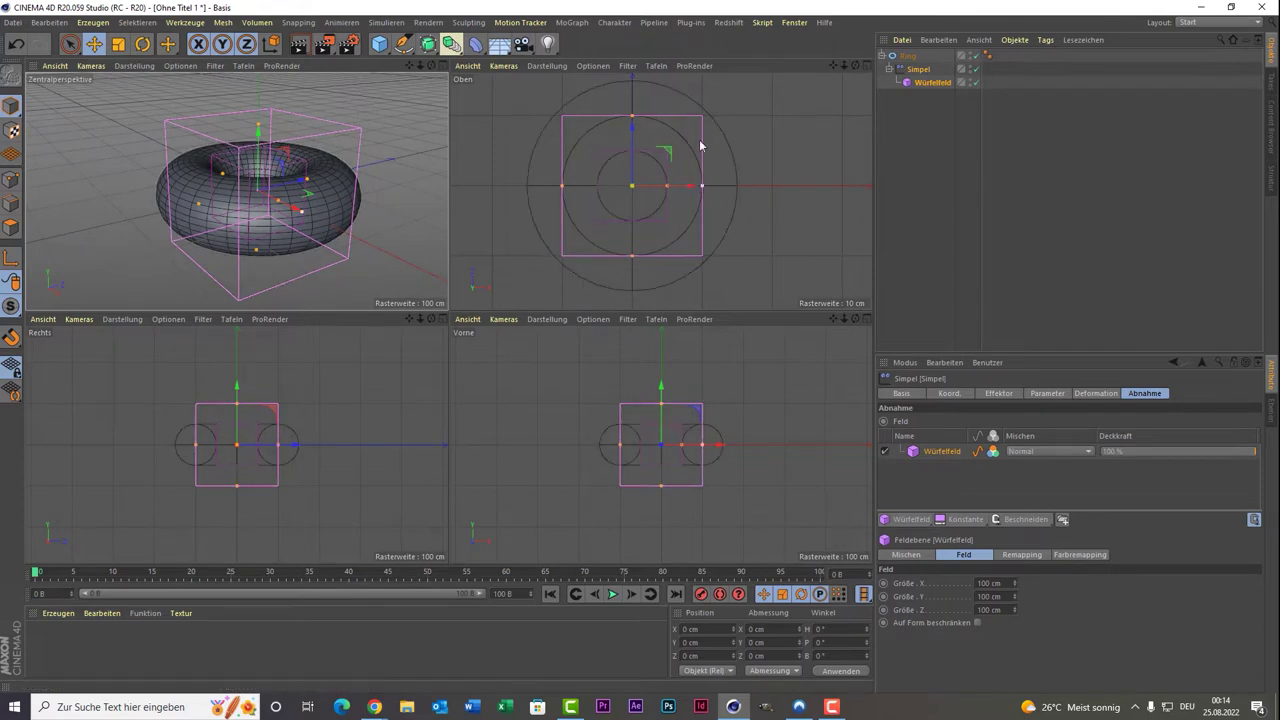
click(916, 84)
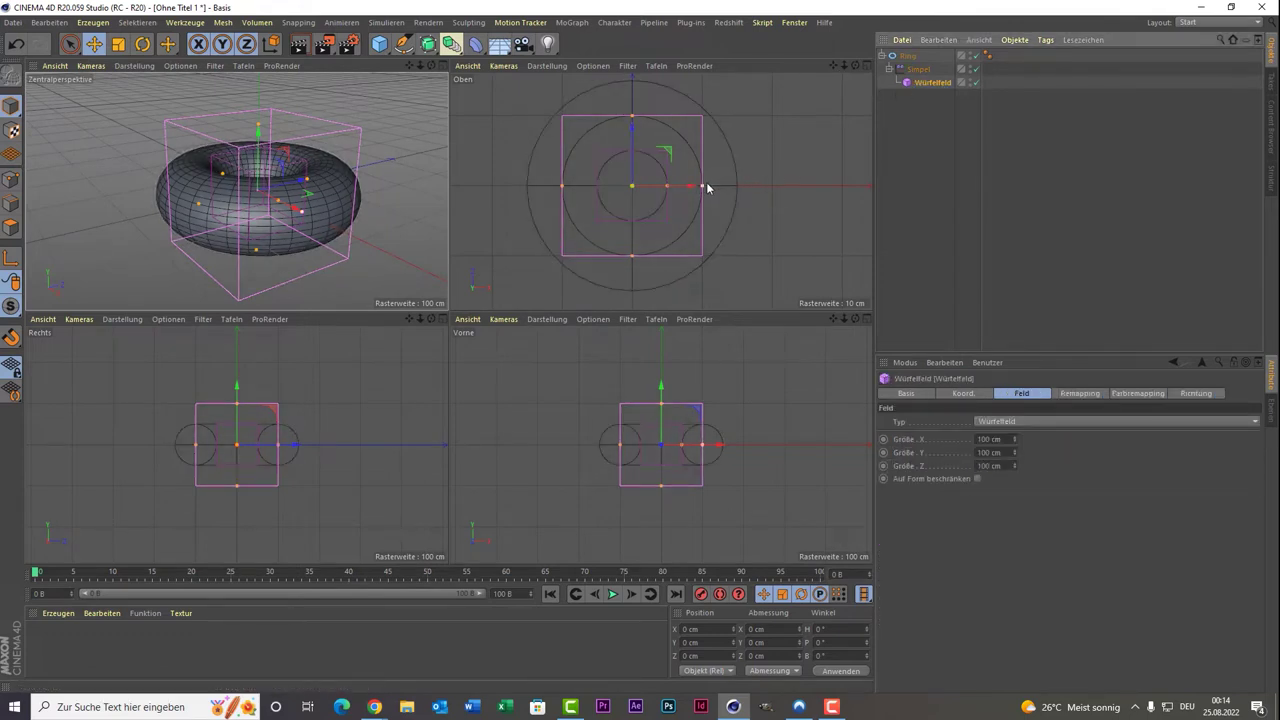
Resize the cube field into a wide thin slab, 188.897 × 21.205 × 165.048 cm.
drag(706, 187, 765, 187)
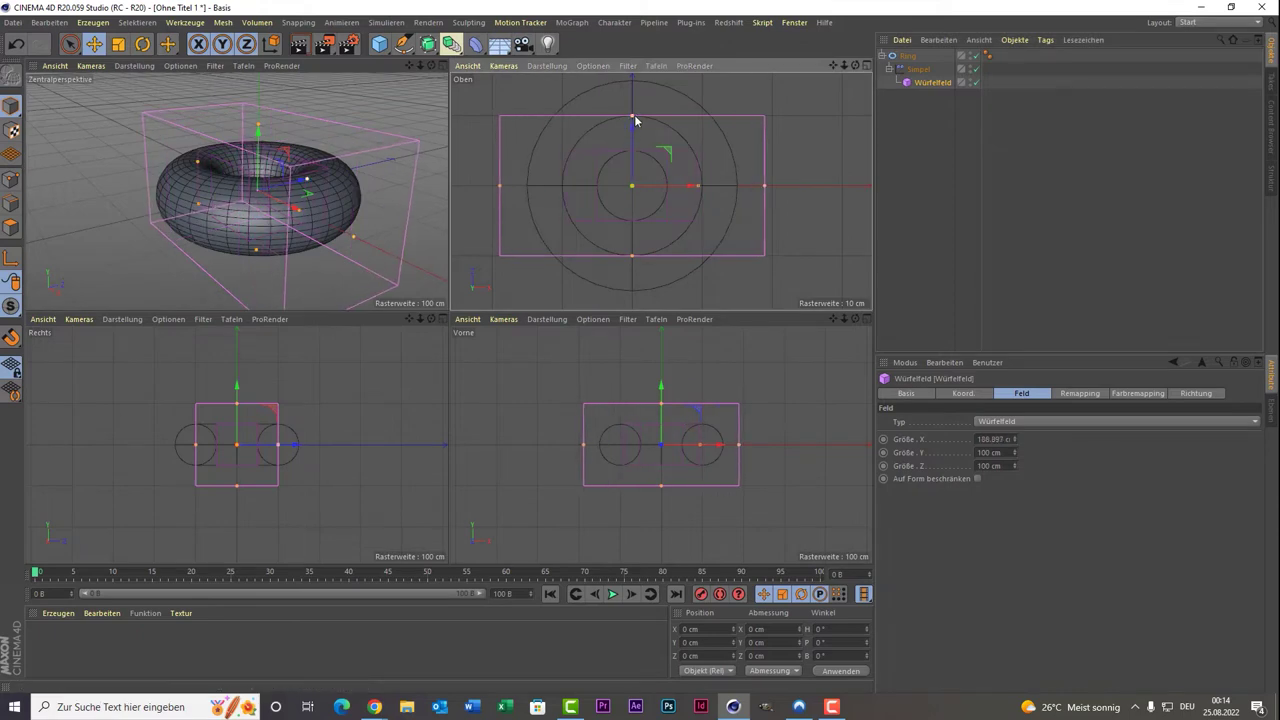
drag(633, 117, 641, 73)
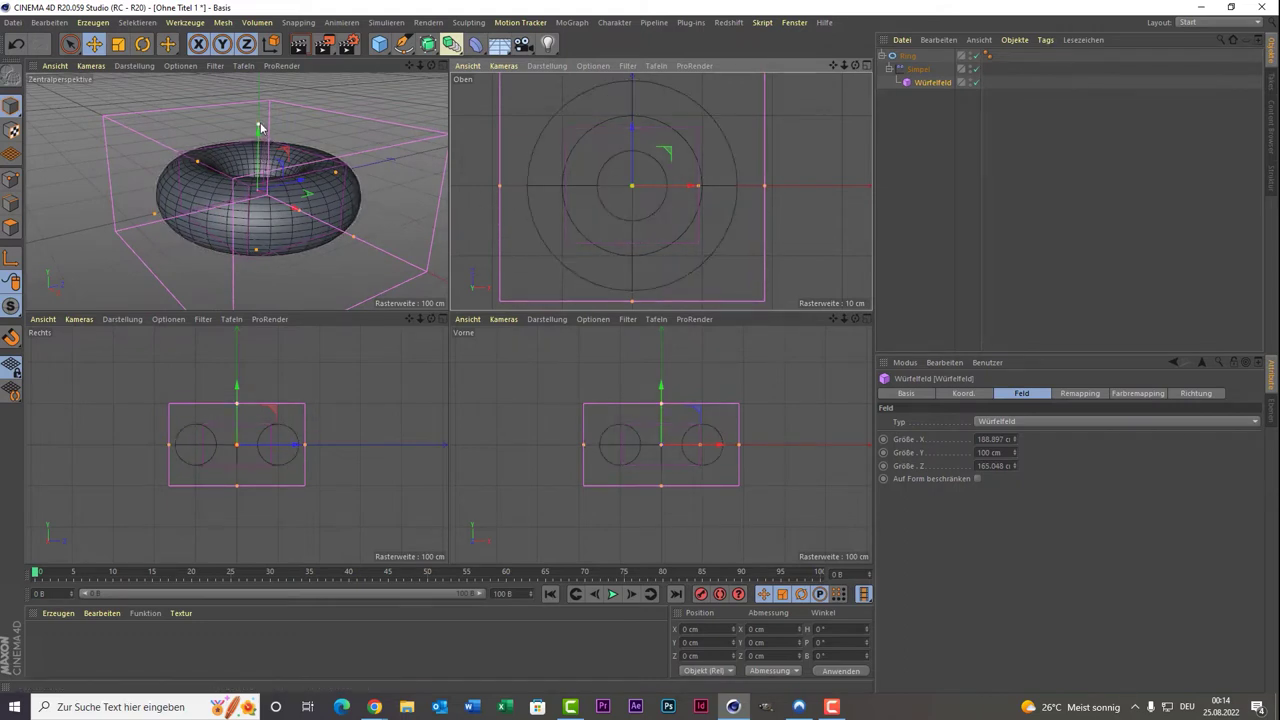
drag(259, 128, 256, 182)
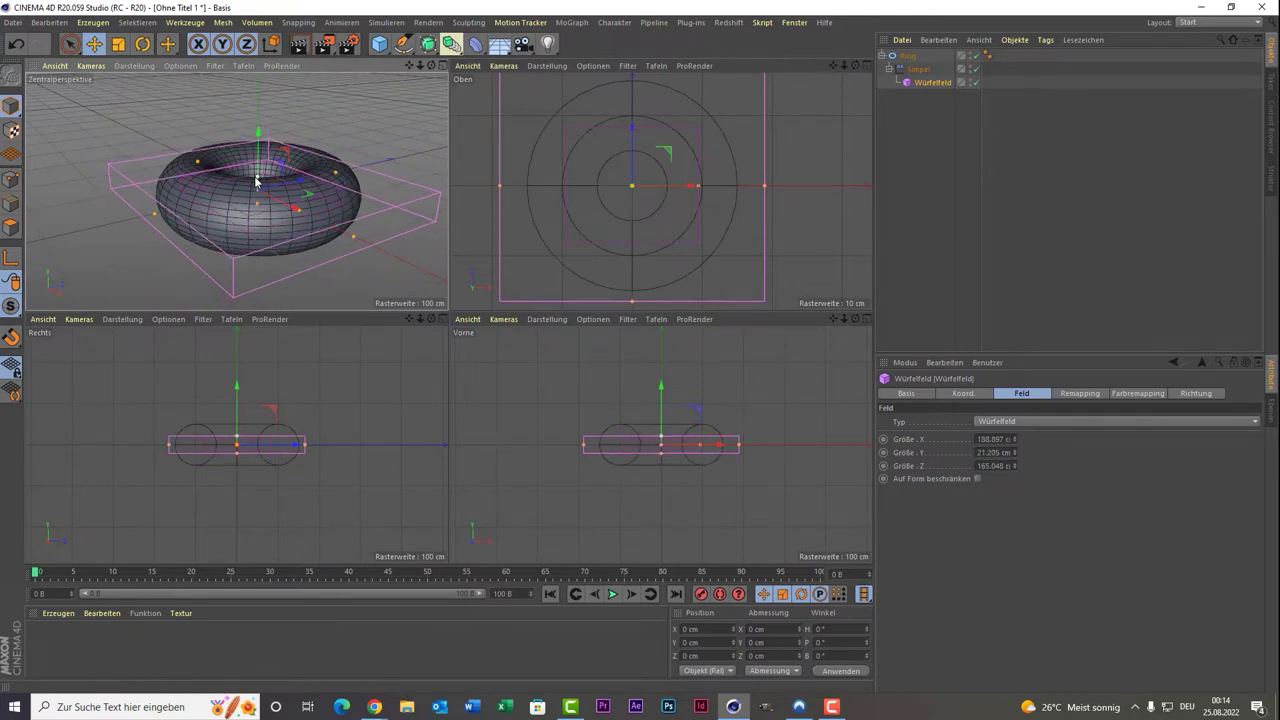
middle_click(290, 209)
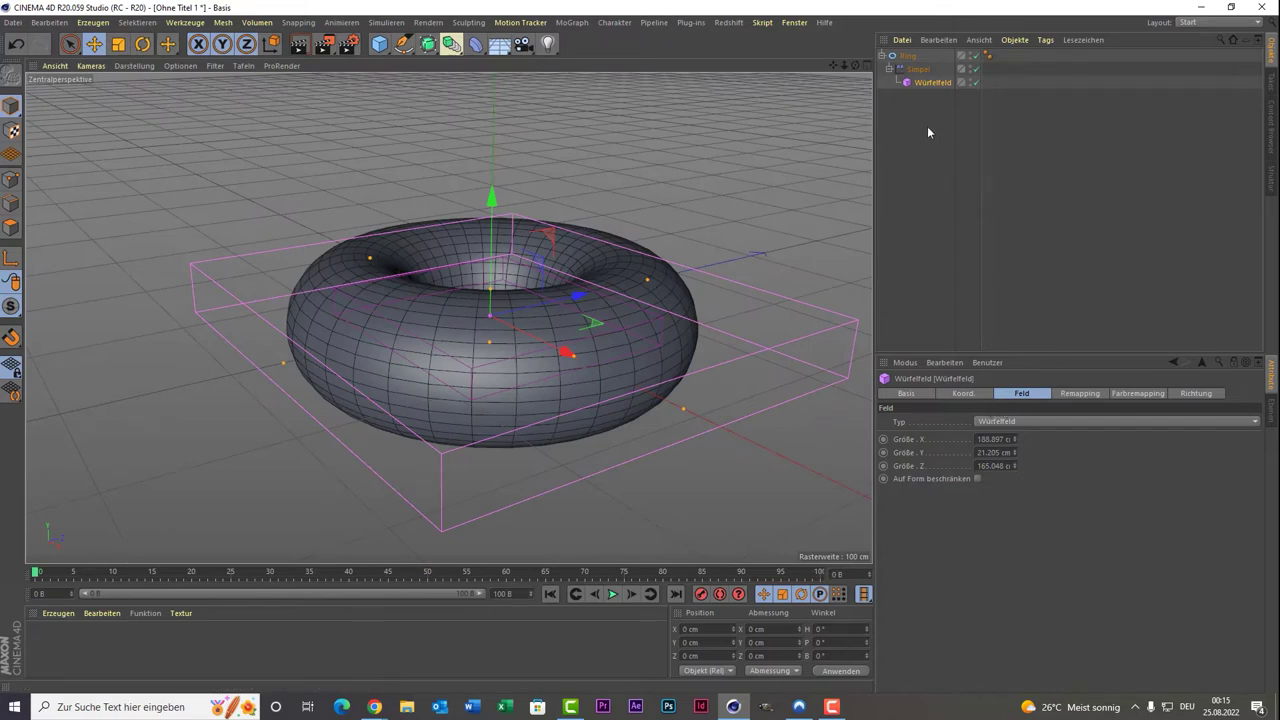
click(918, 69)
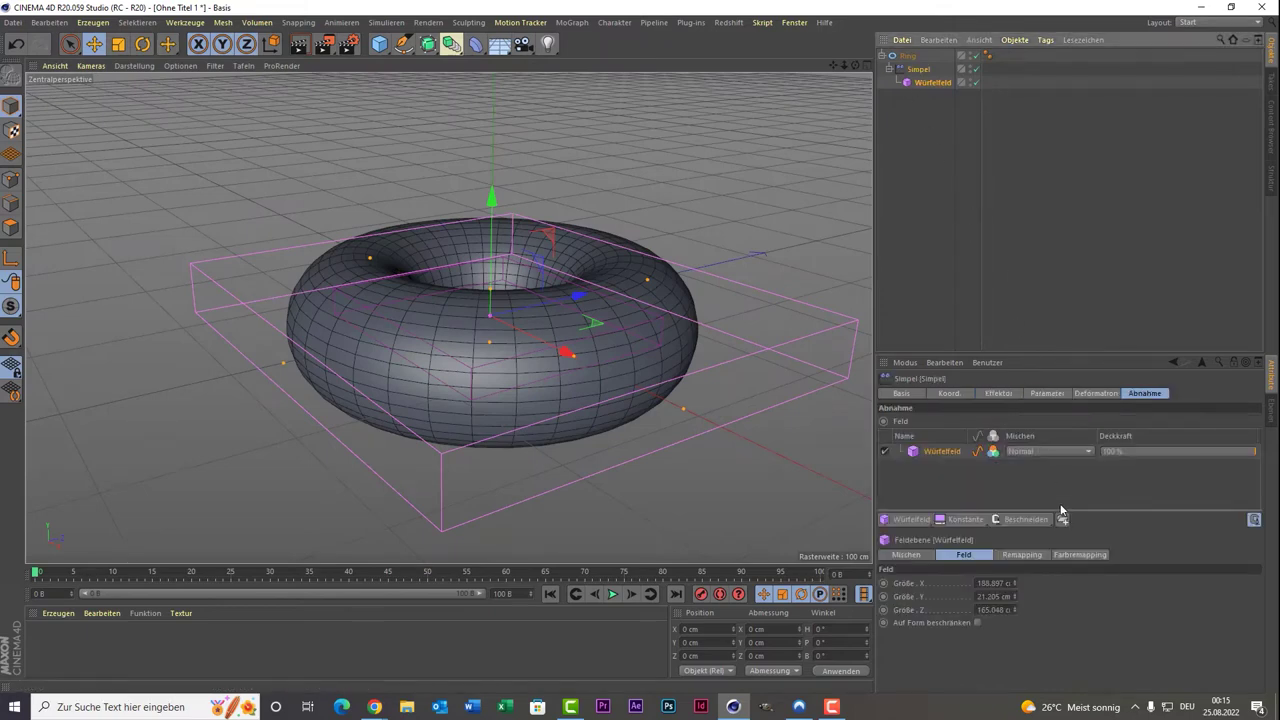
Push Simpel's P.Z to -18 cm, thin the Würfelfeld to 13.053 cm, then readjust P.Z to -11 cm.
click(1046, 393)
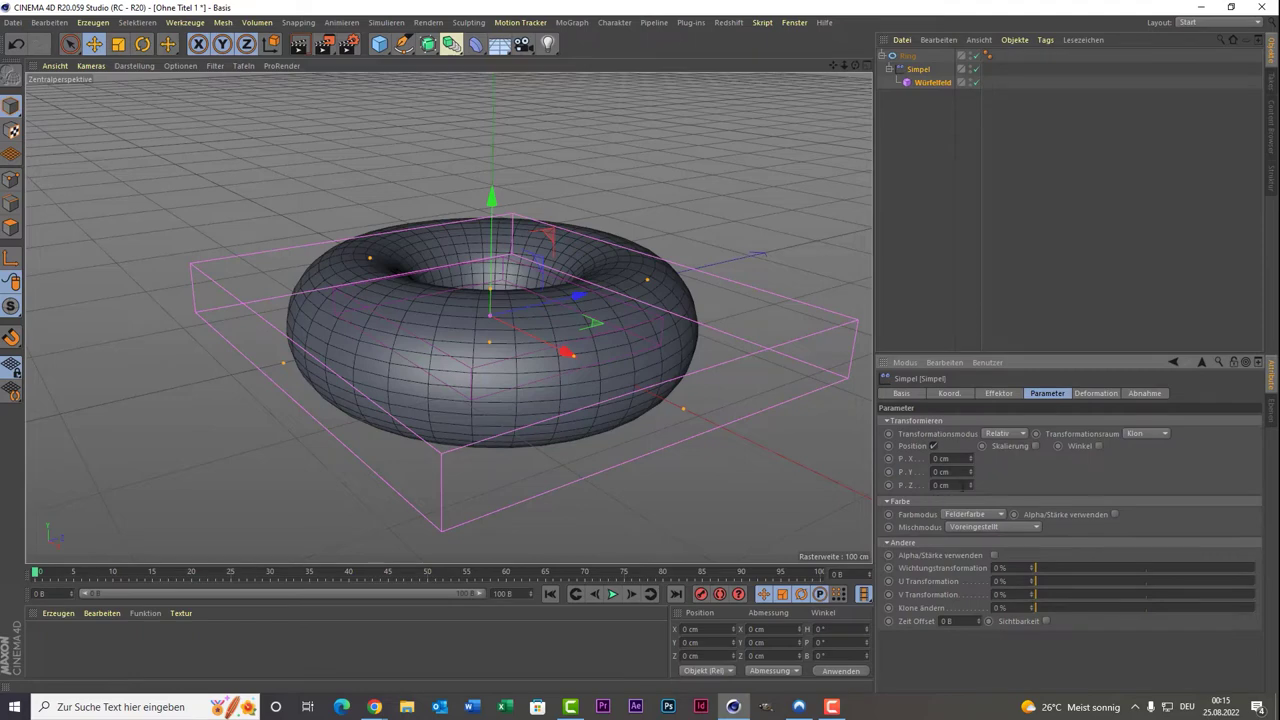
drag(973, 484, 973, 560)
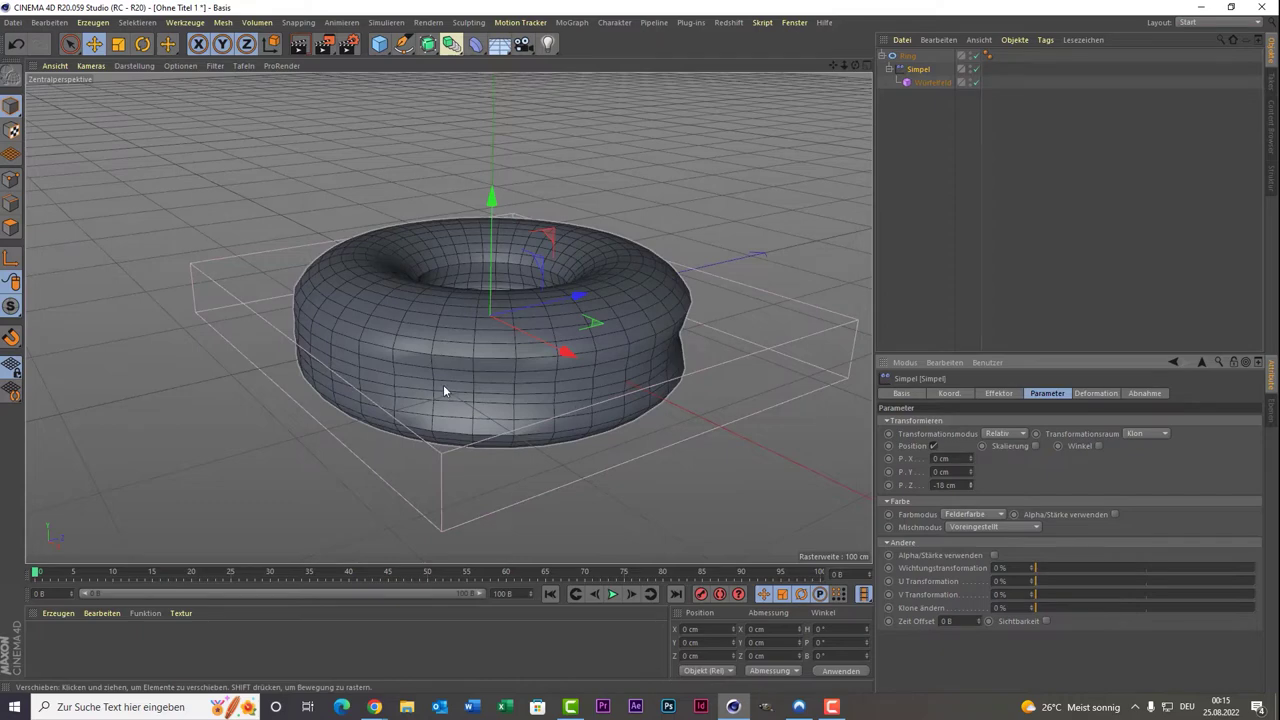
middle_click(360, 308)
click(648, 443)
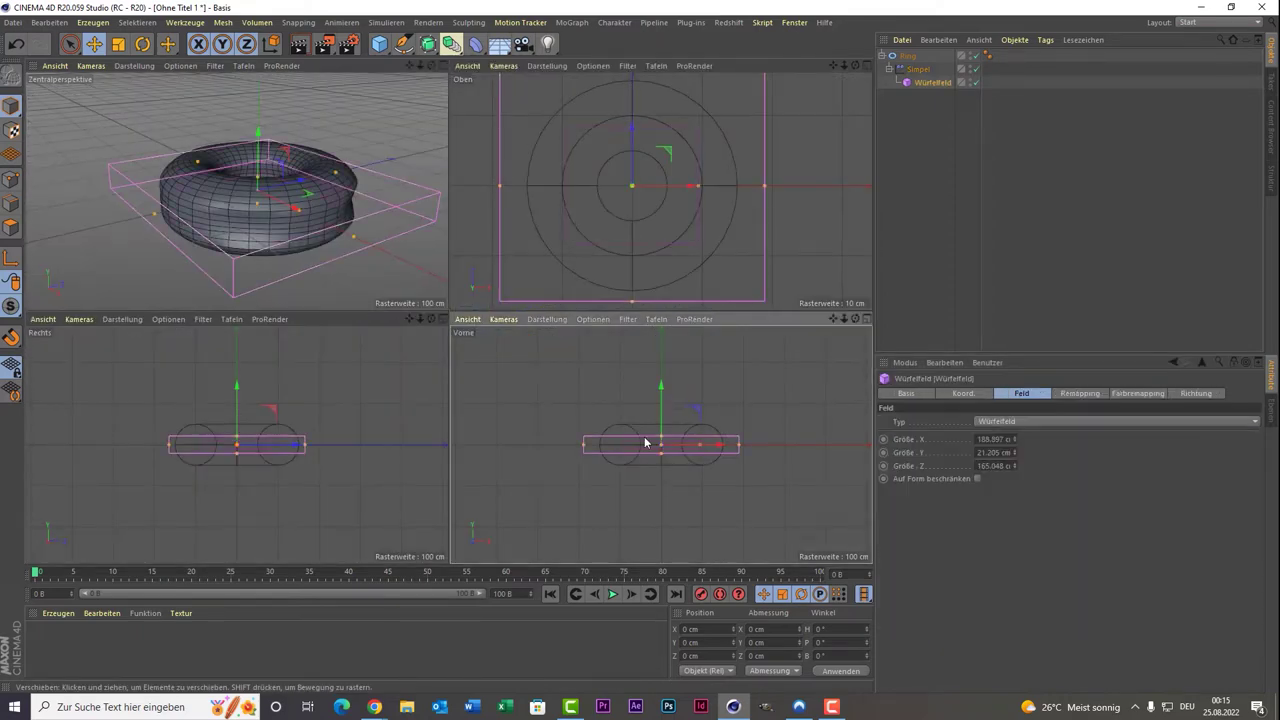
scroll(645, 443, up, 1)
scroll(646, 440, up, 2)
drag(683, 437, 676, 446)
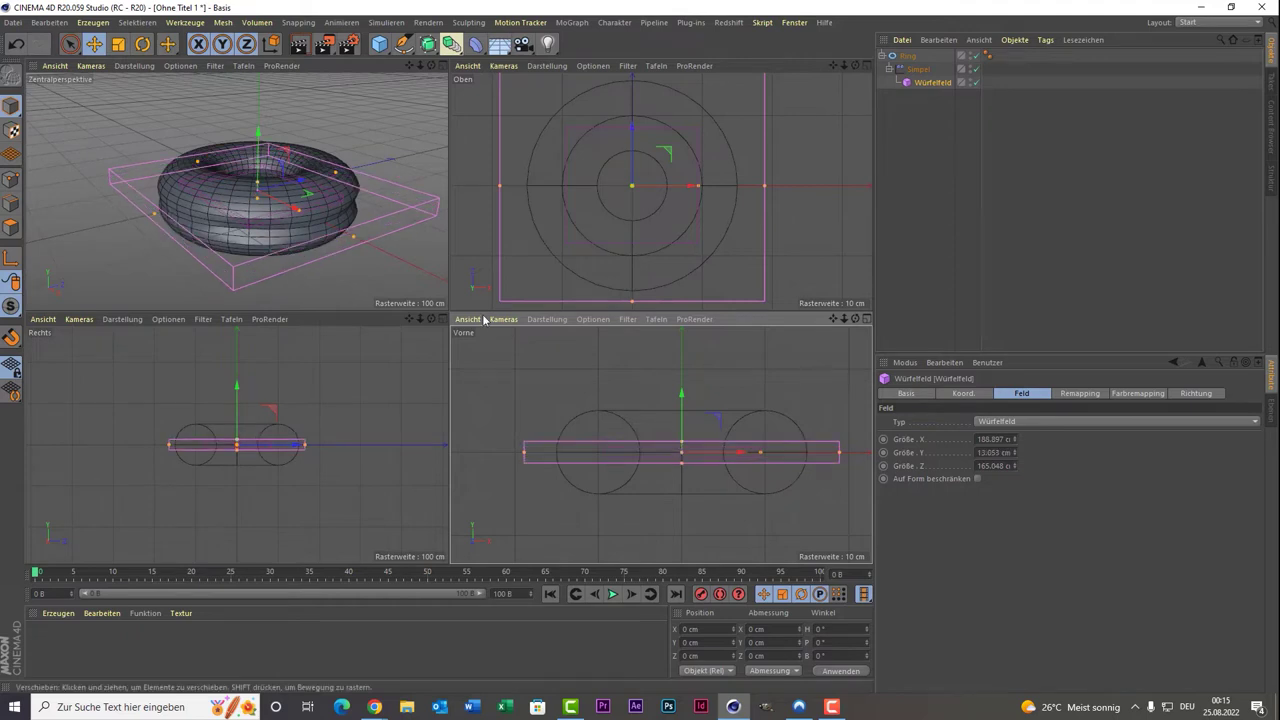
middle_click(302, 260)
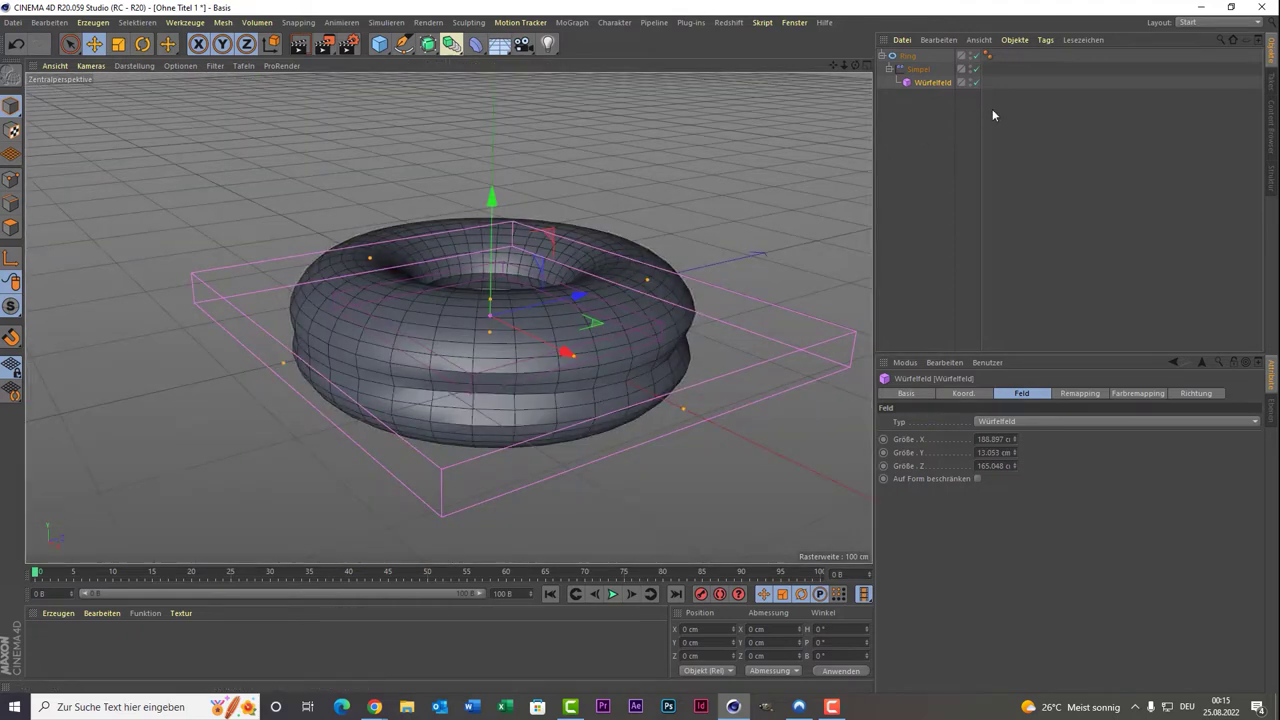
click(918, 69)
drag(969, 485, 969, 480)
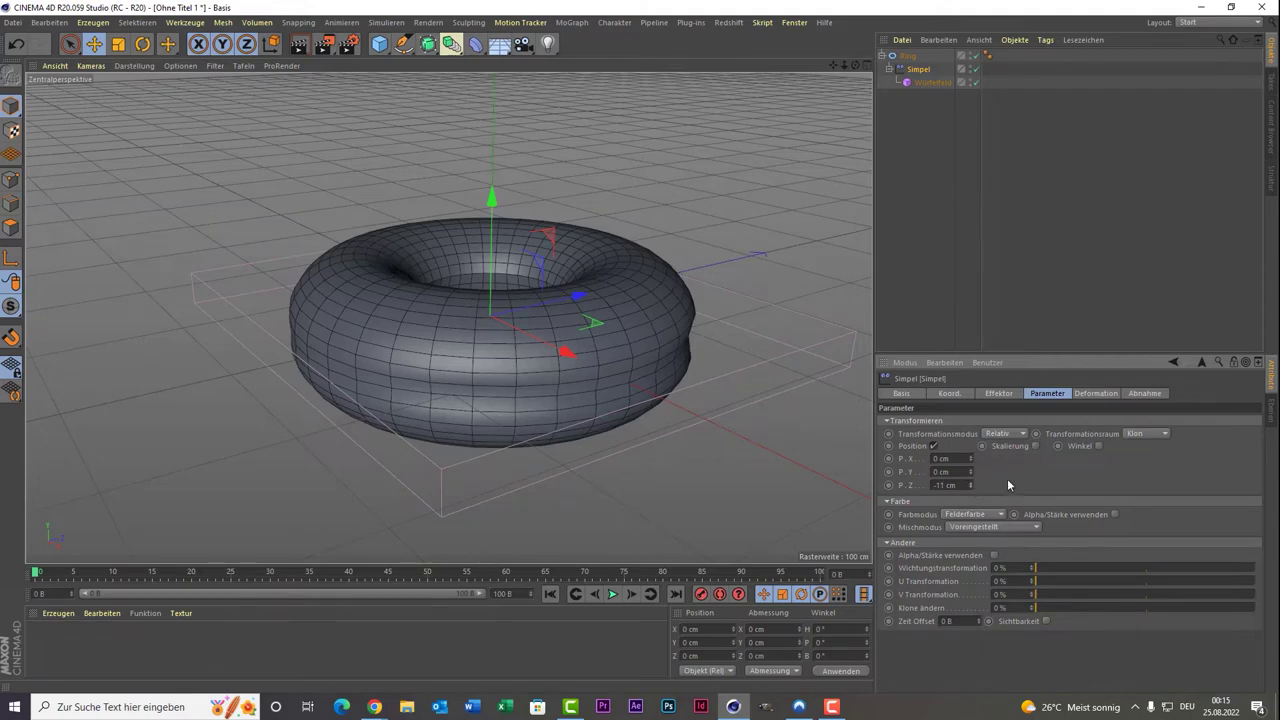
Lower the Simpel effector's Stärke to 90% and view the softened torus from above.
click(1012, 396)
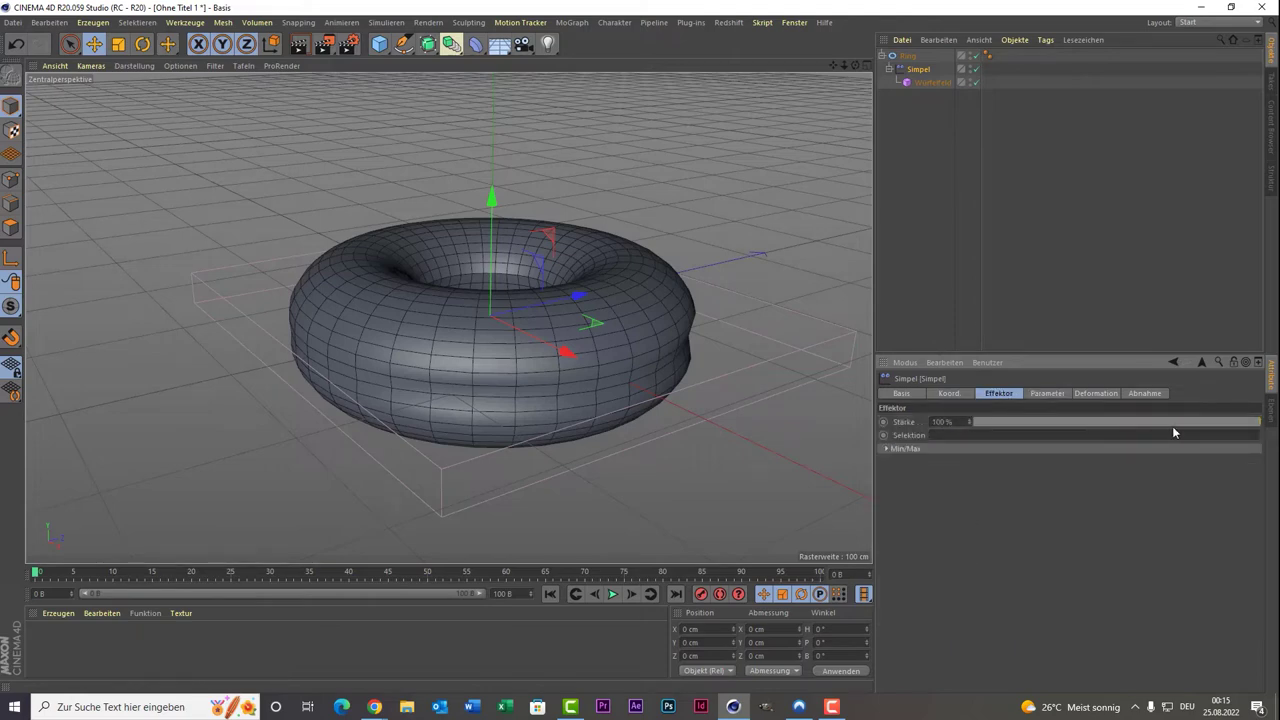
drag(1174, 432, 1218, 431)
drag(1219, 430, 1235, 432)
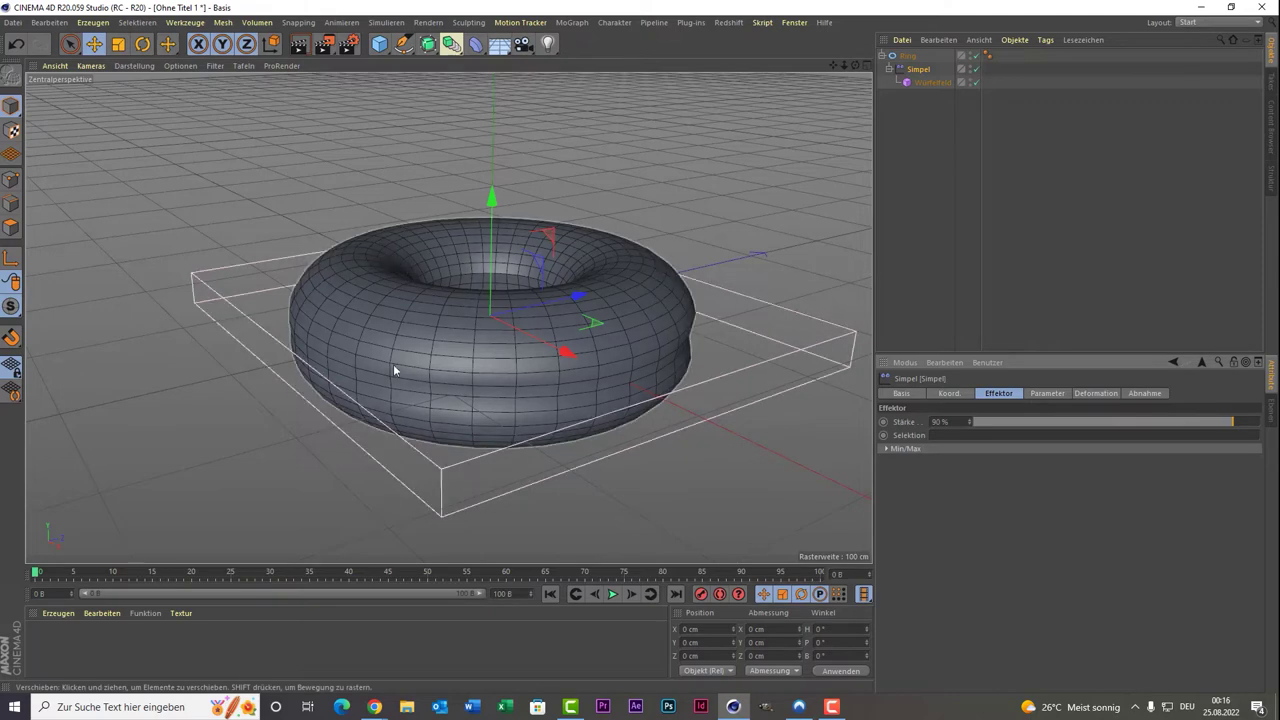
drag(857, 65, 880, 110)
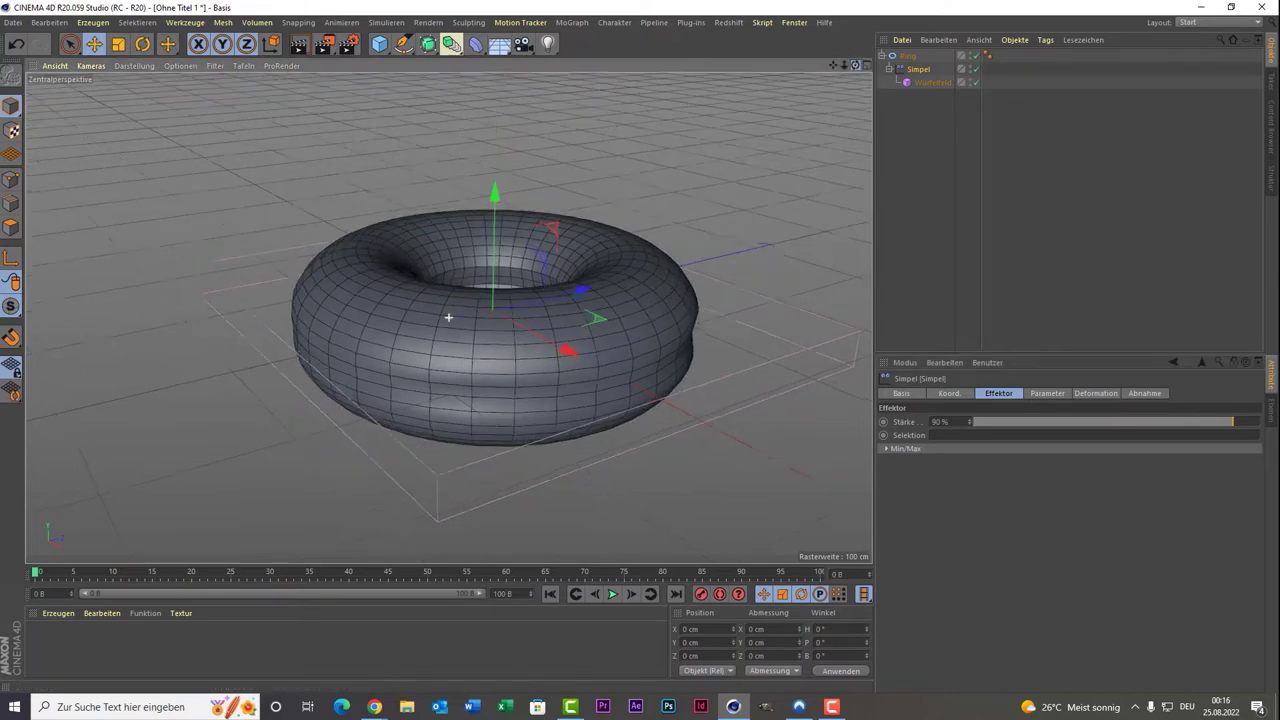
alt+drag(448, 317, 448, 317)
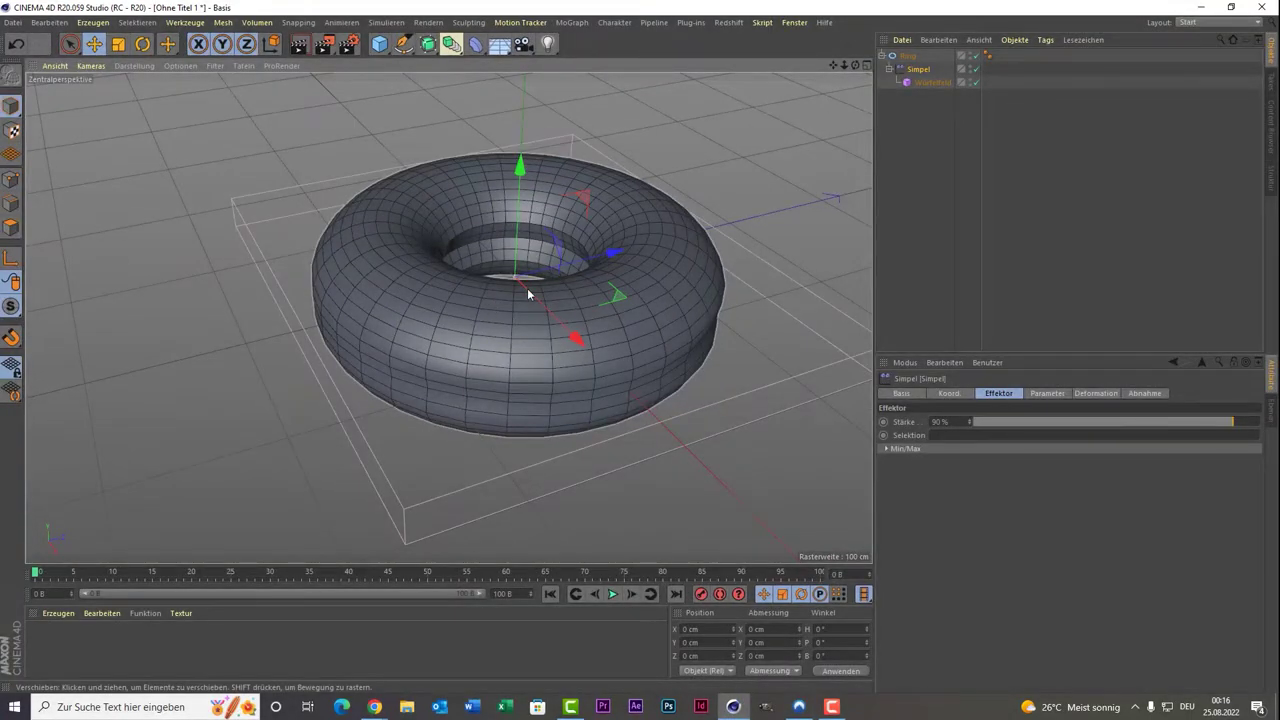
click(921, 83)
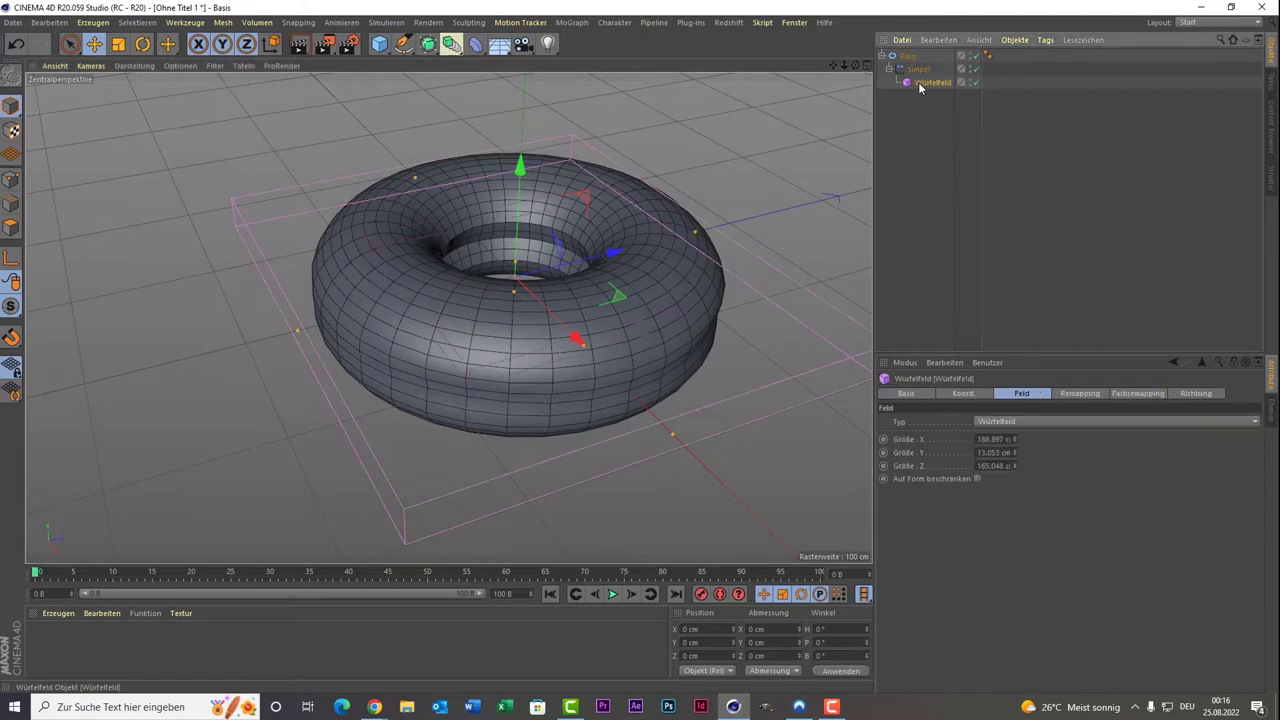
click(918, 69)
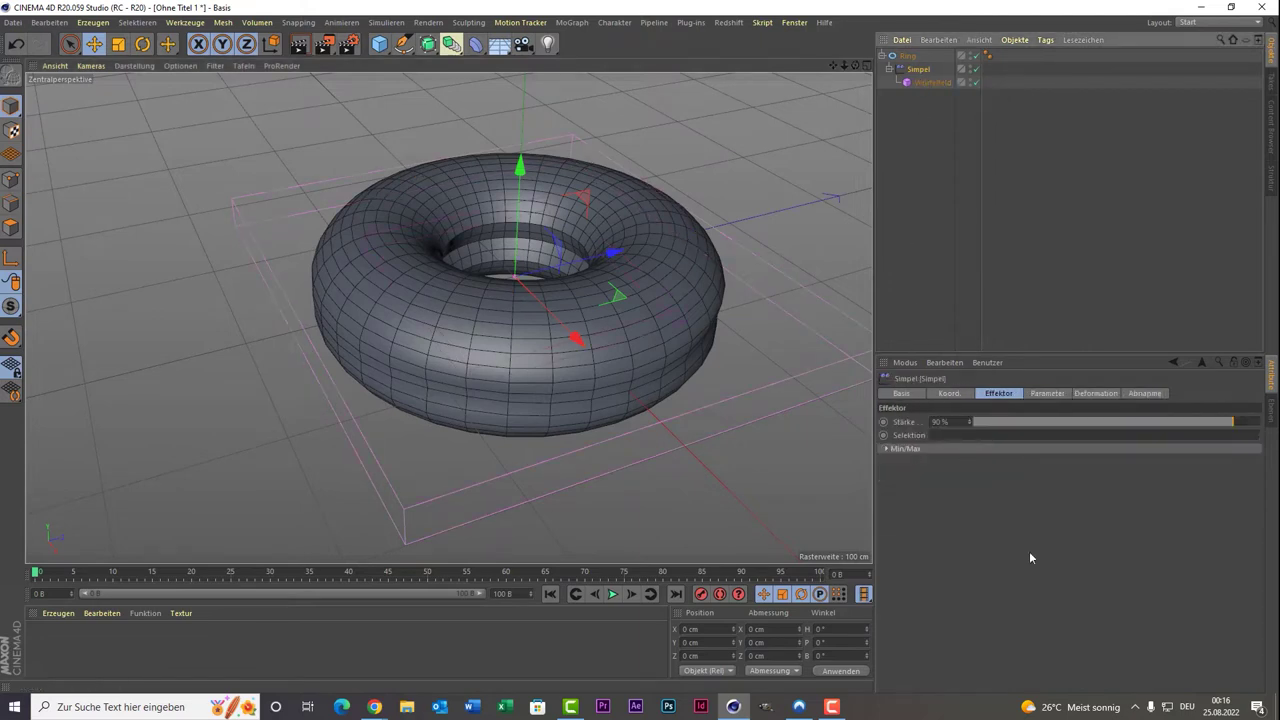
click(1145, 393)
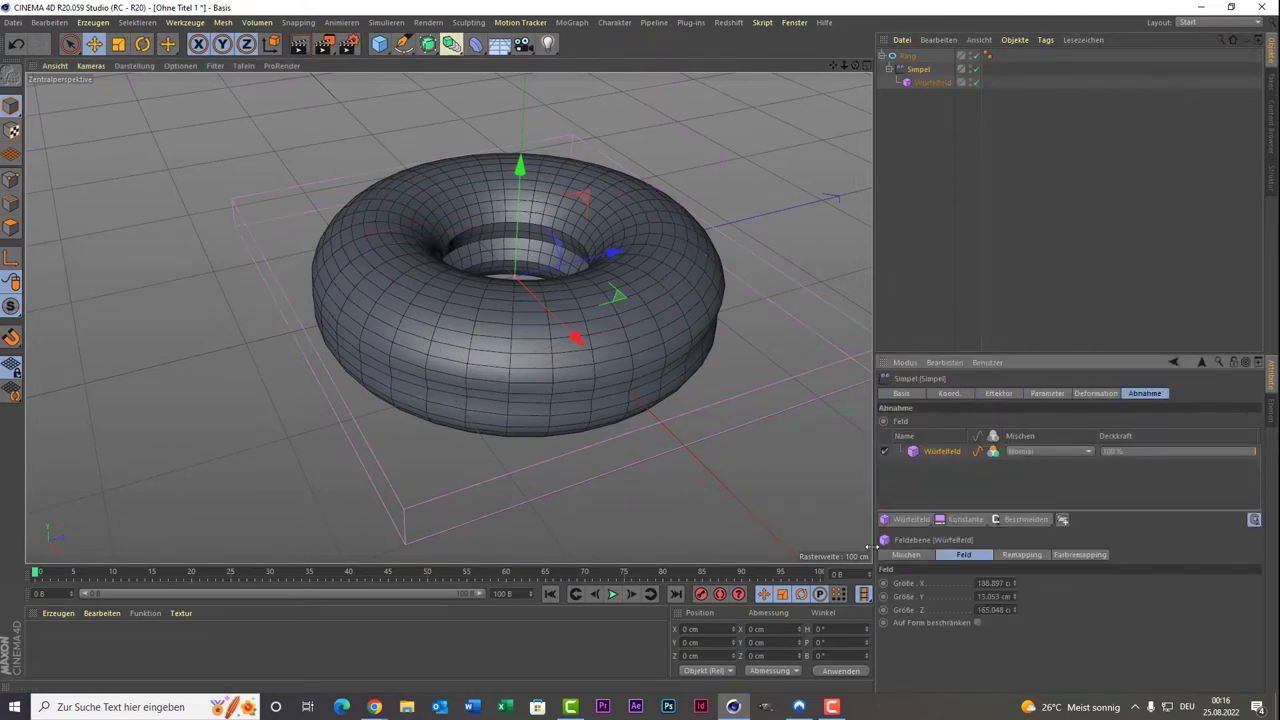
Add a 100 cm Kugelfeld to Simpel's falloff, blending at Max with the Würfelfeld.
click(917, 520)
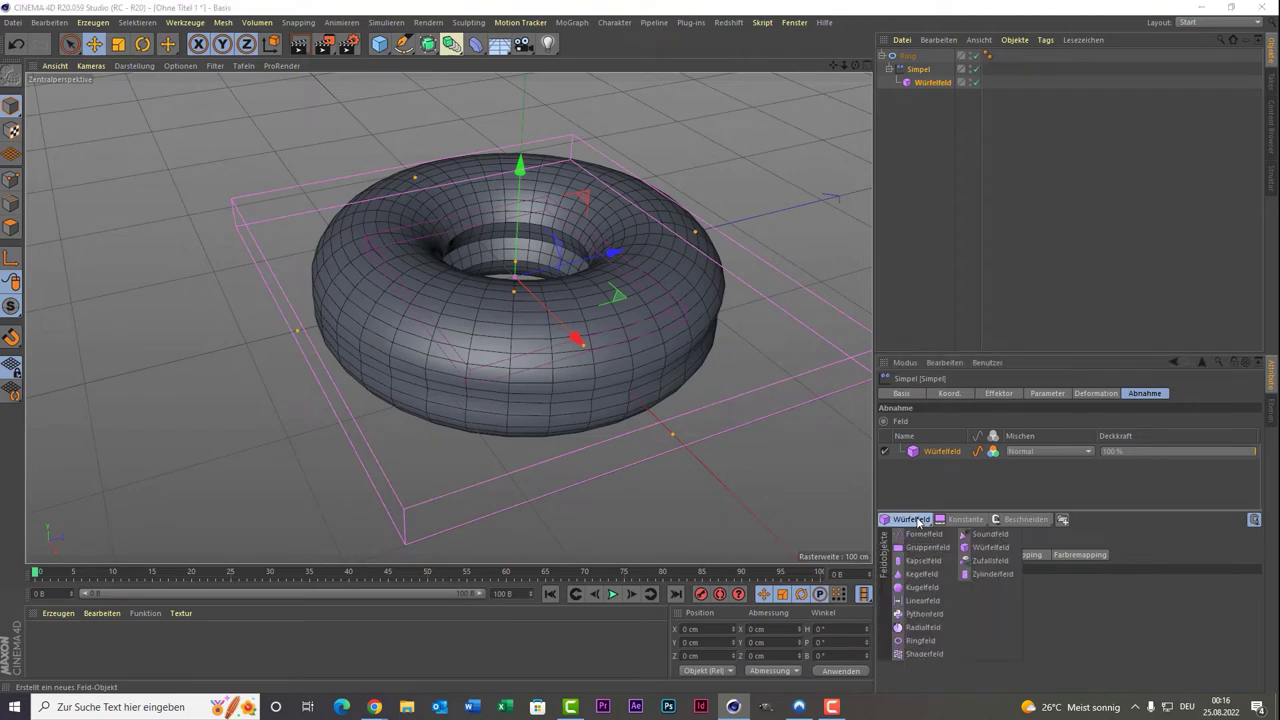
click(943, 592)
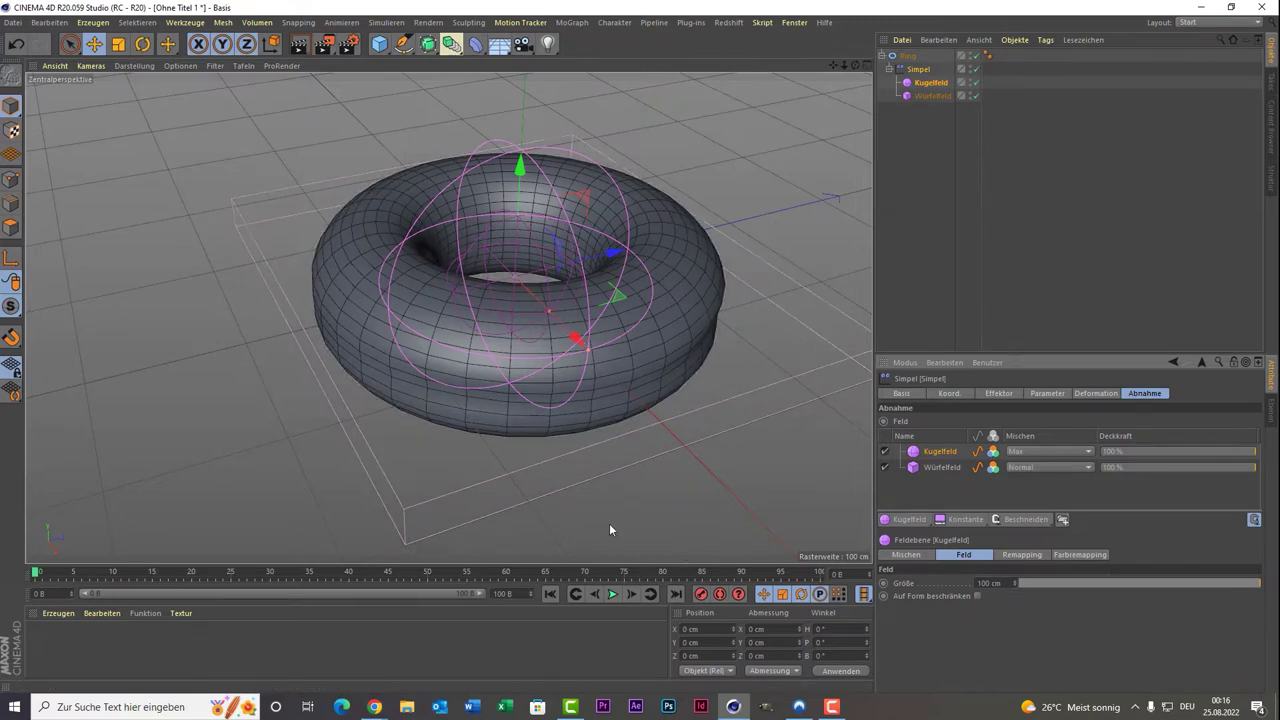
click(1177, 256)
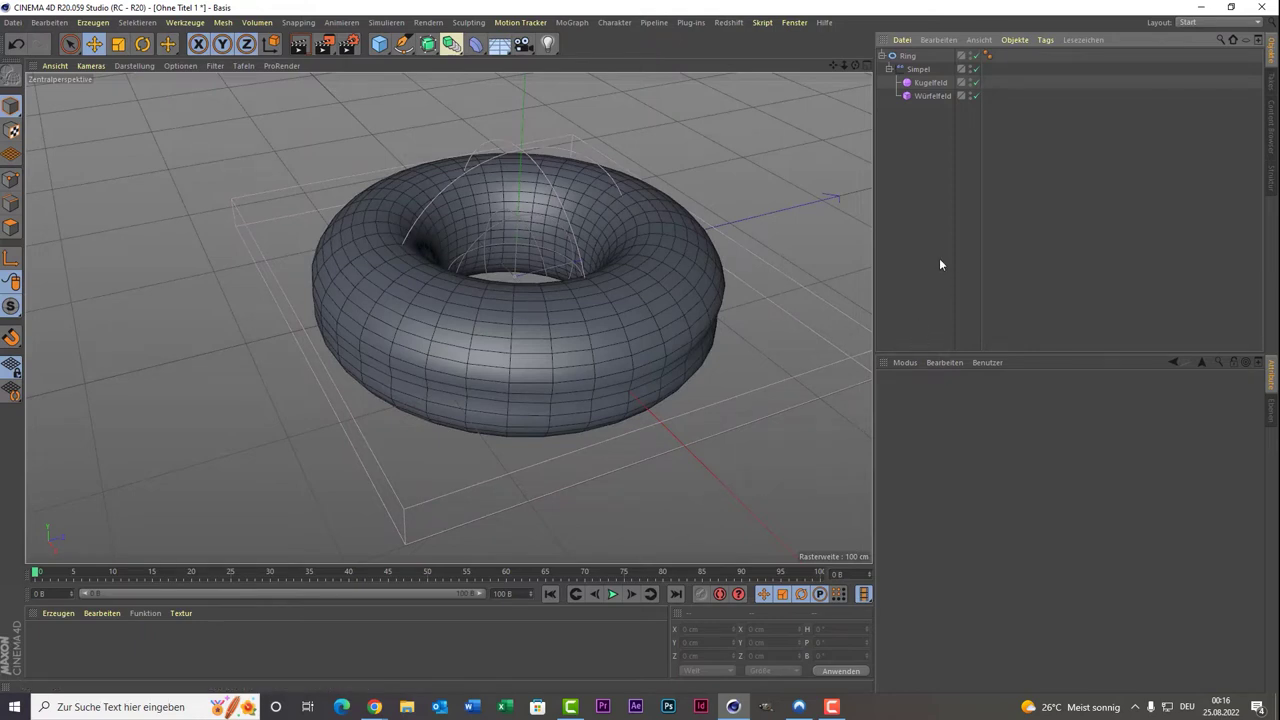
Rename the Ring object to 'Donat'.
click(889, 57)
double_click(906, 56)
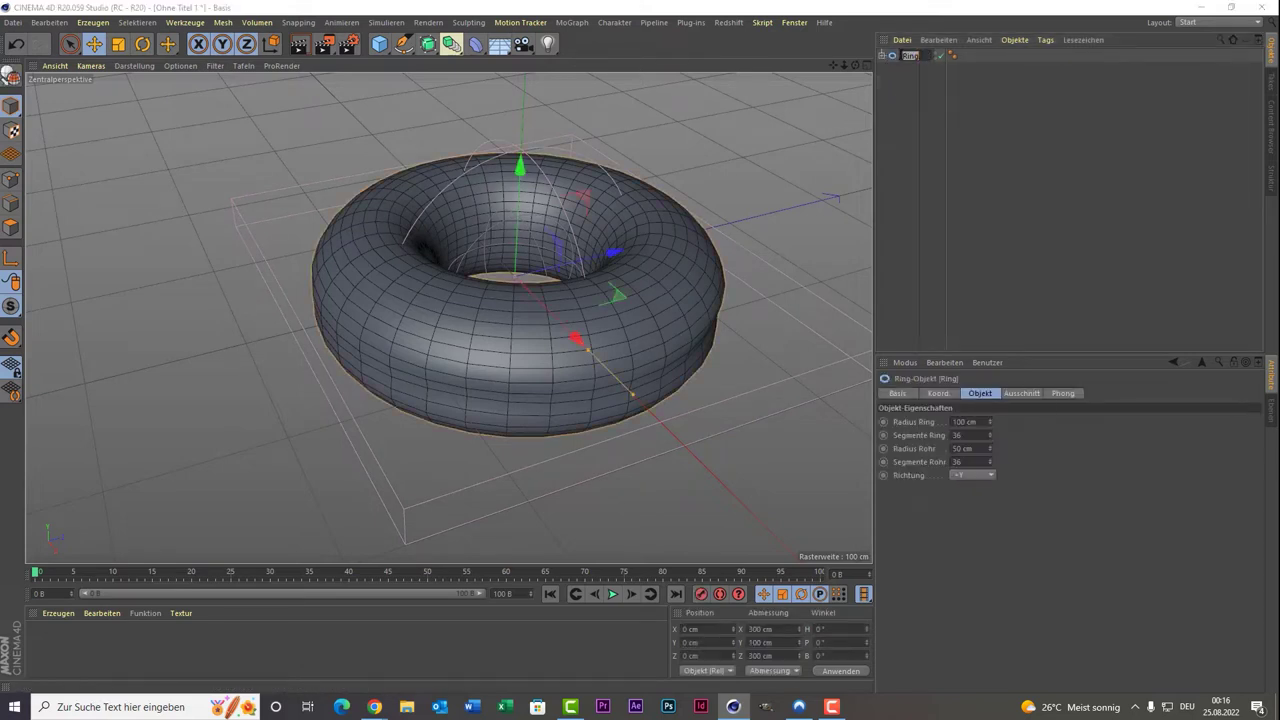
text(Don)
text(at)
key(Return)
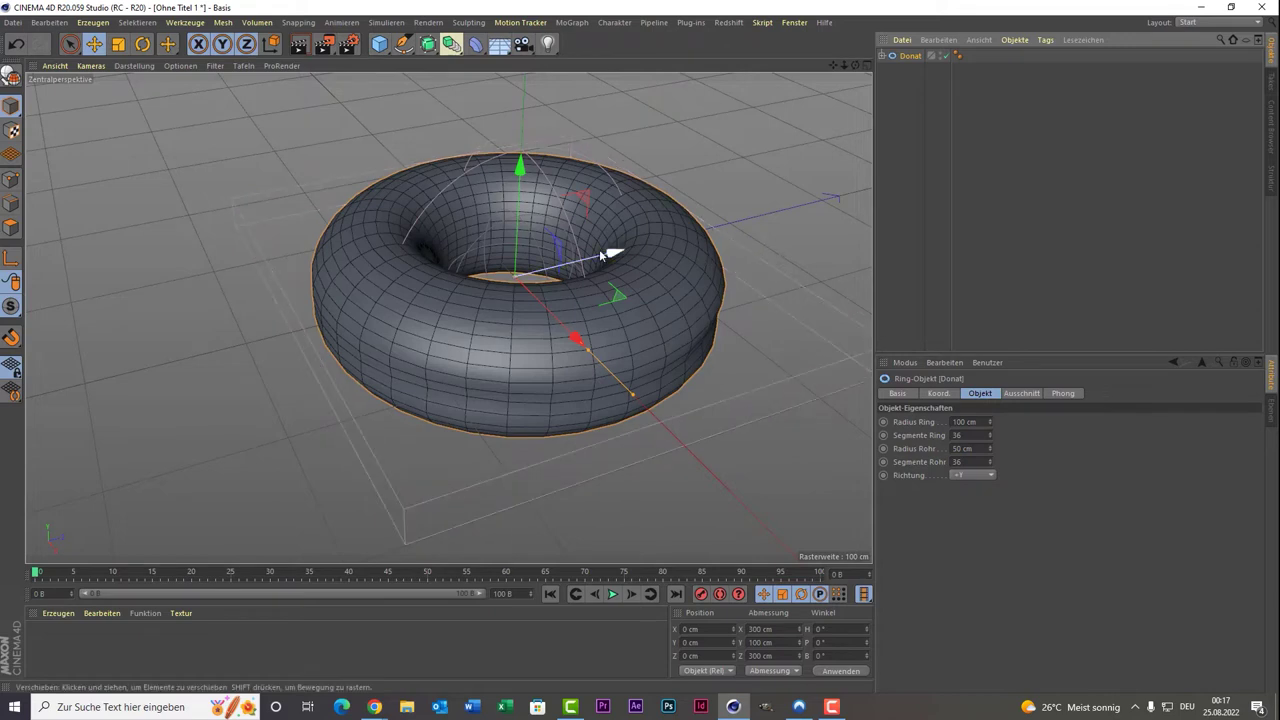
click(524, 24)
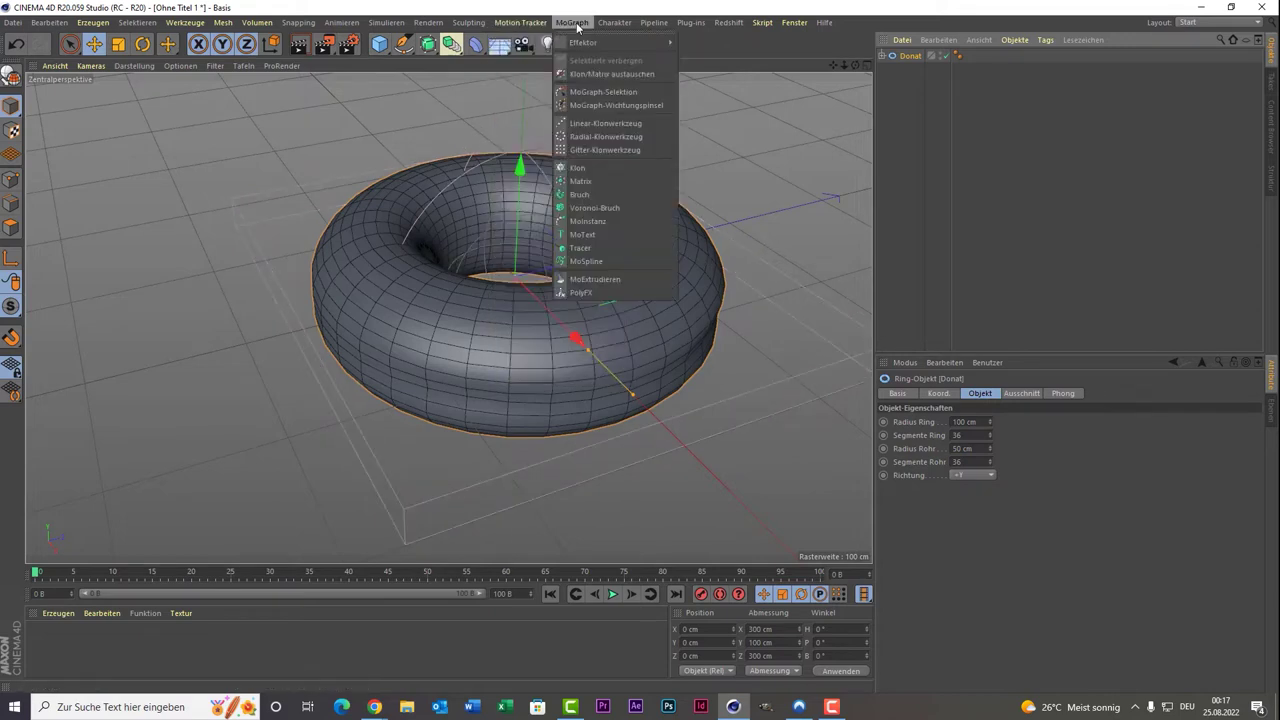
Create a Matrix in Objekt mode using Donat as source, scattering 20 points.
click(635, 185)
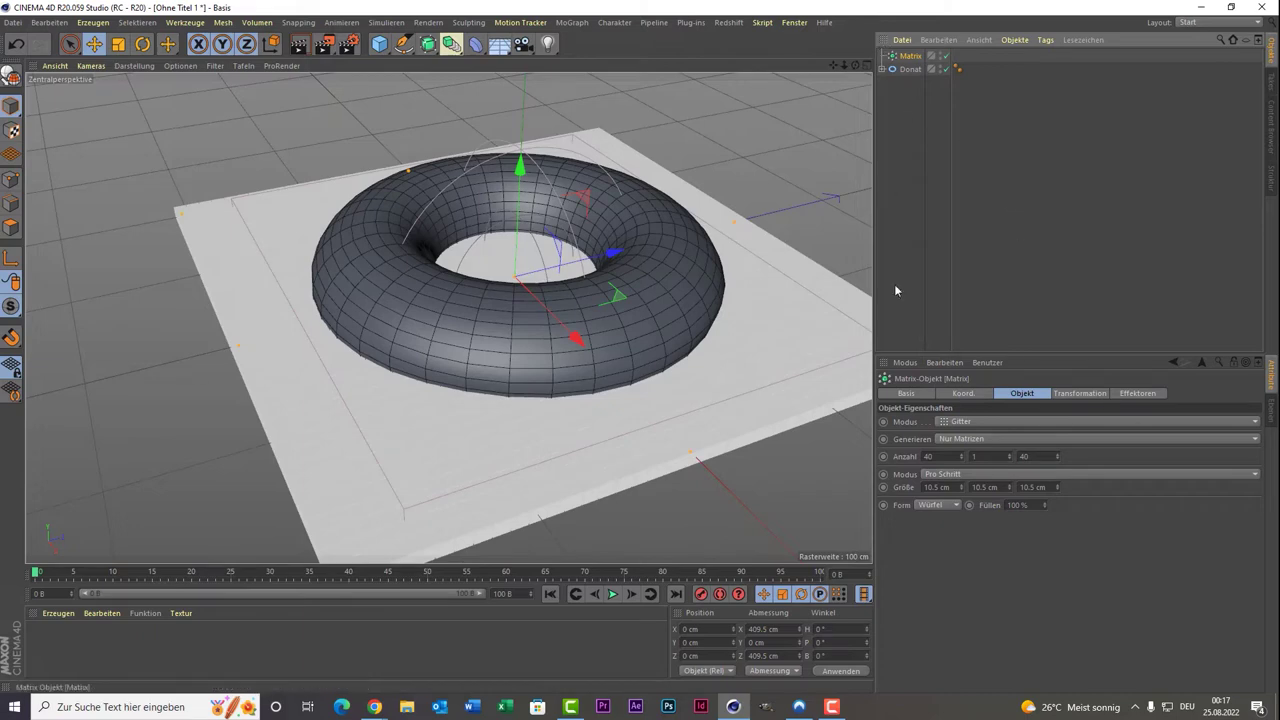
click(950, 425)
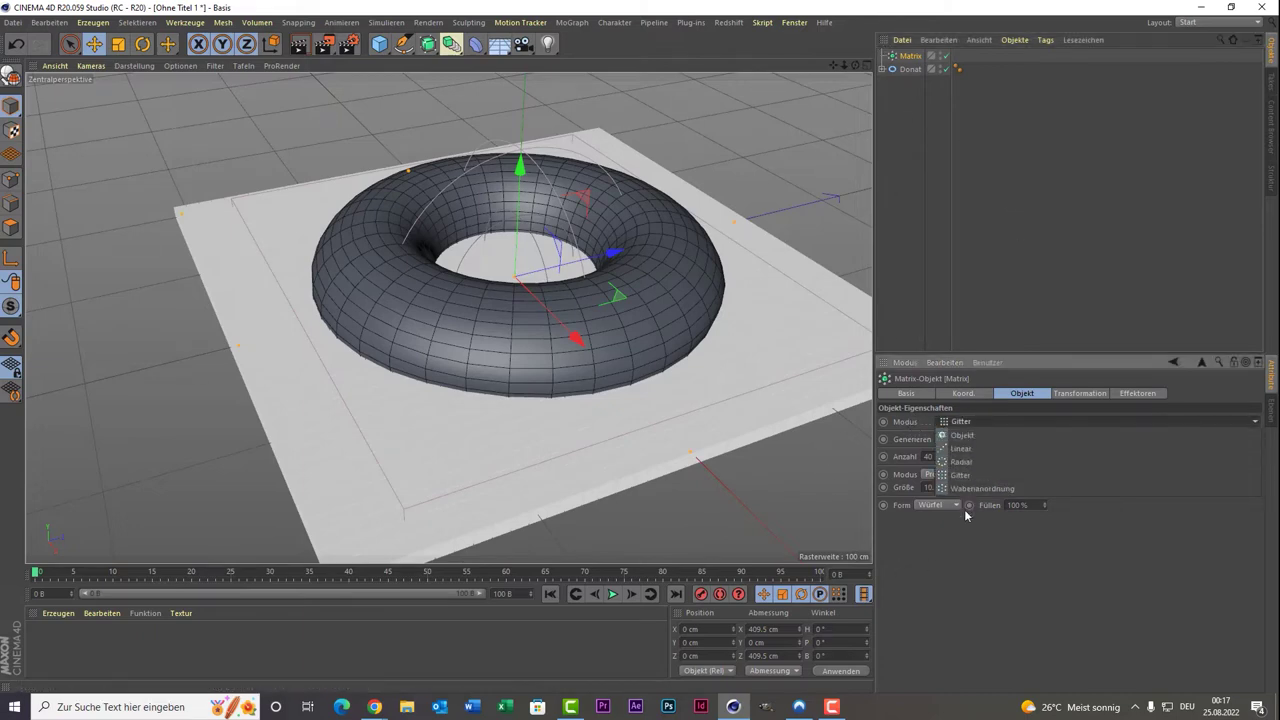
click(983, 435)
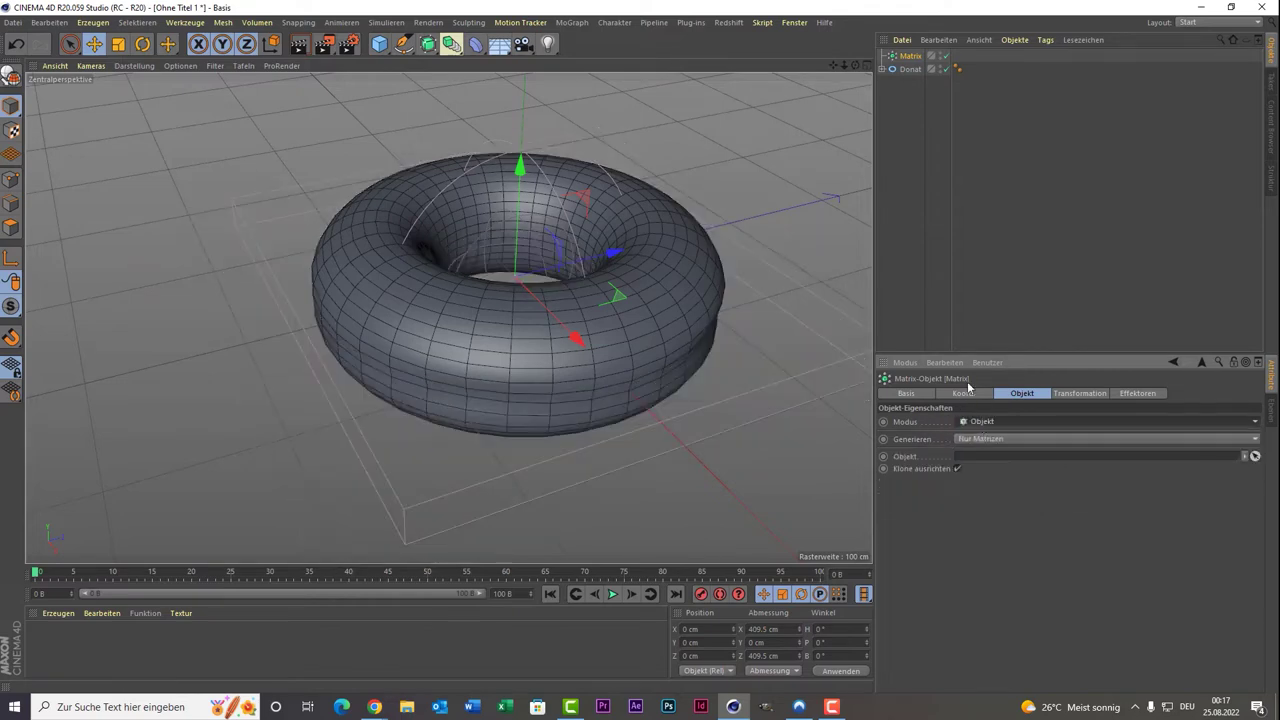
drag(911, 76, 1055, 458)
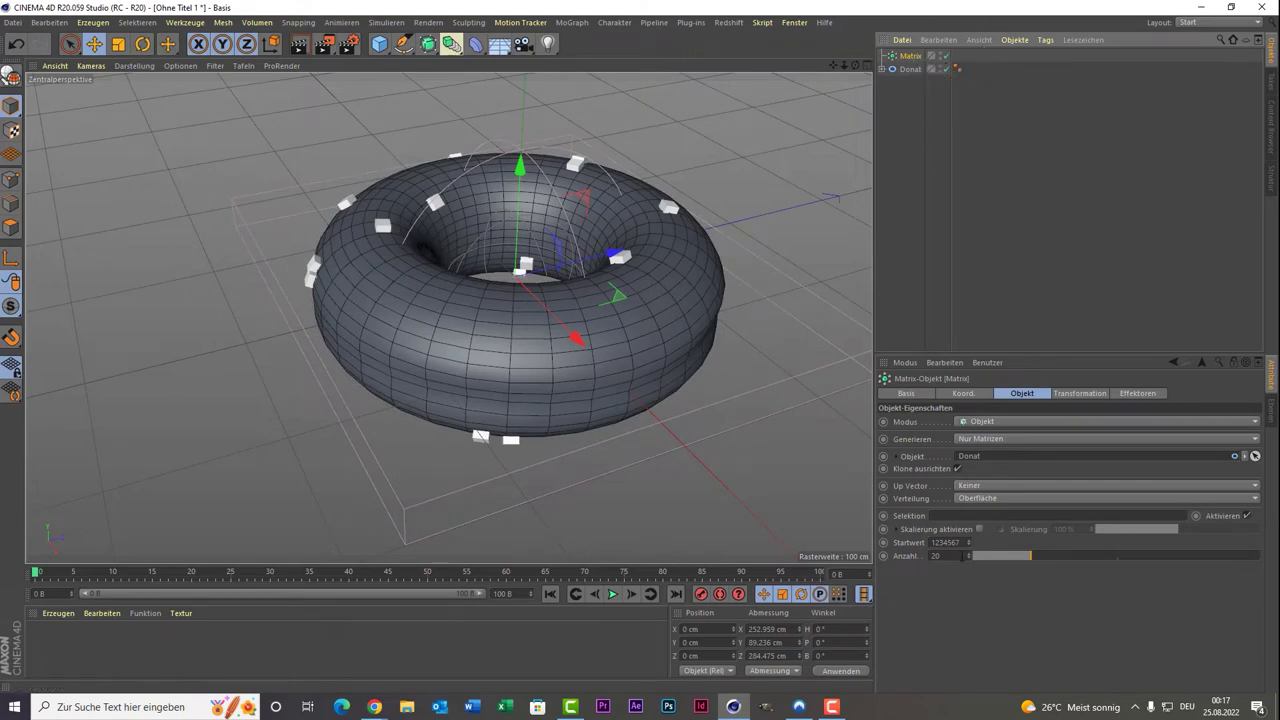
click(935, 555)
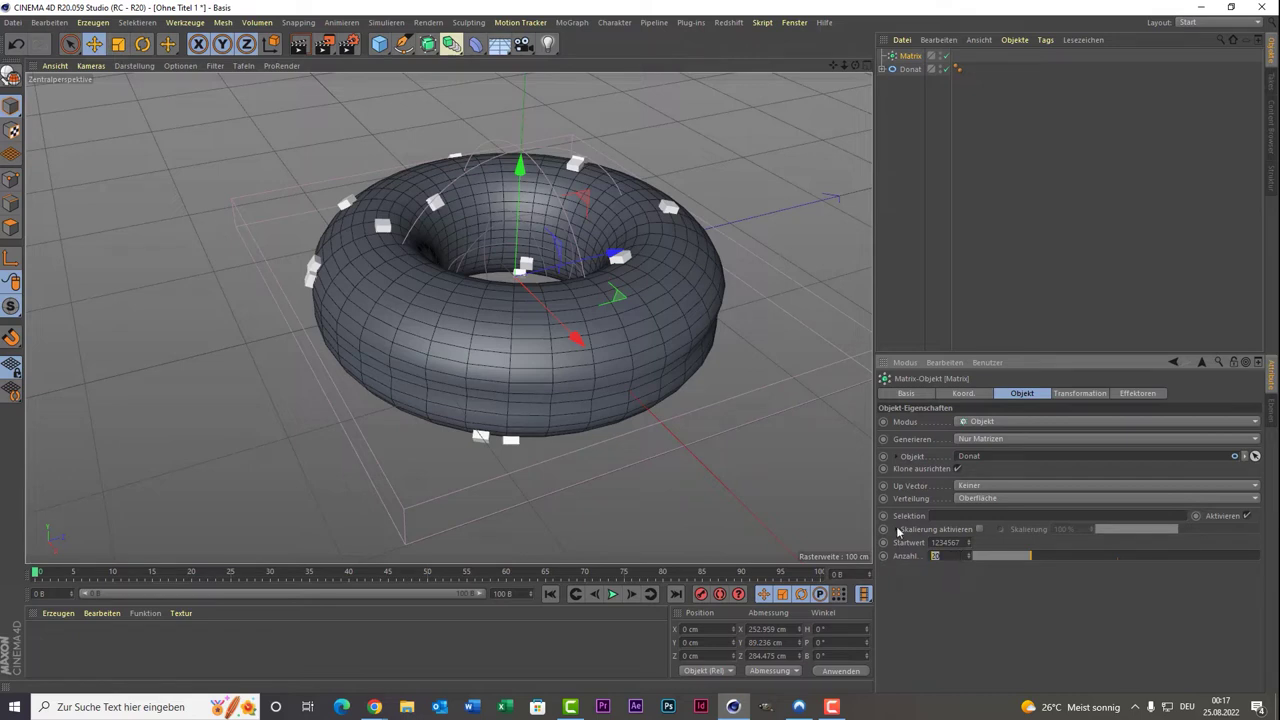
Set the Matrix Anzahl to 2000, then raise it to 3000.
key(BackSpace)
text(00)
key(Return)
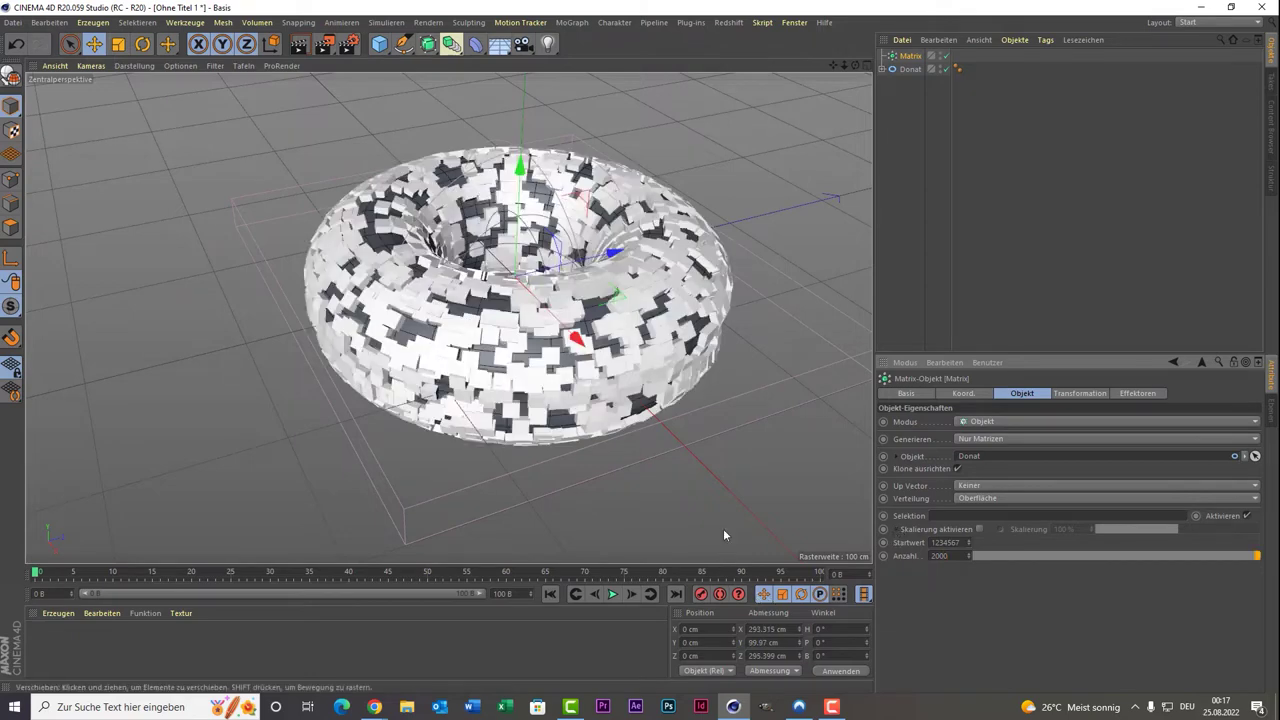
click(939, 555)
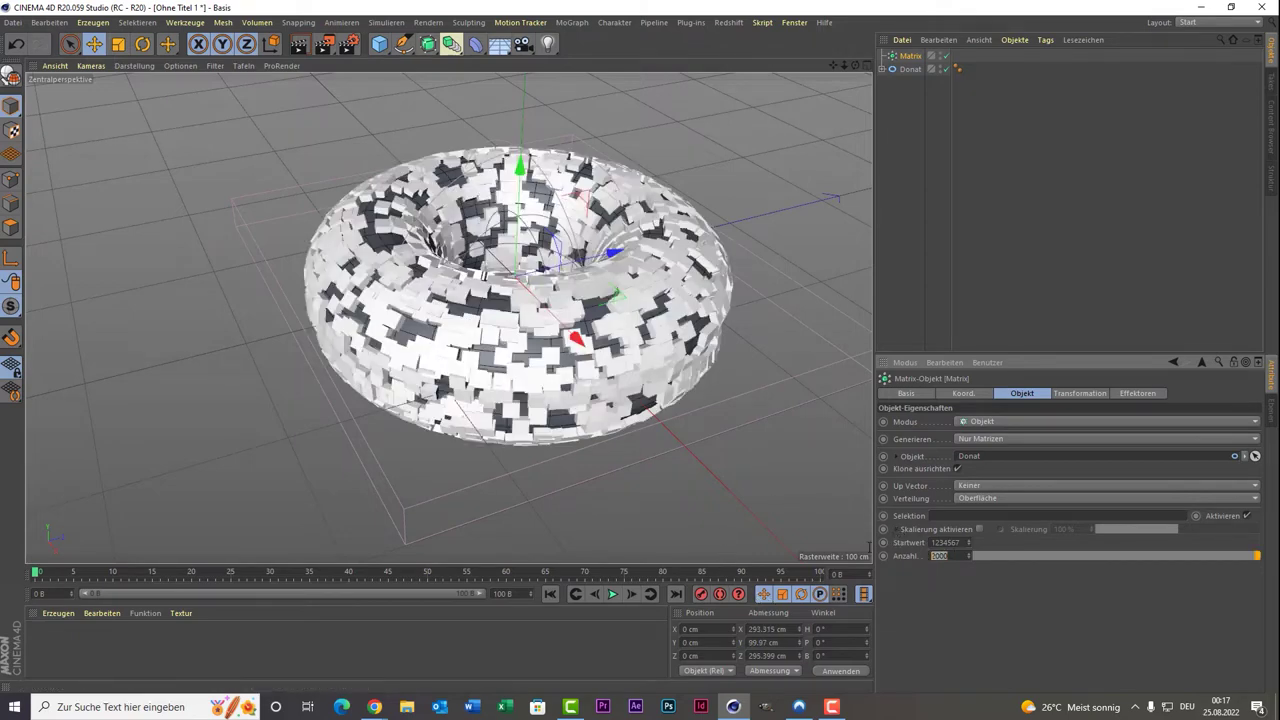
text(5)
key(Return)
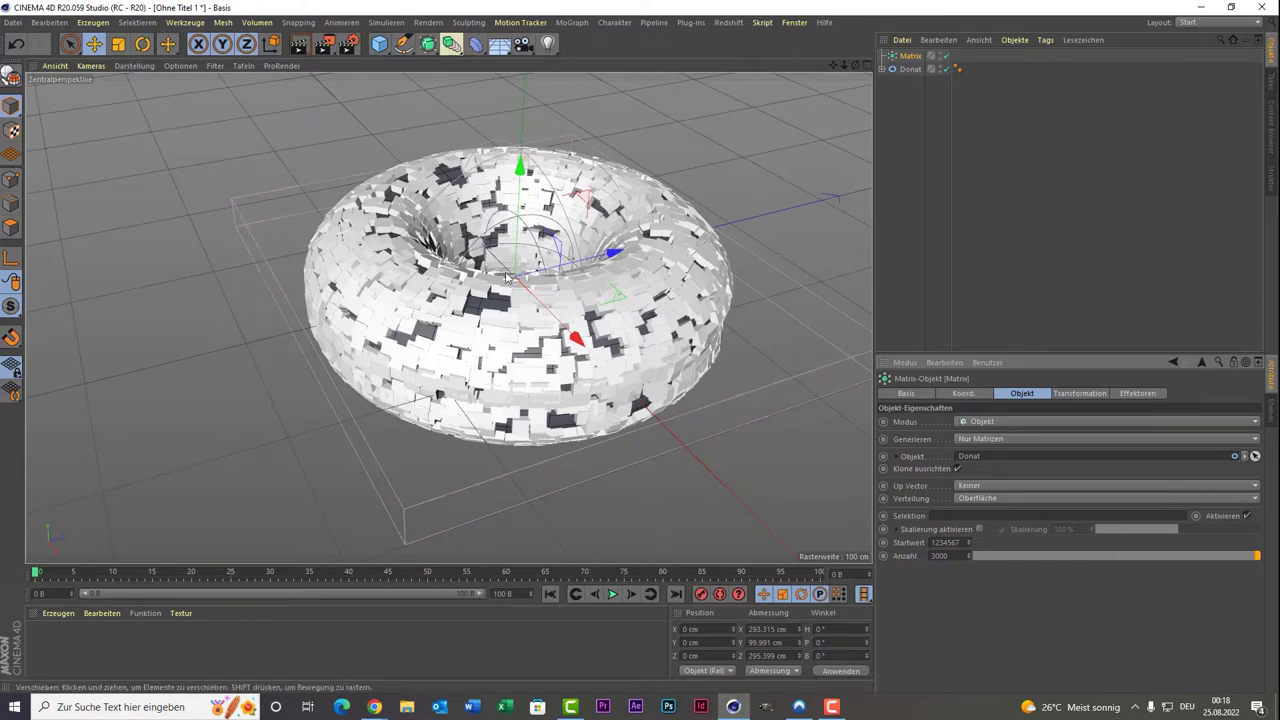
click(912, 60)
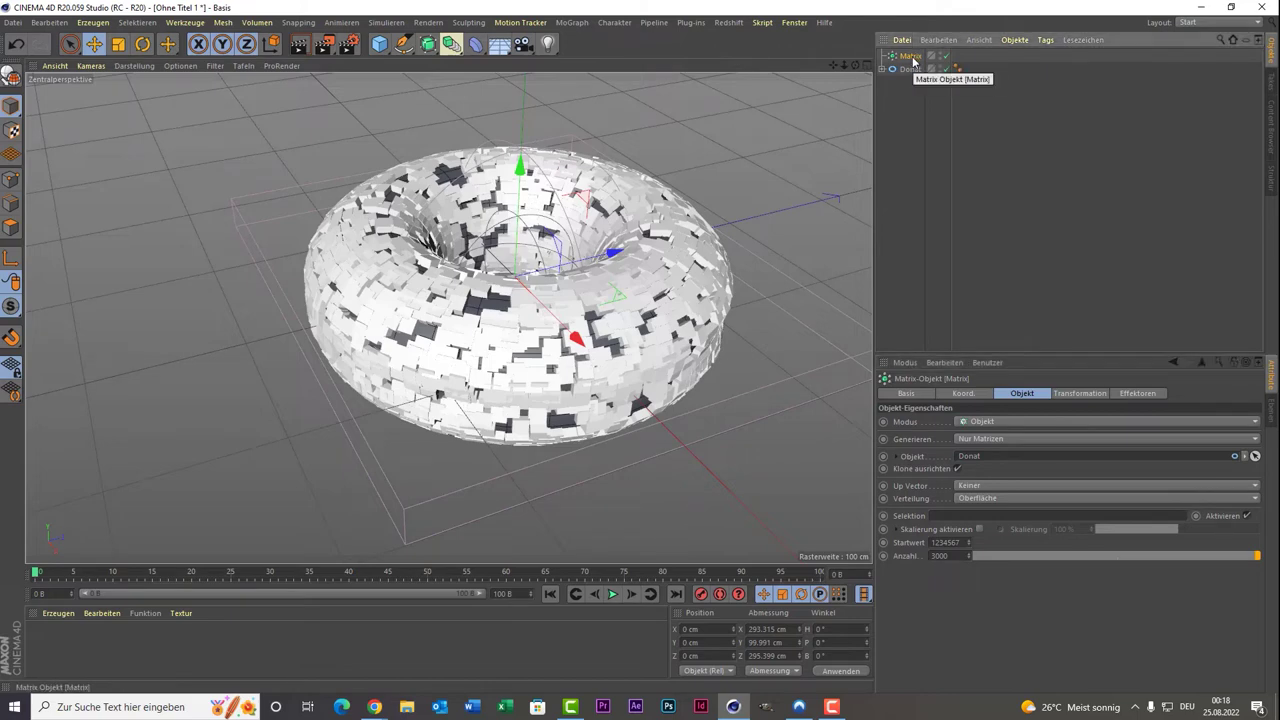
Add a Simpel effector and confirm it appears in the Matrix object's effector list.
click(592, 23)
mouse_move(615, 42)
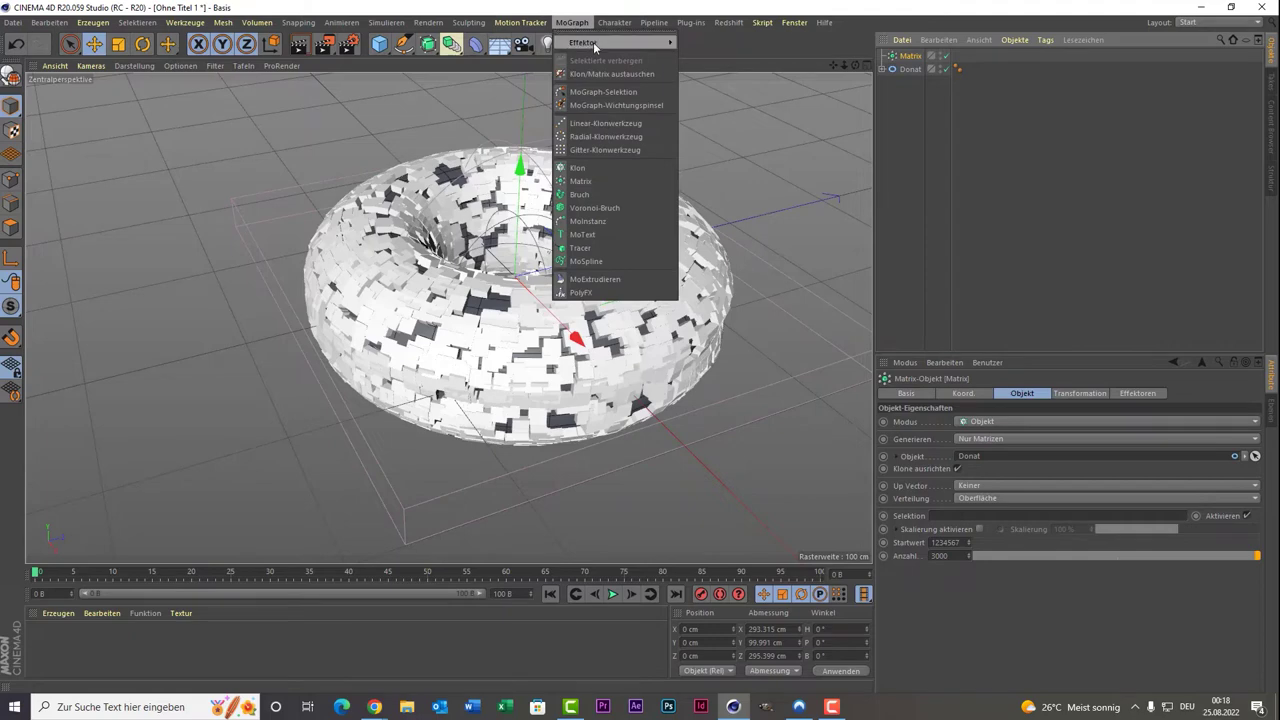
click(731, 65)
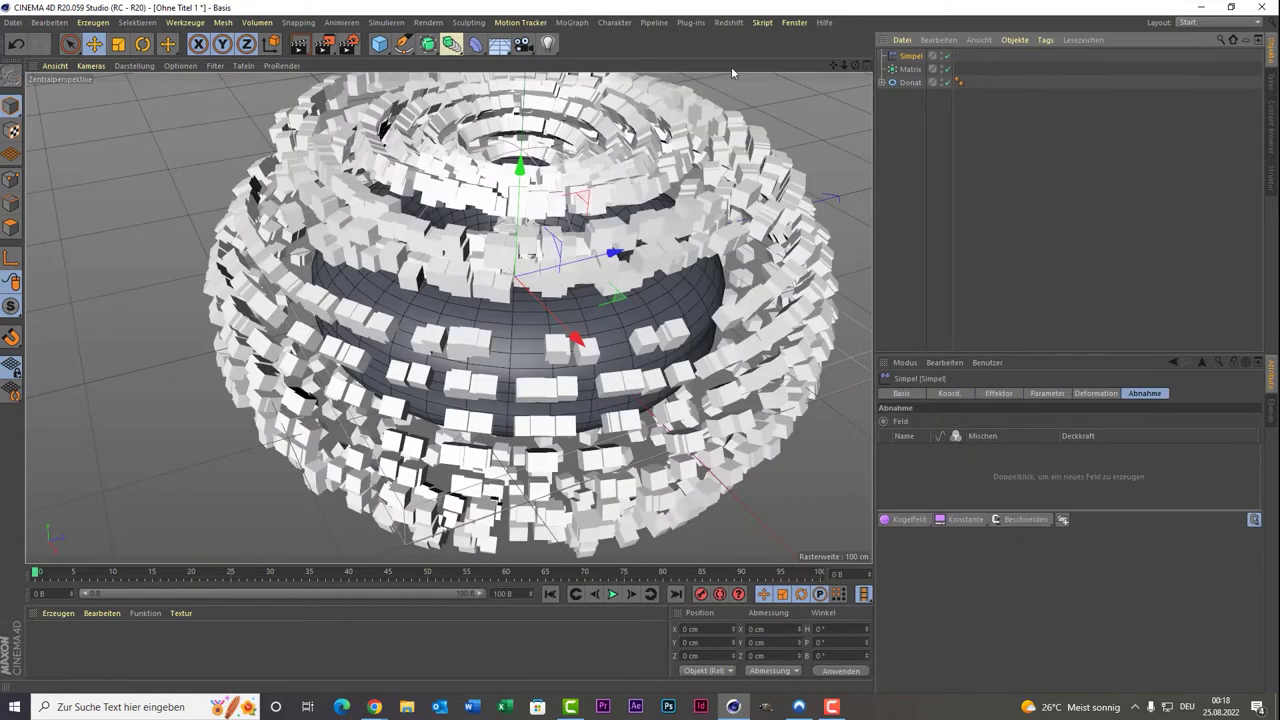
click(911, 70)
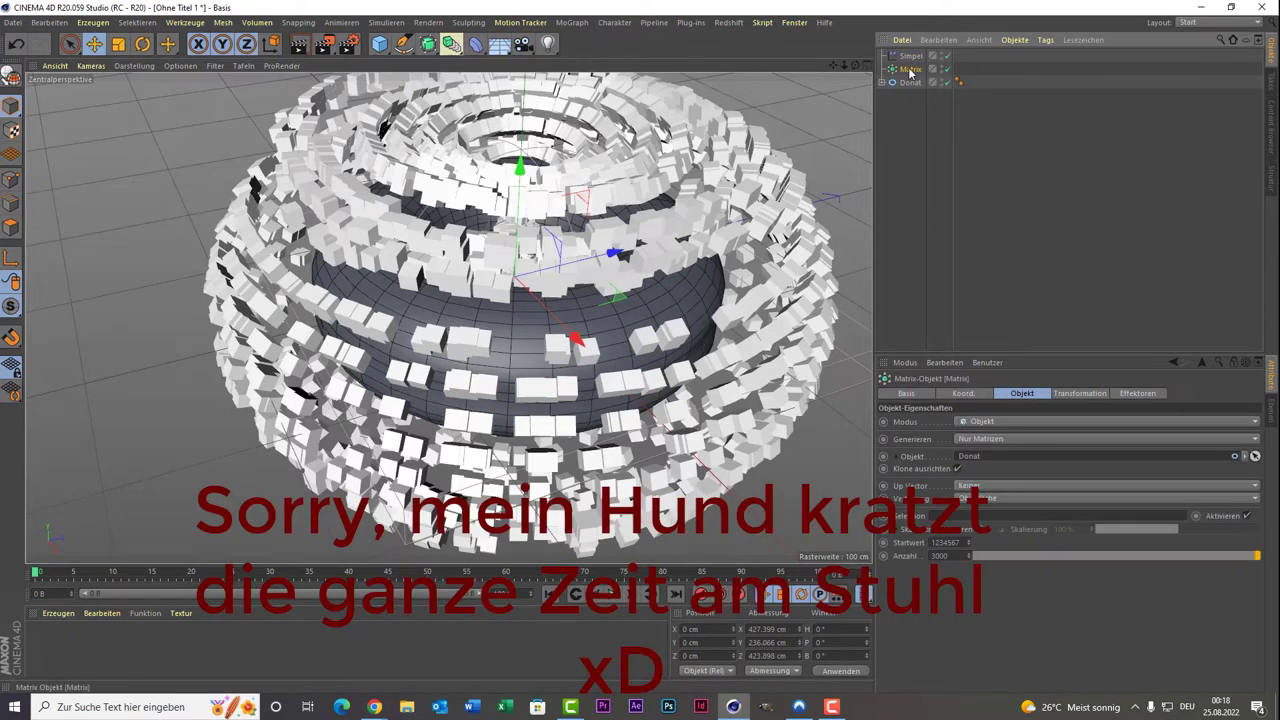
click(1158, 396)
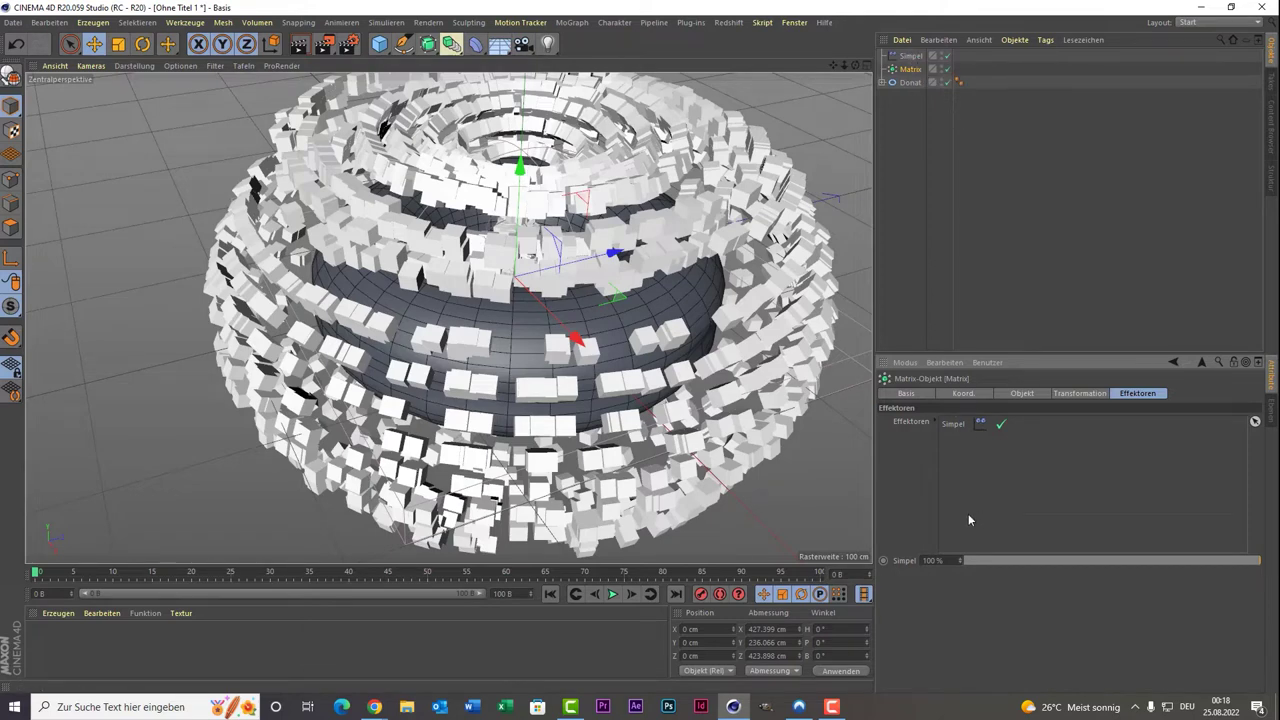
Change the Simpel effector's P.Y offset from 100 cm to 0 cm.
click(907, 57)
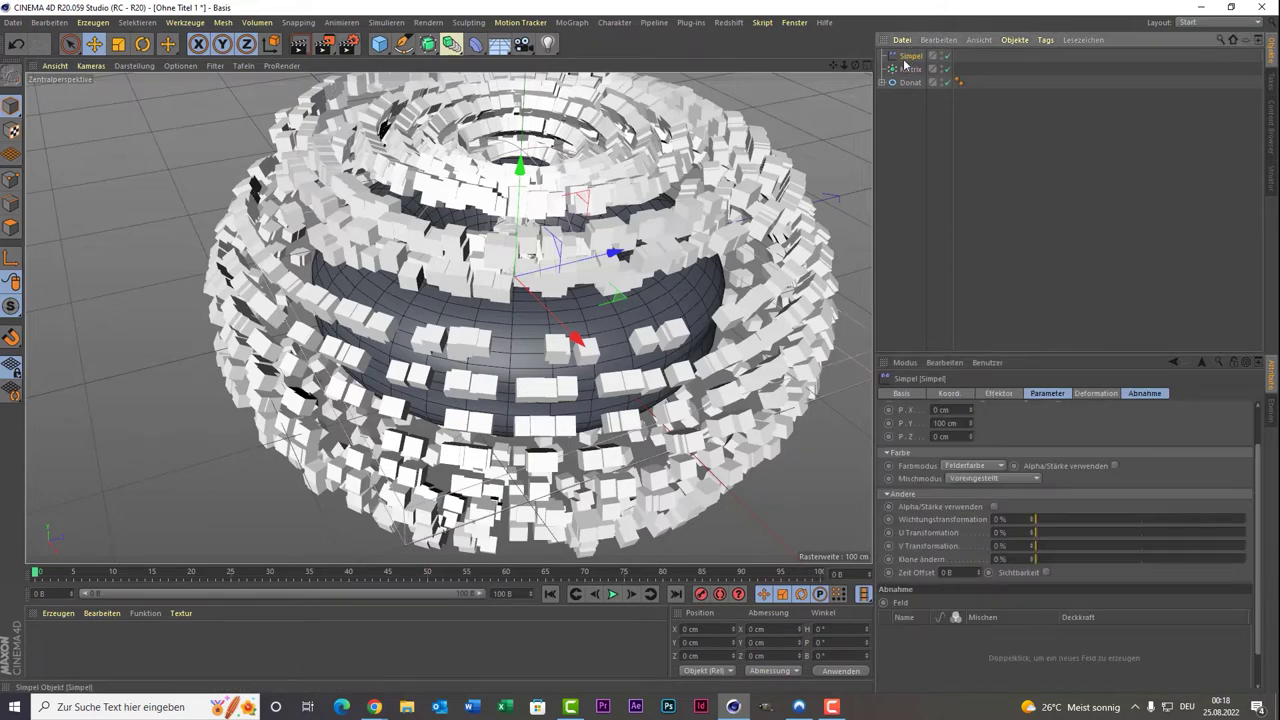
click(996, 394)
click(957, 397)
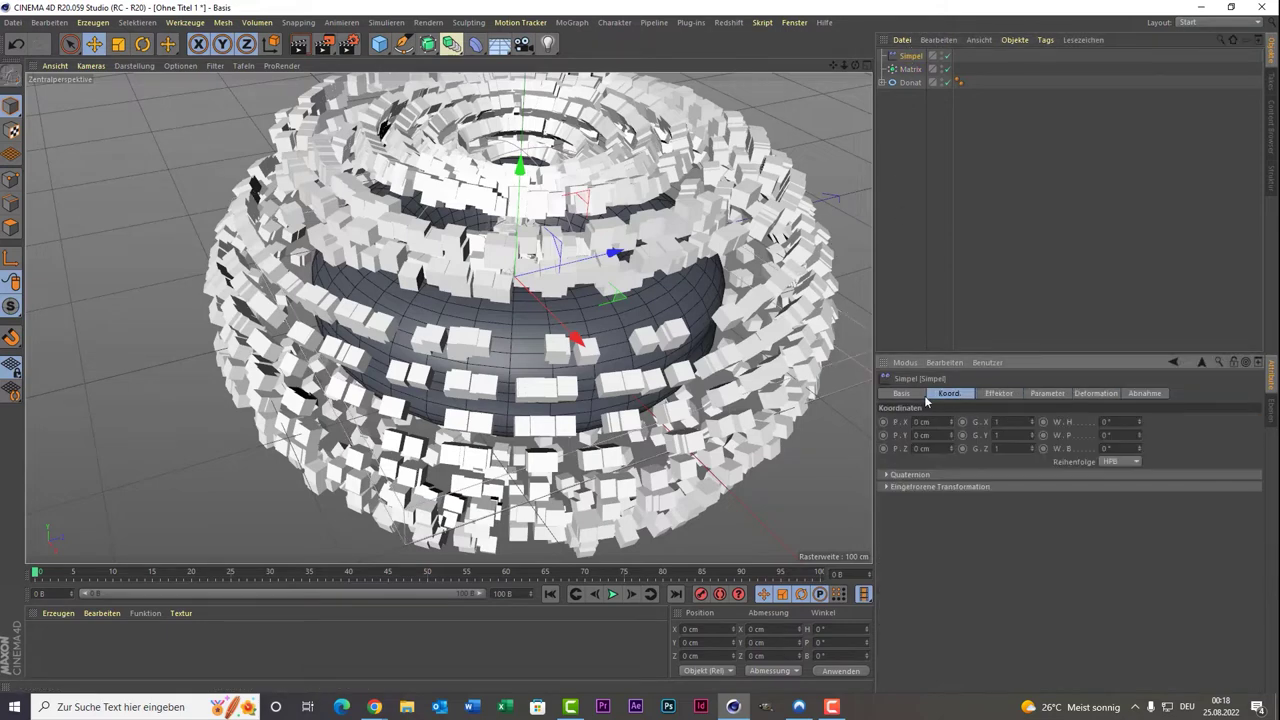
click(1000, 394)
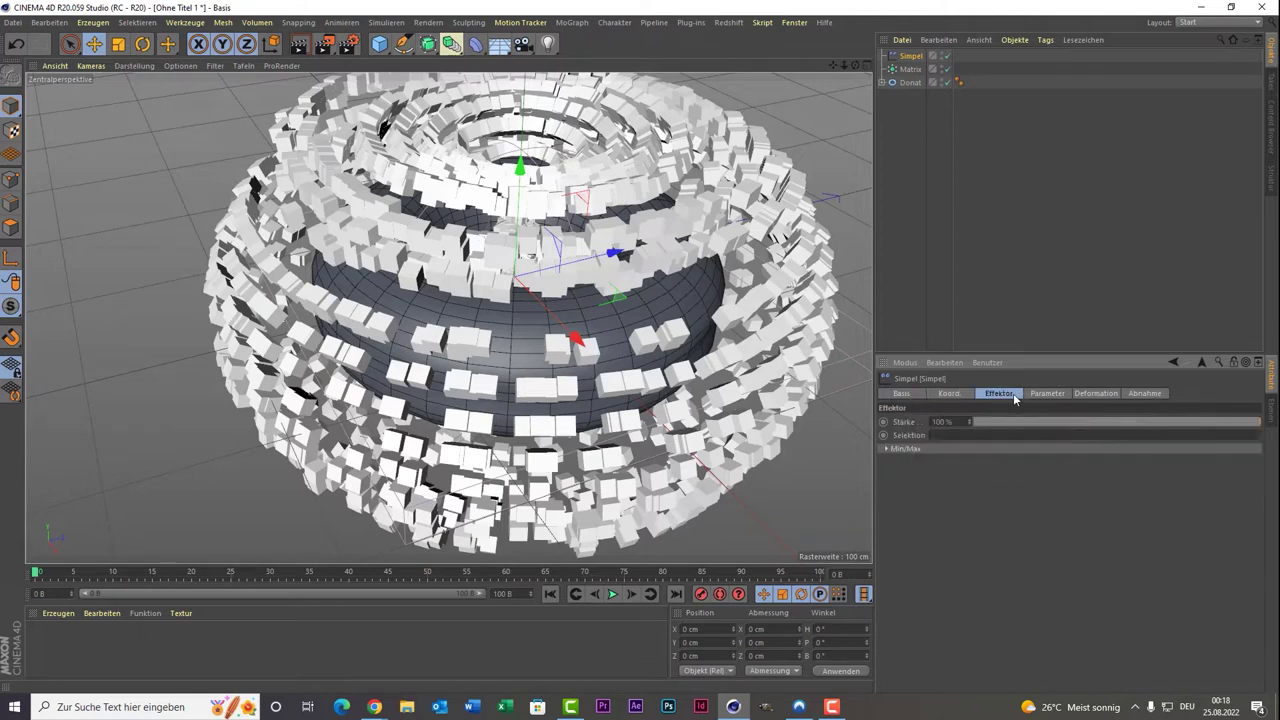
click(1040, 394)
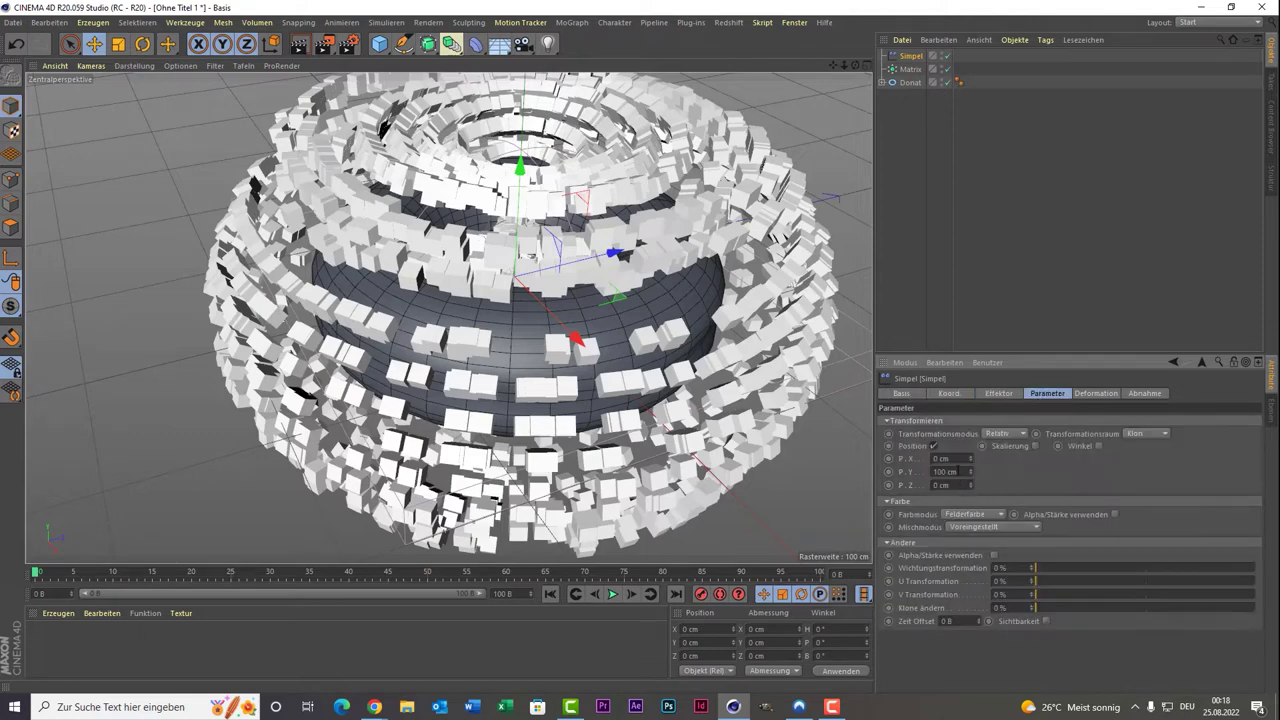
double_click(952, 471)
text(0)
key(Return)
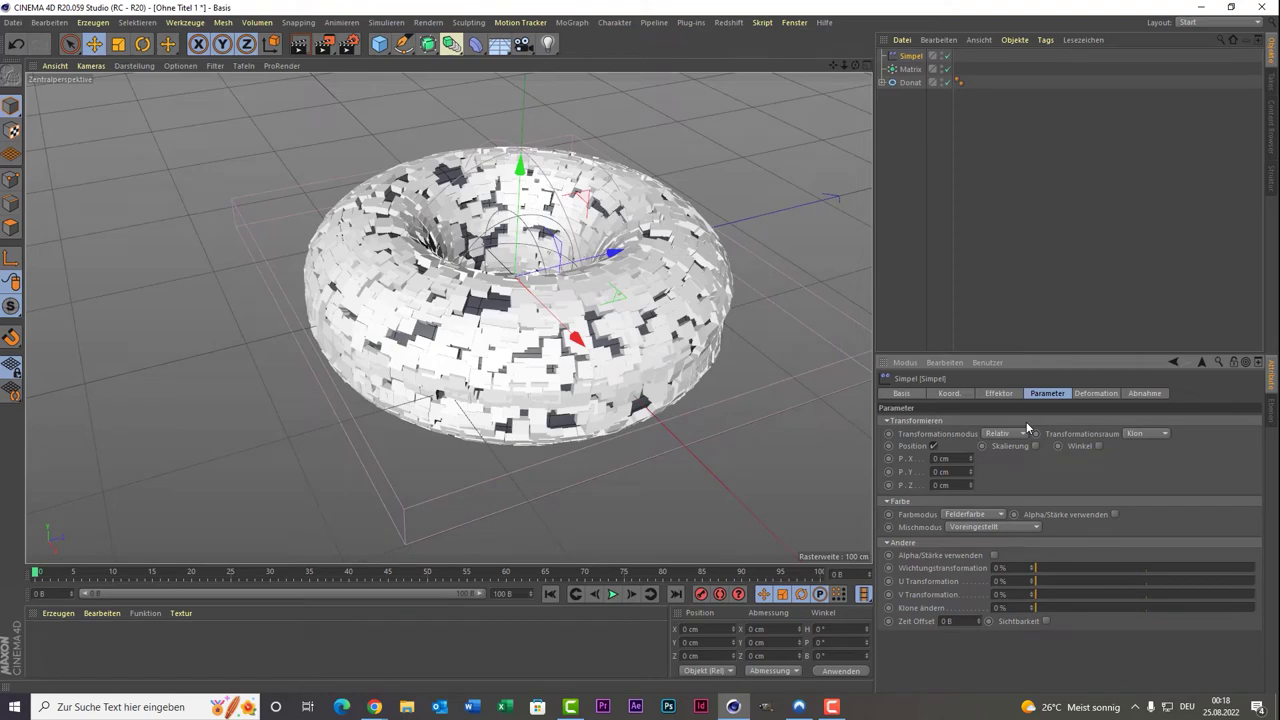
click(1152, 395)
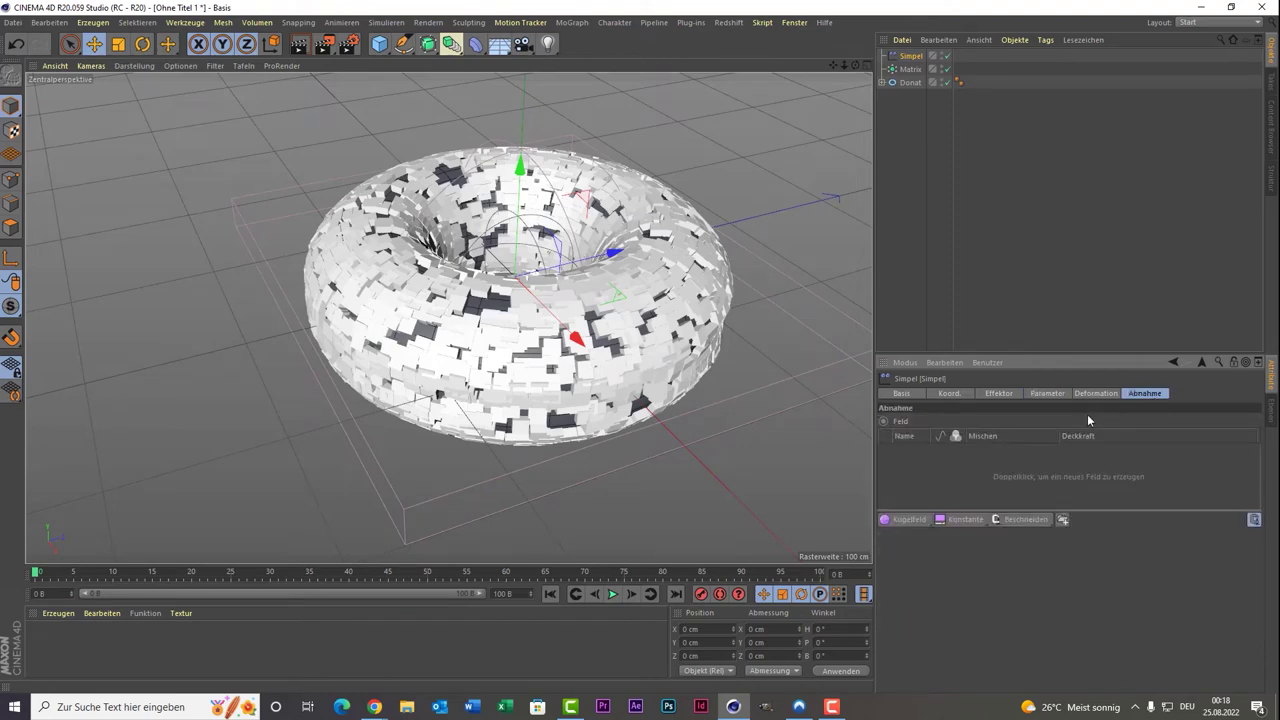
Add a Würfelfeld to the Simpel effector's falloff, undoing an accidental move.
click(909, 519)
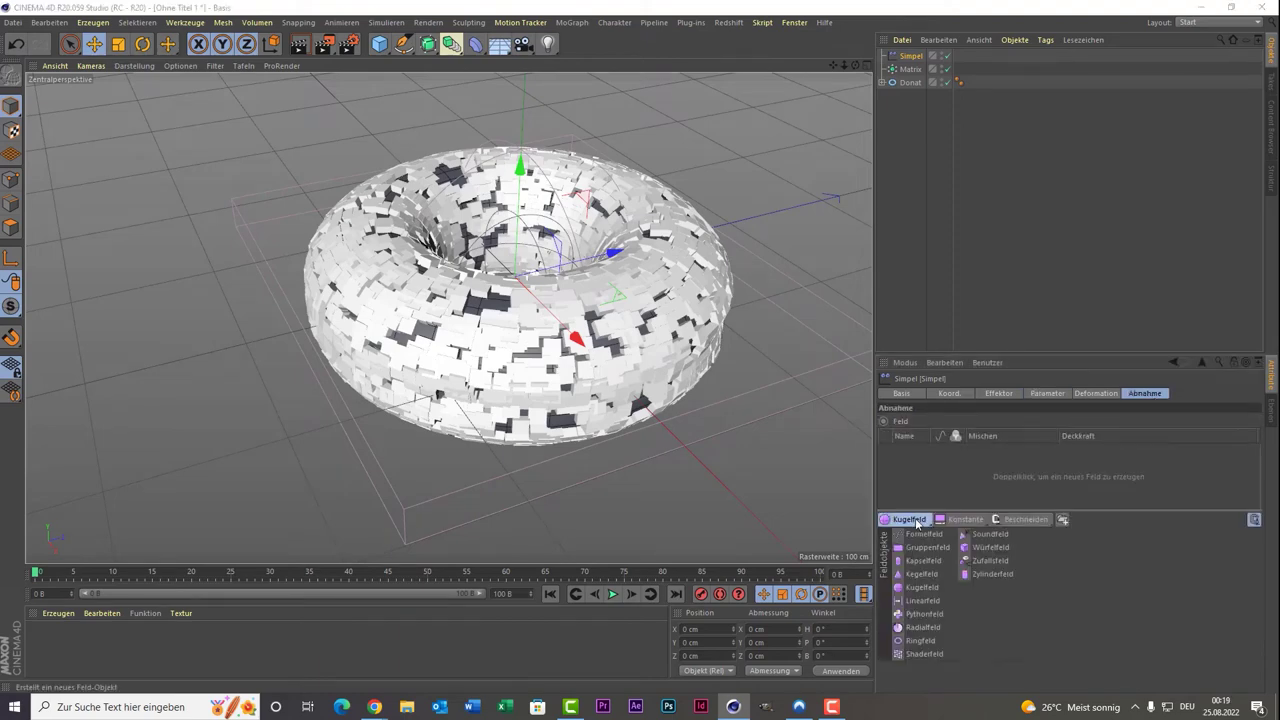
click(995, 548)
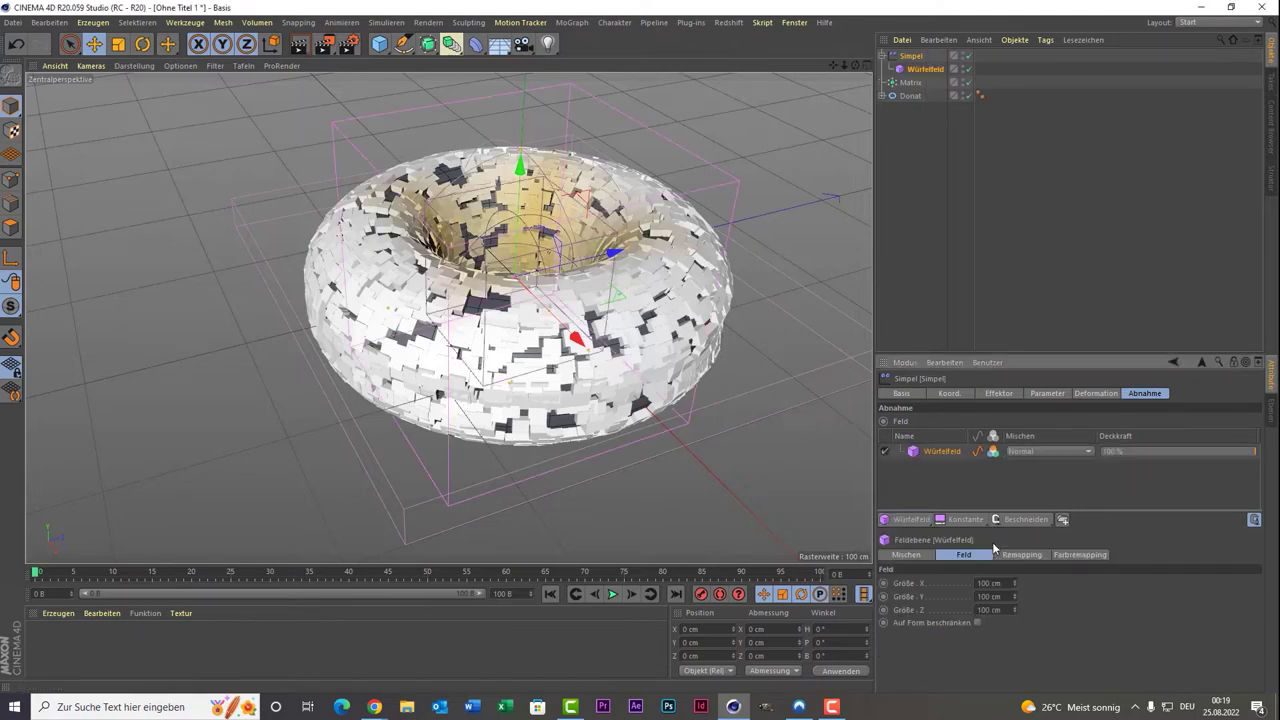
middle_click(600, 336)
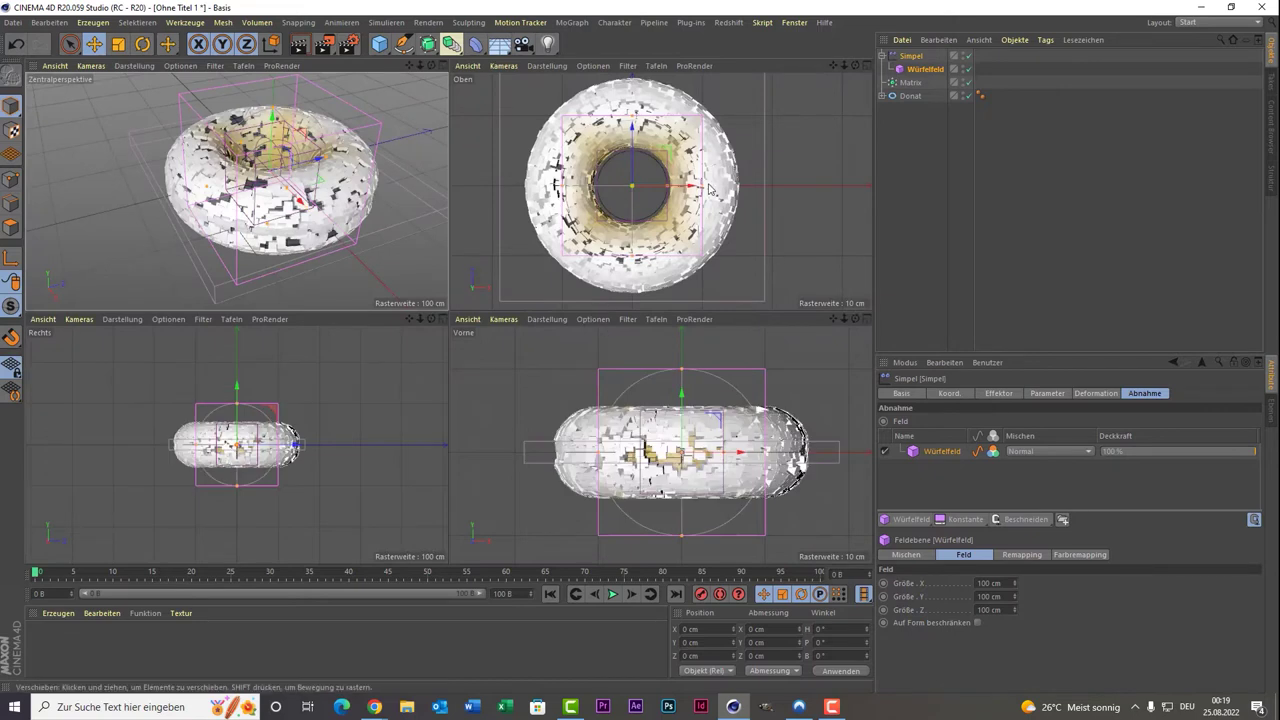
drag(708, 192, 733, 210)
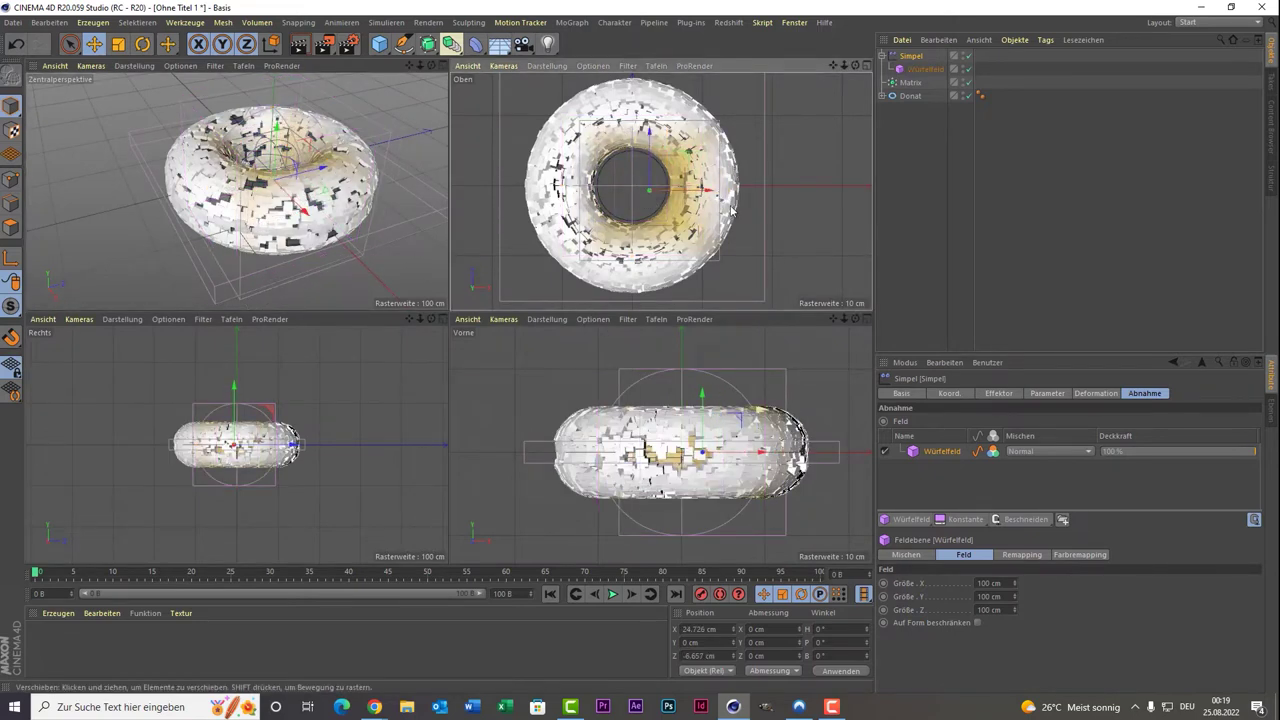
key(ctrl+z)
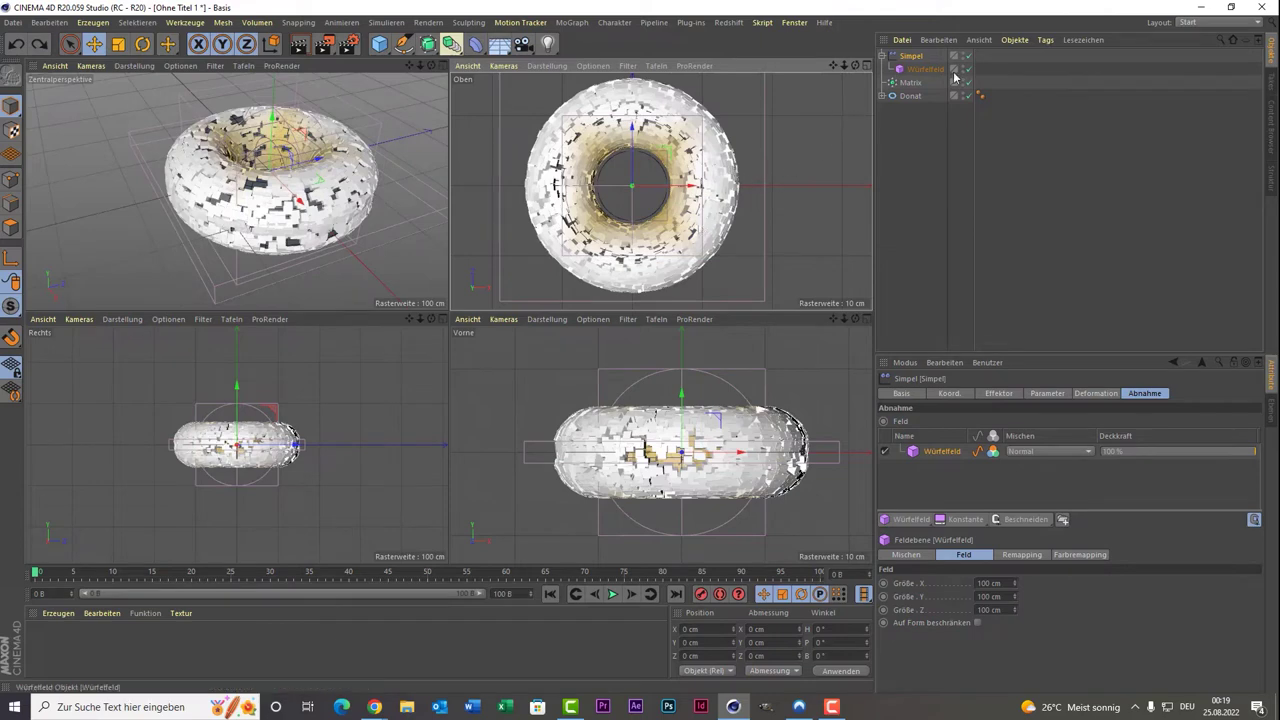
Stretch the Würfelfeld to about 179 cm in X and 178 cm in Z.
click(940, 69)
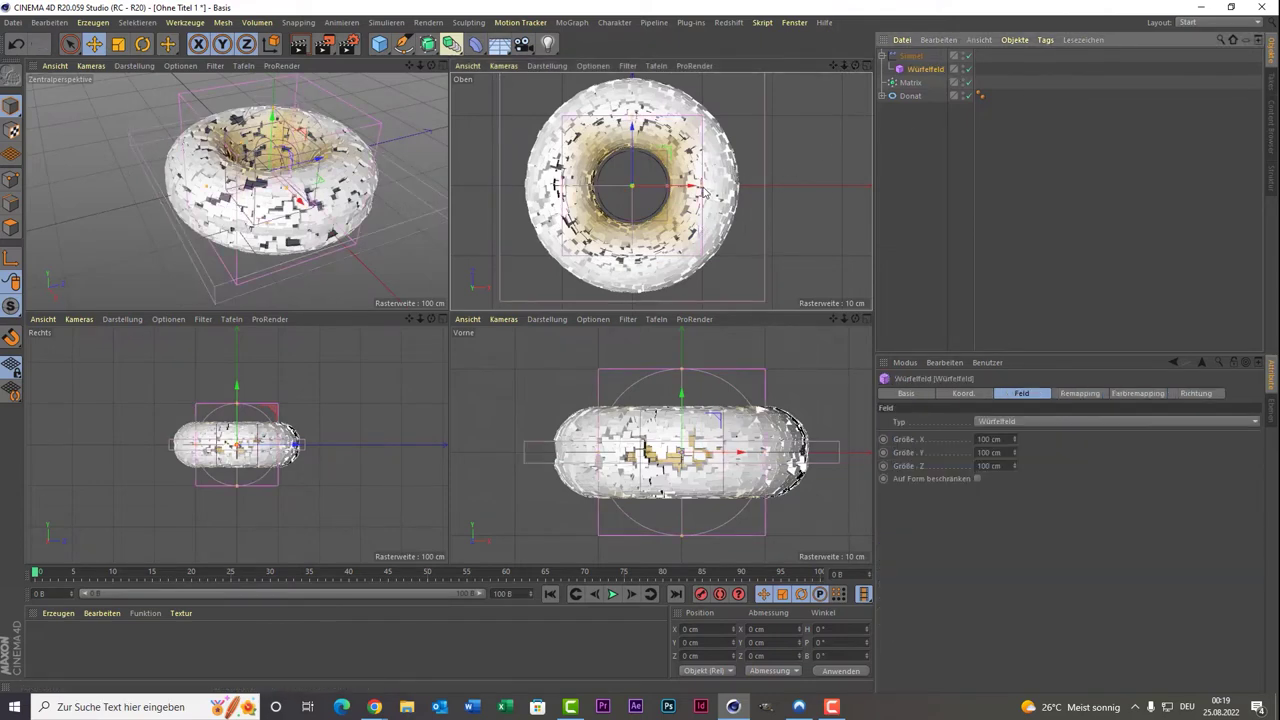
scroll(665, 190, up, 2)
scroll(665, 190, up, 3)
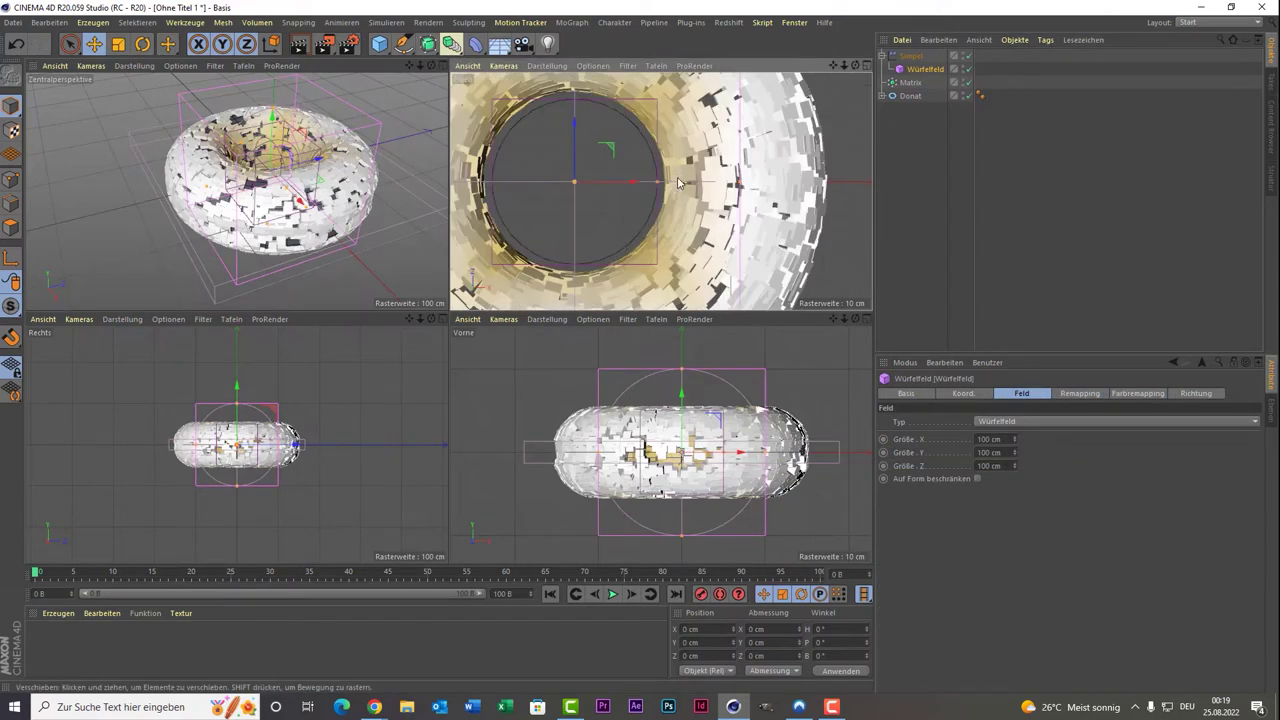
scroll(690, 185, down, 1)
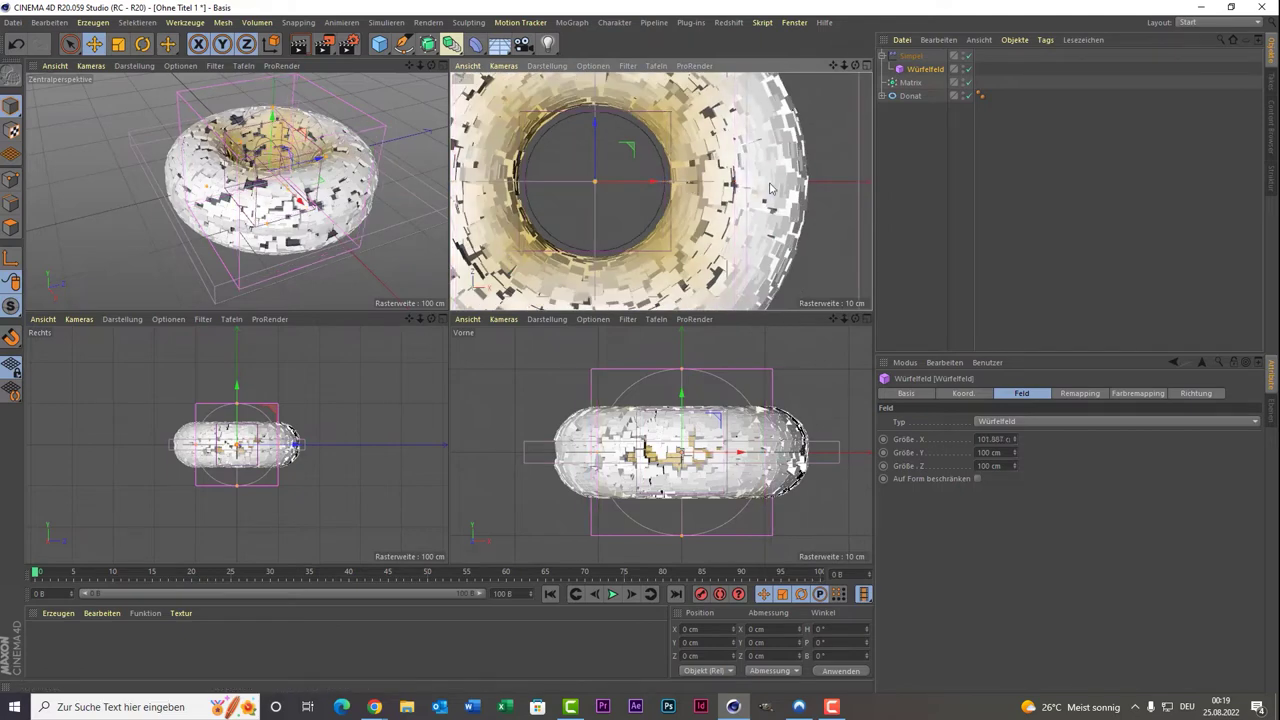
drag(733, 185, 845, 182)
scroll(590, 187, down, 5)
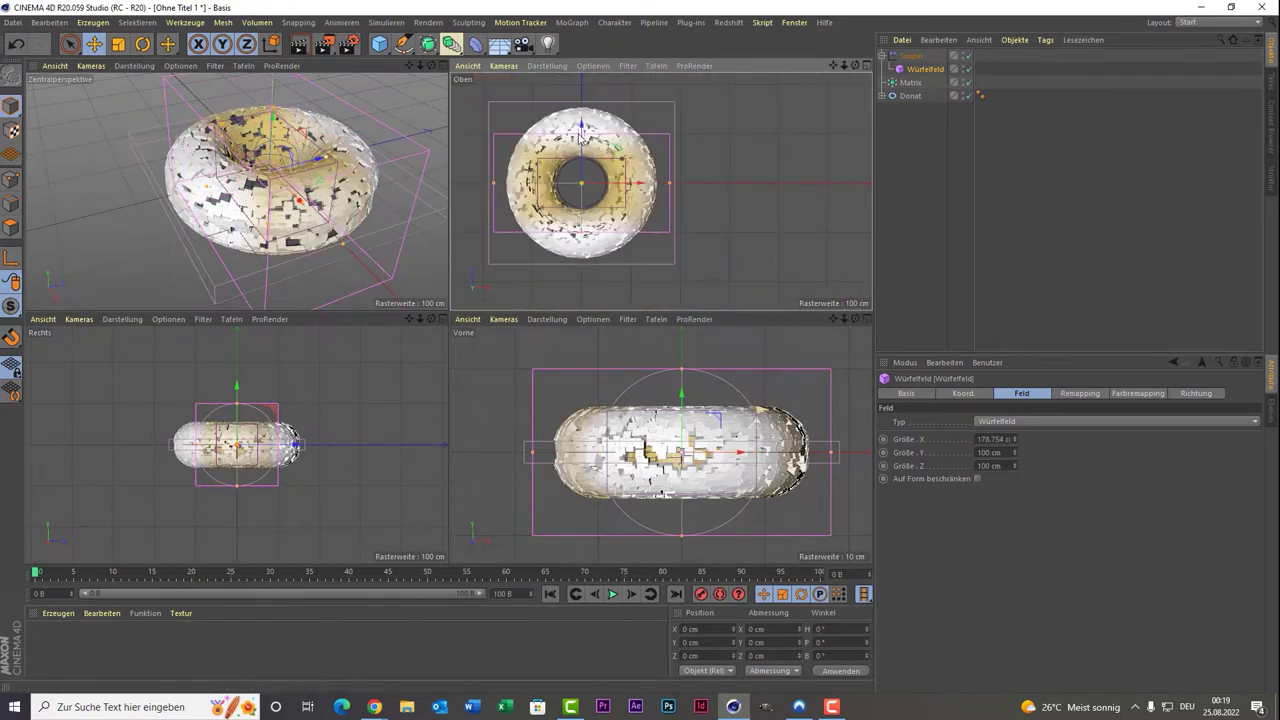
drag(582, 133, 592, 100)
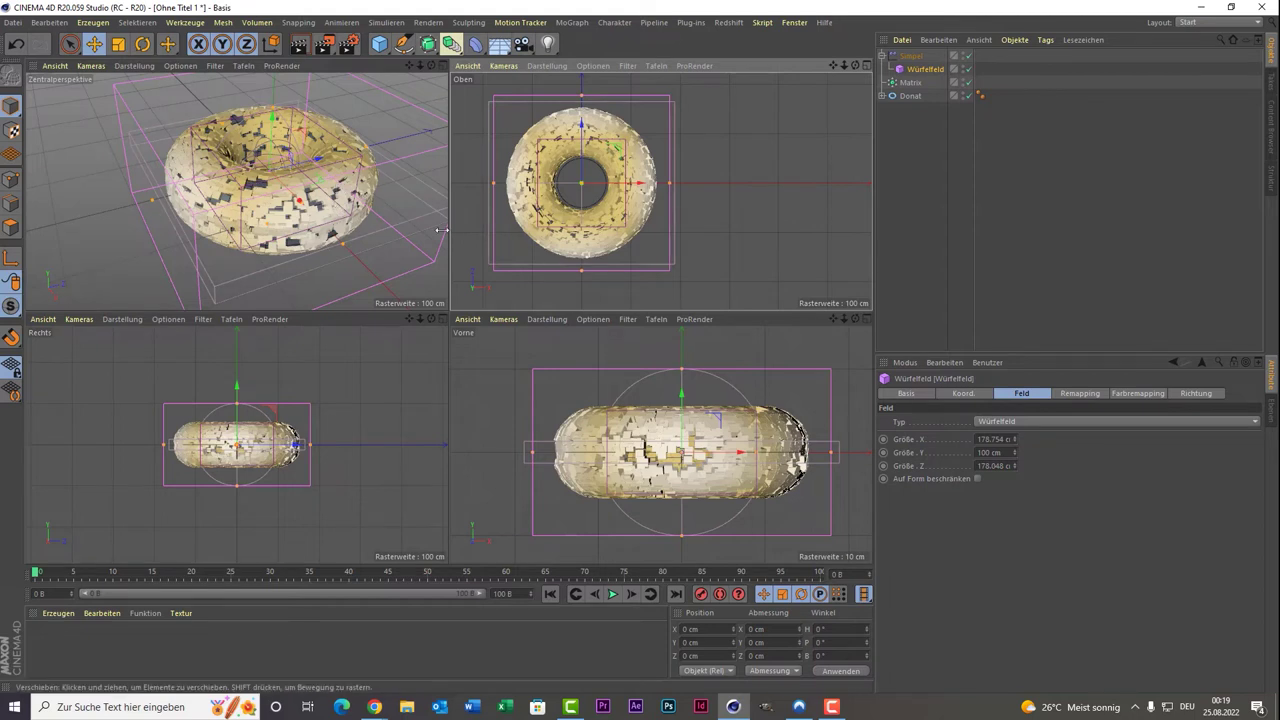
click(910, 56)
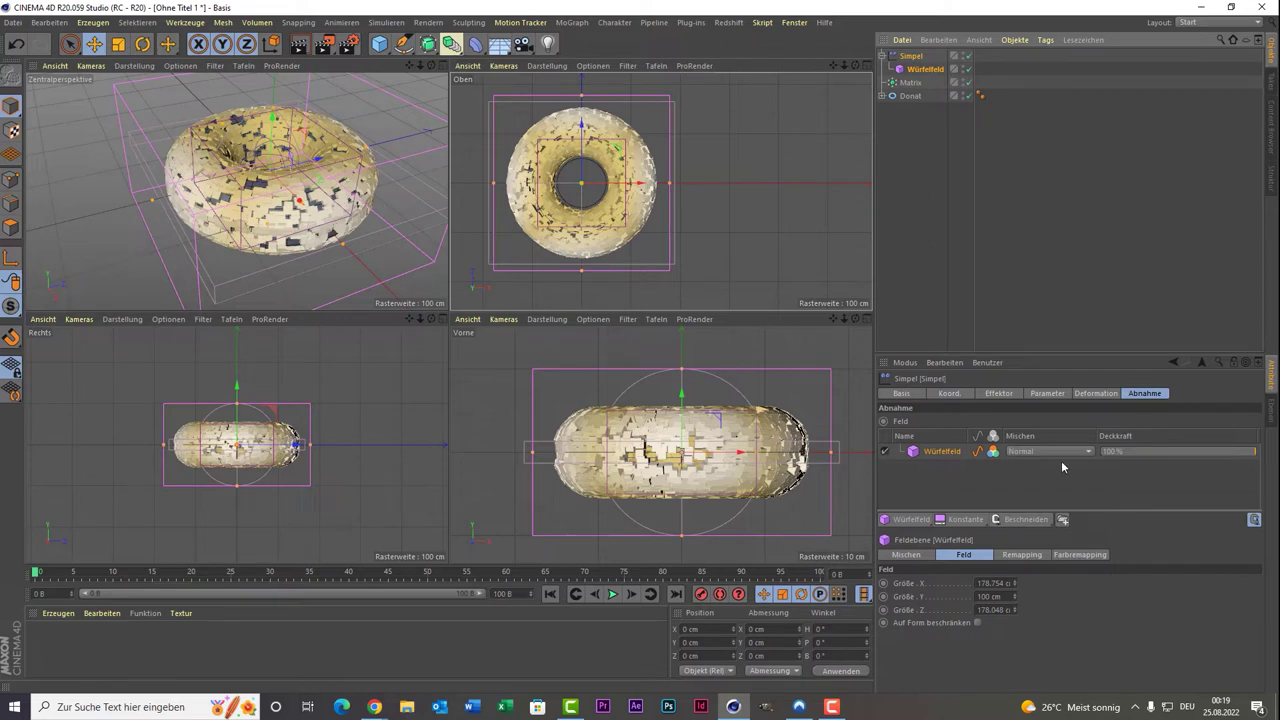
Enable Sichtbarkeit in the Simpel effector's parameters so the cube field hides clones.
click(1045, 393)
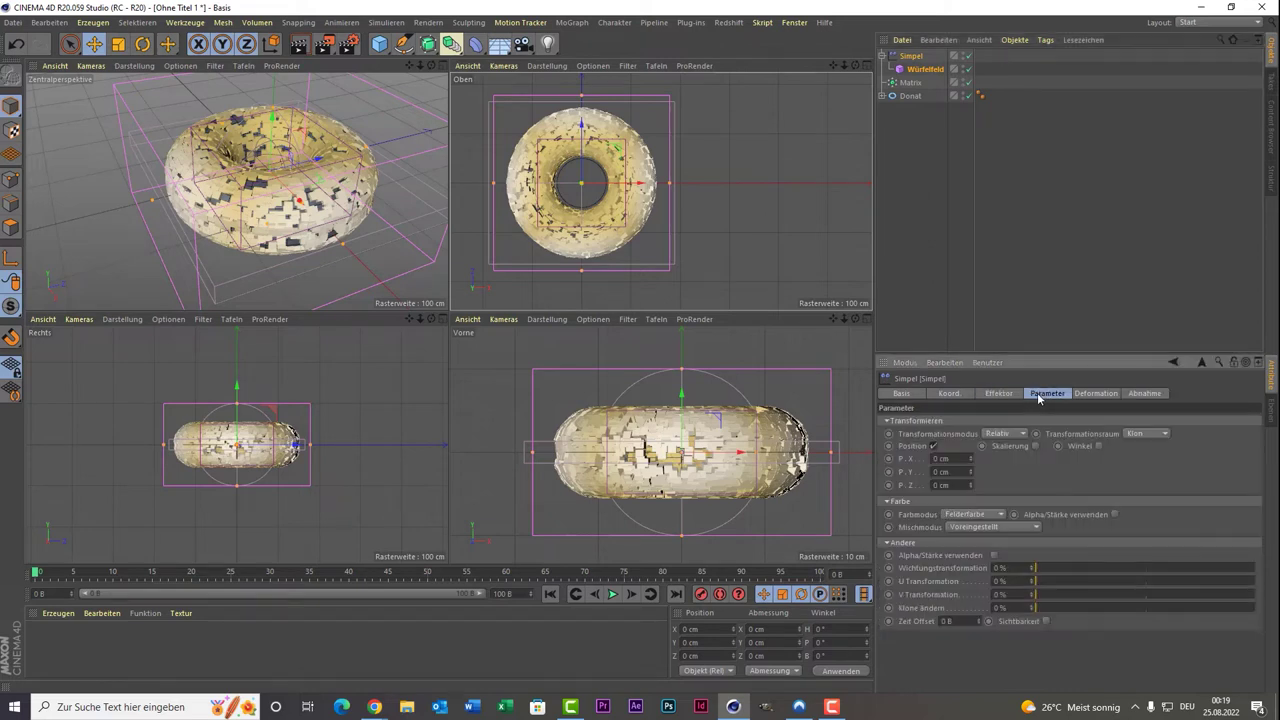
click(1046, 621)
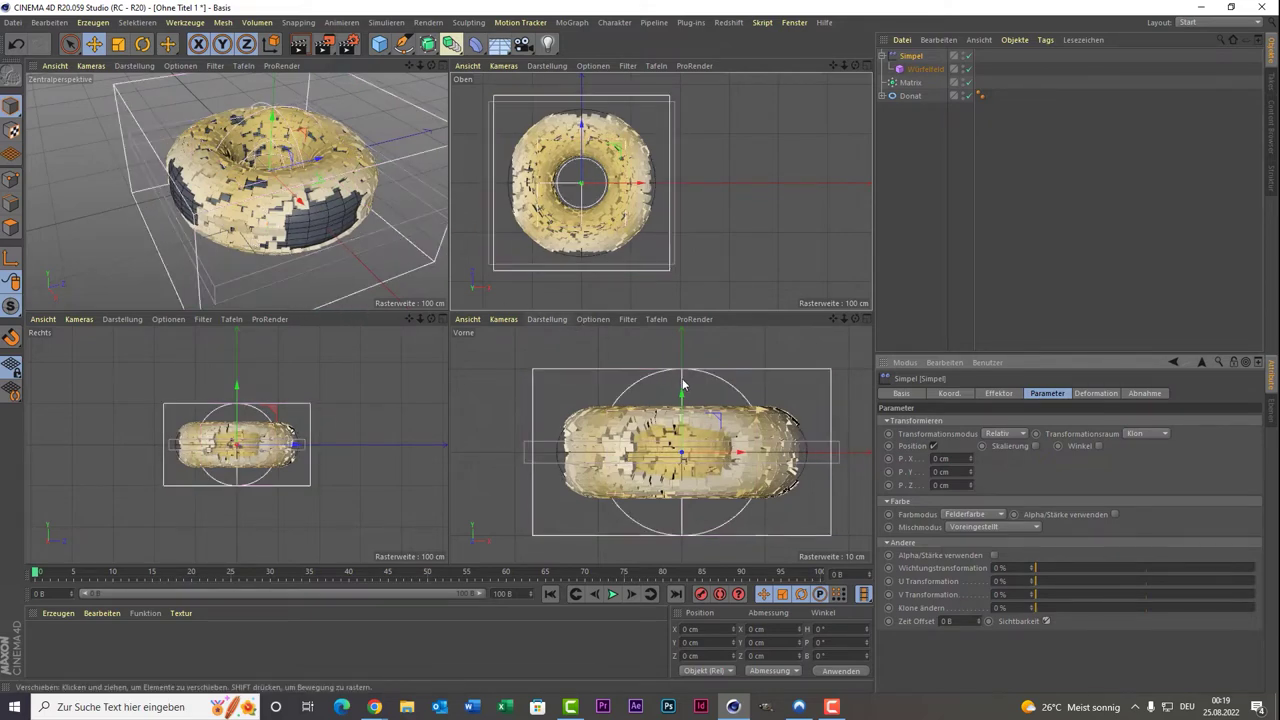
click(925, 70)
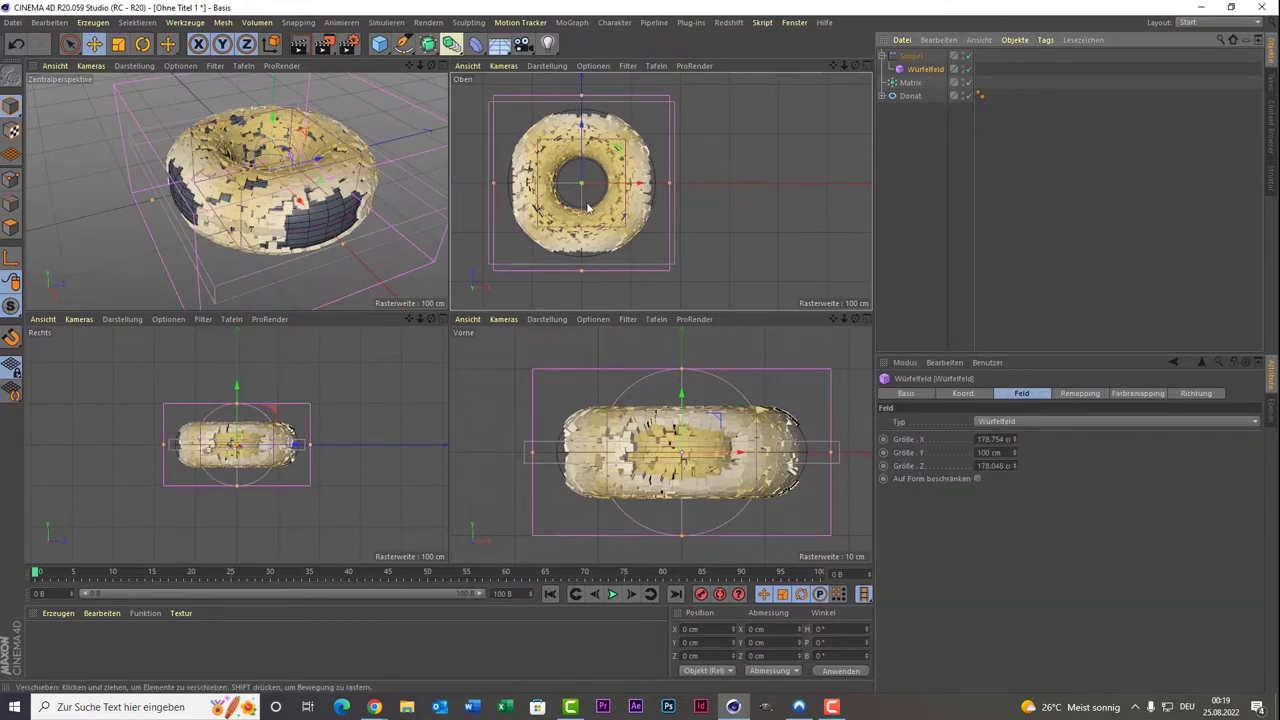
Raise the Würfelfeld to about 90.7 cm in Y above the donut.
drag(280, 125, 291, 82)
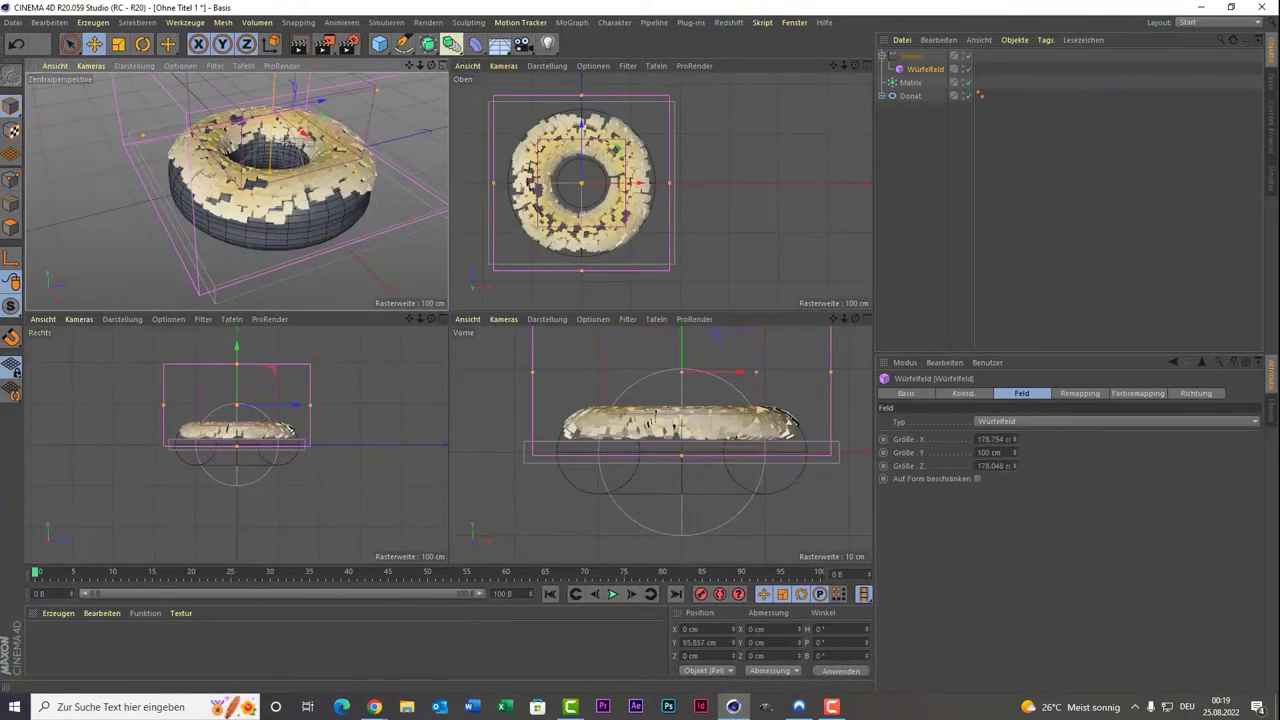
drag(291, 82, 292, 88)
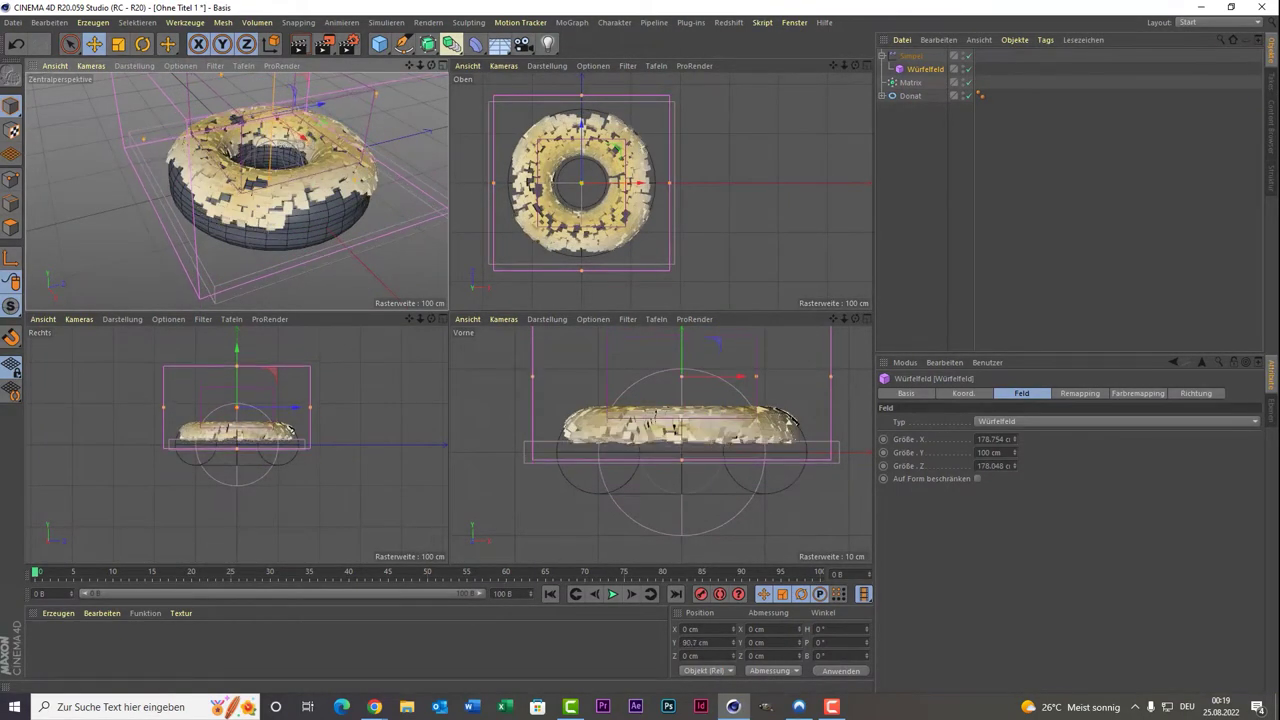
middle_click(322, 226)
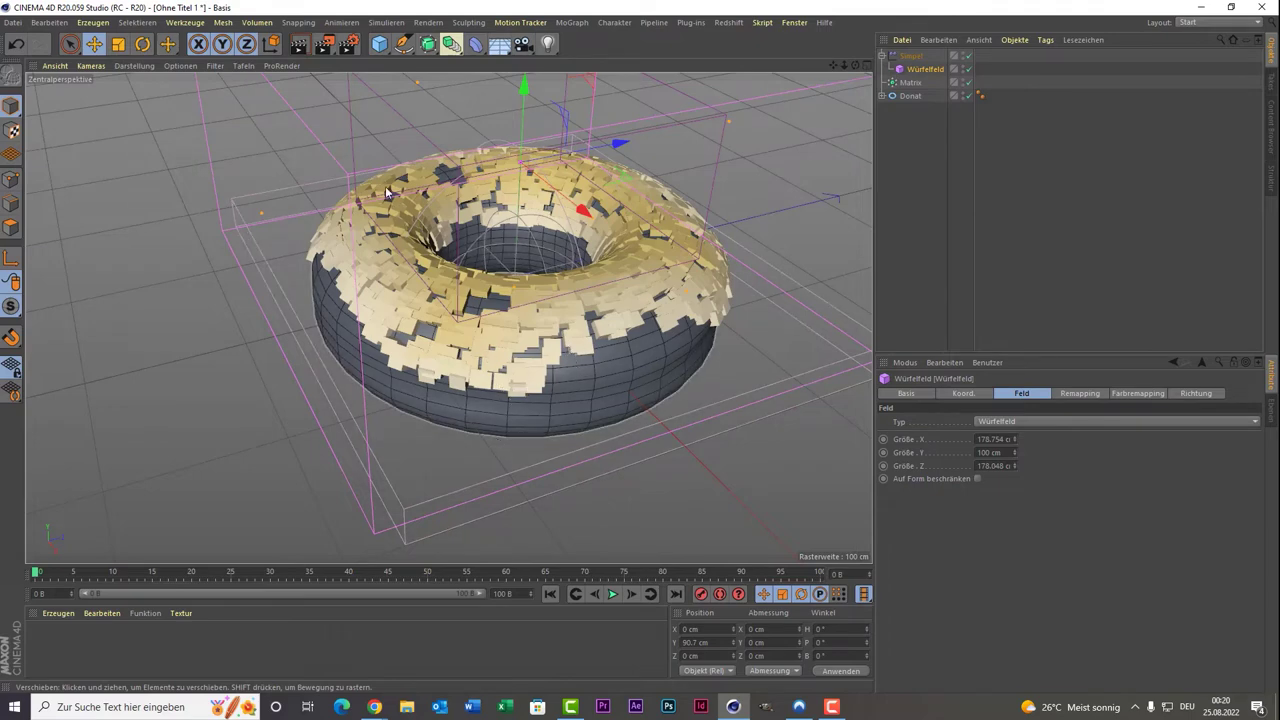
Add a Volumenerzeuger (Volume Builder) object to the scene.
click(427, 44)
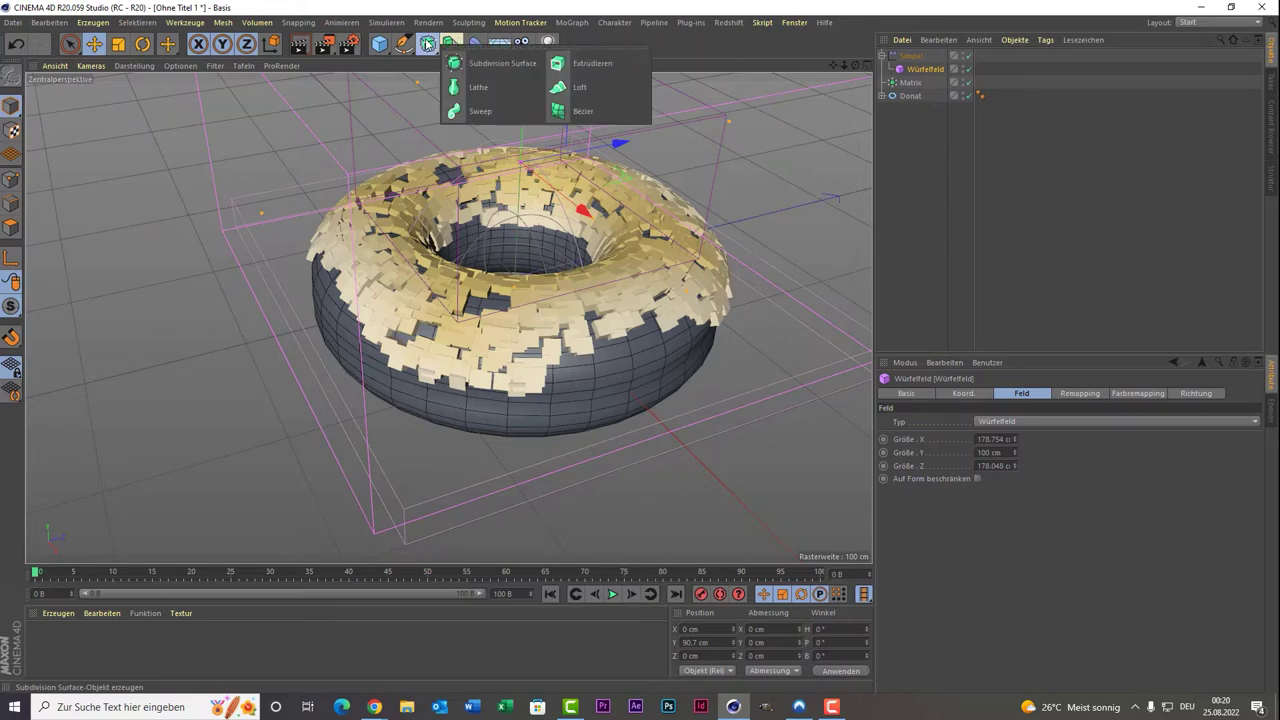
click(453, 45)
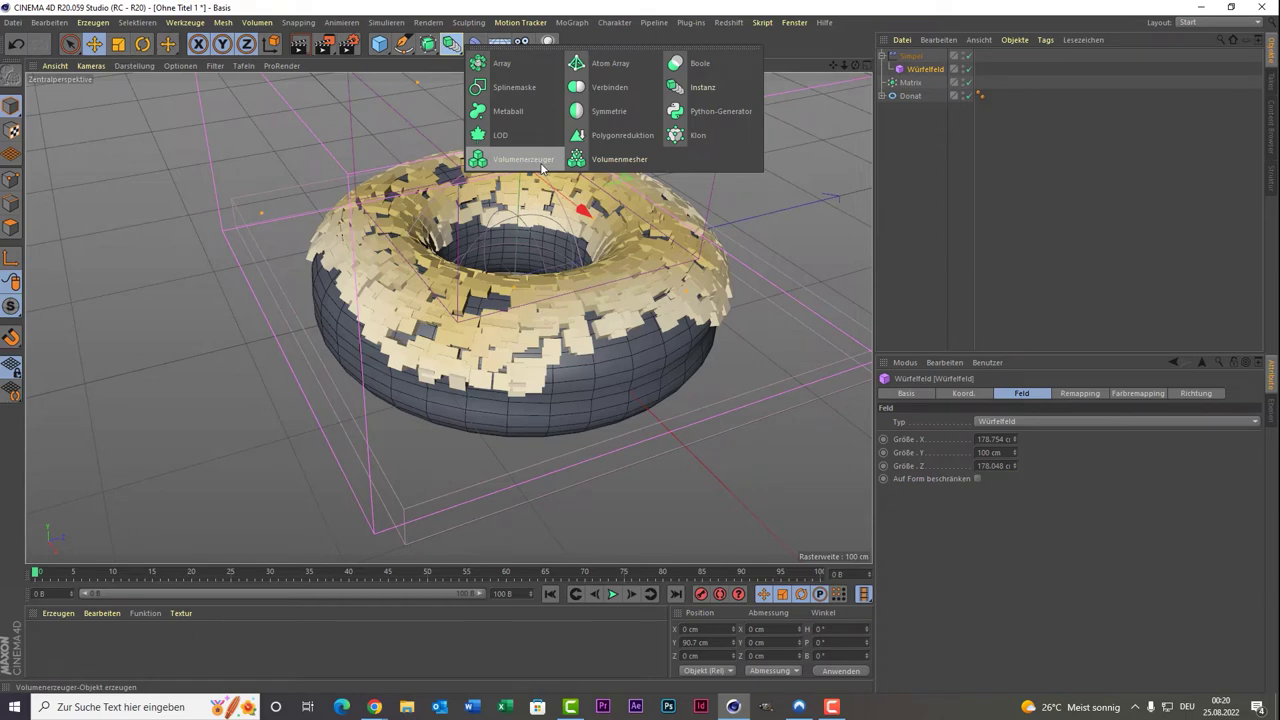
click(541, 160)
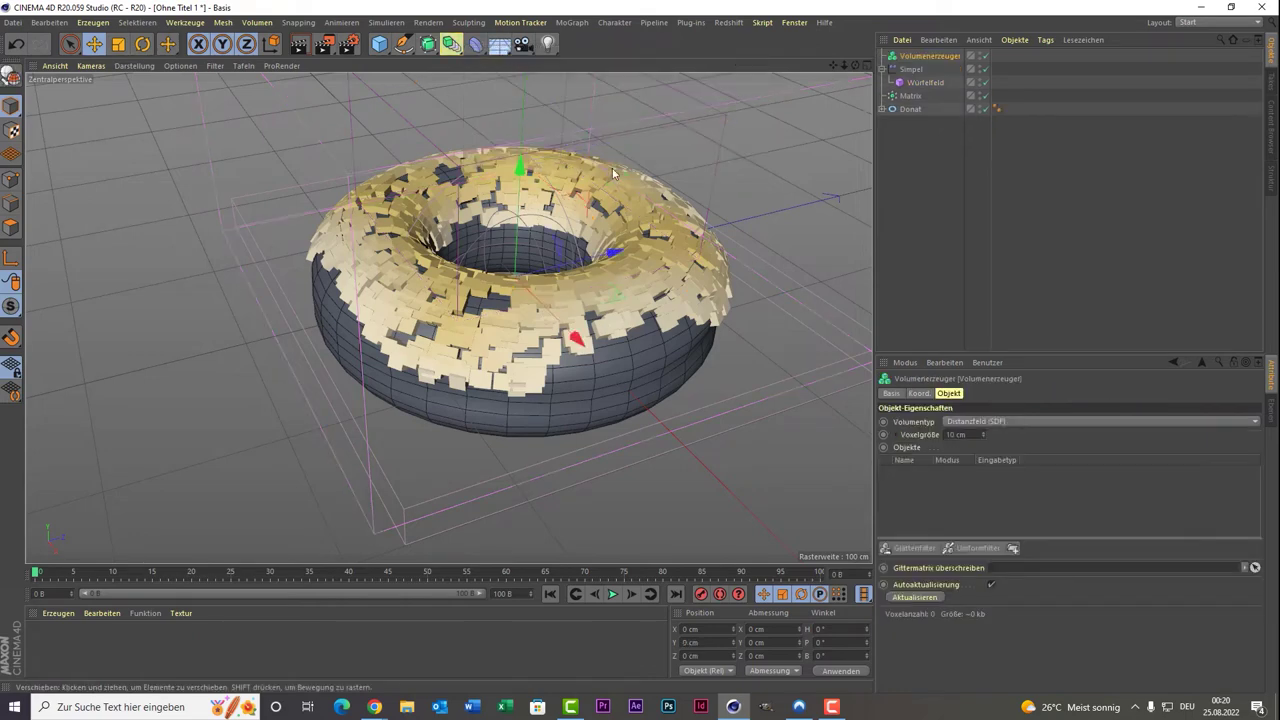
Place the Matrix object inside the Volumenerzeuger as its input.
click(916, 72)
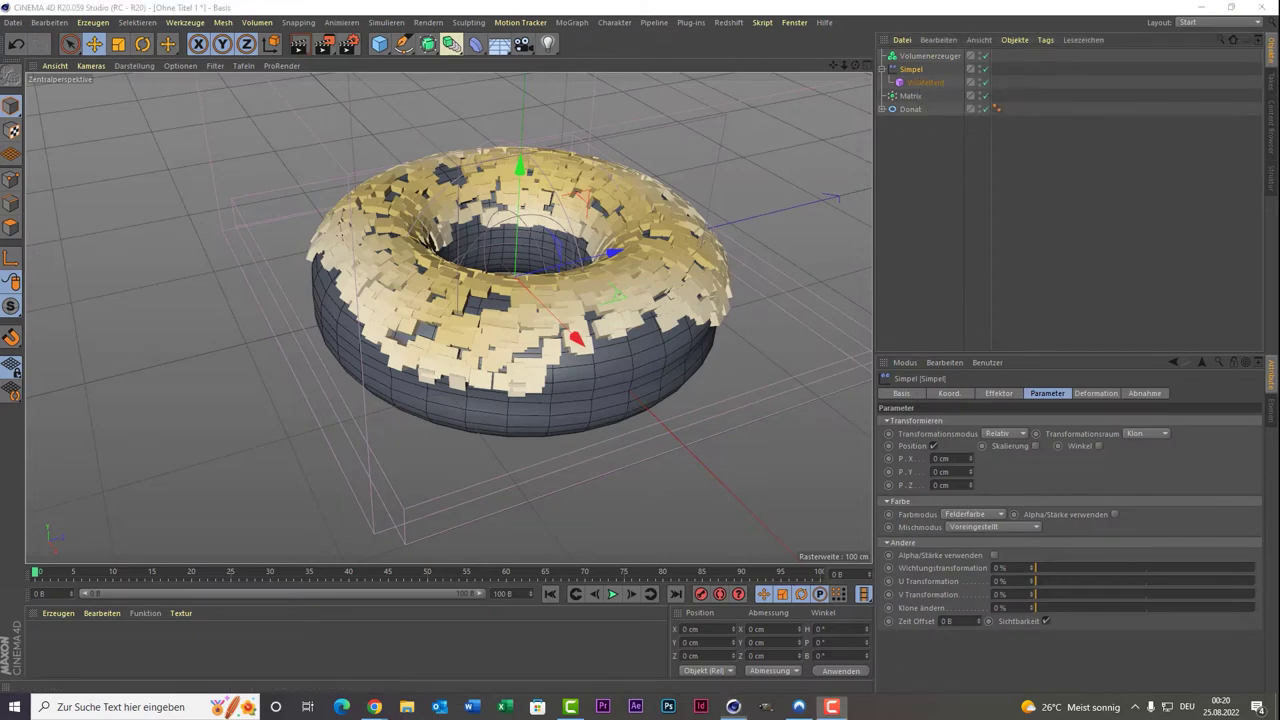
click(910, 95)
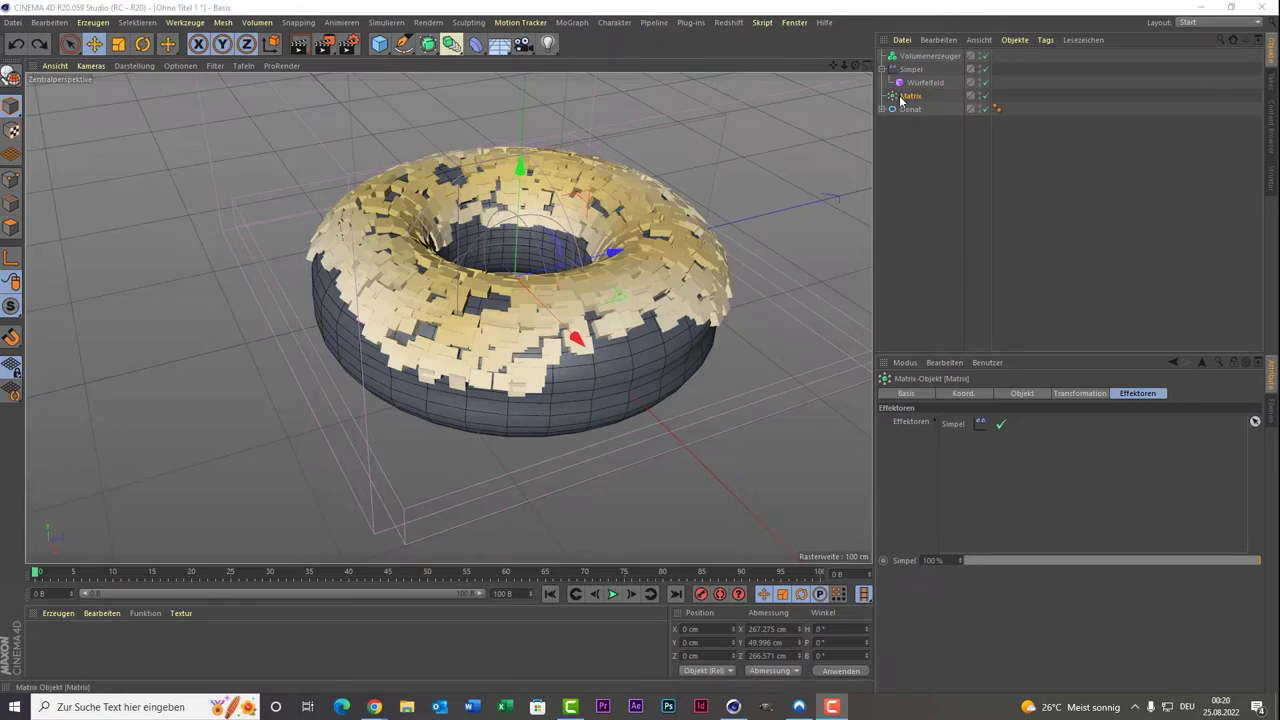
drag(909, 96, 917, 70)
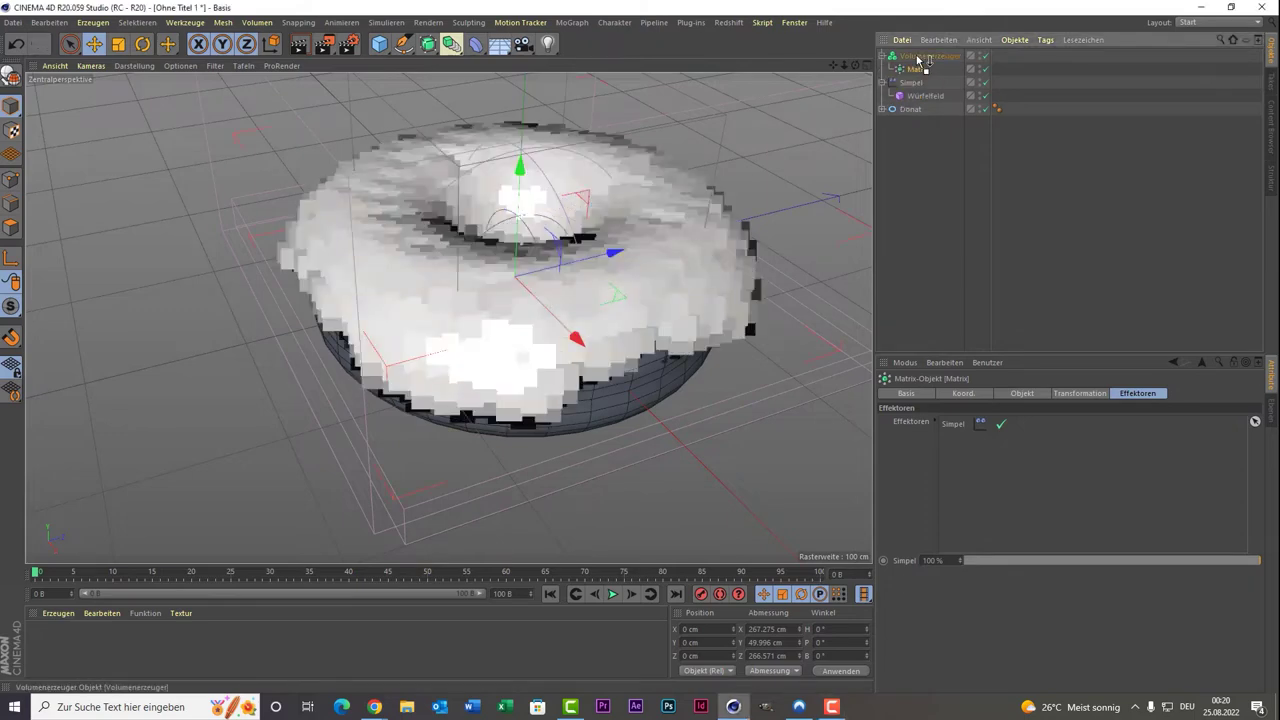
click(920, 57)
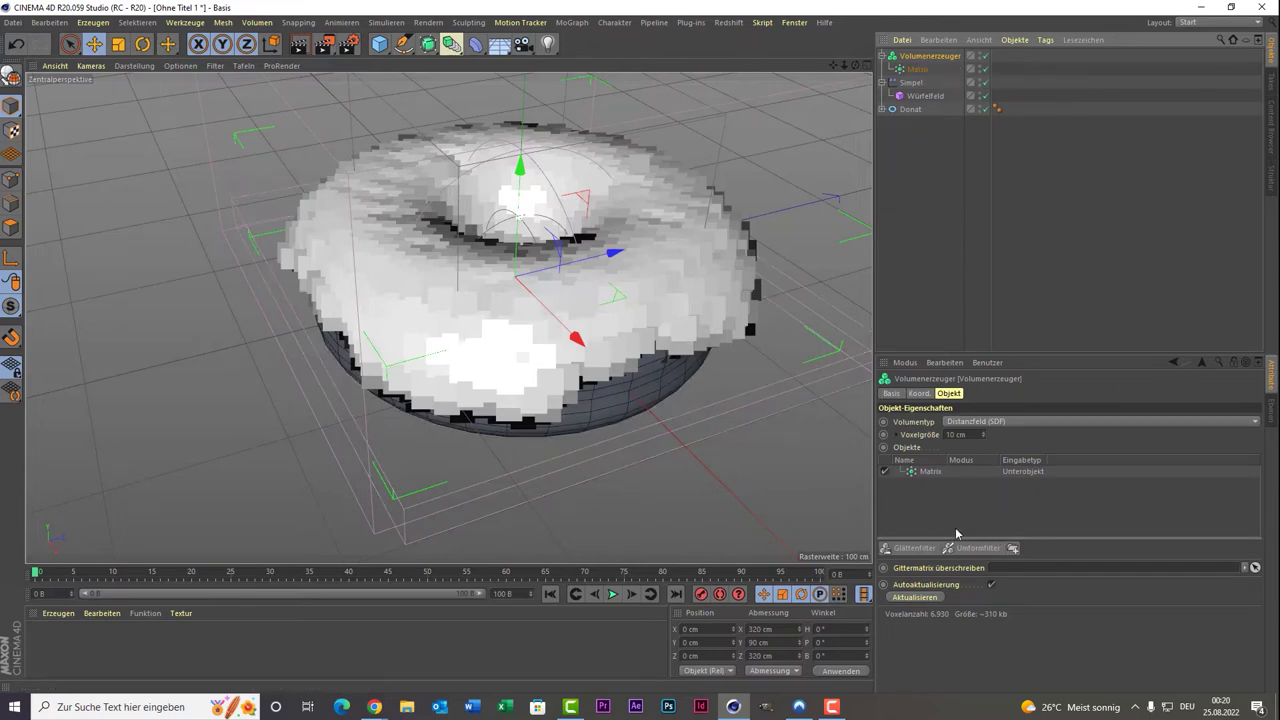
Set the Matrix input's radius to 10 cm and the voxel size to 2 cm.
click(926, 473)
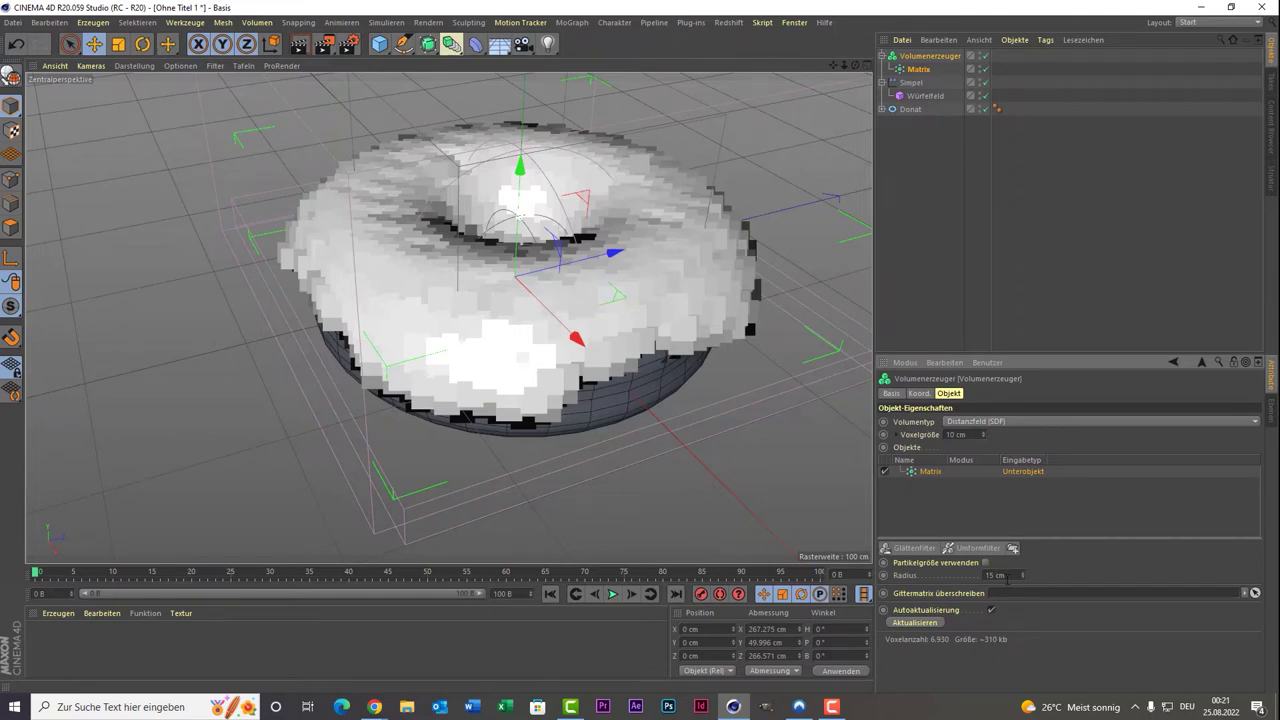
key(Return)
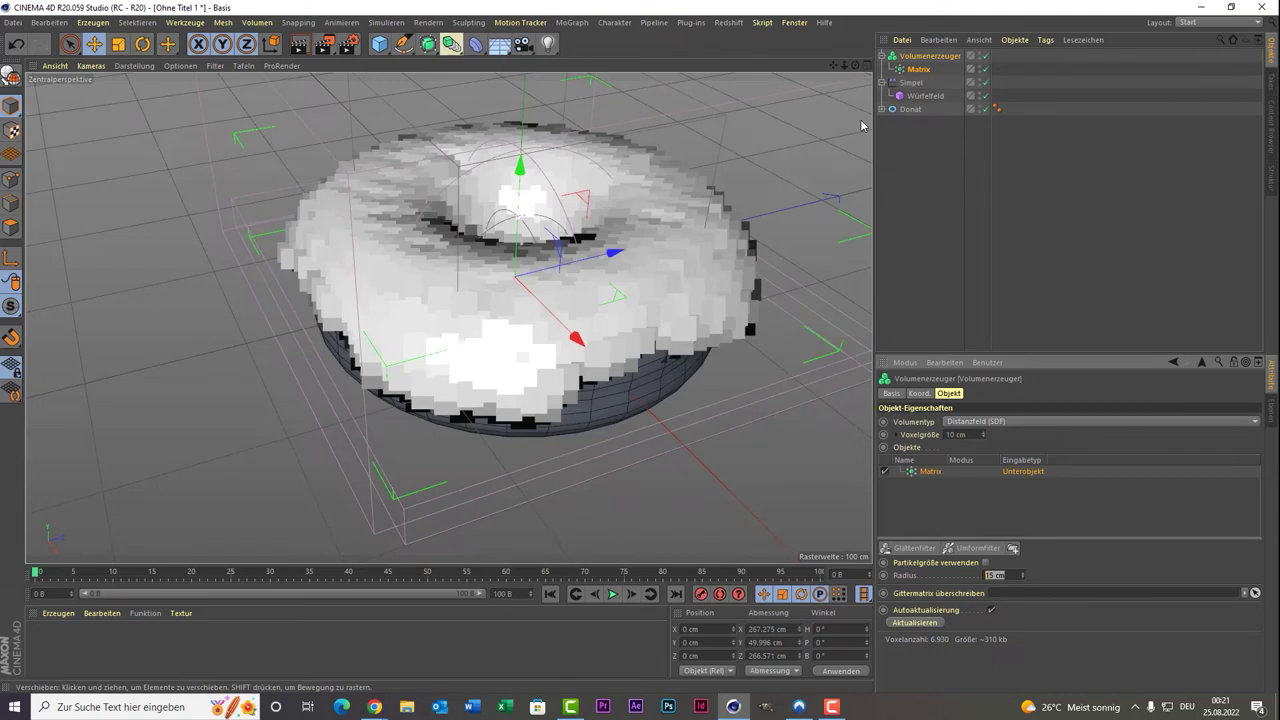
text(1)
text(0)
key(Return)
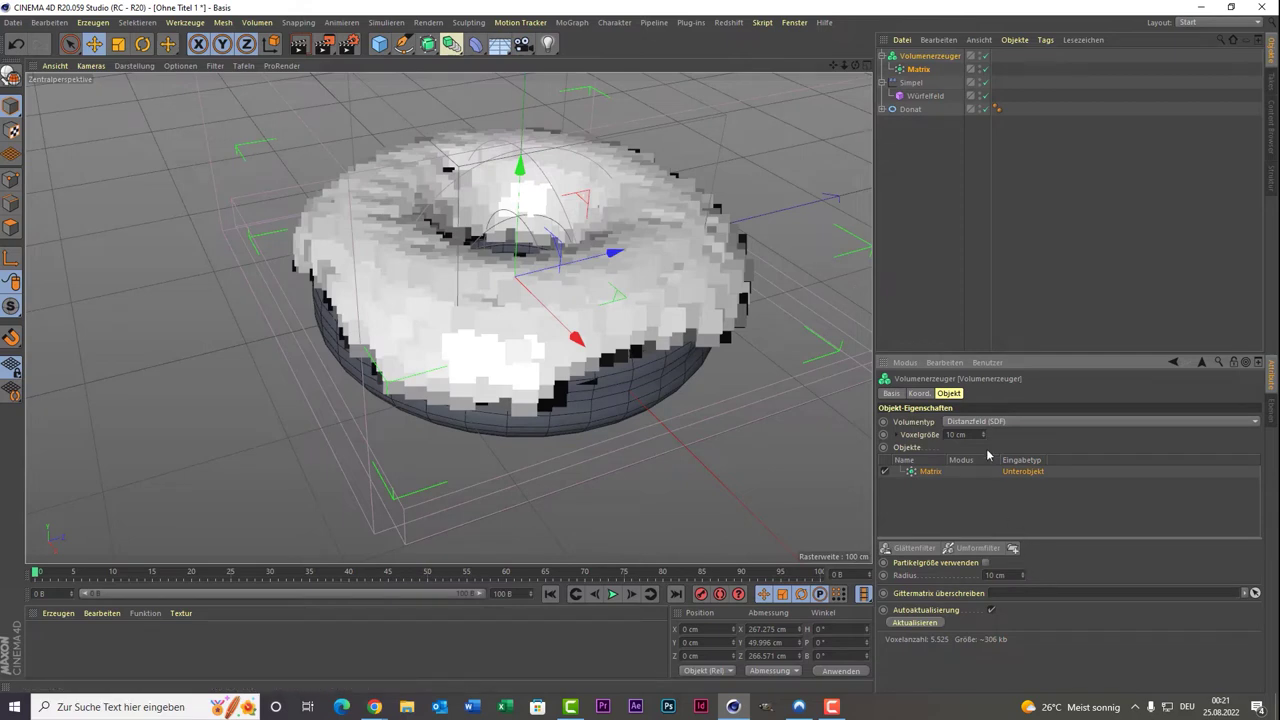
click(971, 435)
text(2)
key(Return)
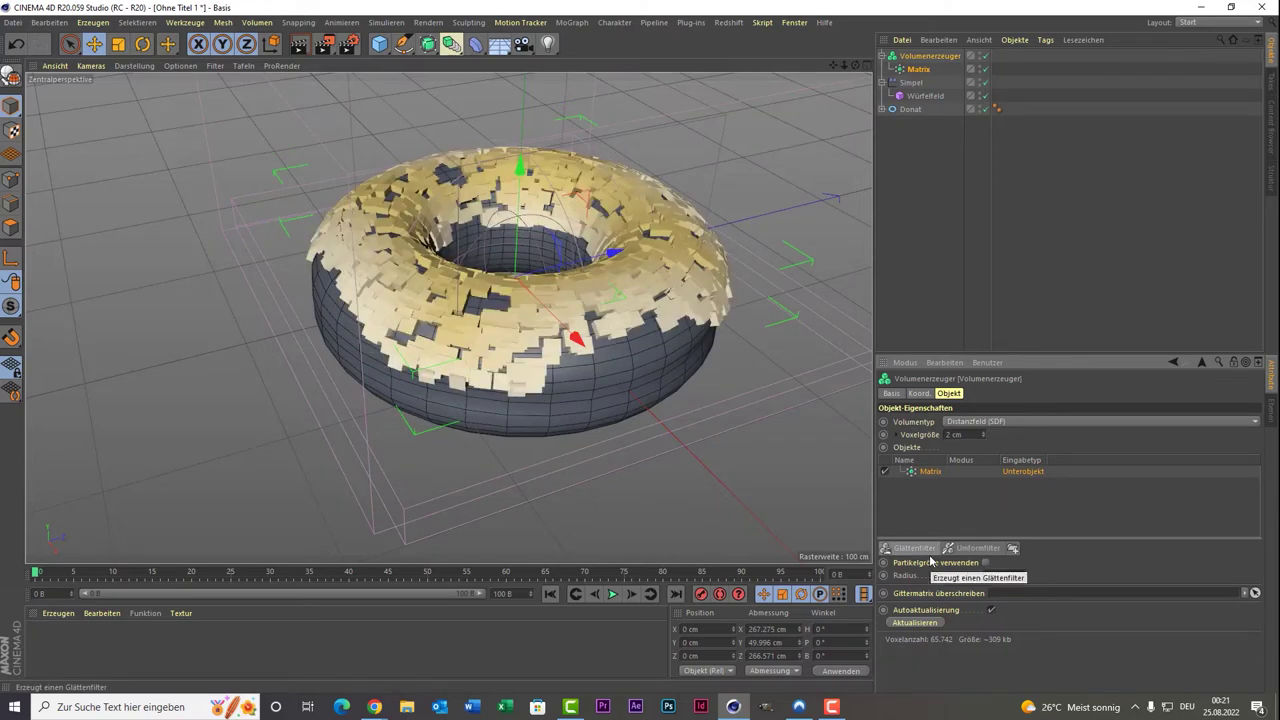
Try a 5 cm particle radius and add a Glättenfilter to the volume.
click(998, 575)
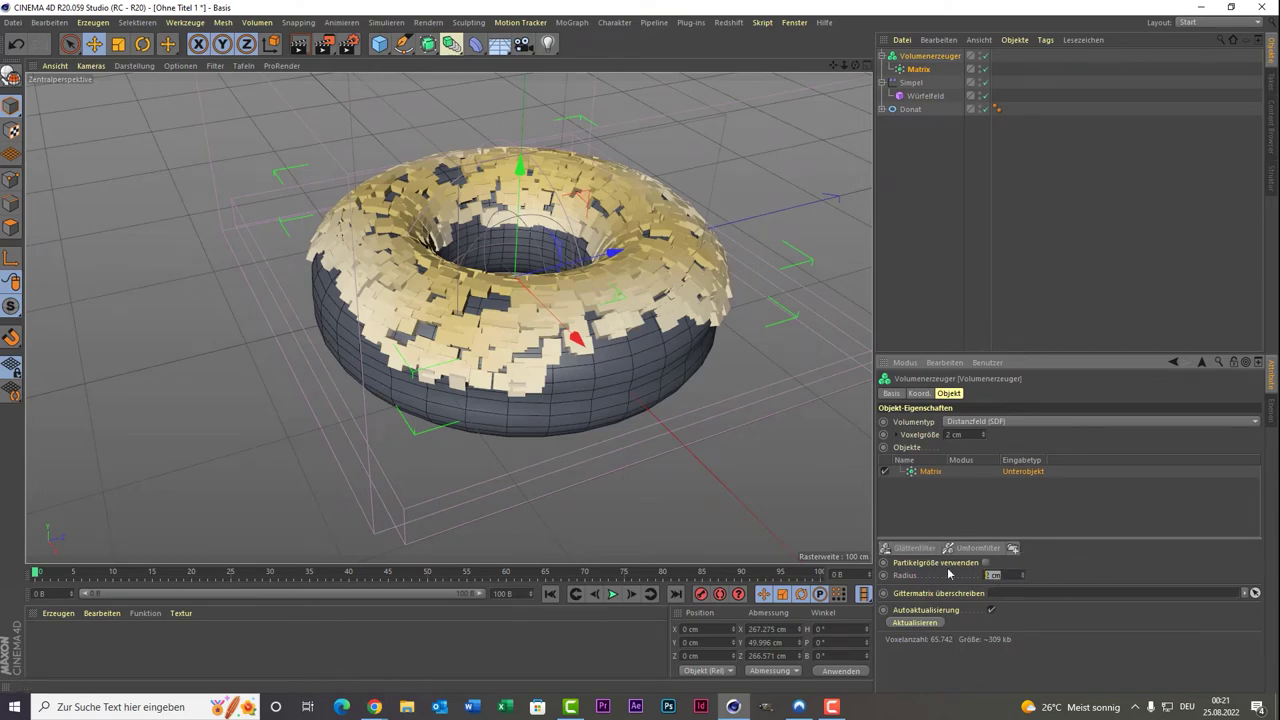
text(5)
key(Return)
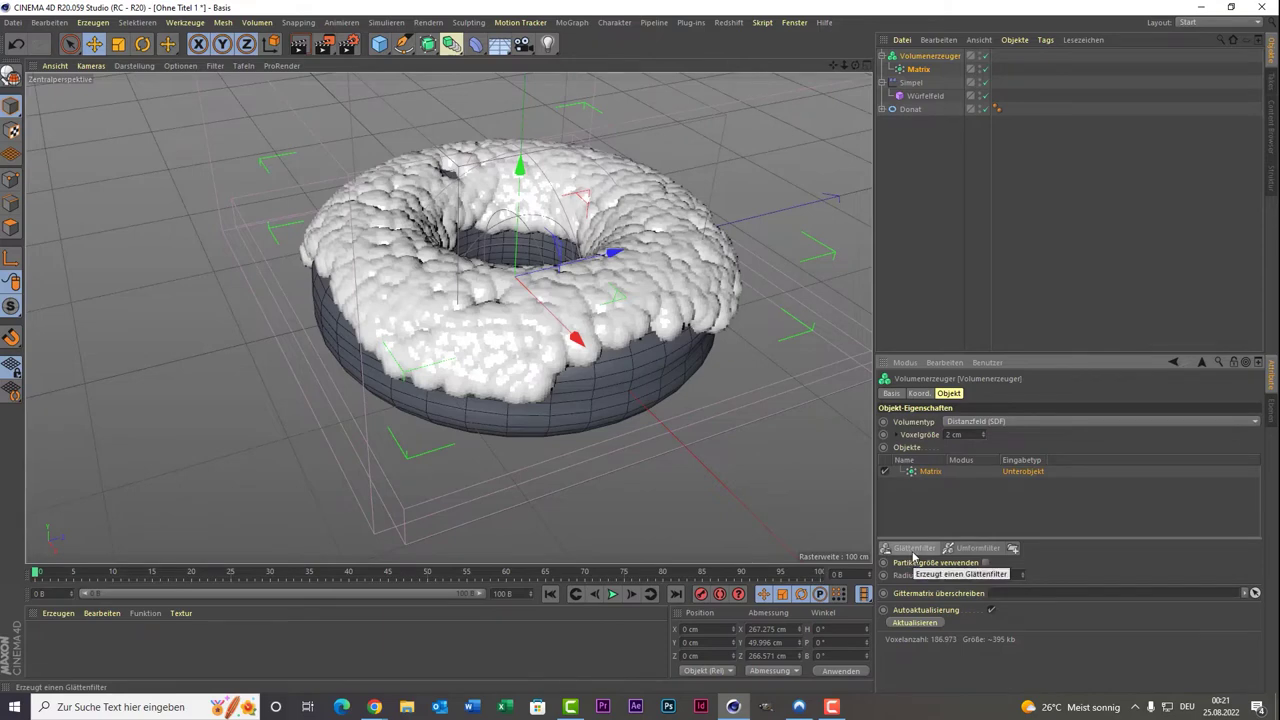
click(905, 549)
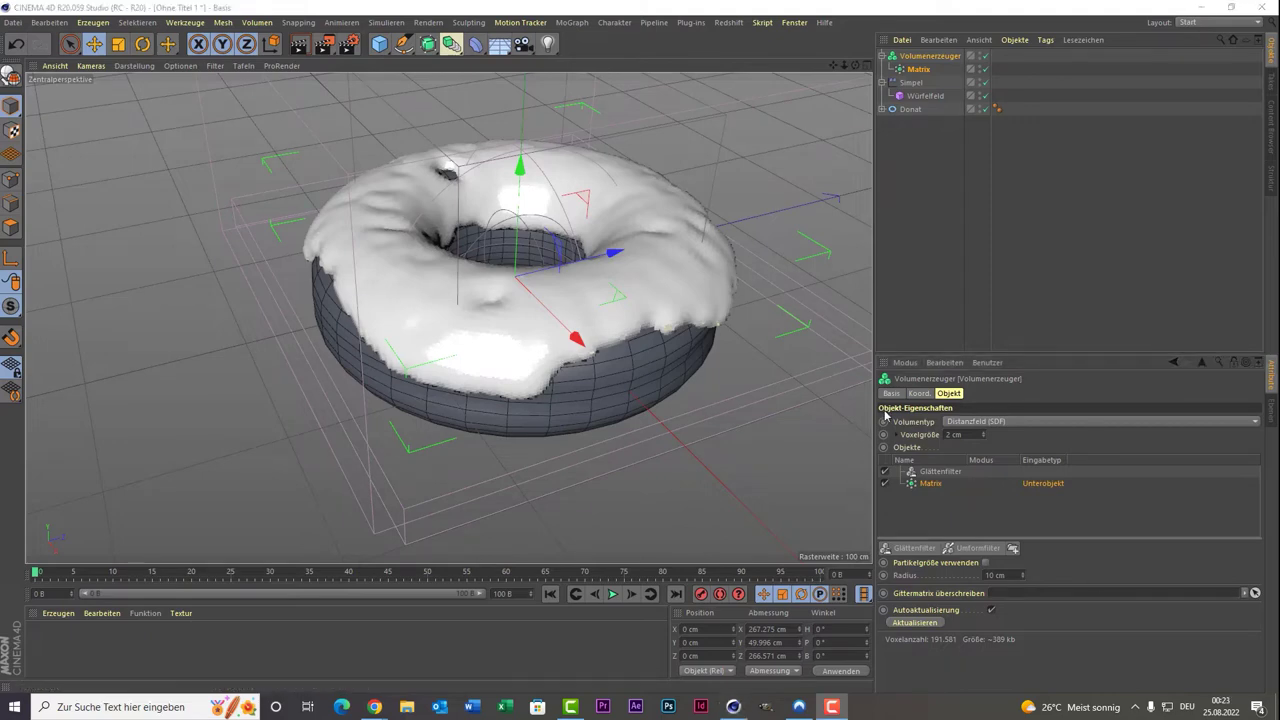
Test a 2 cm particle radius, then restore it to 10 cm.
click(925, 60)
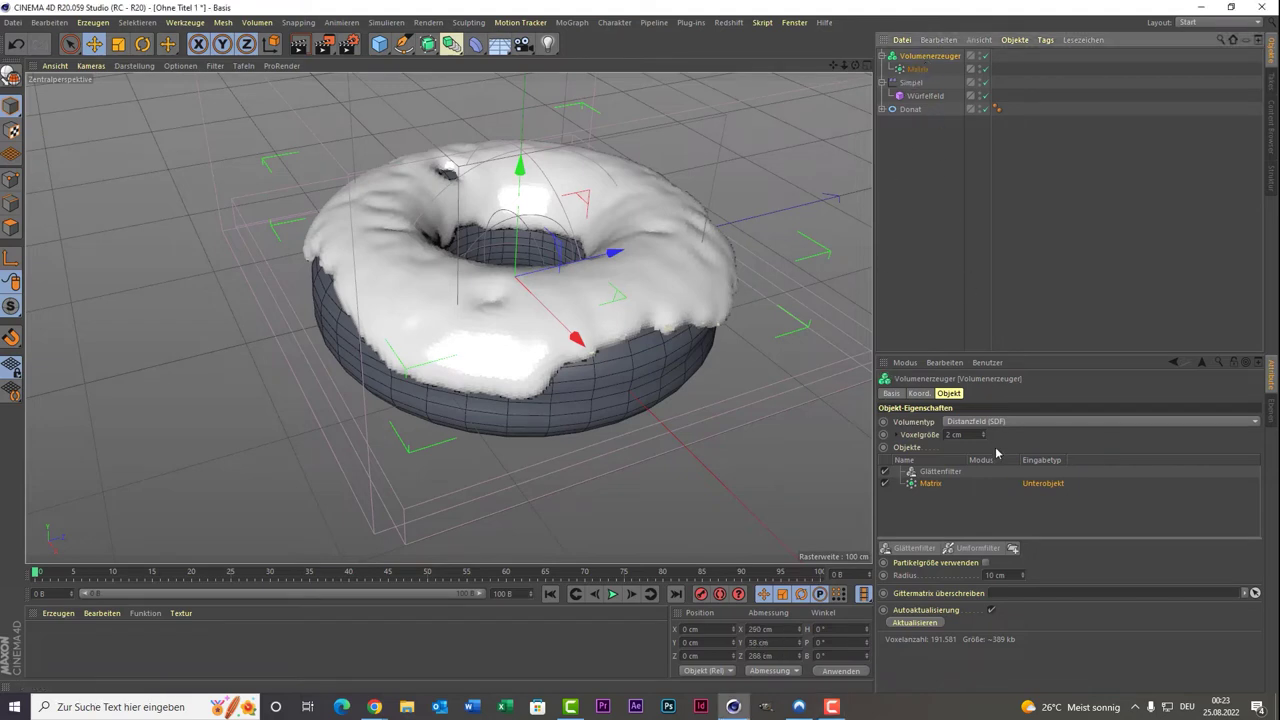
click(1015, 574)
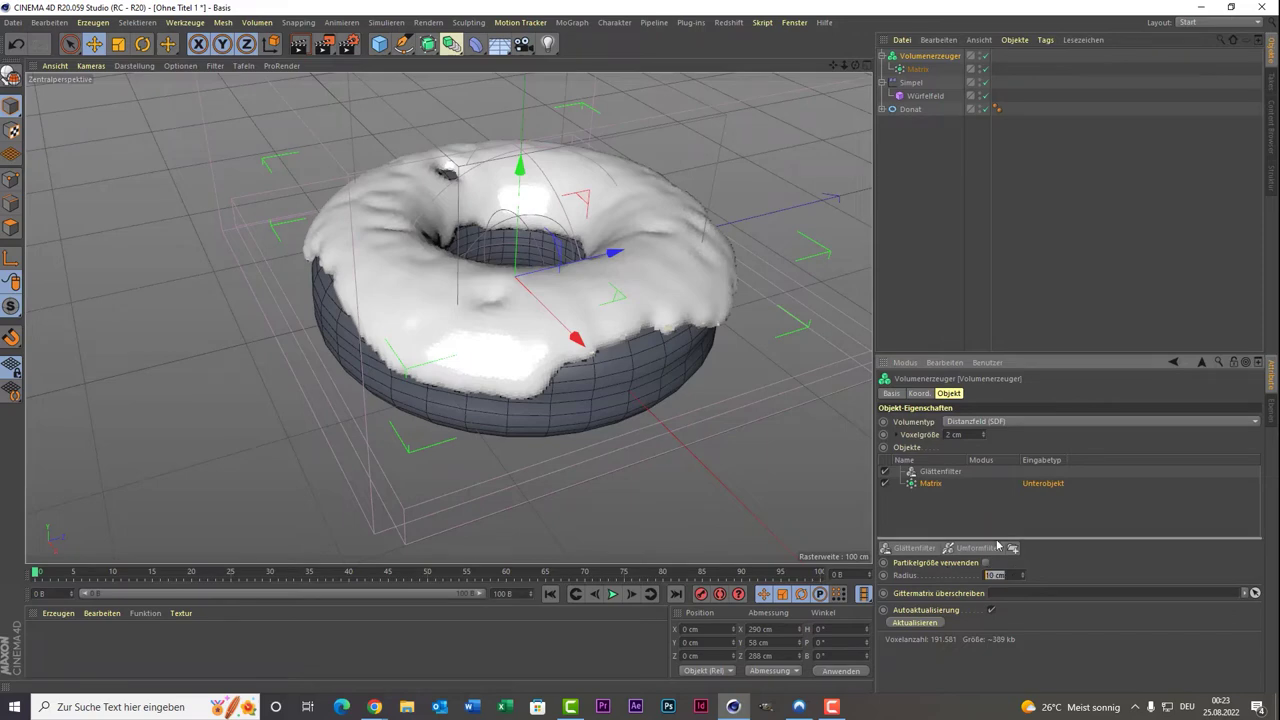
text(2)
key(Return)
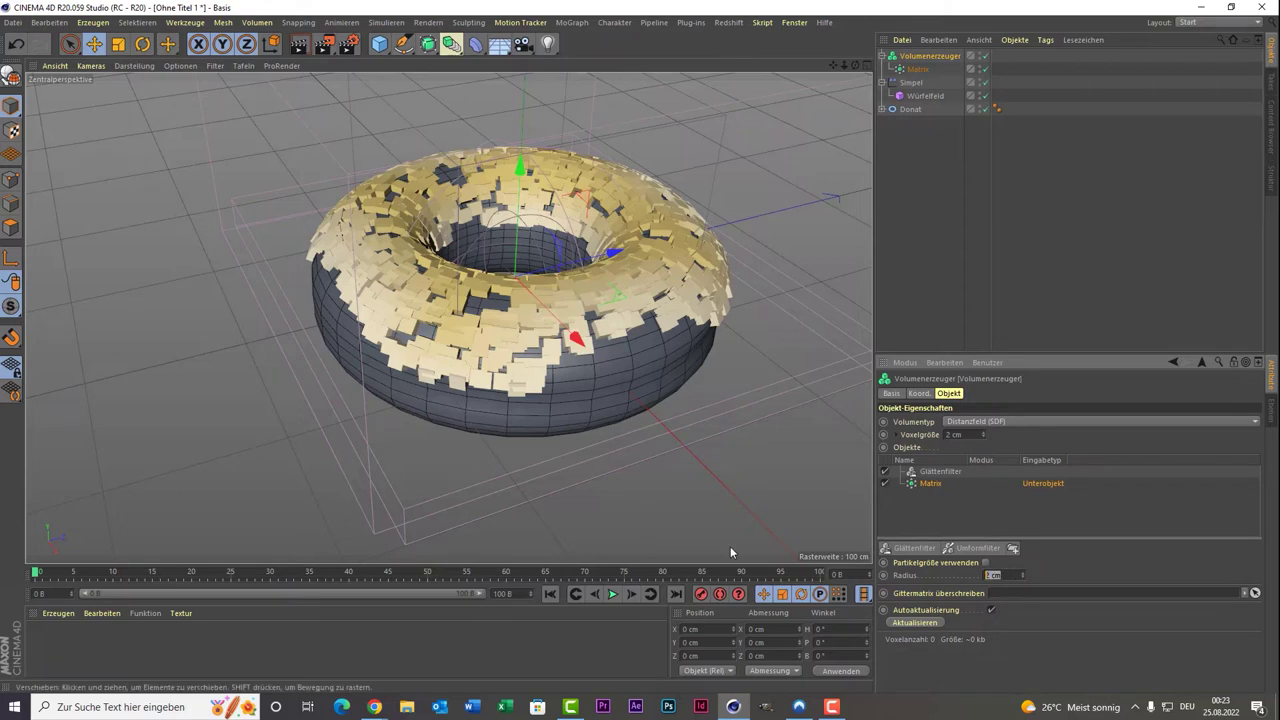
text(10)
key(Return)
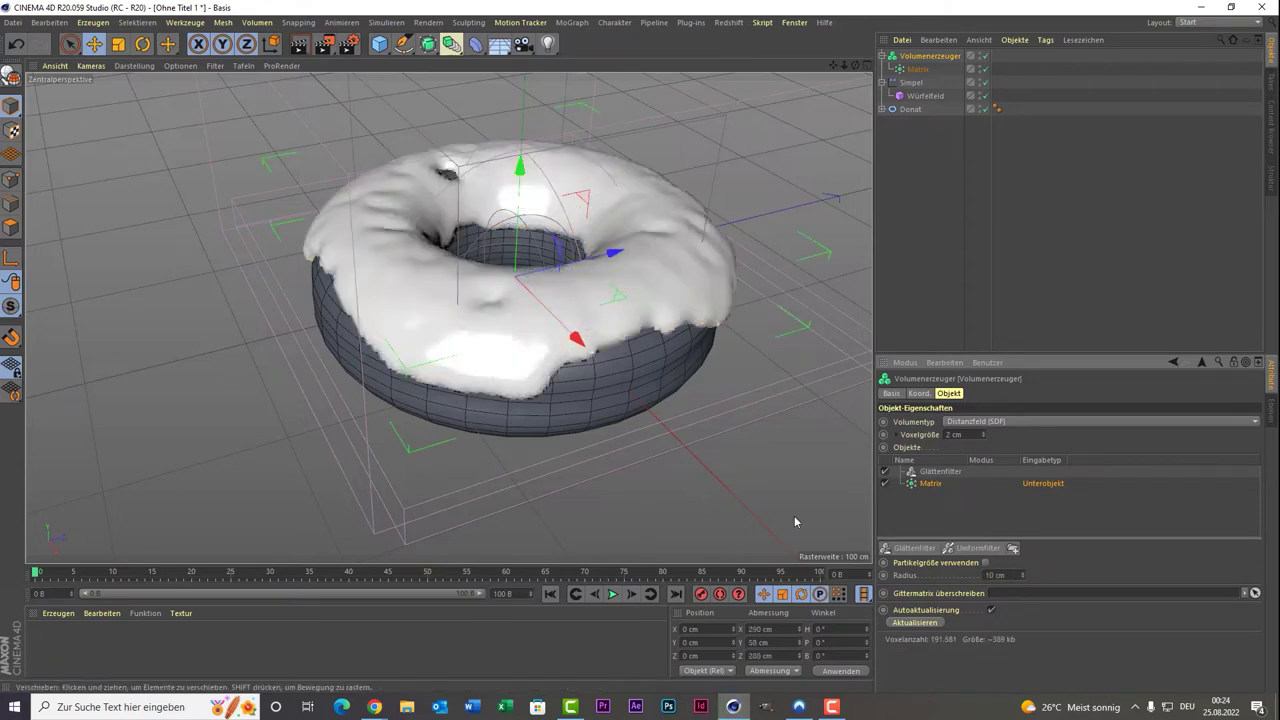
Open the Glättenfilter settings and test its Stärke slider.
click(928, 486)
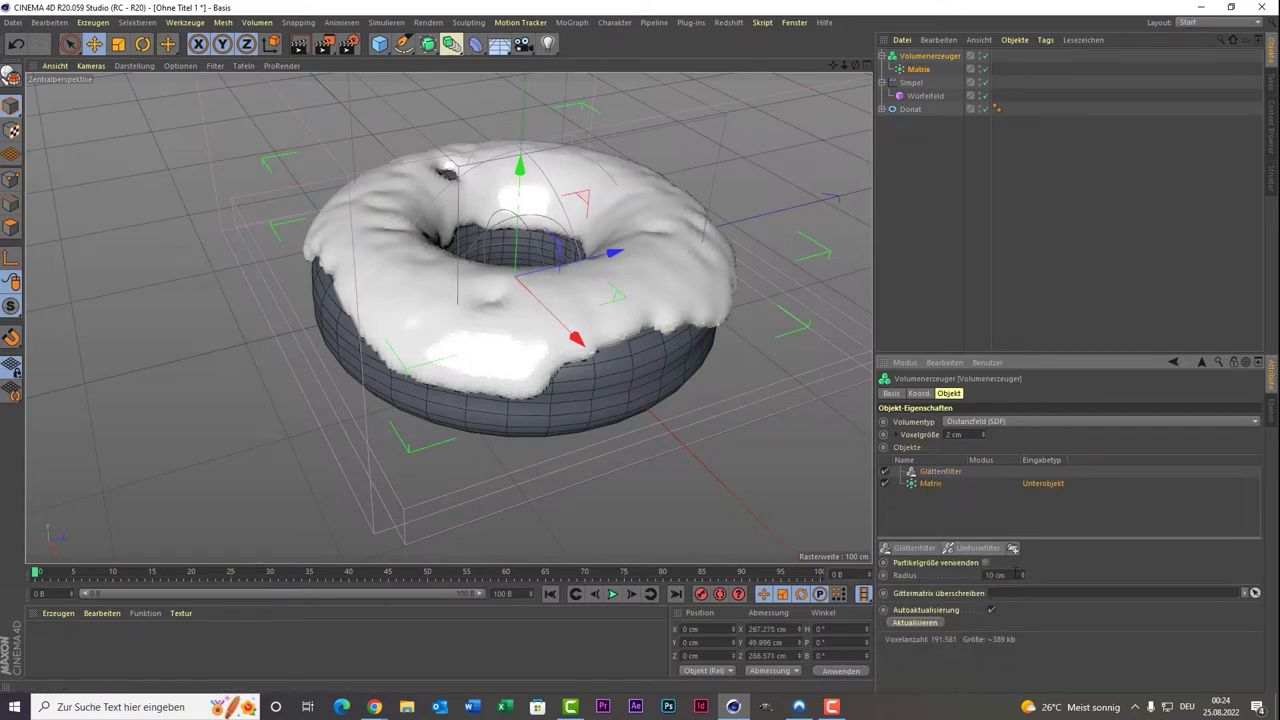
click(960, 472)
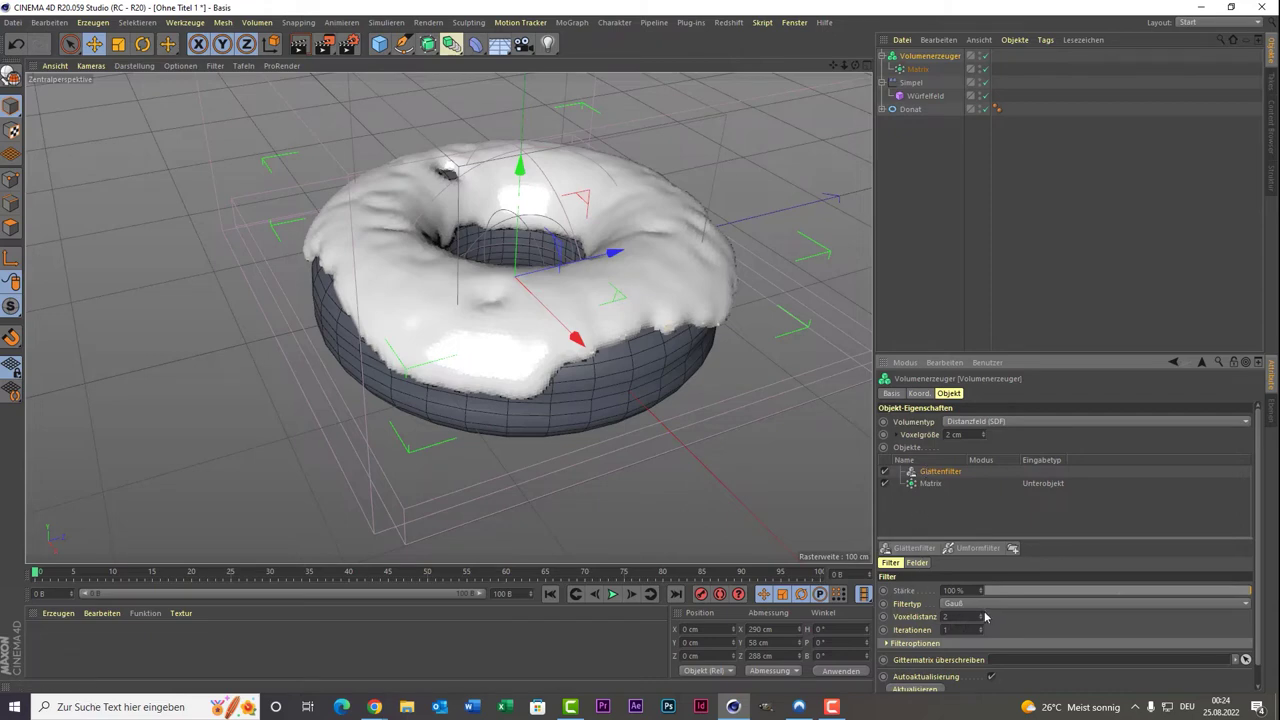
drag(1016, 590, 1240, 590)
Try voxel sizes of 1 cm and 3 cm, then settle on 2 cm.
click(970, 435)
text(1)
key(Return)
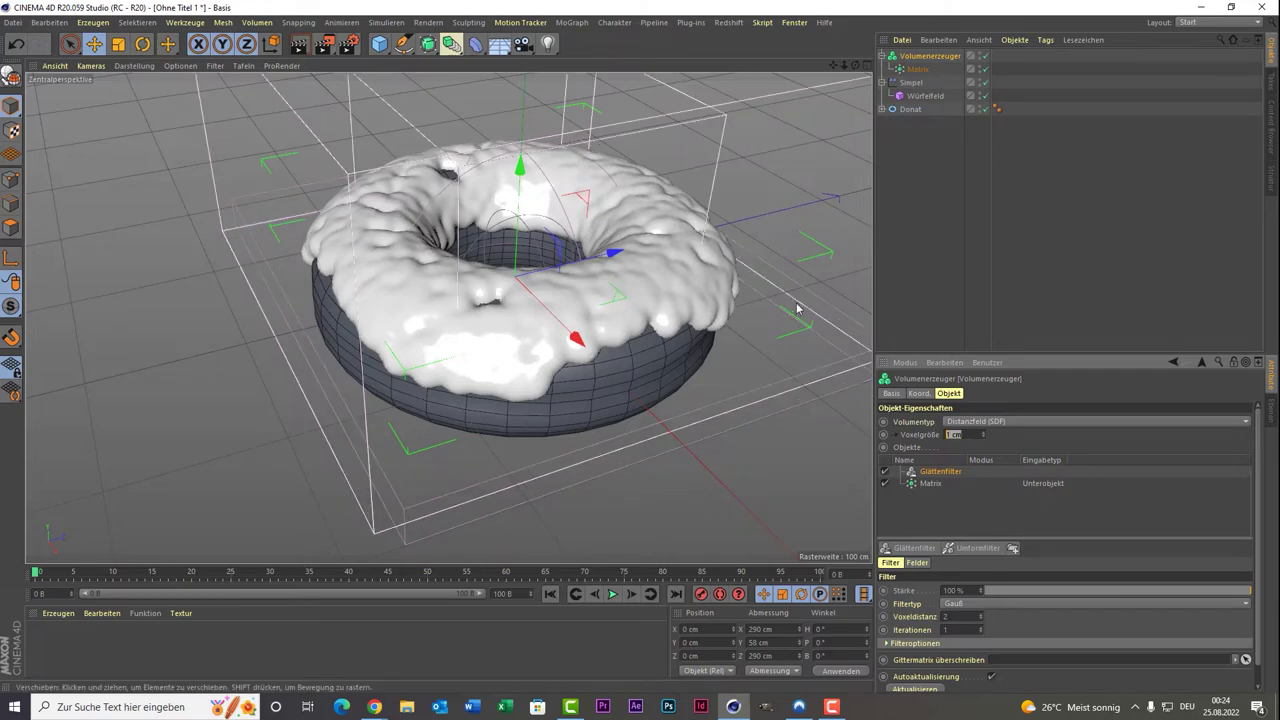
text(3)
key(Return)
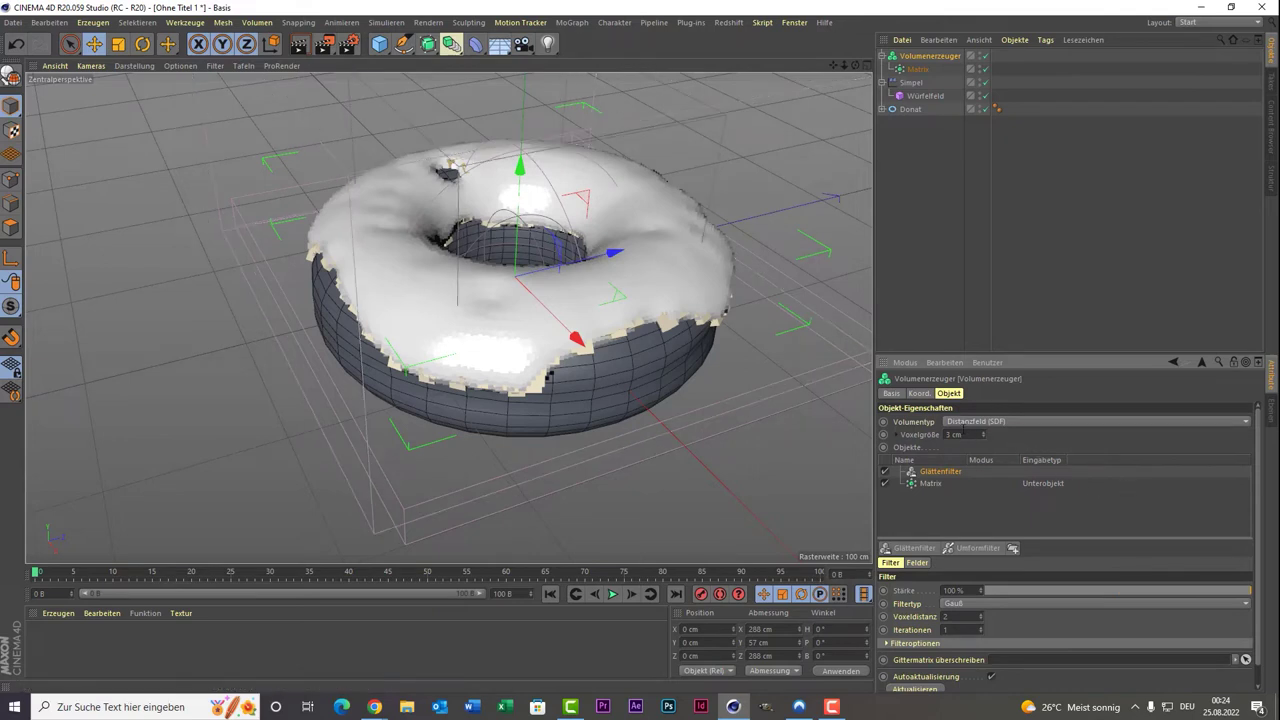
drag(962, 434, 918, 436)
text(2)
key(Return)
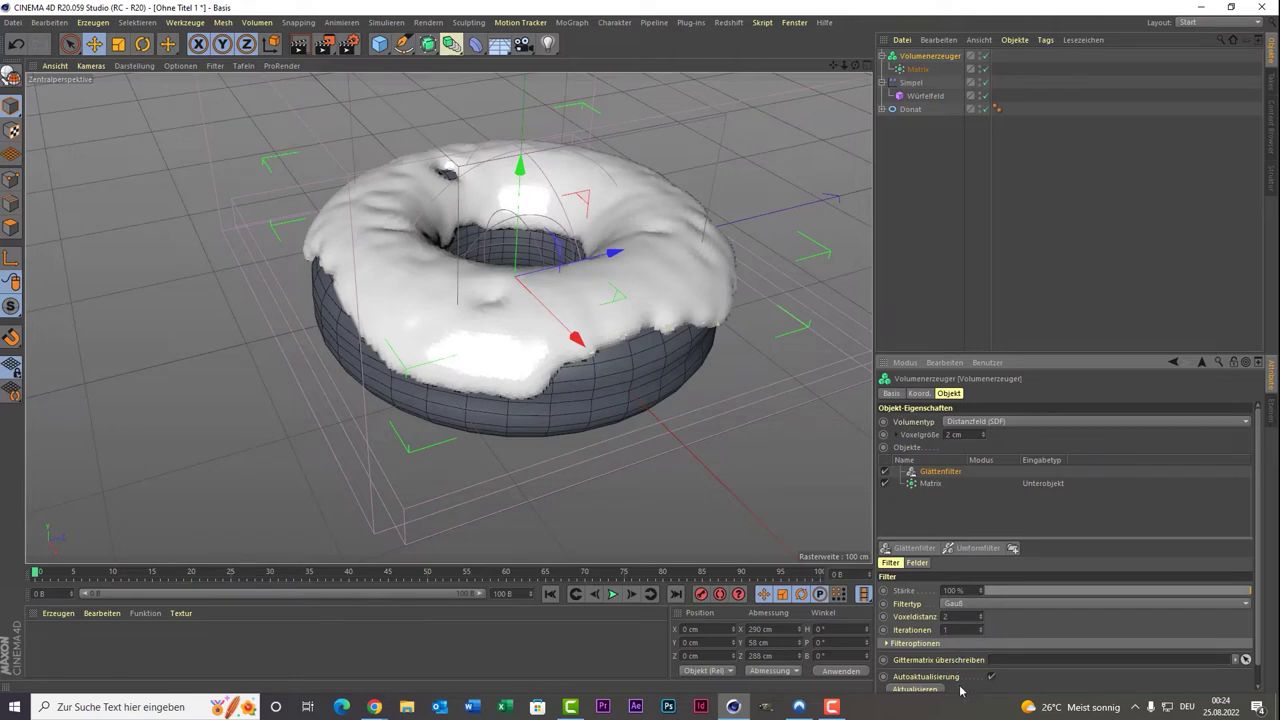
scroll(998, 626, down, 1)
scroll(986, 652, up, 1)
Move the Würfelfeld higher over the donut.
click(910, 83)
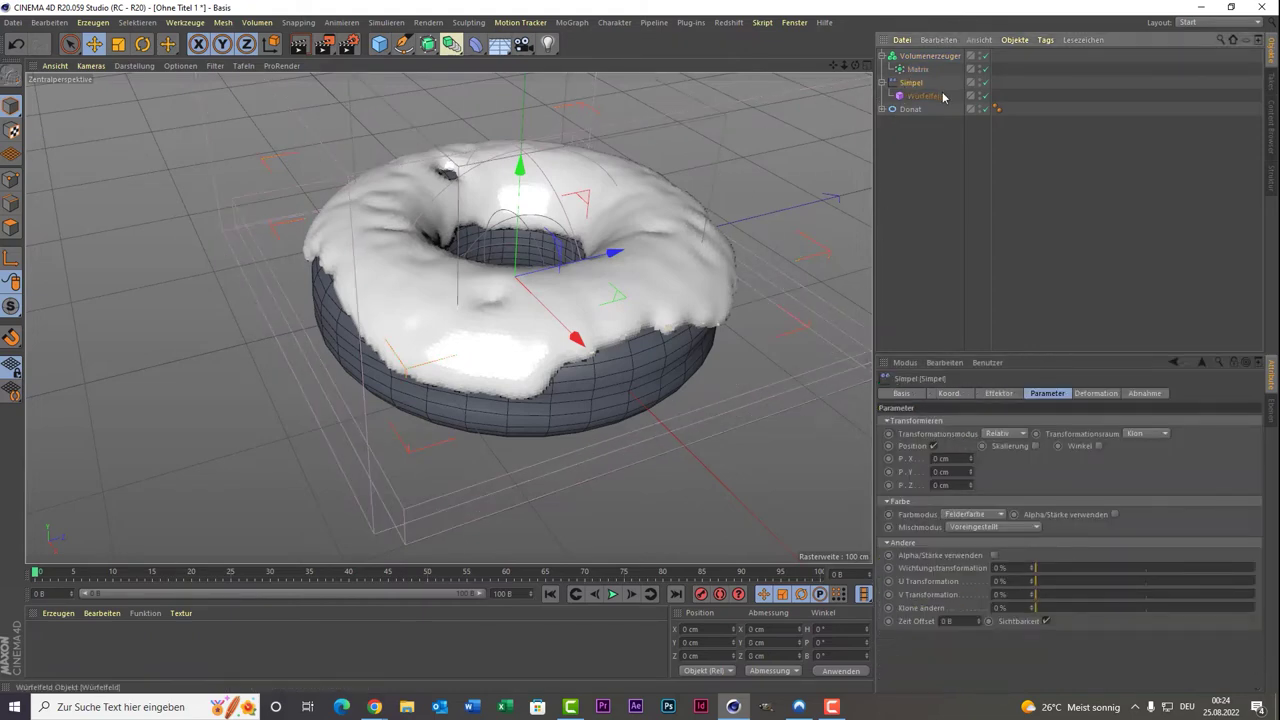
click(941, 96)
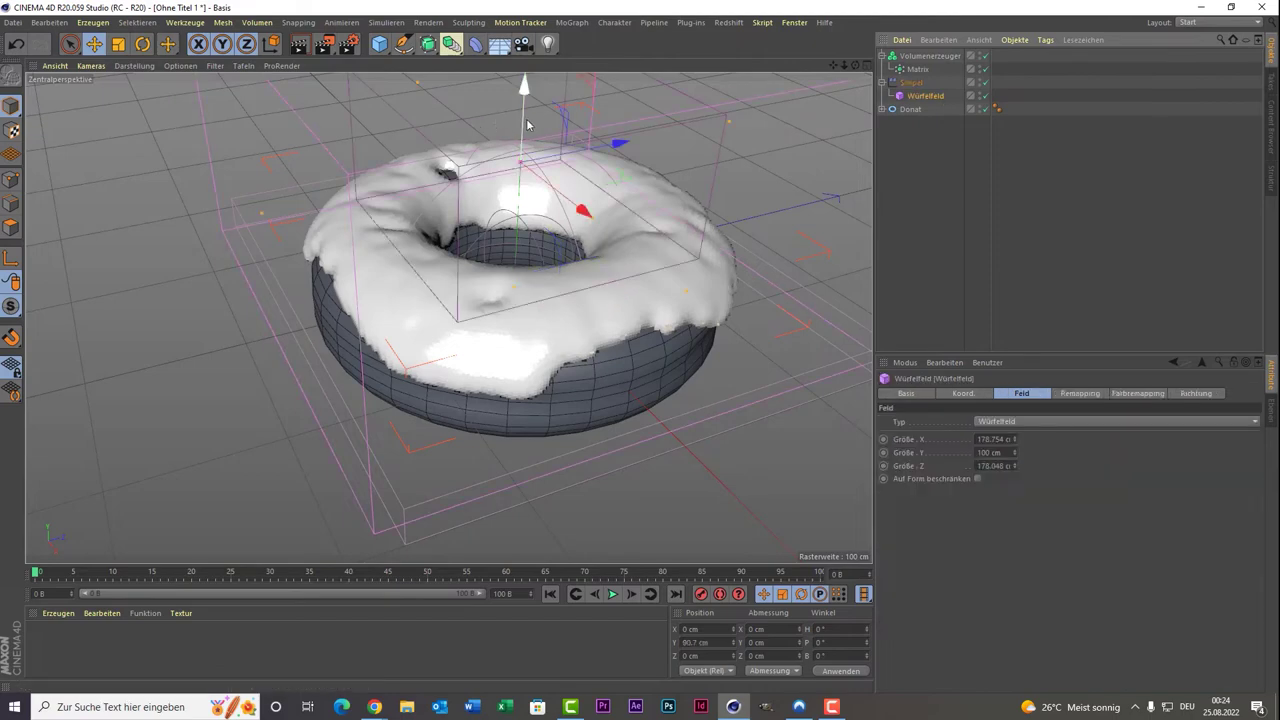
mouse_move(524, 112)
mouse_down()
mouse_move(548, 147)
mouse_move(562, 237)
mouse_move(569, 112)
mouse_up()
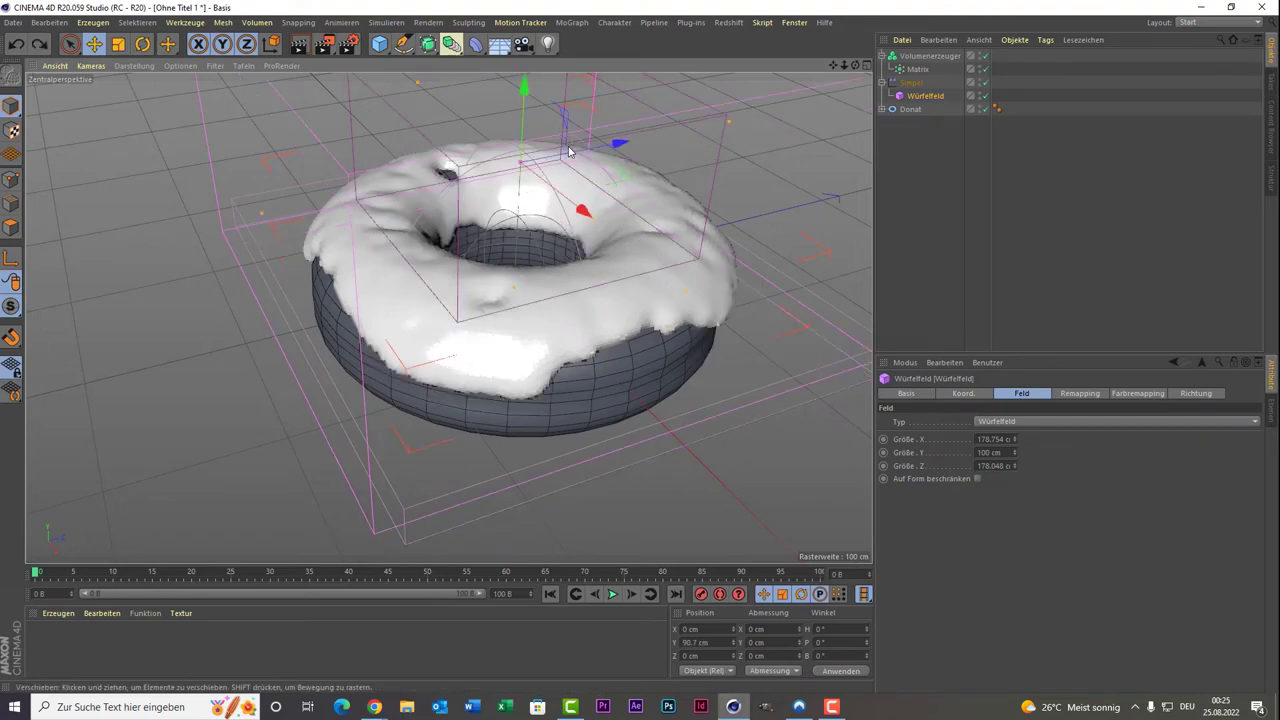
click(882, 84)
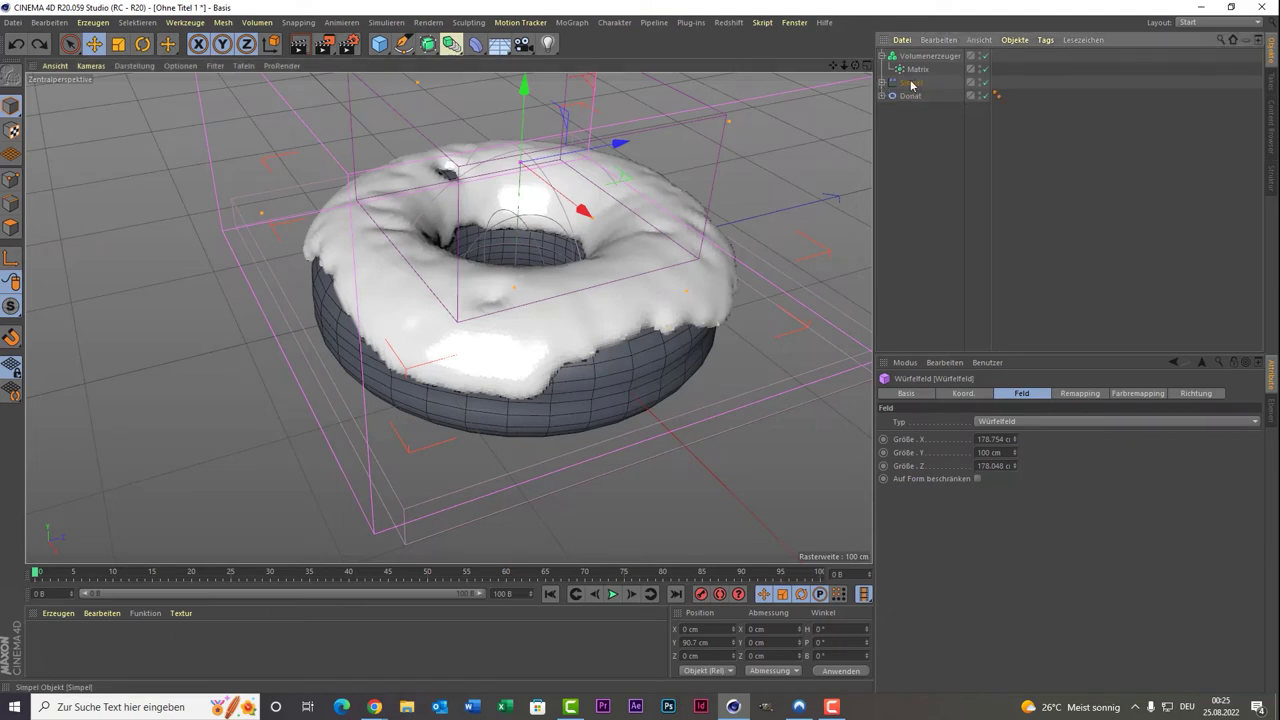
click(883, 84)
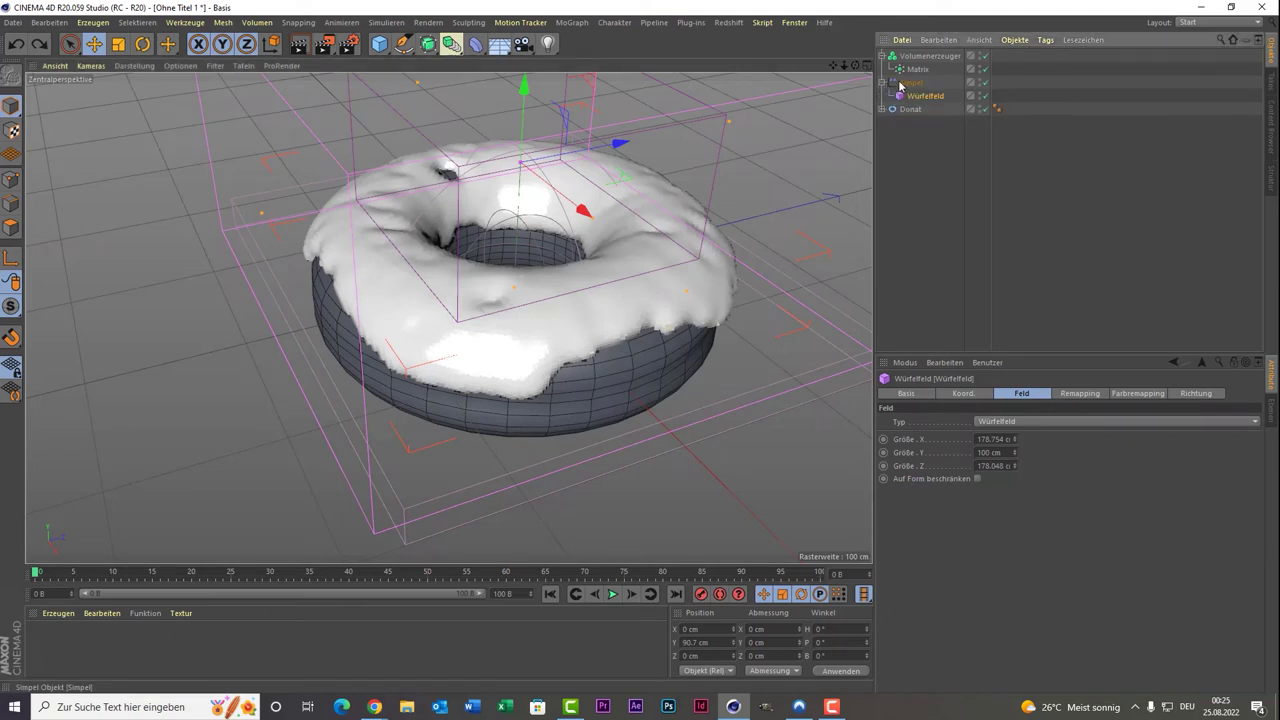
Select Simpel, Matrix, Volumenerzeuger and Würfelfeld together.
click(905, 84)
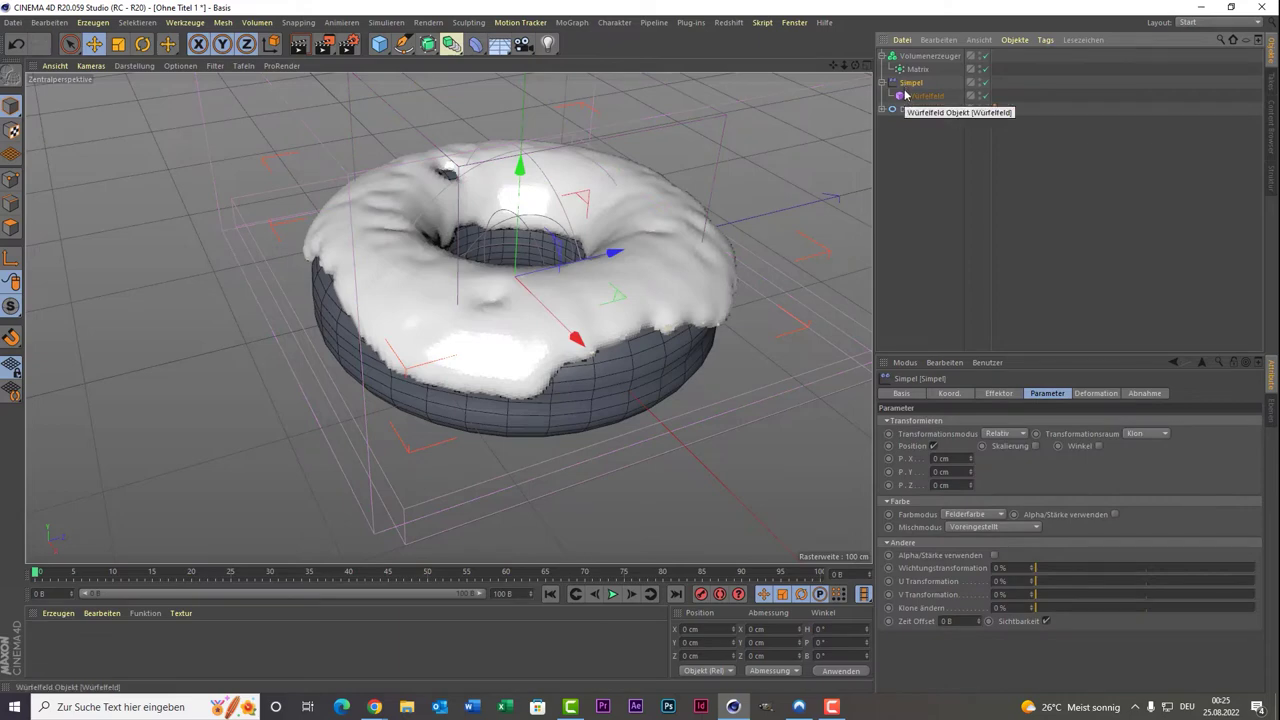
ctrl+click(916, 69)
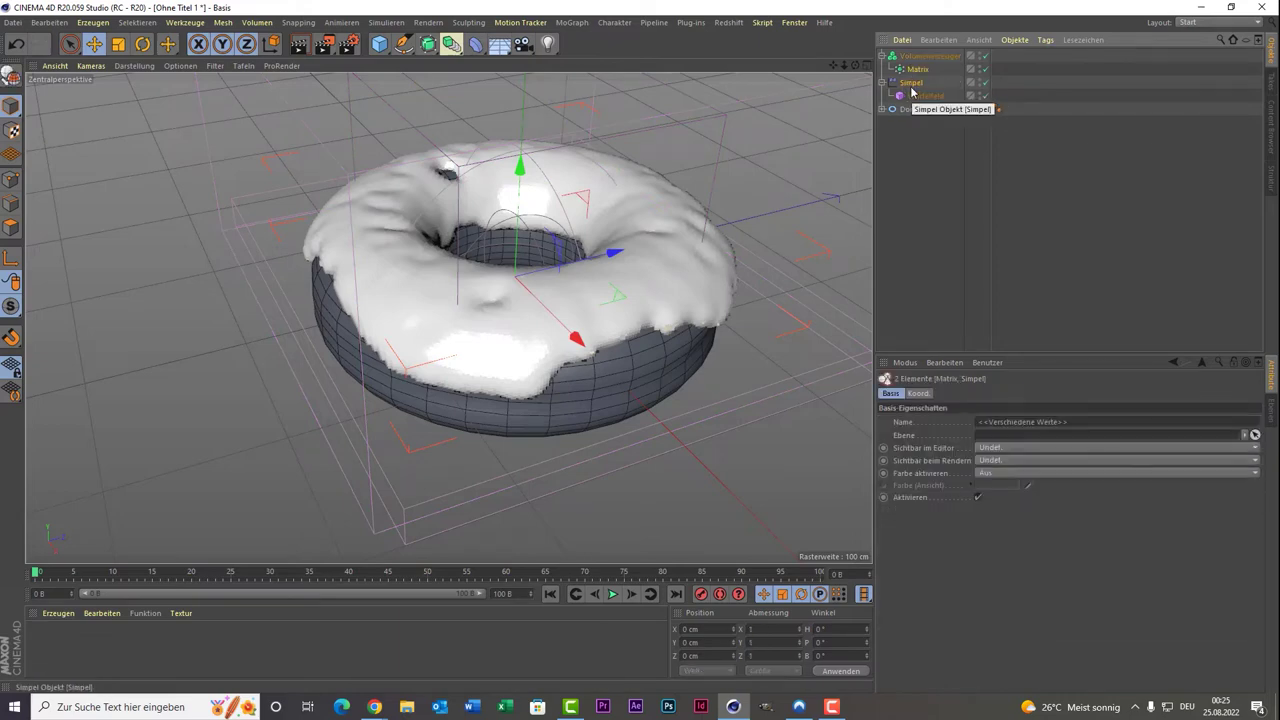
ctrl+click(928, 56)
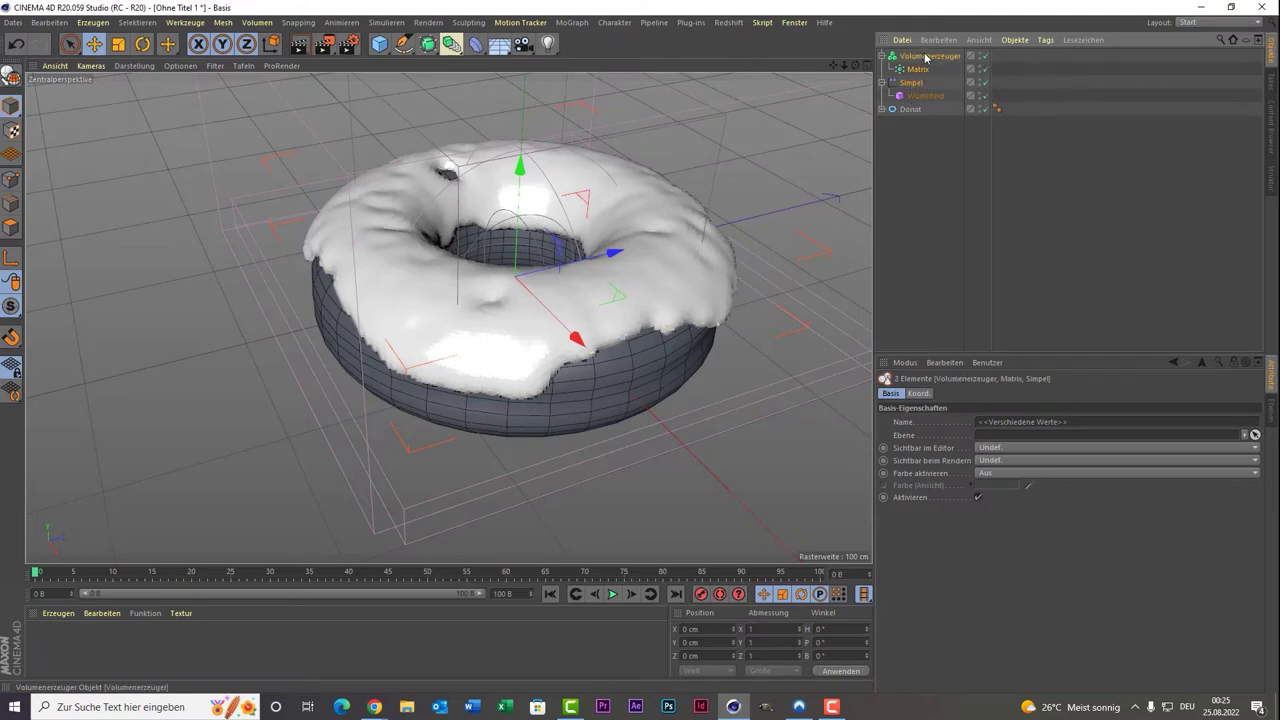
ctrl+click(922, 96)
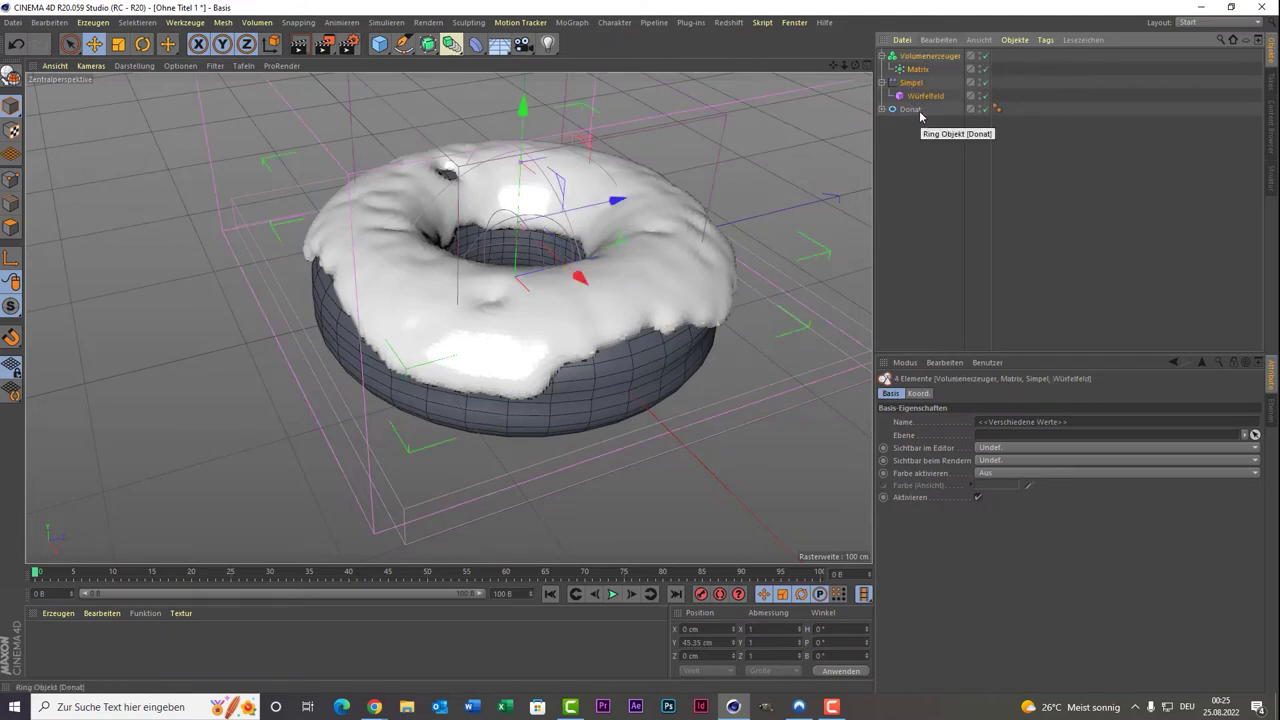
Group the four selected objects under a null named 'Glasur' and preview a quick render.
key(alt+g)
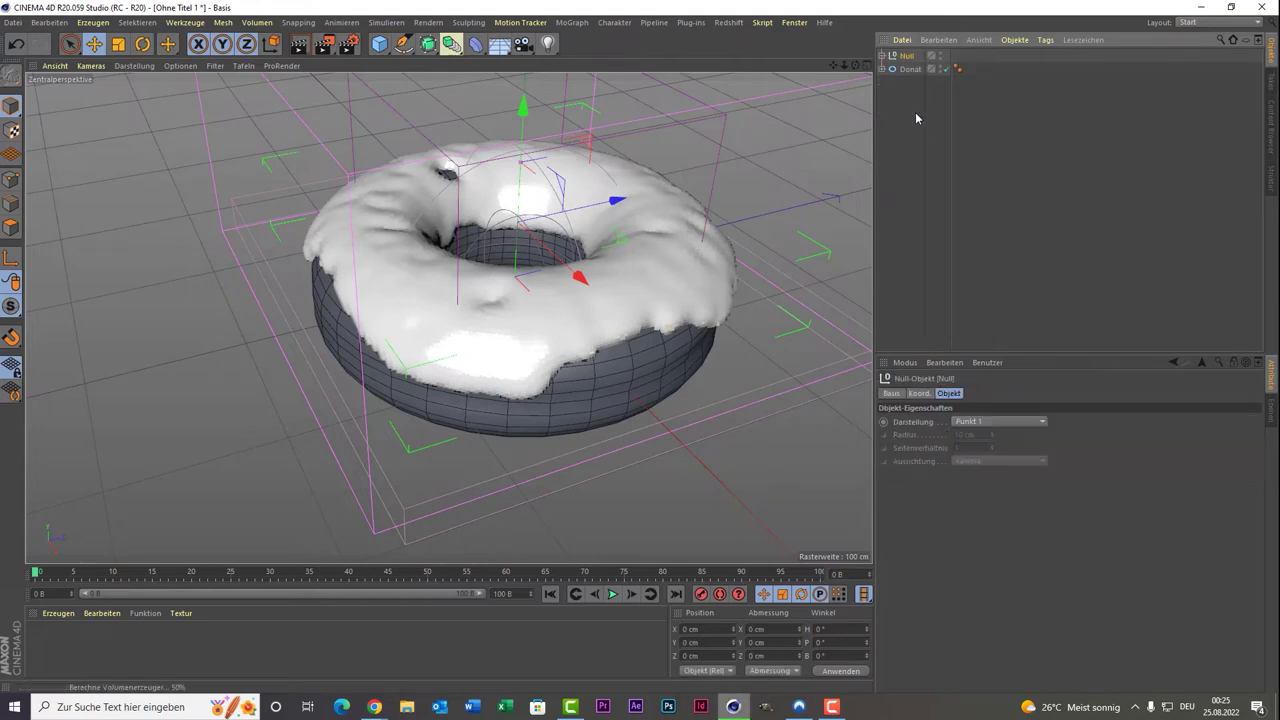
double_click(906, 57)
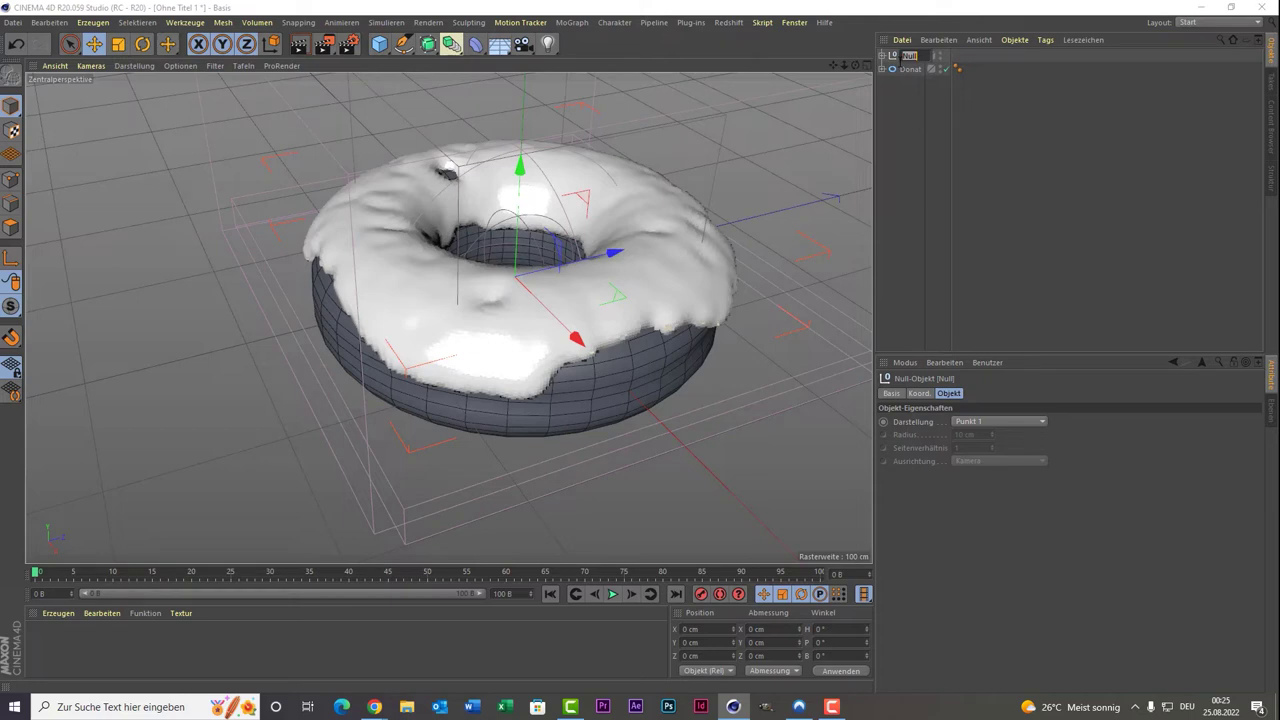
text(Glasu)
text(r)
key(Return)
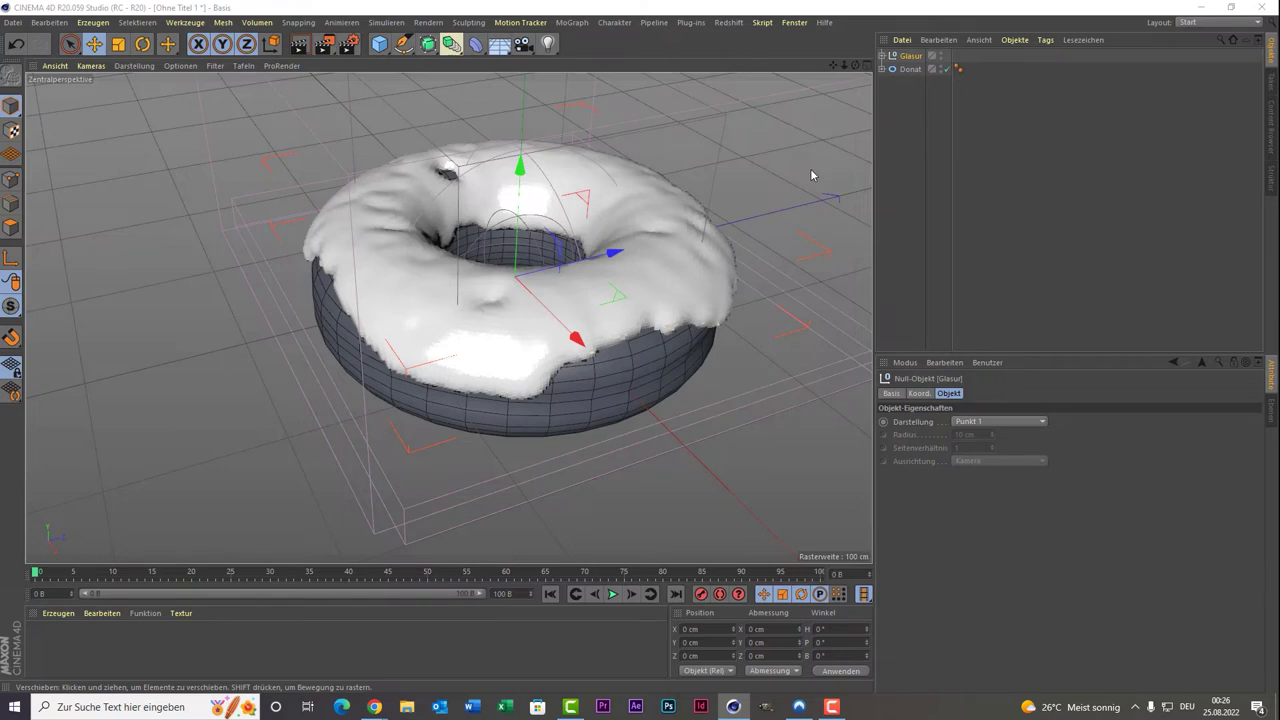
click(298, 45)
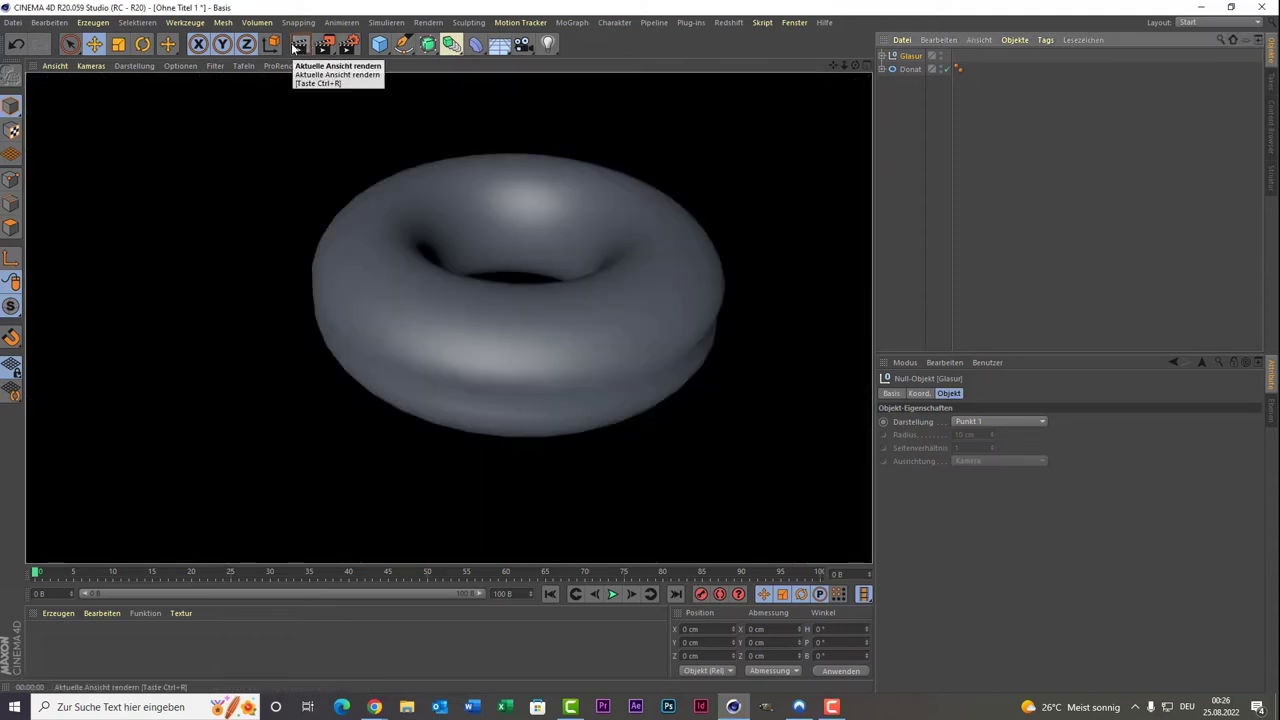
click(920, 185)
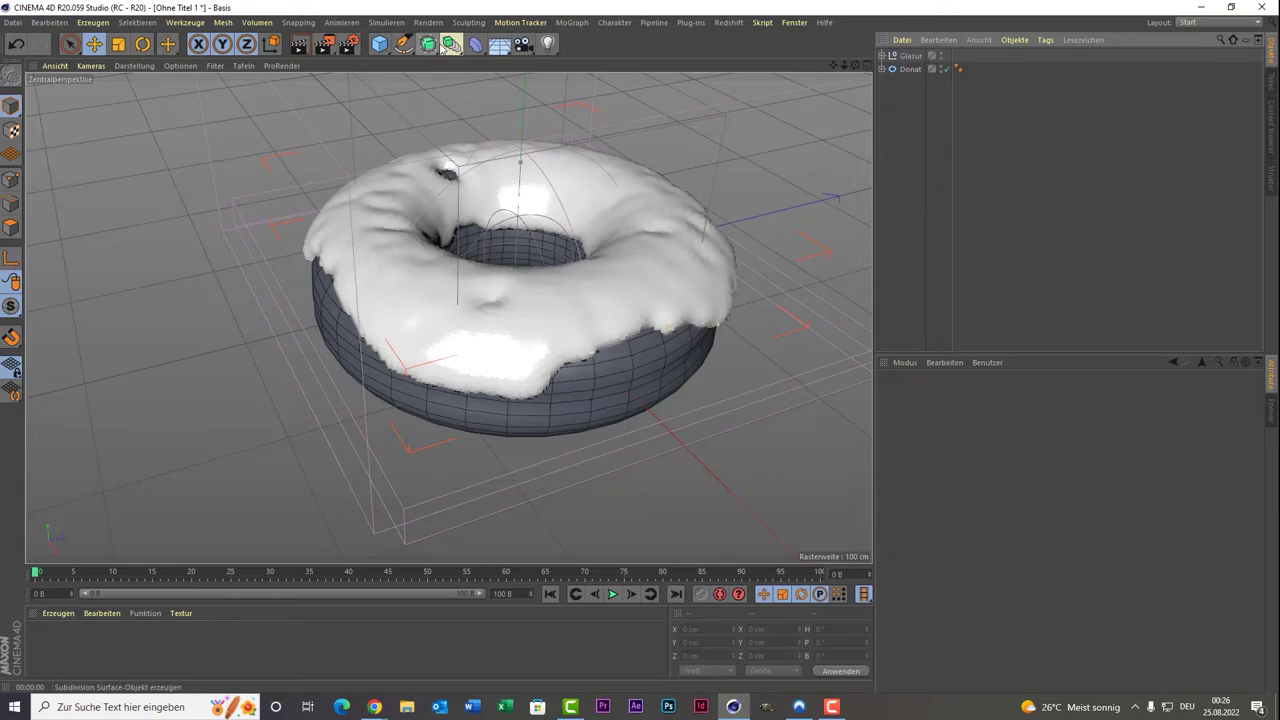
Create a Volumenmesher and put the Glasur group inside it.
click(445, 47)
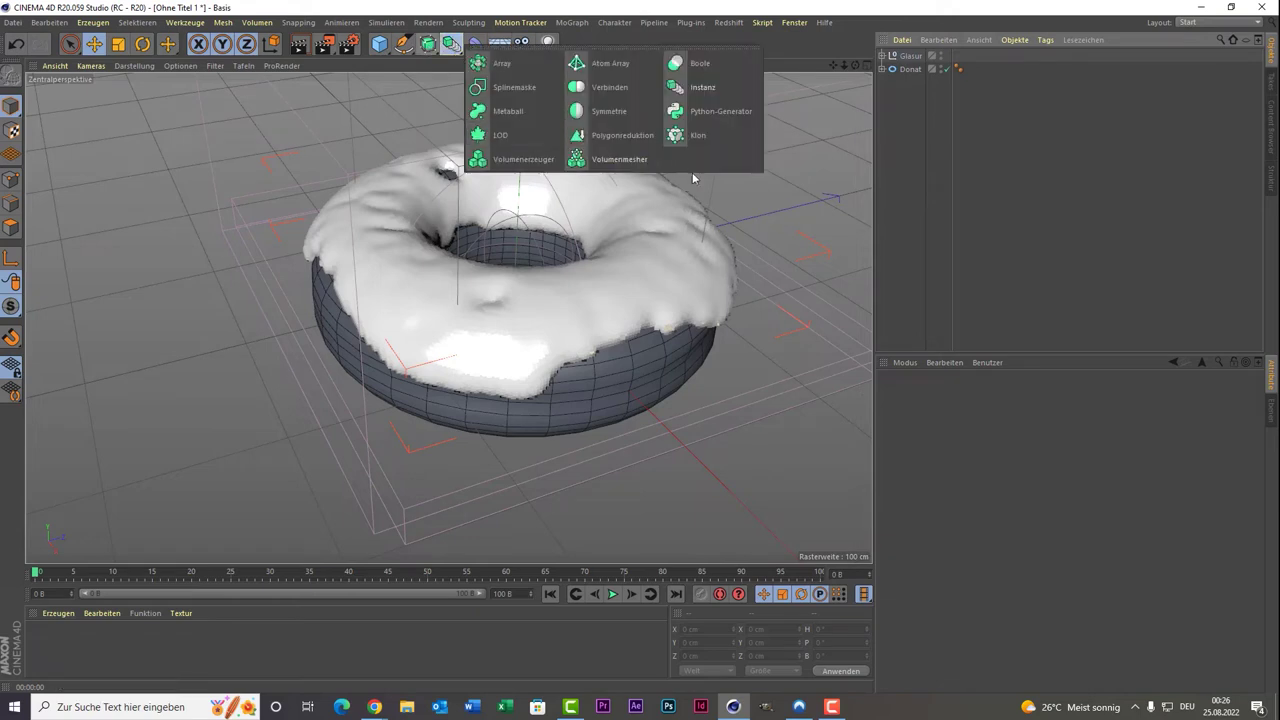
click(619, 159)
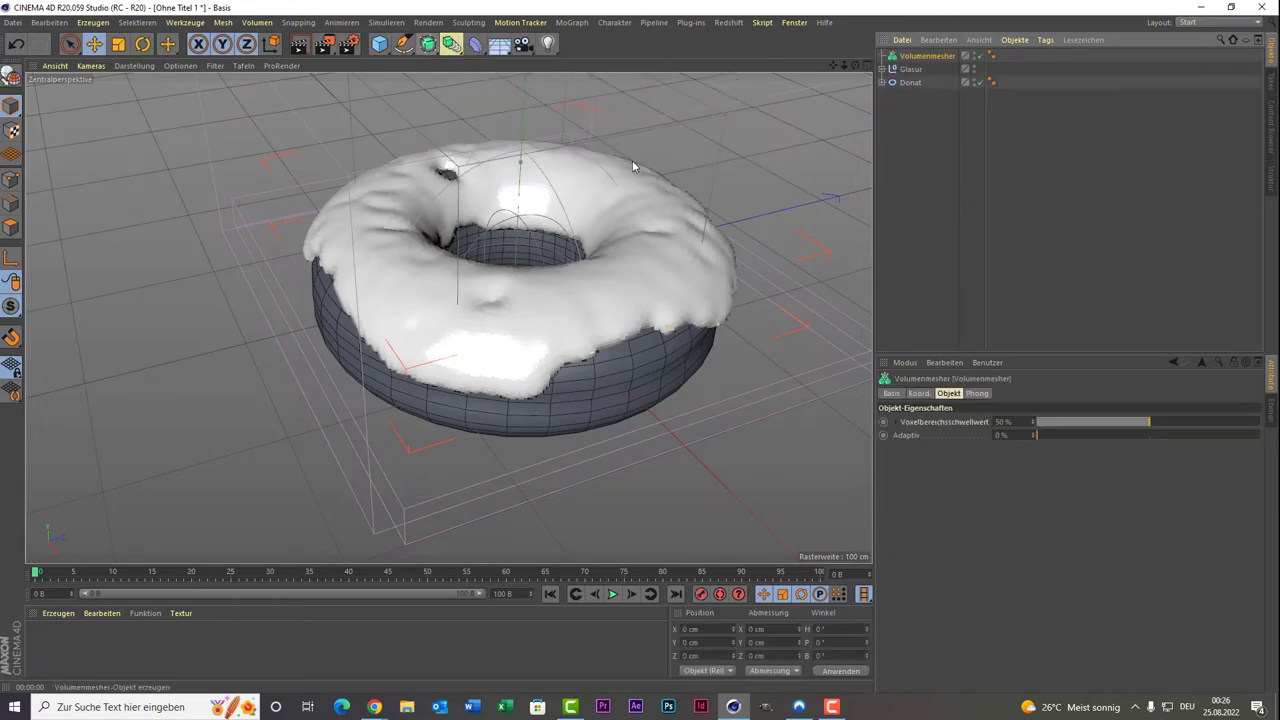
click(910, 70)
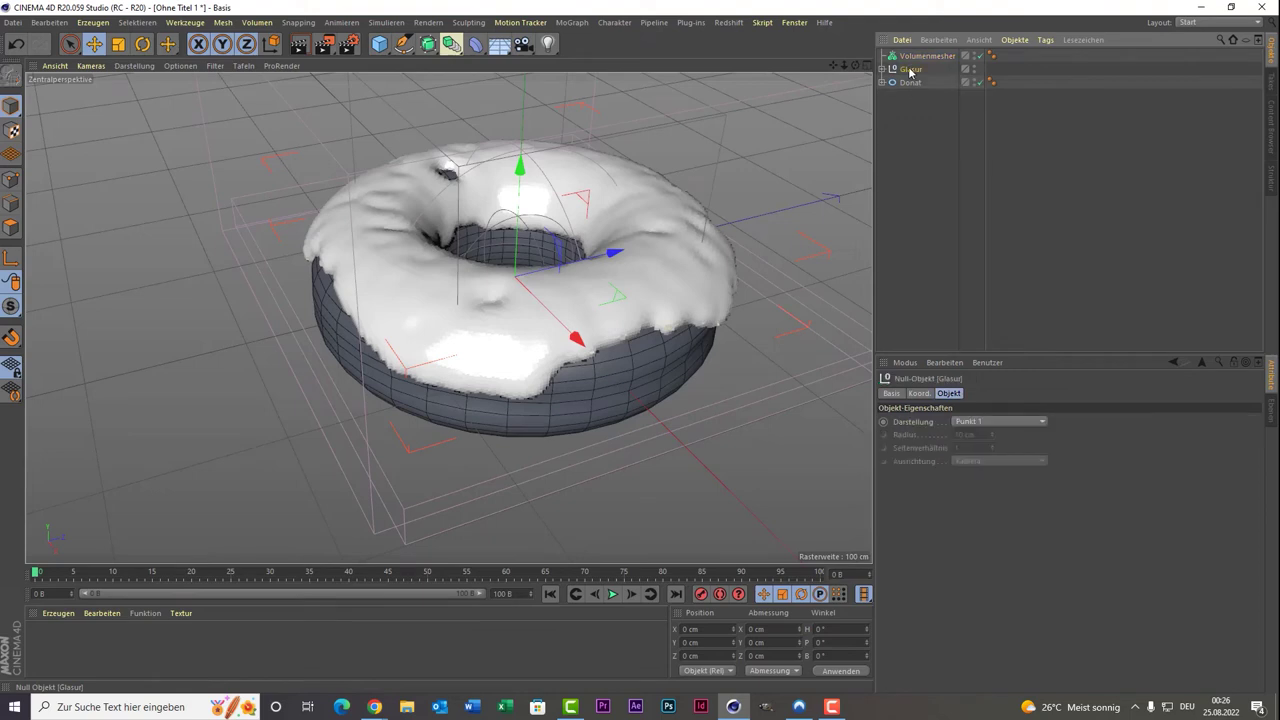
drag(910, 72, 925, 60)
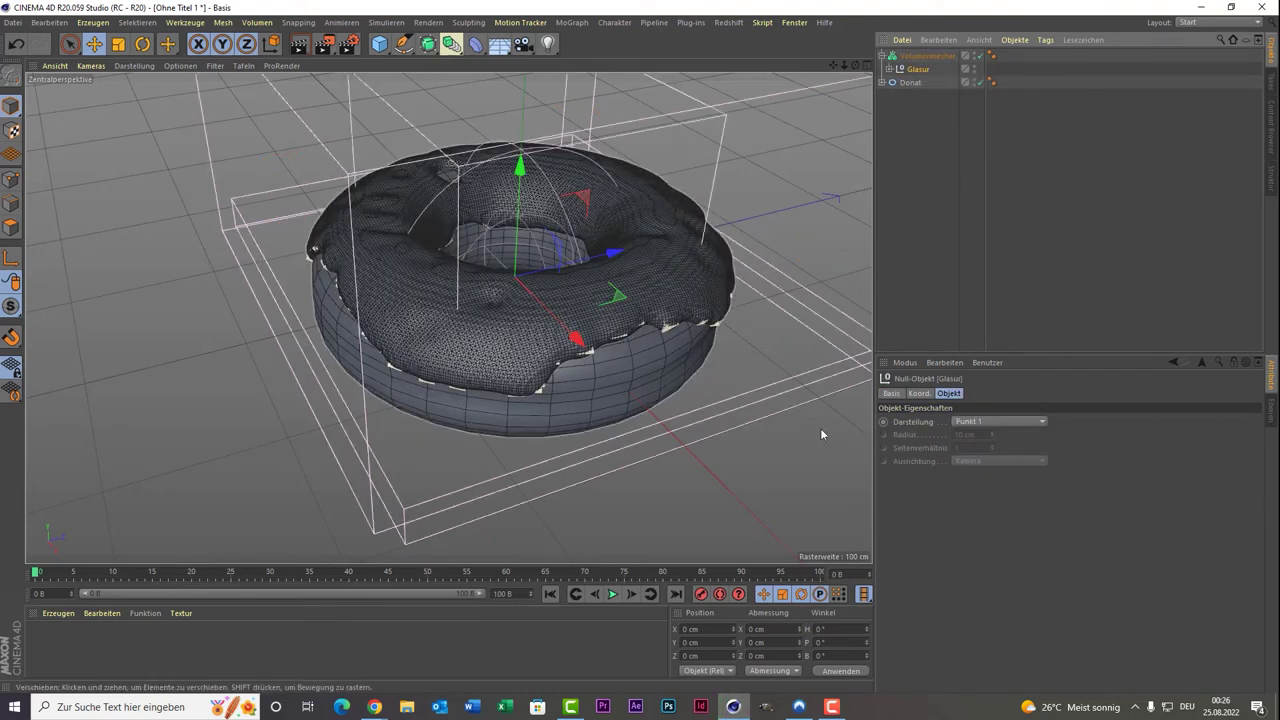
scroll(566, 287, up, 5)
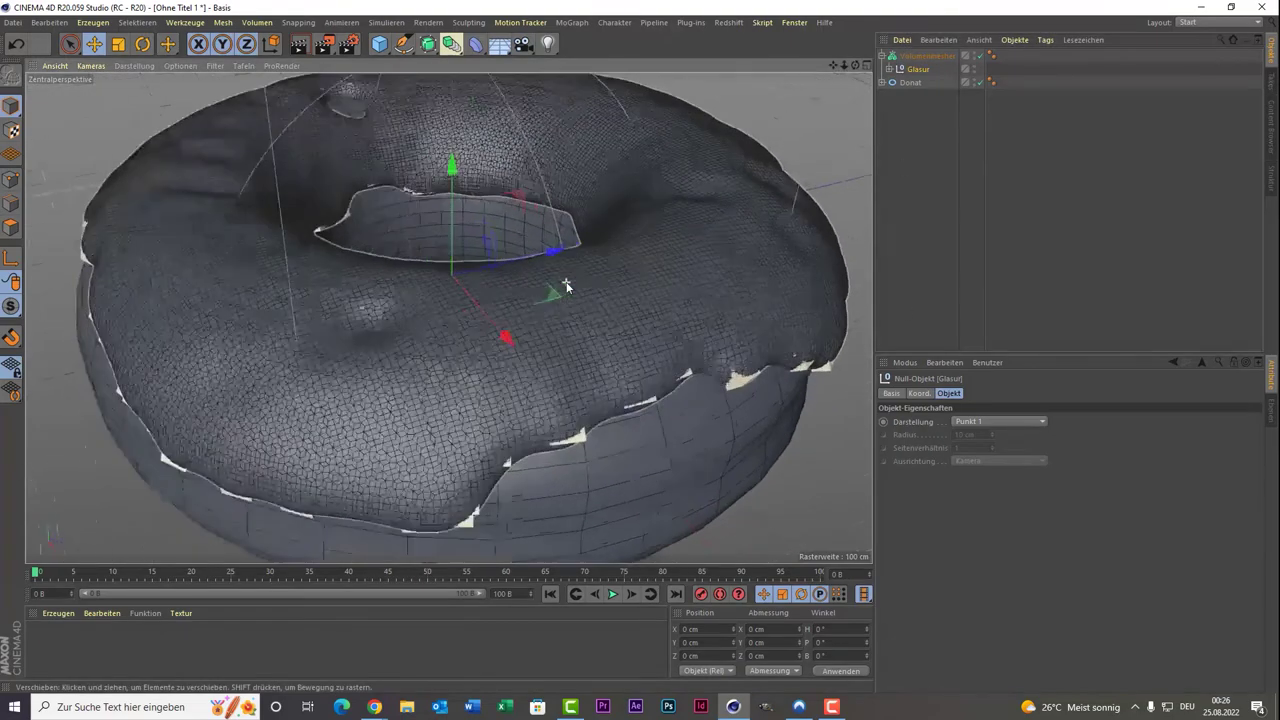
scroll(566, 287, up, 2)
scroll(566, 287, down, 4)
scroll(566, 287, up, 4)
scroll(566, 287, down, 3)
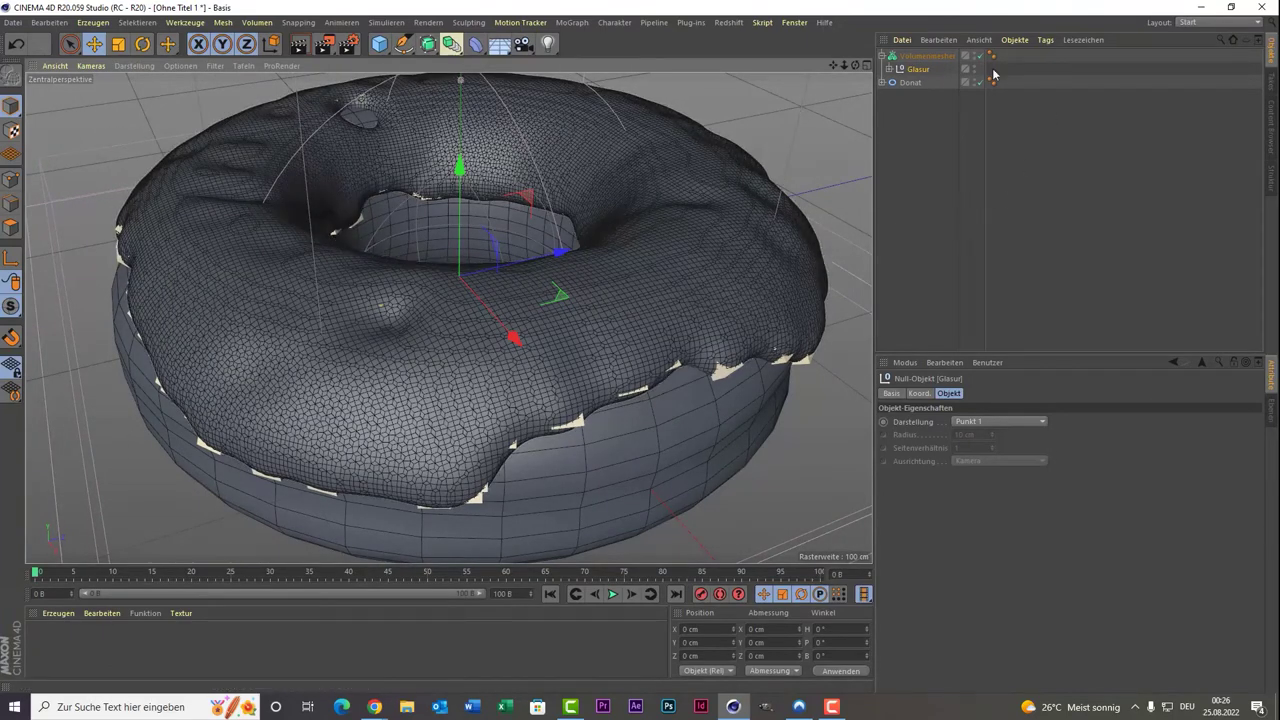
Test Volumenmesher Adaptiv values of 1, 2 and 3 %, returning to 1 %.
click(931, 57)
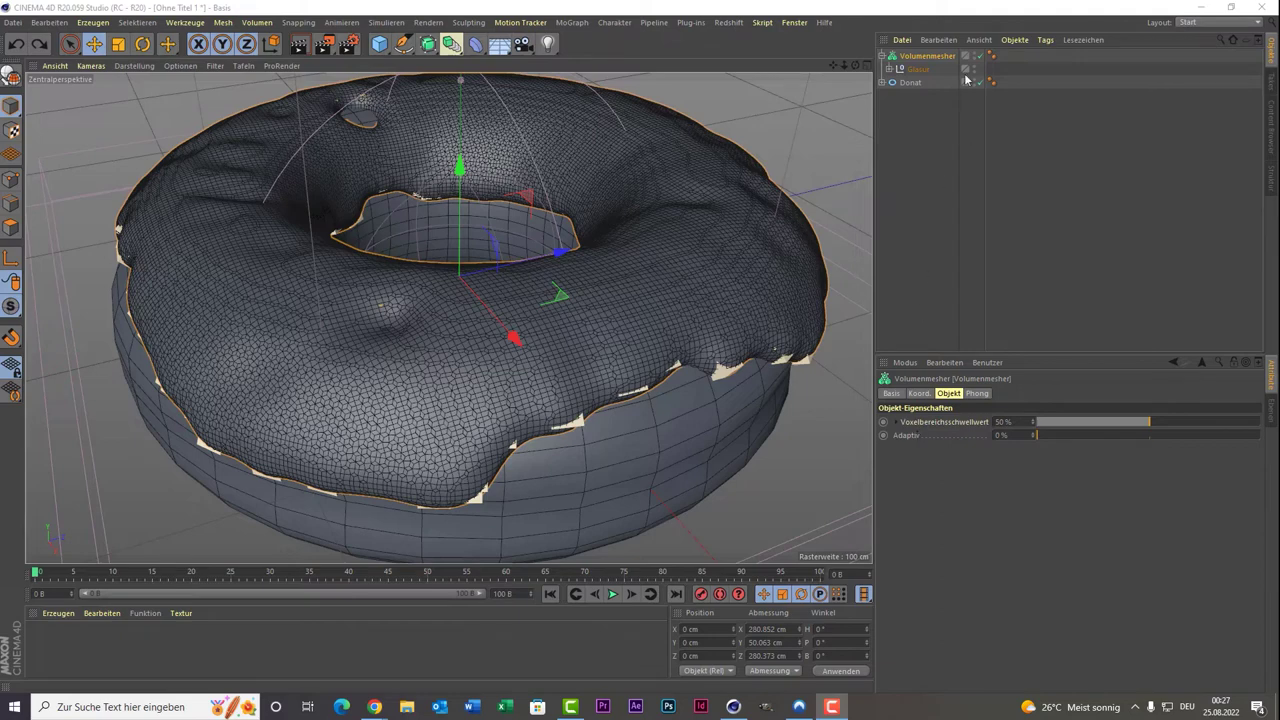
click(1000, 435)
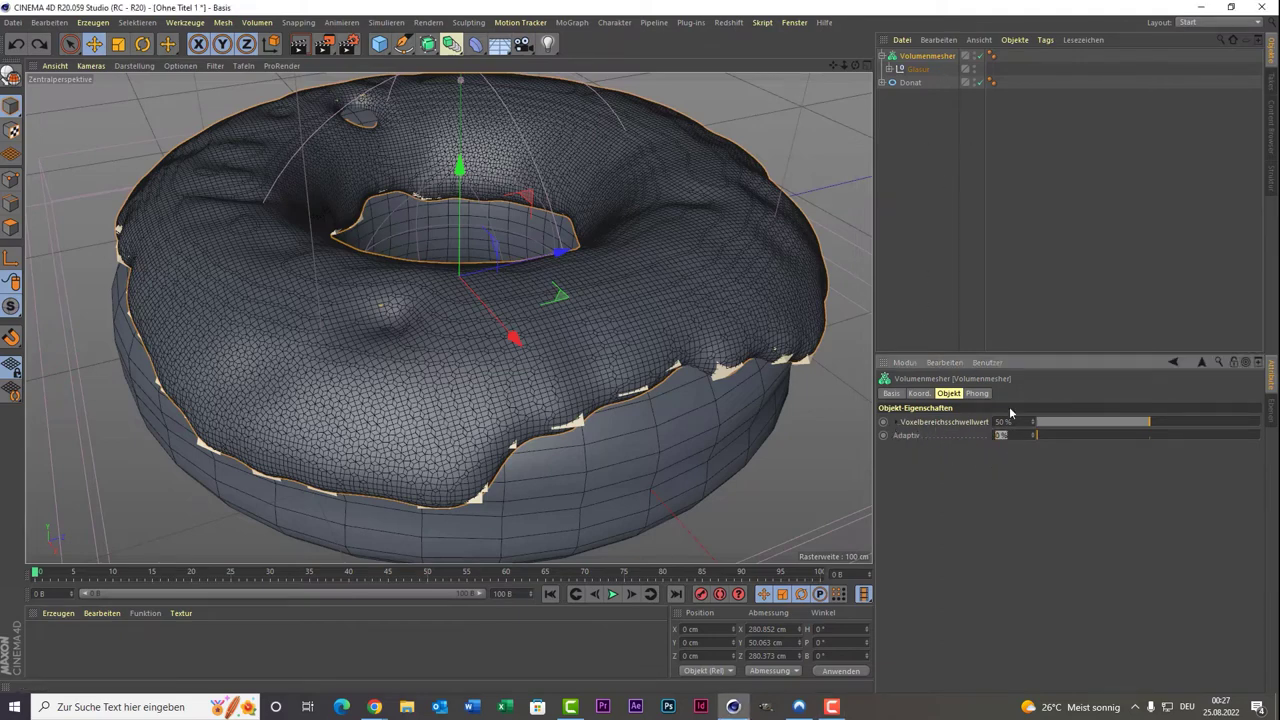
text(1)
key(Return)
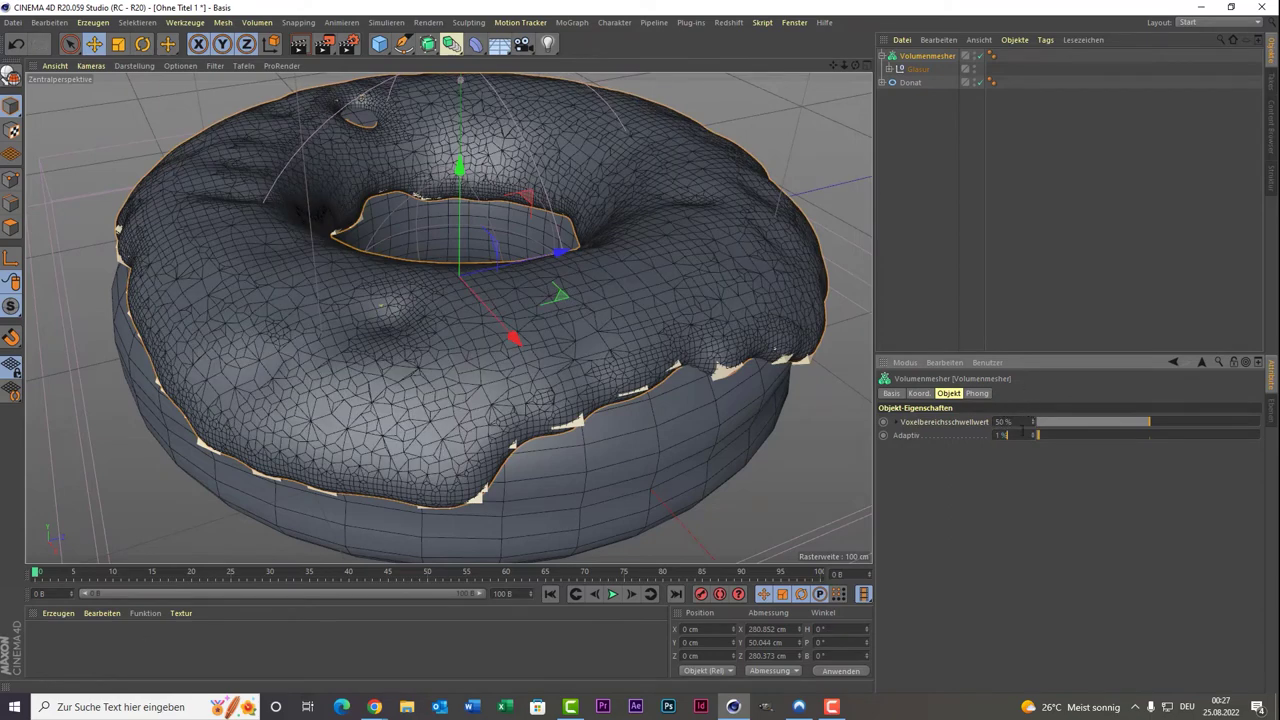
click(1020, 434)
text(2)
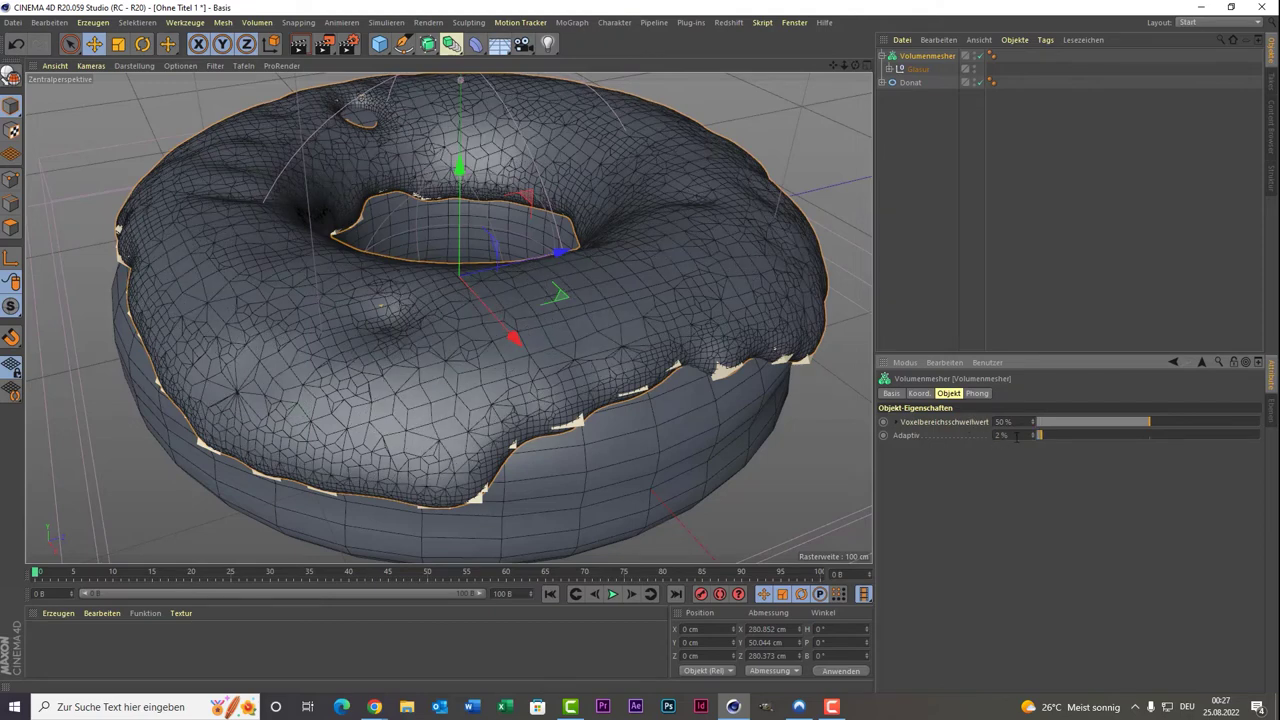
click(1003, 437)
text(3)
key(Return)
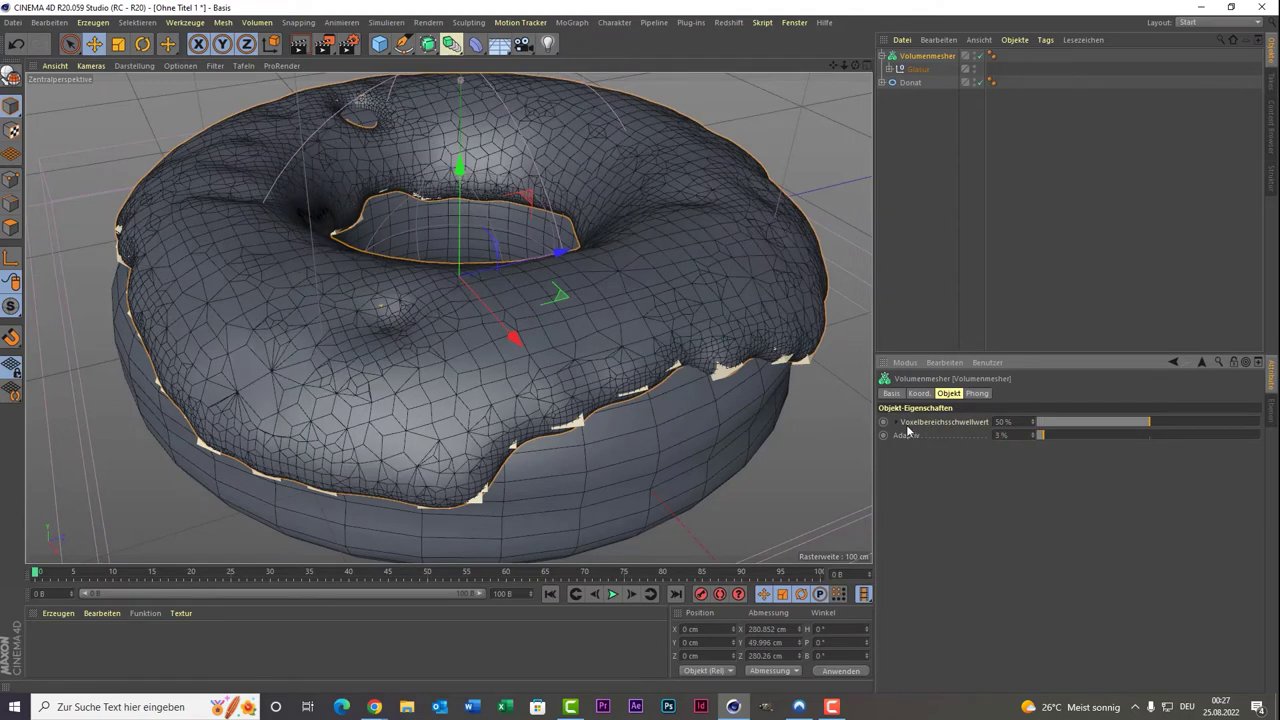
click(999, 436)
text(1)
key(Return)
text(4)
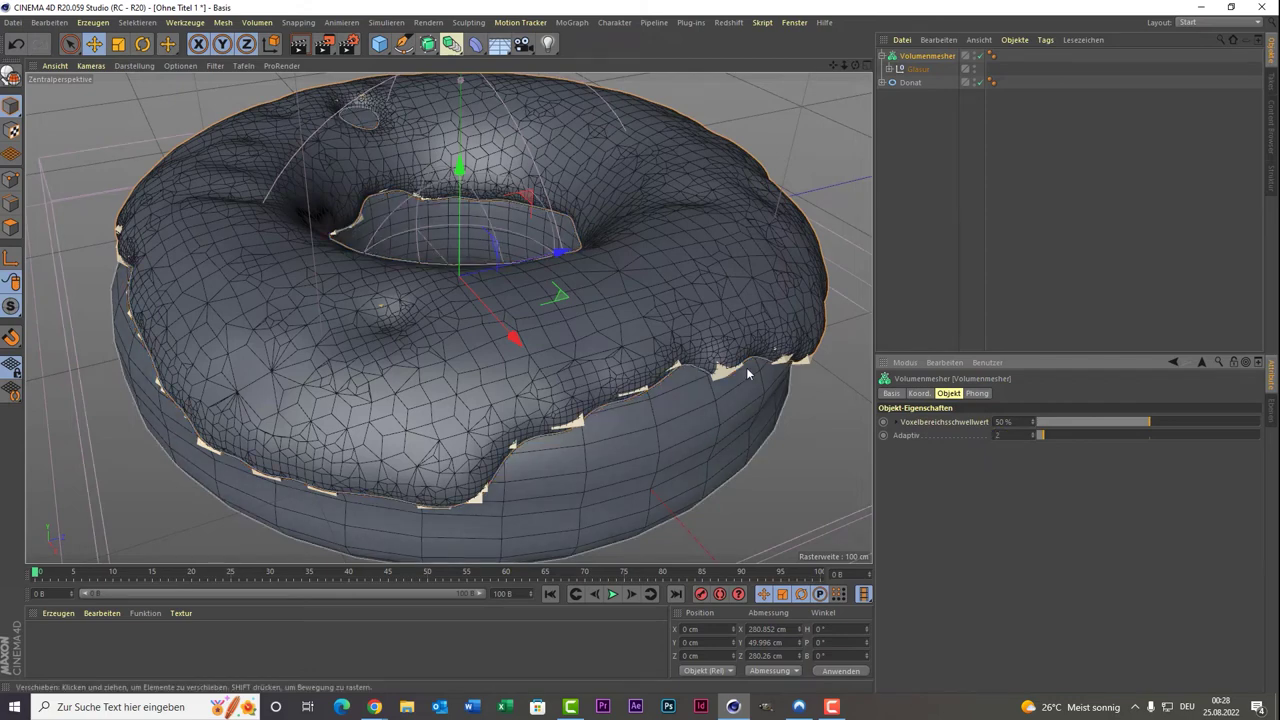
Preview a shaded render of the glazed donut, then bring up the primitive objects.
click(1006, 279)
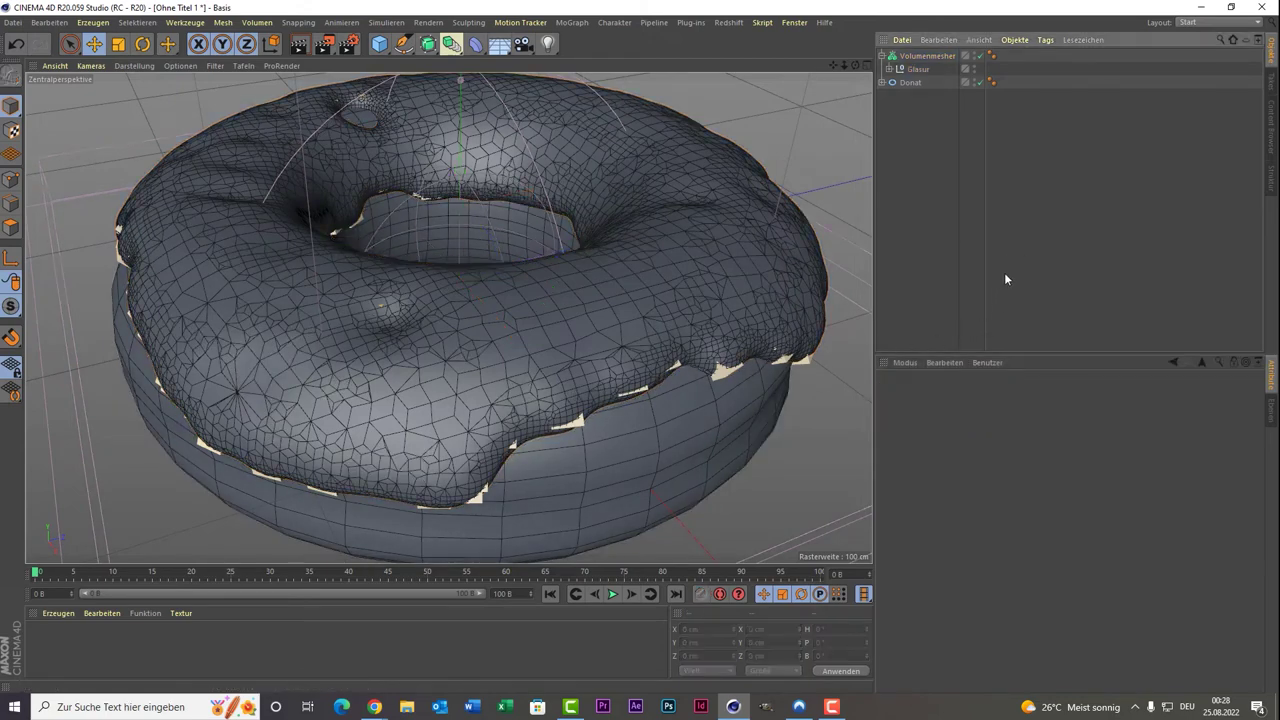
scroll(677, 275, down, 3)
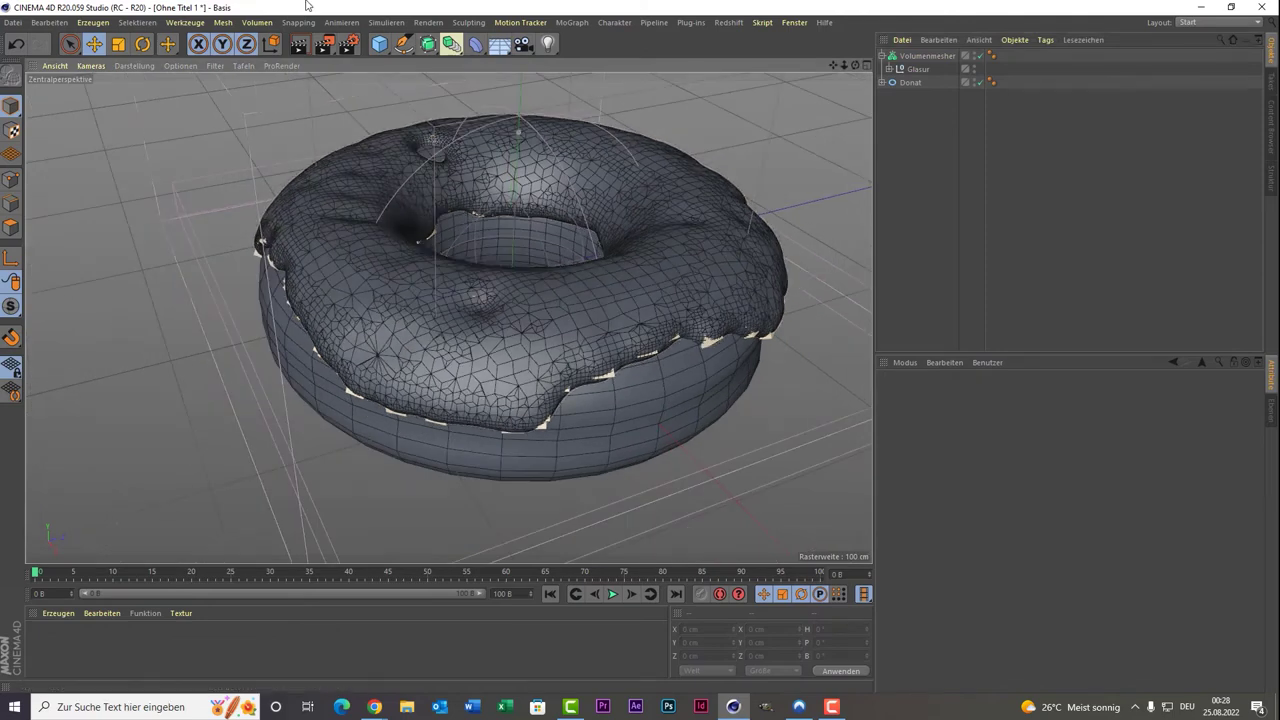
click(299, 44)
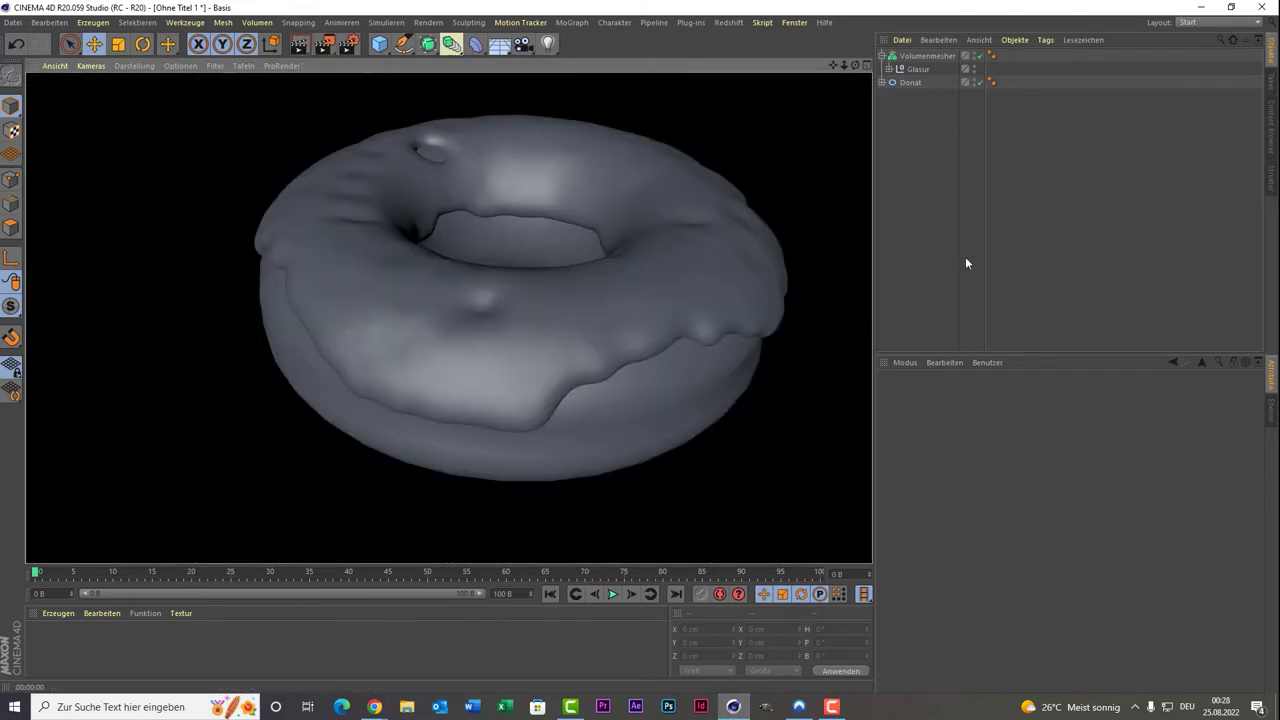
click(995, 242)
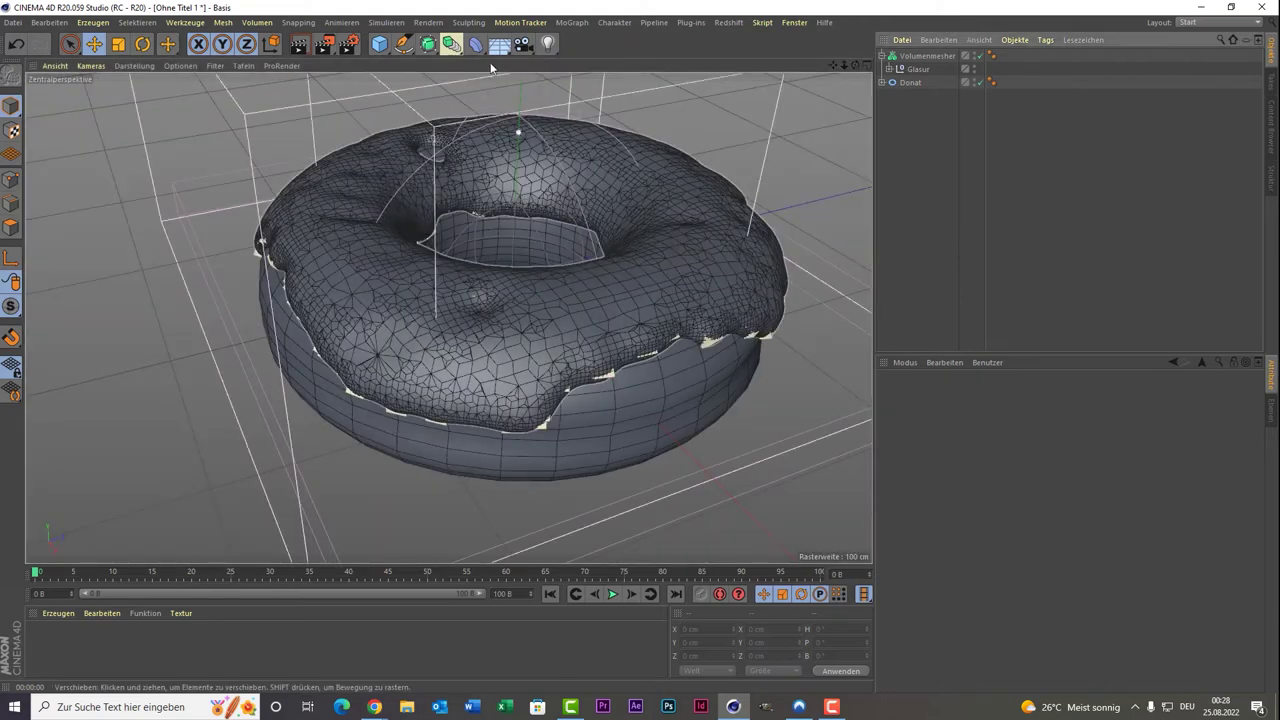
click(378, 45)
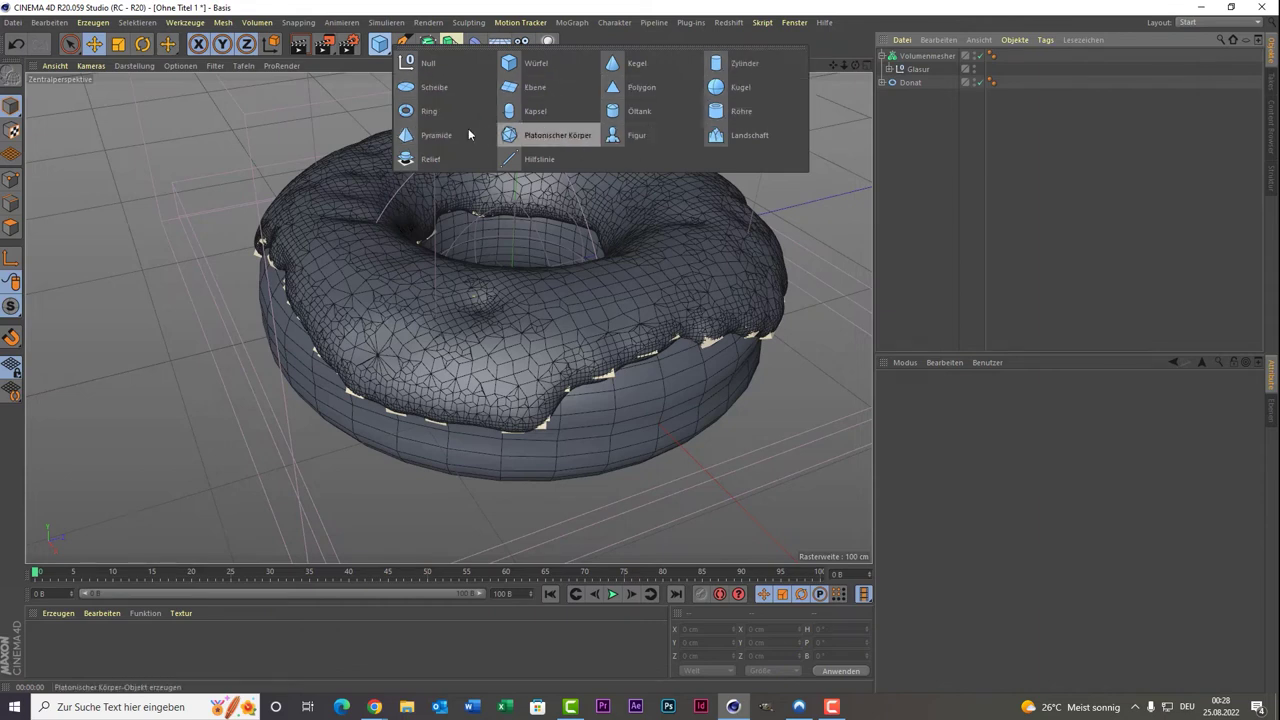
Add a Kapsel capsule and move it out beside the donut.
click(588, 122)
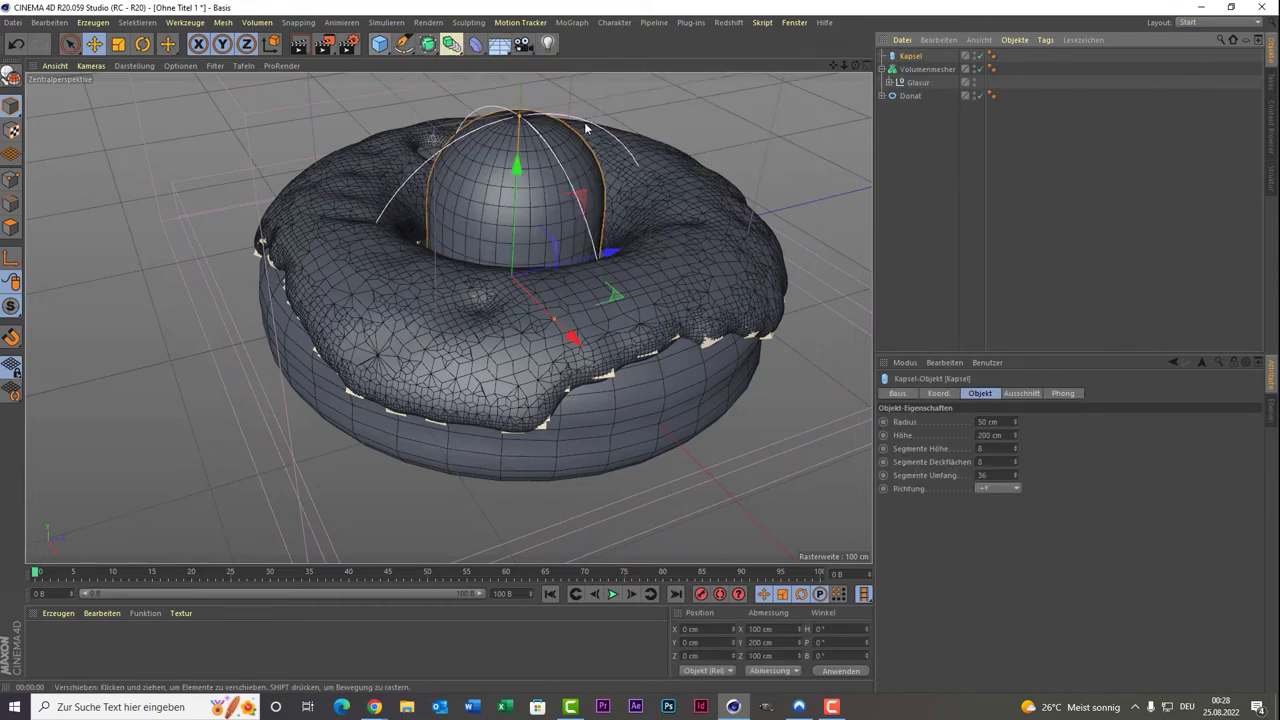
mouse_move(578, 263)
mouse_down()
mouse_move(221, 340)
mouse_move(145, 372)
mouse_up()
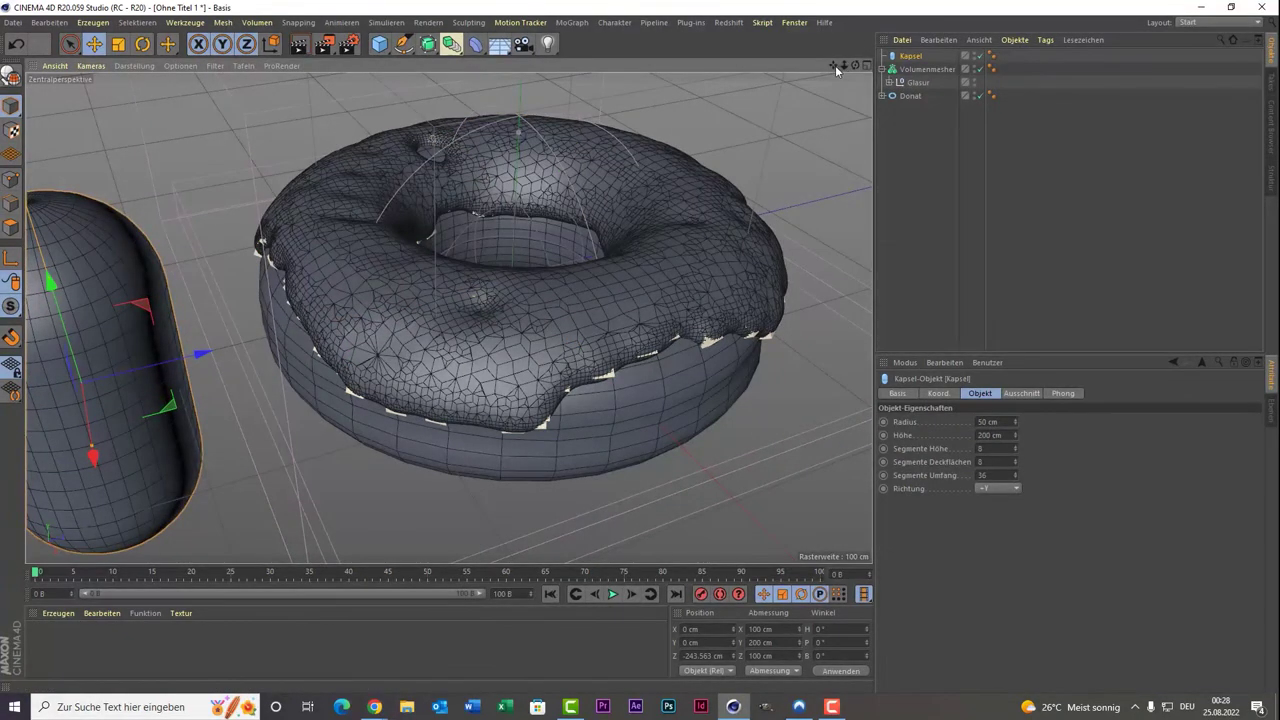
mouse_move(835, 65)
mouse_down()
mouse_move(449, 318)
mouse_move(473, 336)
mouse_up()
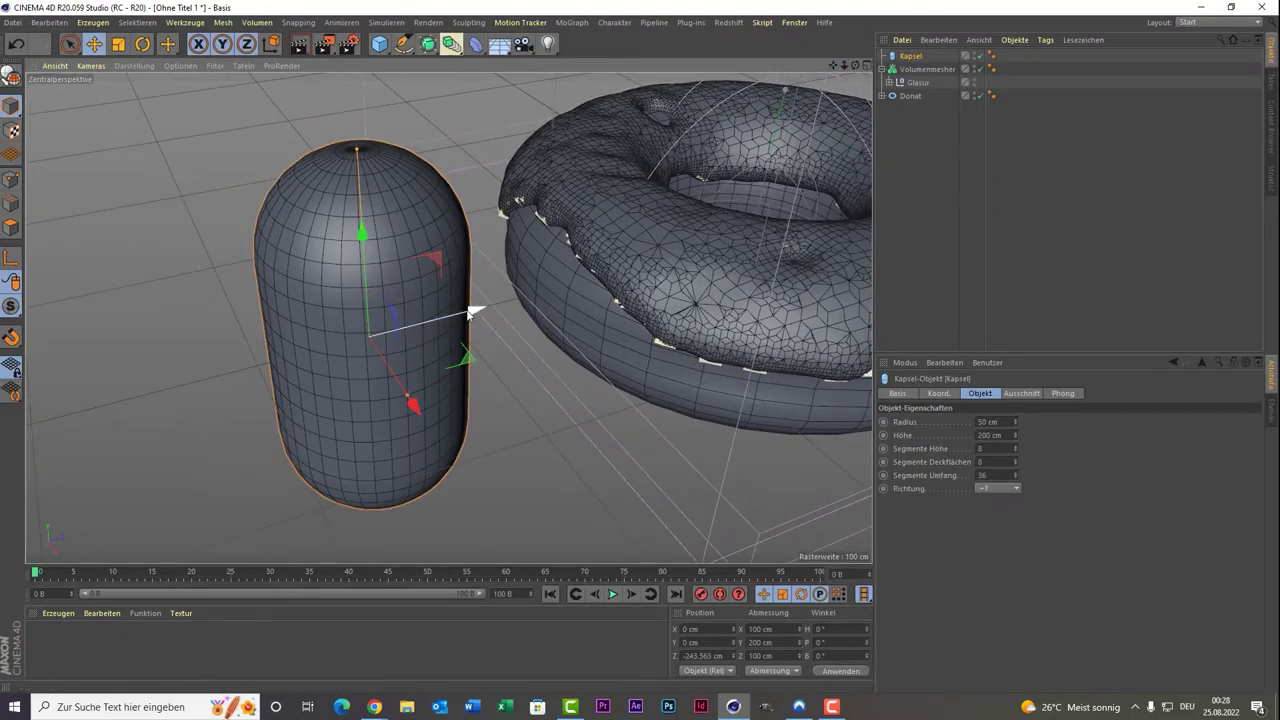
Shrink the capsule into a thin sprinkle of 1.353 cm radius and about 25 cm height.
drag(357, 150, 400, 265)
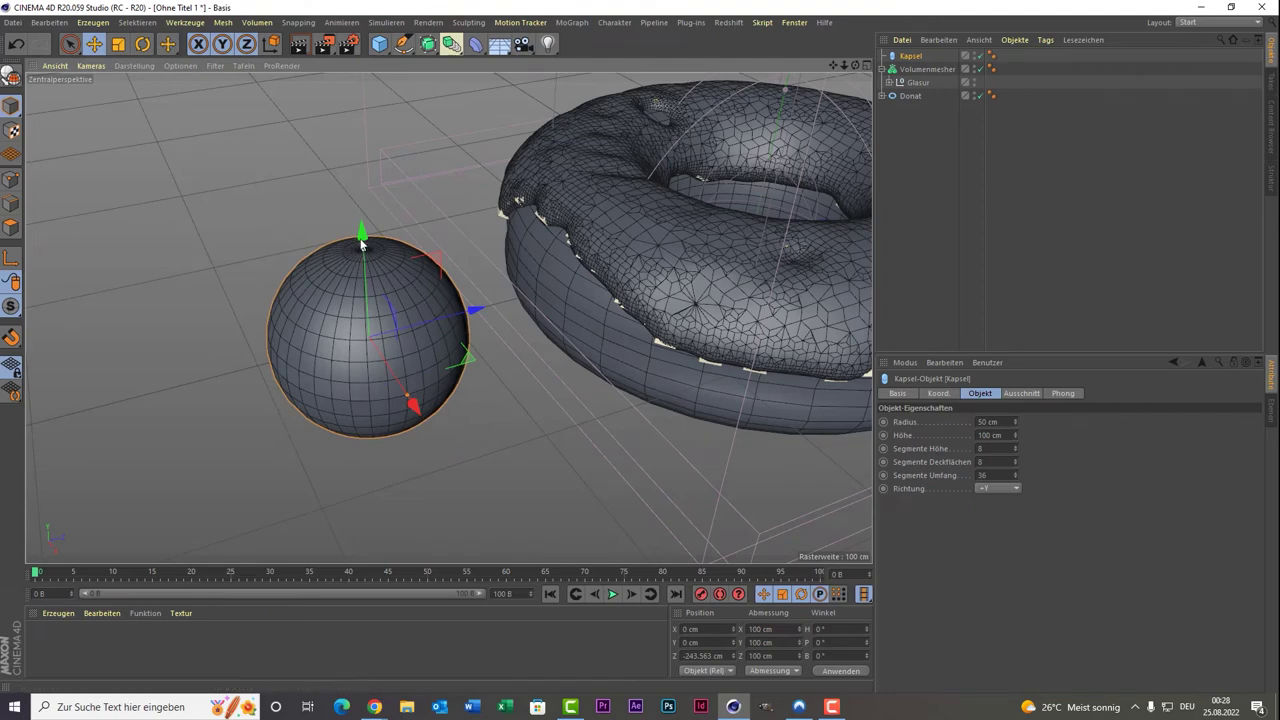
drag(361, 248, 358, 180)
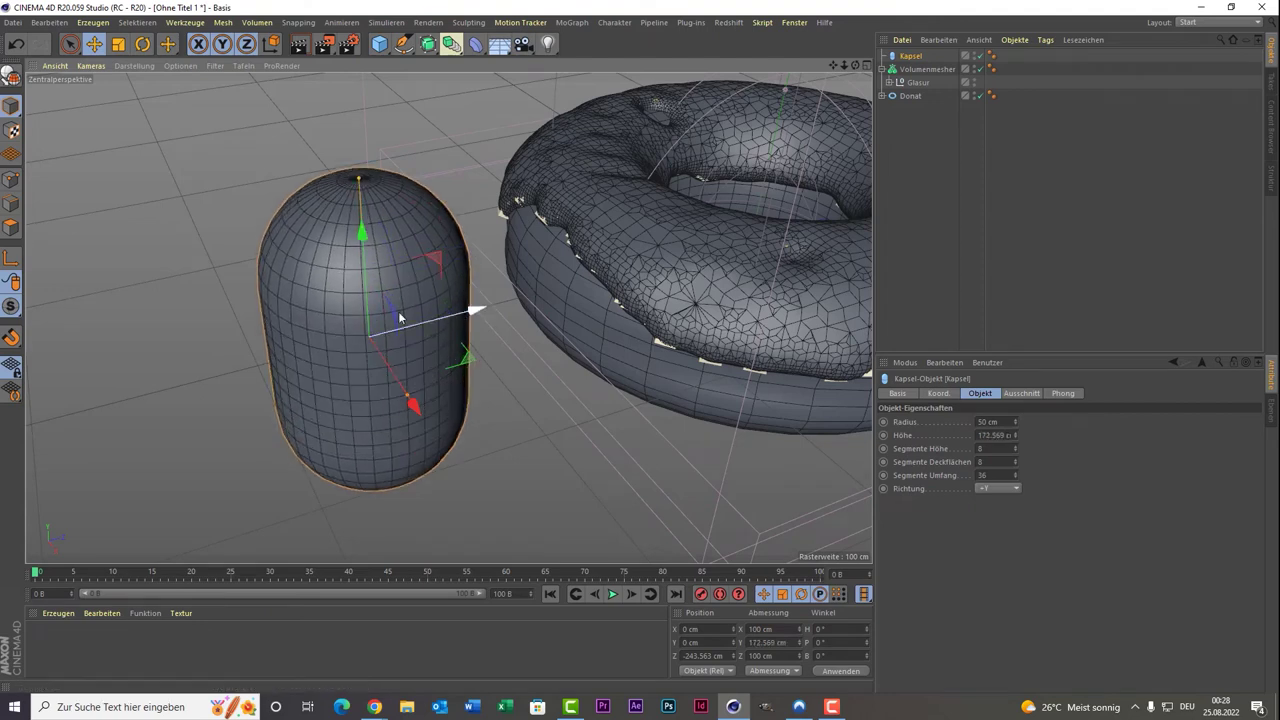
drag(470, 311, 338, 344)
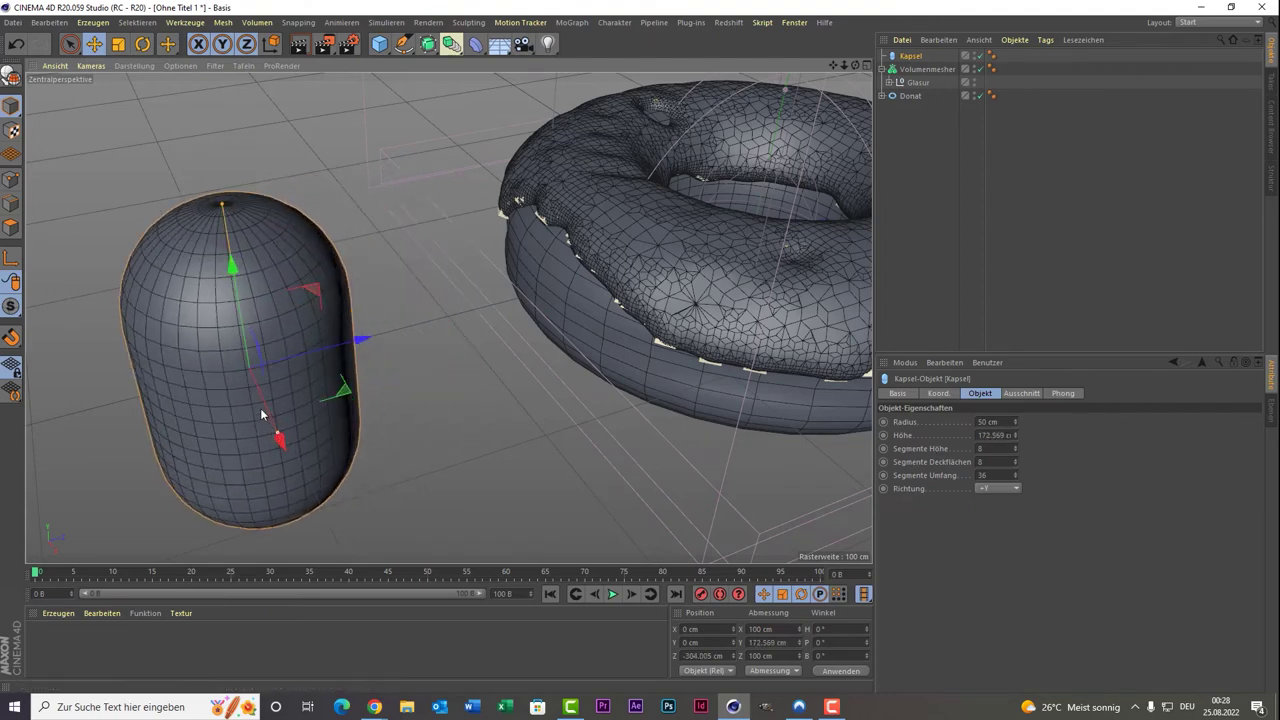
drag(261, 414, 251, 373)
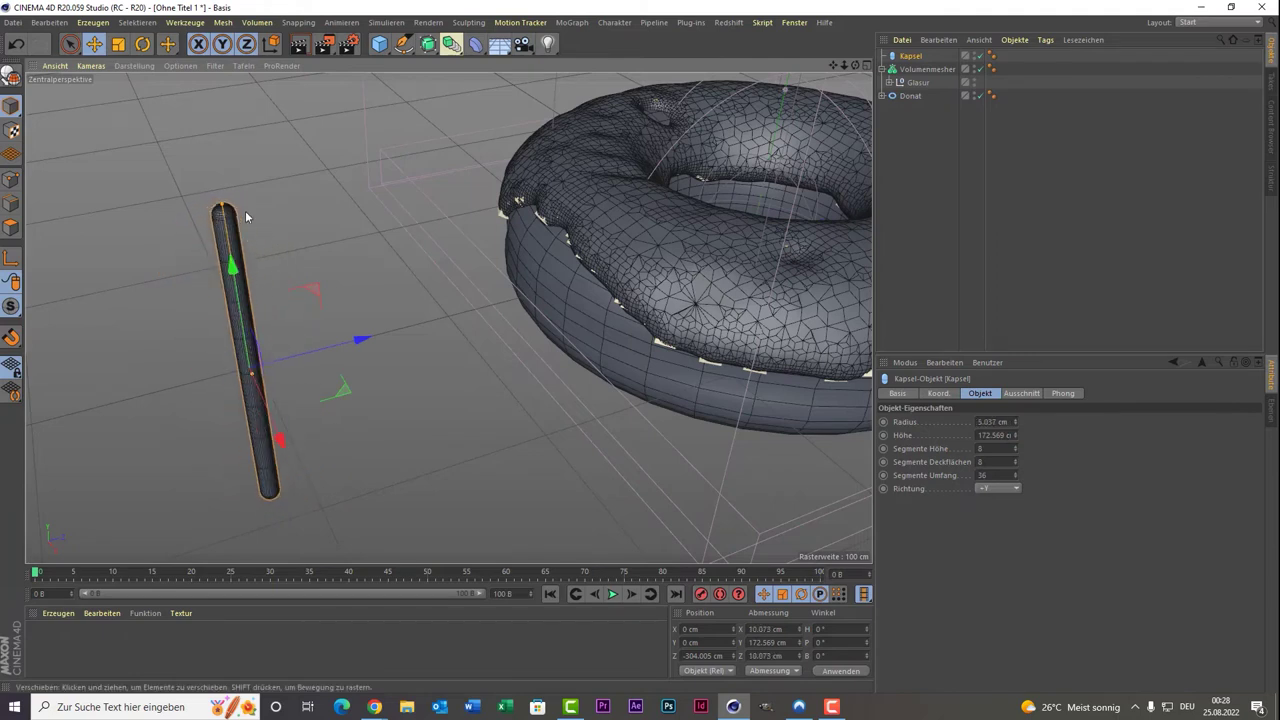
mouse_move(223, 208)
mouse_down()
mouse_move(229, 358)
mouse_move(254, 374)
mouse_up()
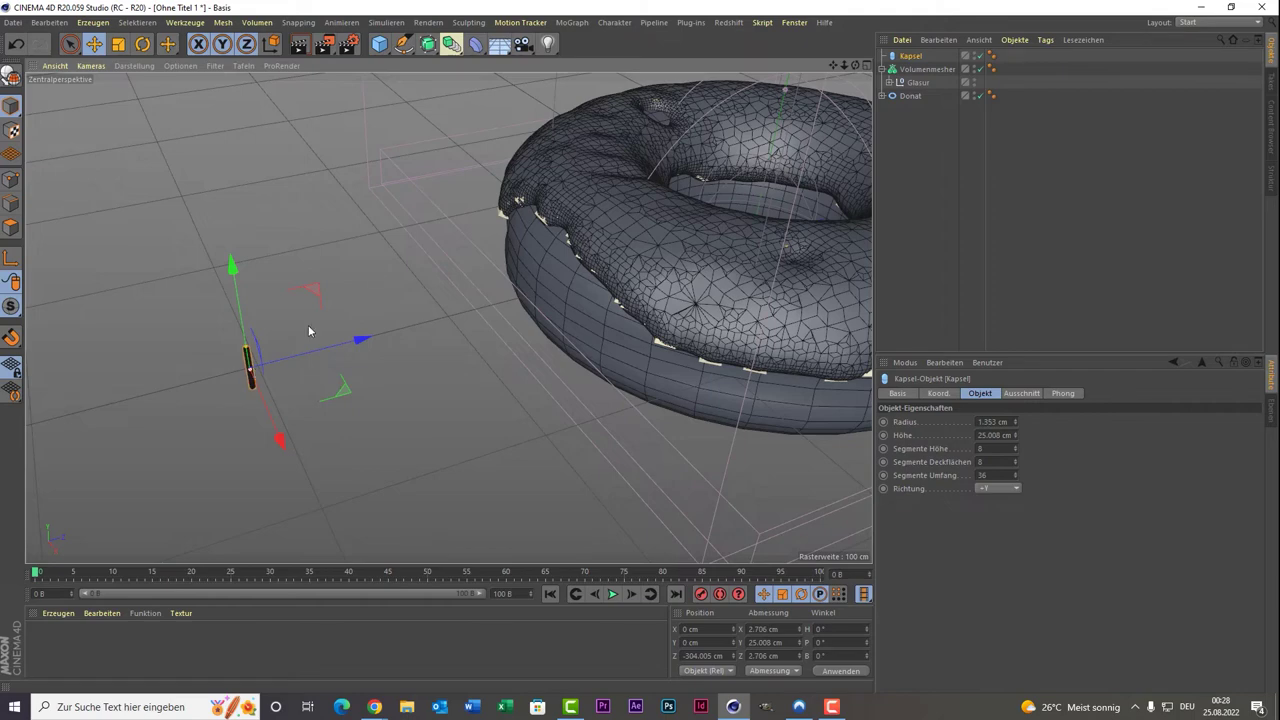
Maximize the Cinema 4D program window.
scroll(379, 258, down, 2)
scroll(380, 260, down, 1)
scroll(384, 250, up, 3)
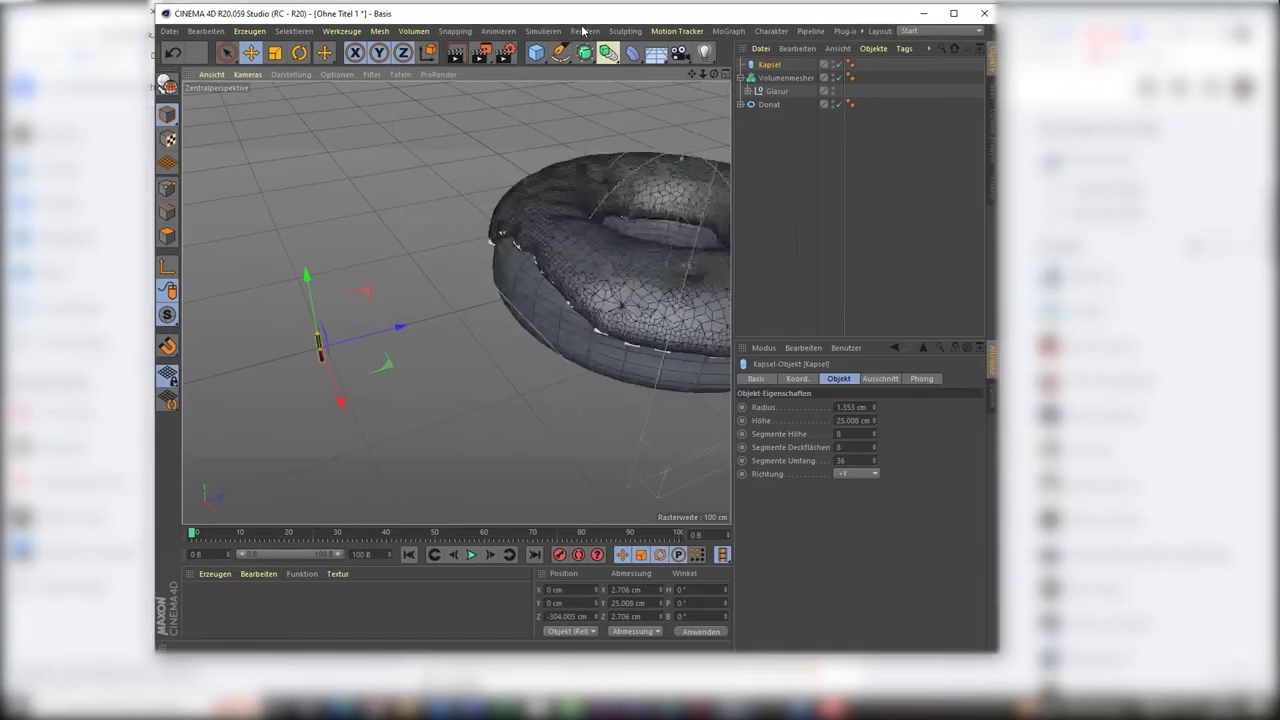
click(583, 31)
click(955, 14)
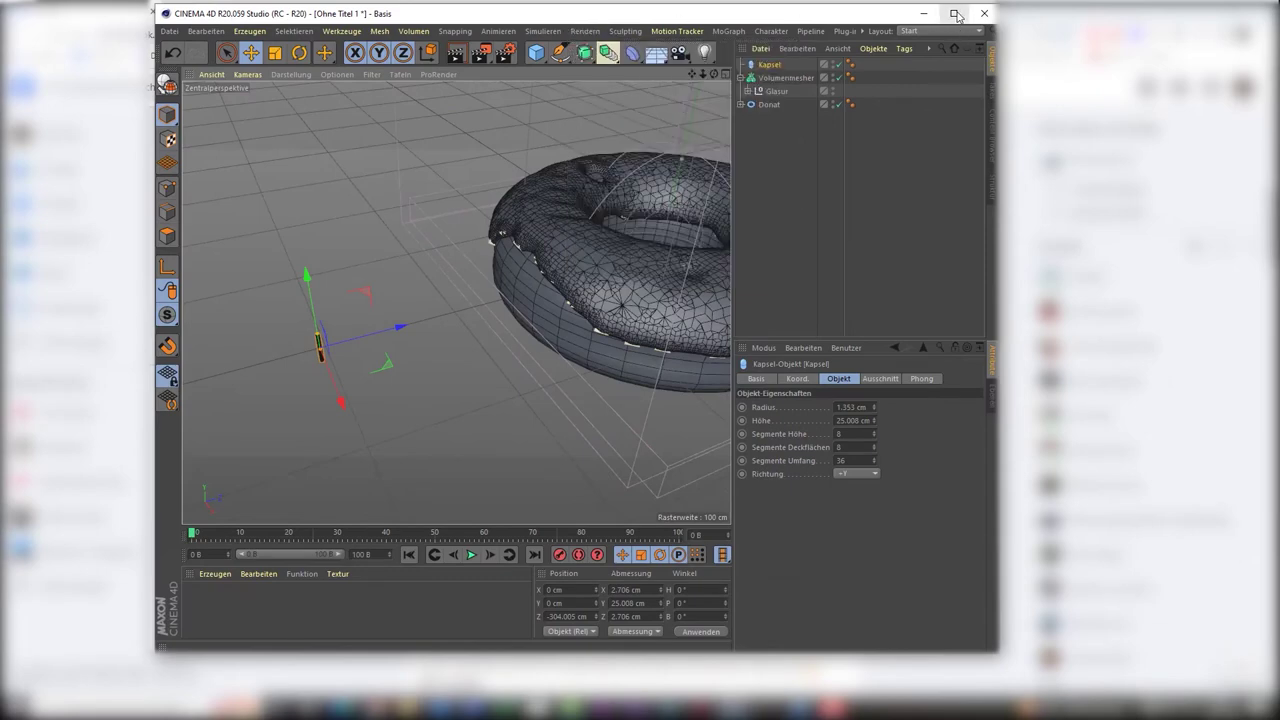
click(955, 14)
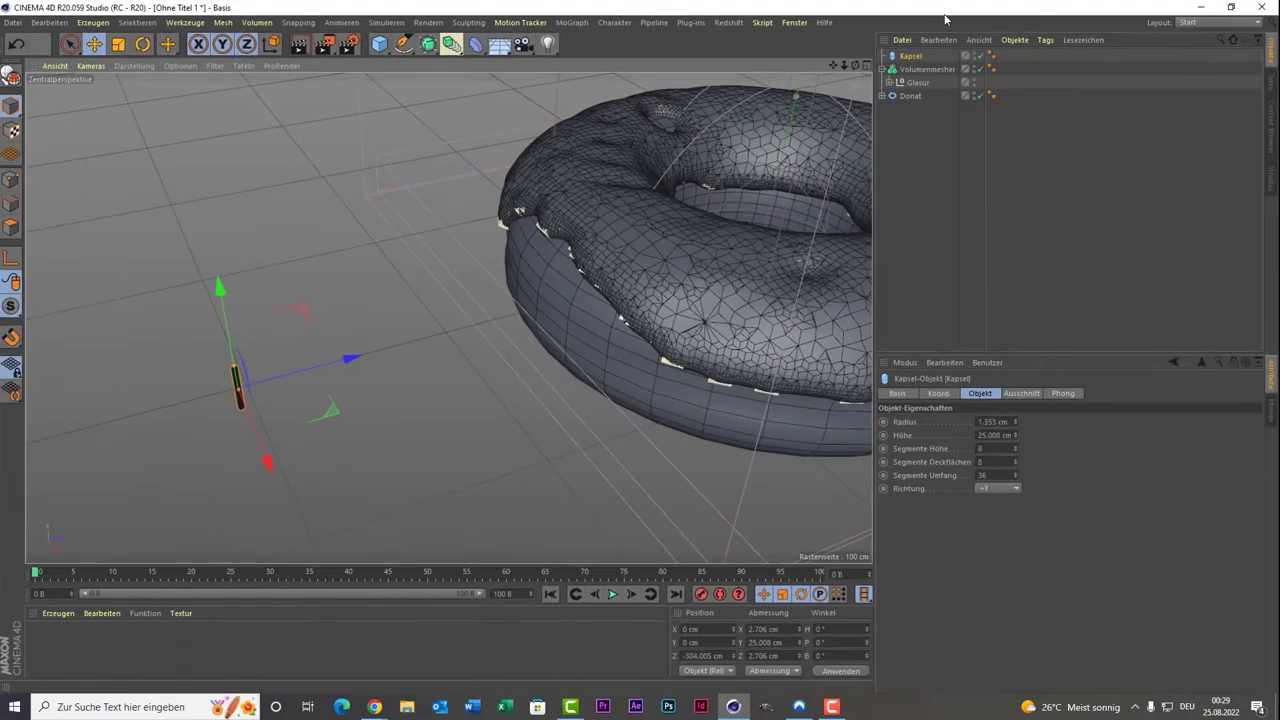
Add a Klon cloner holding the capsule and scatter its clones over the Volumenmesher glaze.
click(562, 24)
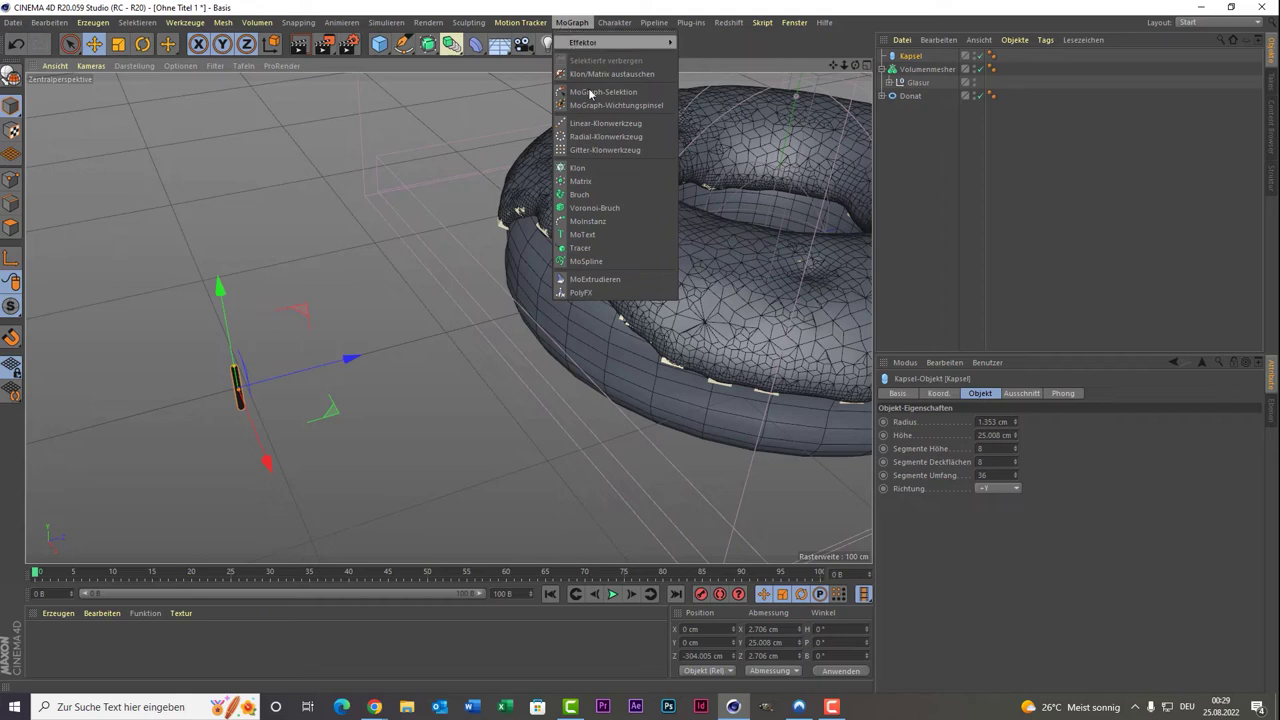
click(615, 168)
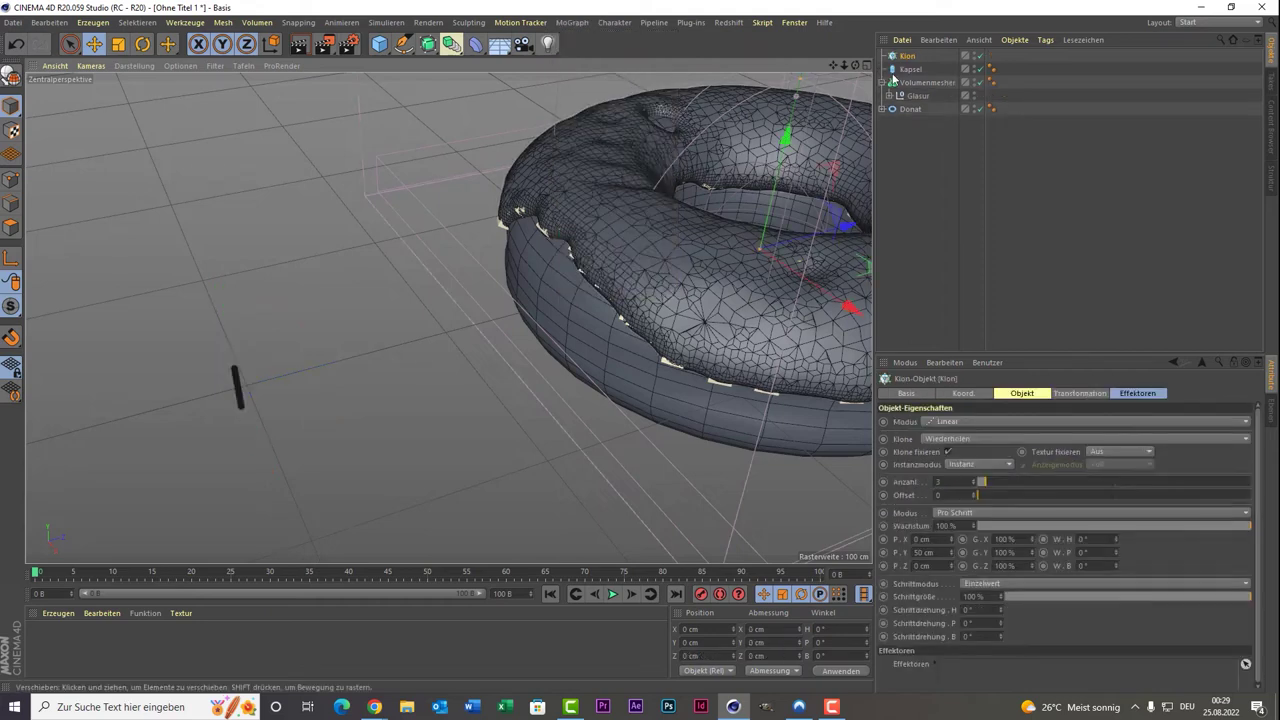
drag(910, 69, 905, 57)
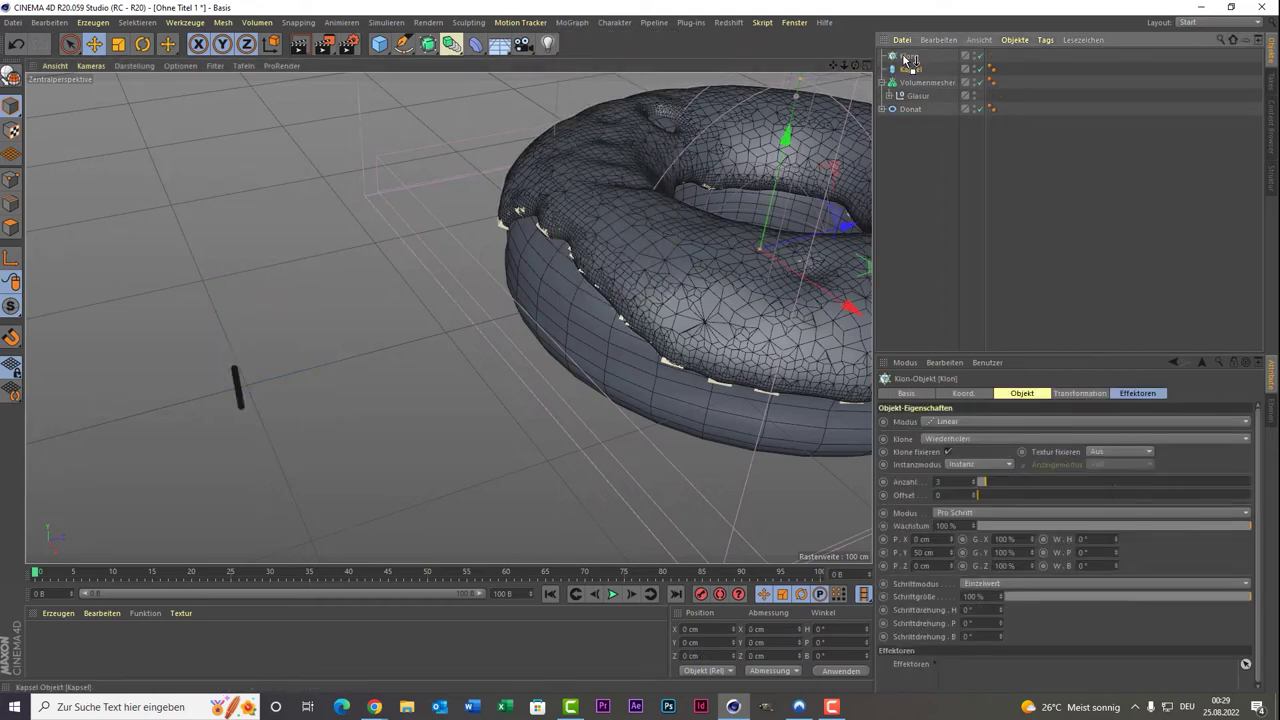
click(905, 57)
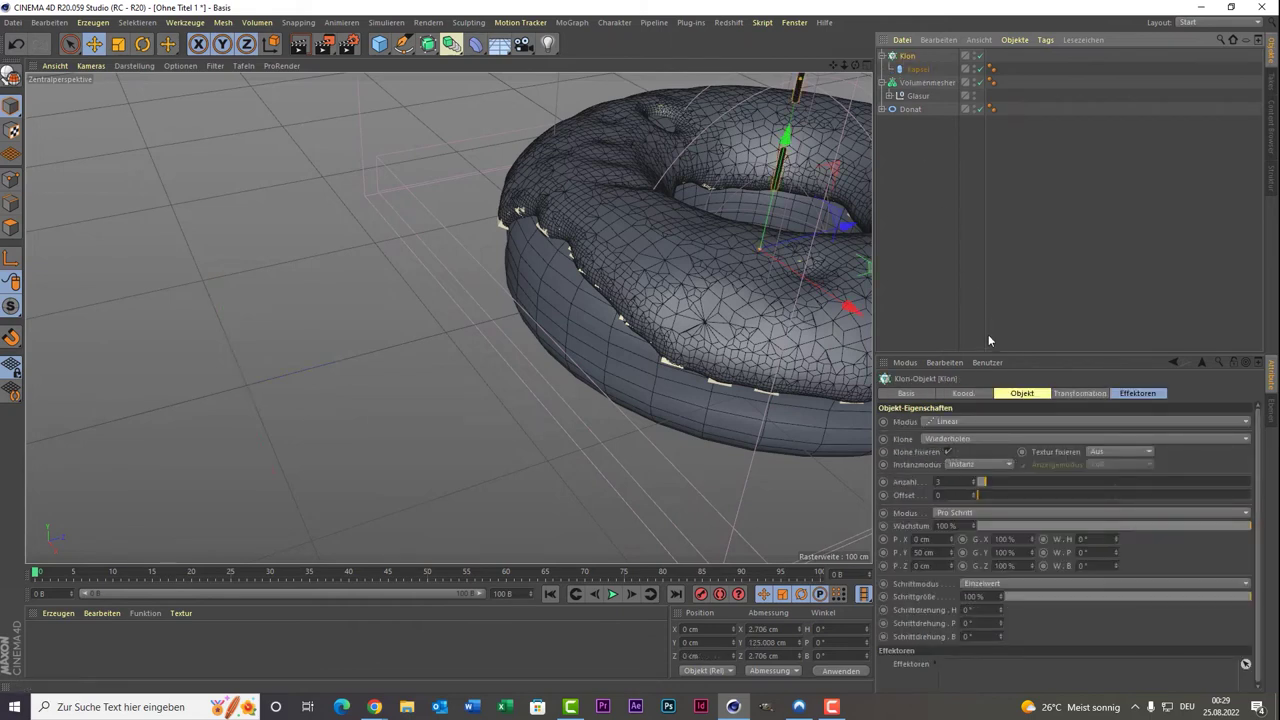
click(982, 422)
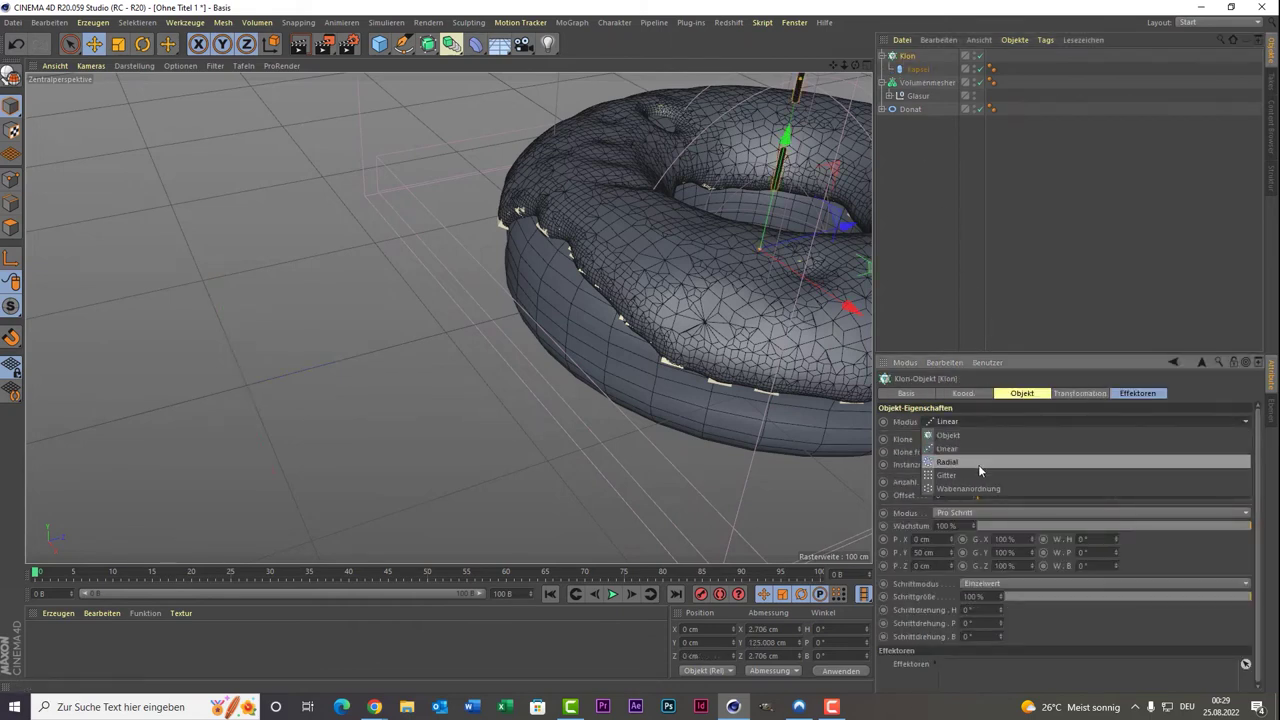
click(976, 437)
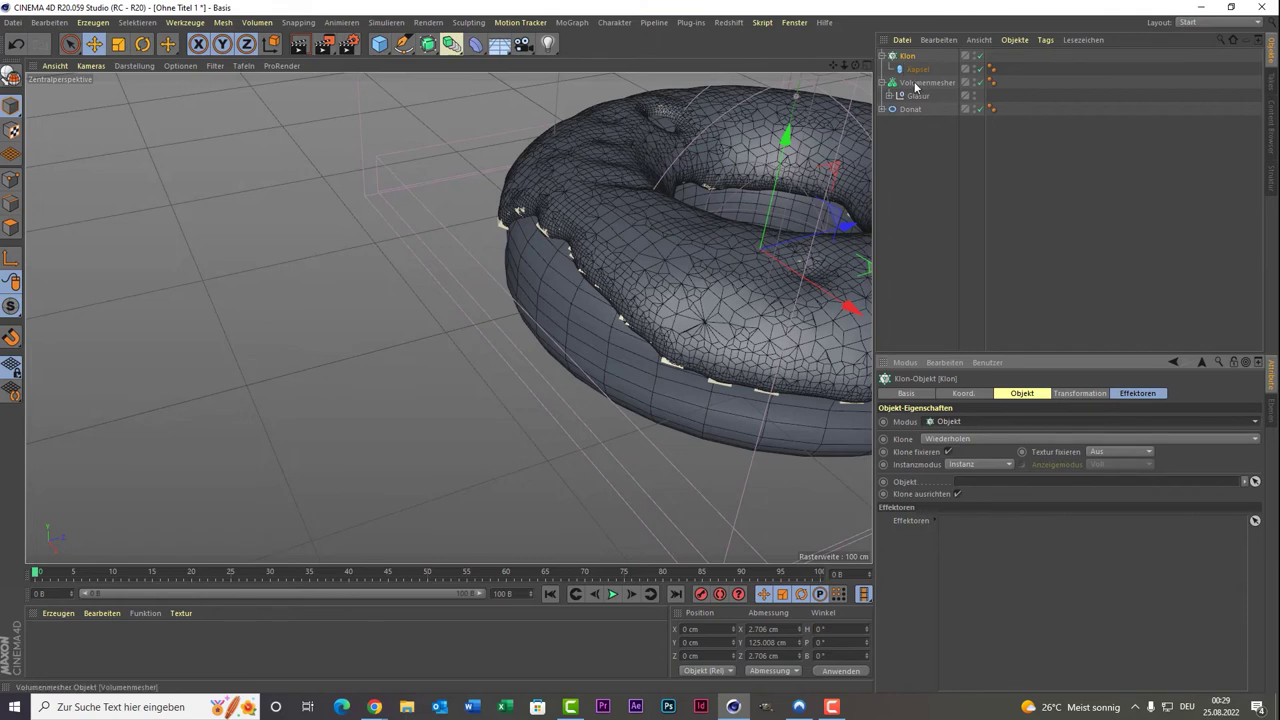
drag(916, 88, 1018, 483)
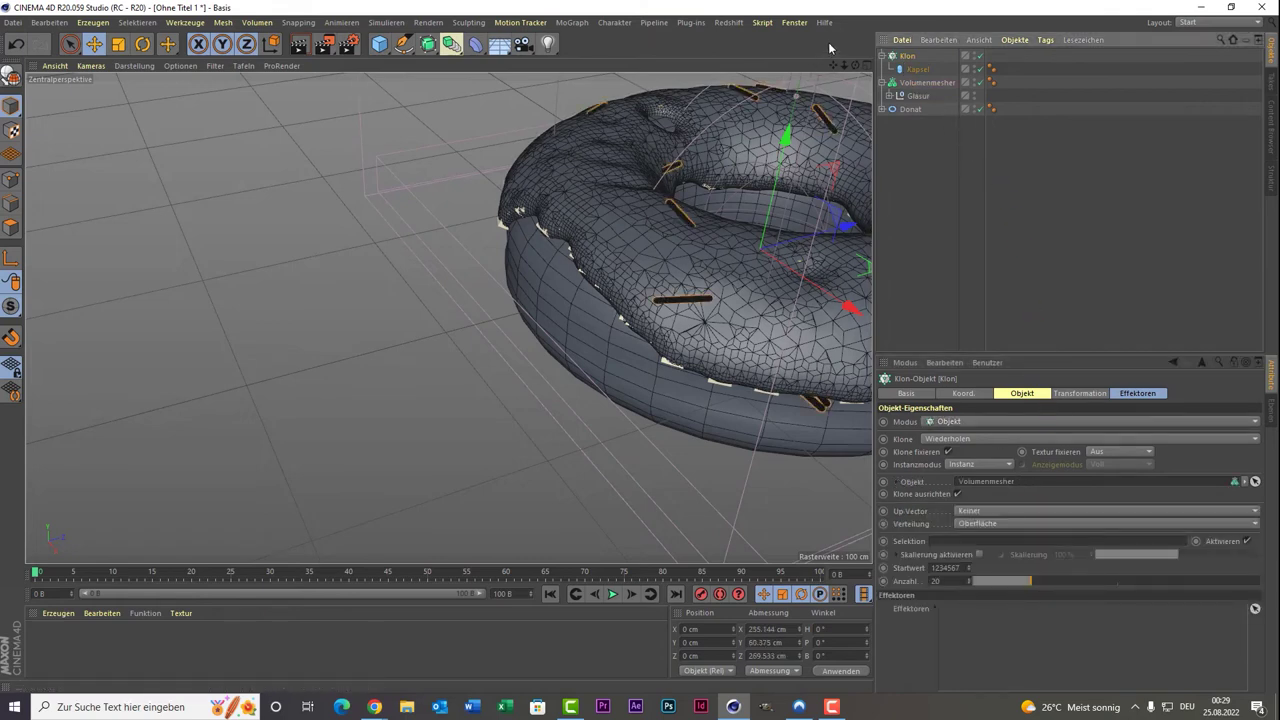
drag(839, 63, 836, 66)
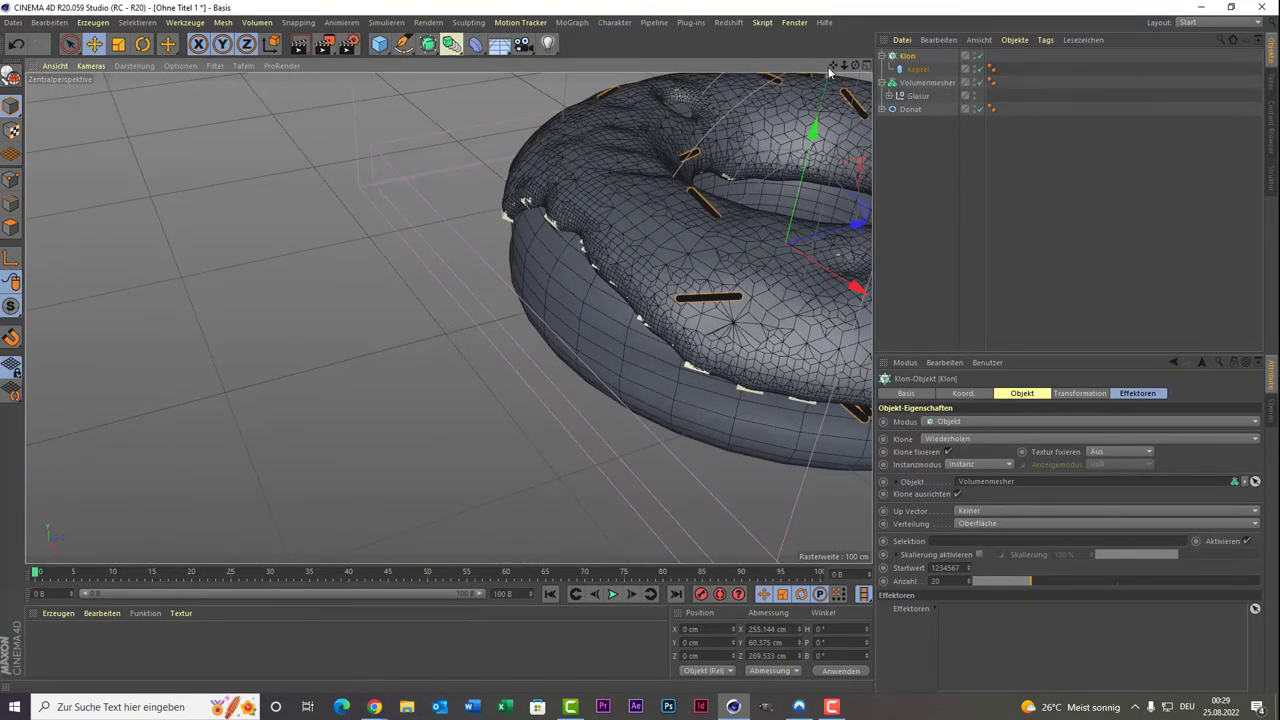
drag(829, 70, 772, 160)
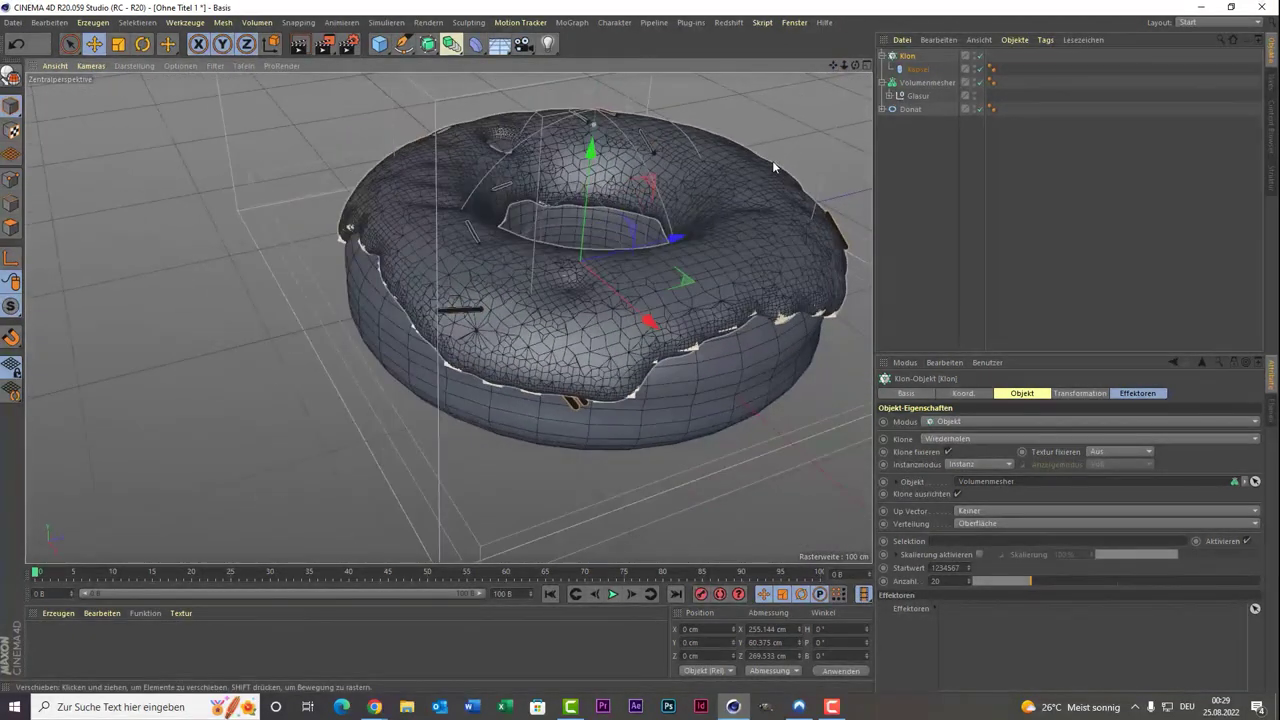
scroll(772, 160, up, 3)
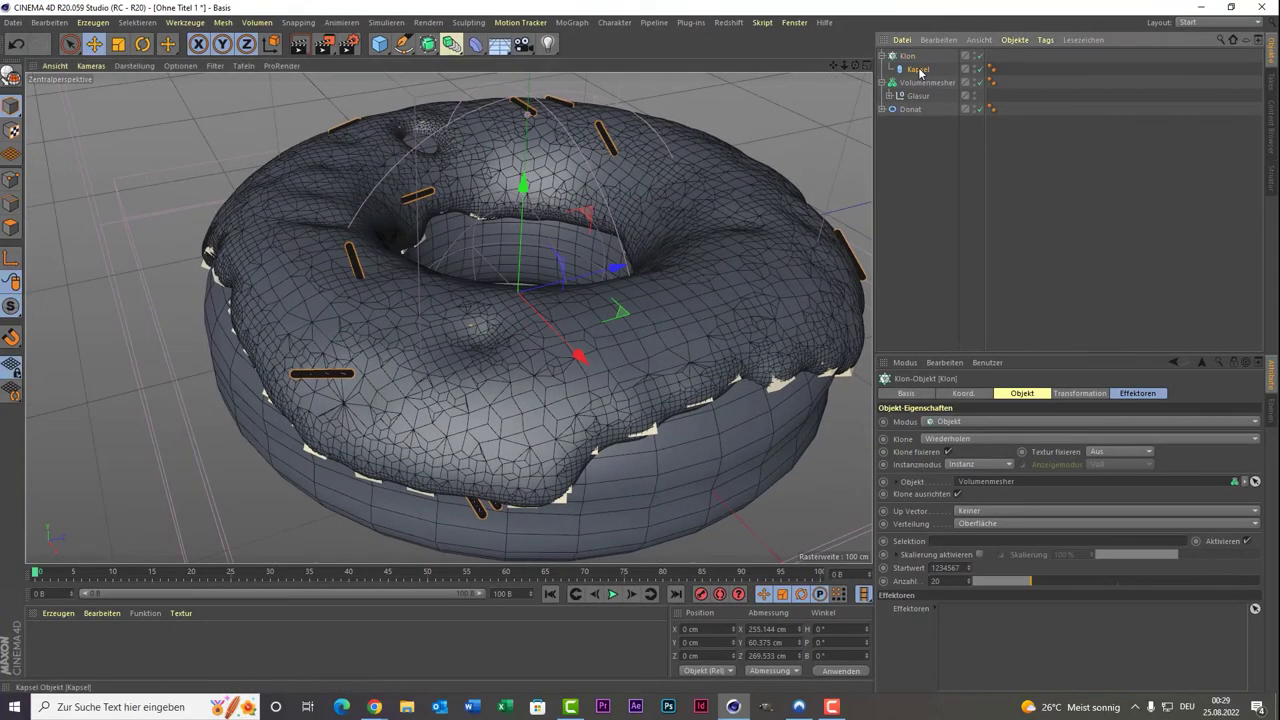
Shorten the Kapsel to about 10.9 cm outside the cloner, then put it back under Klon.
drag(920, 72, 925, 190)
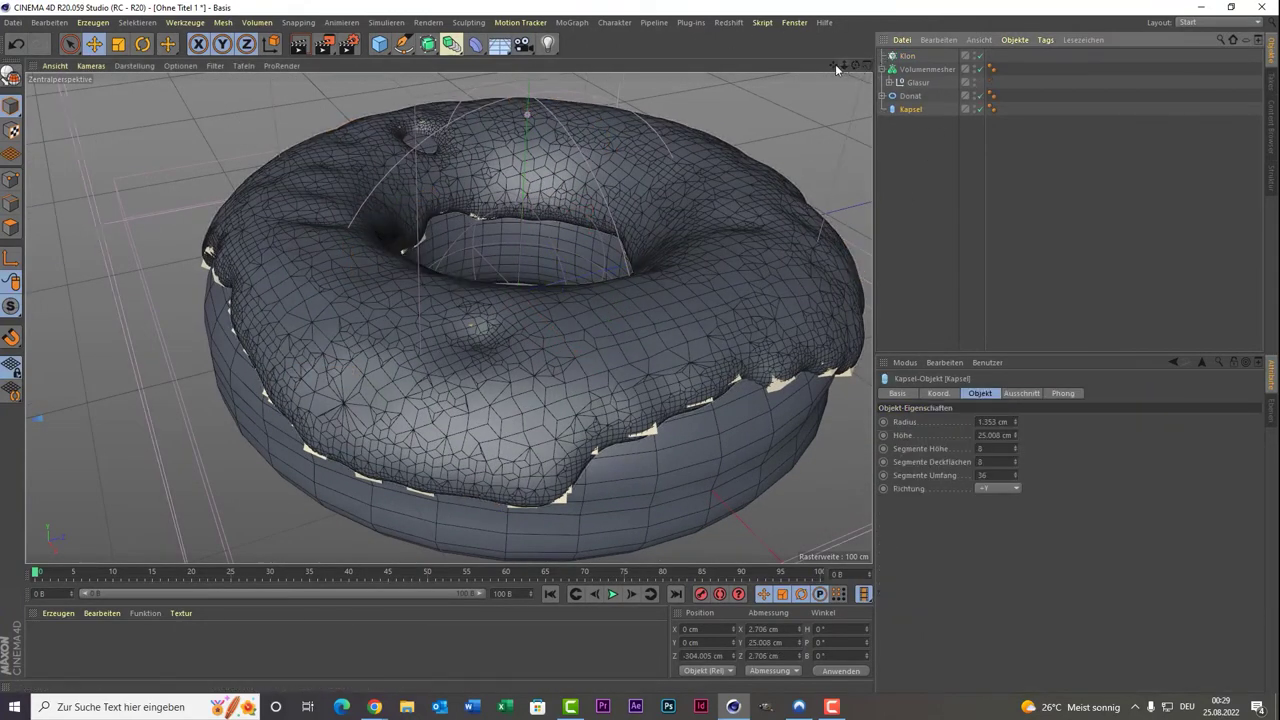
drag(836, 68, 140, 345)
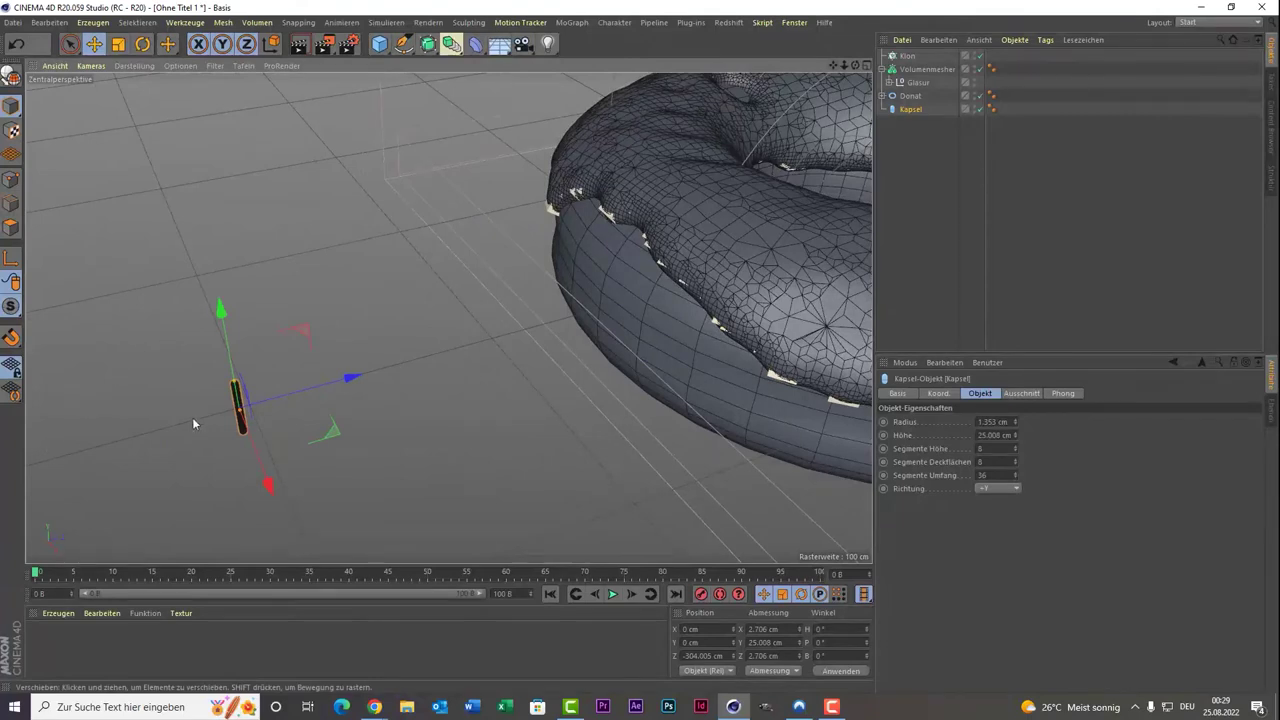
drag(237, 386, 237, 404)
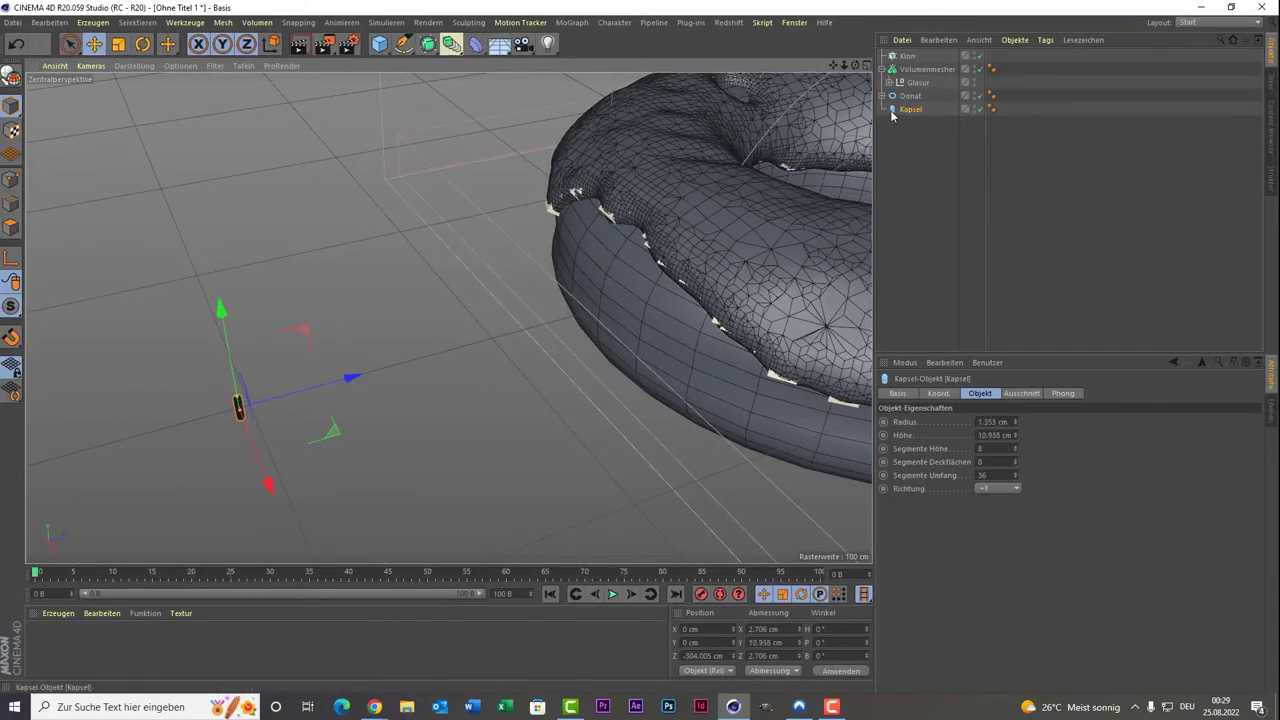
drag(893, 112, 905, 60)
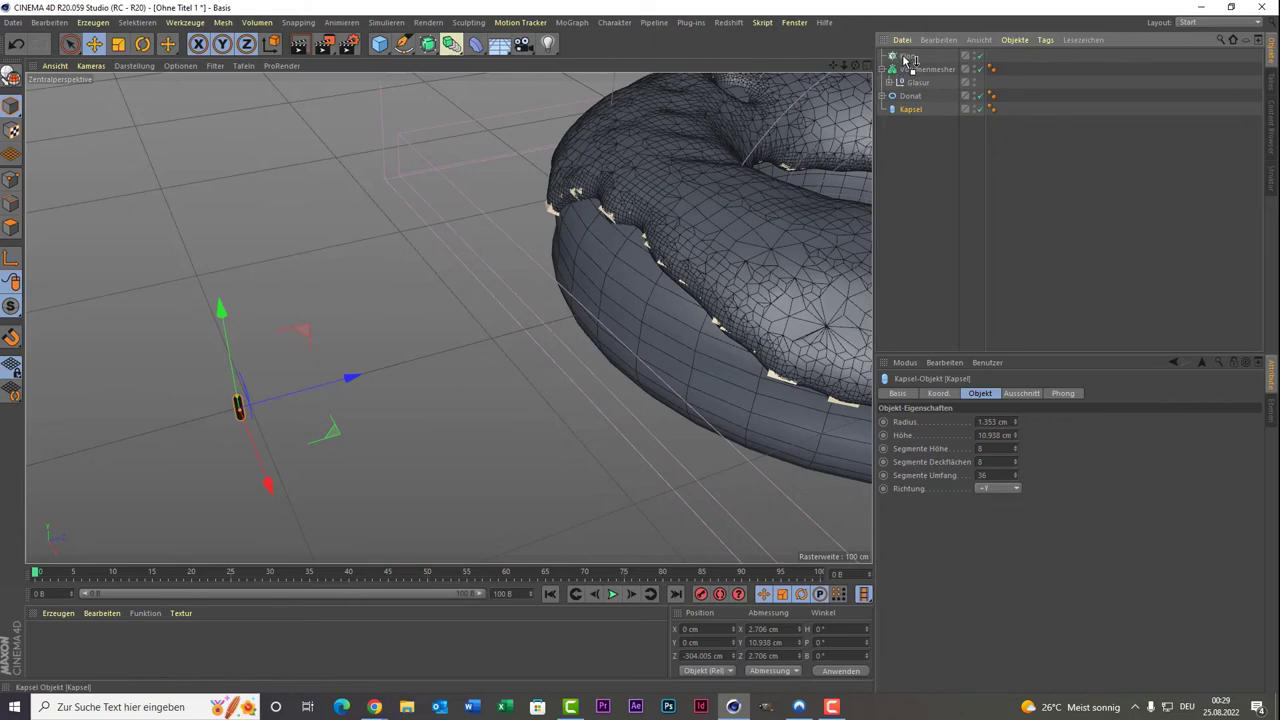
mouse_move(833, 65)
mouse_down()
mouse_move(449, 318)
mouse_move(667, 274)
mouse_up()
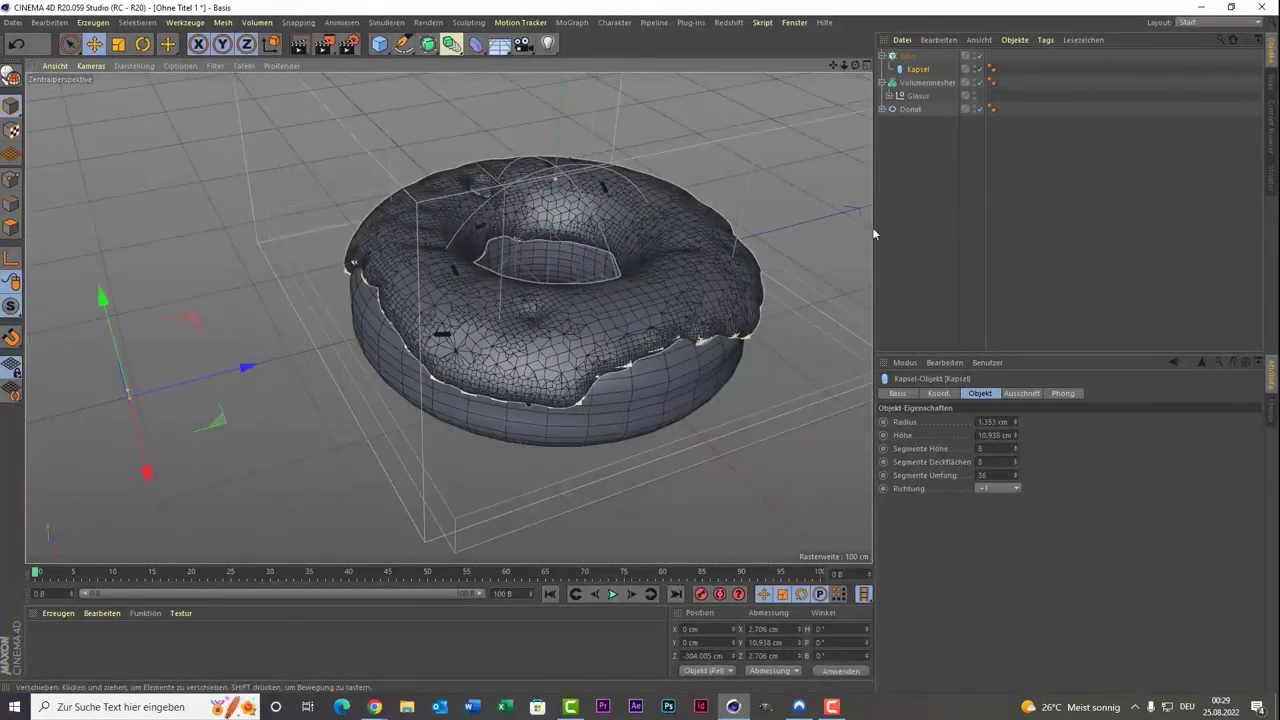
click(907, 56)
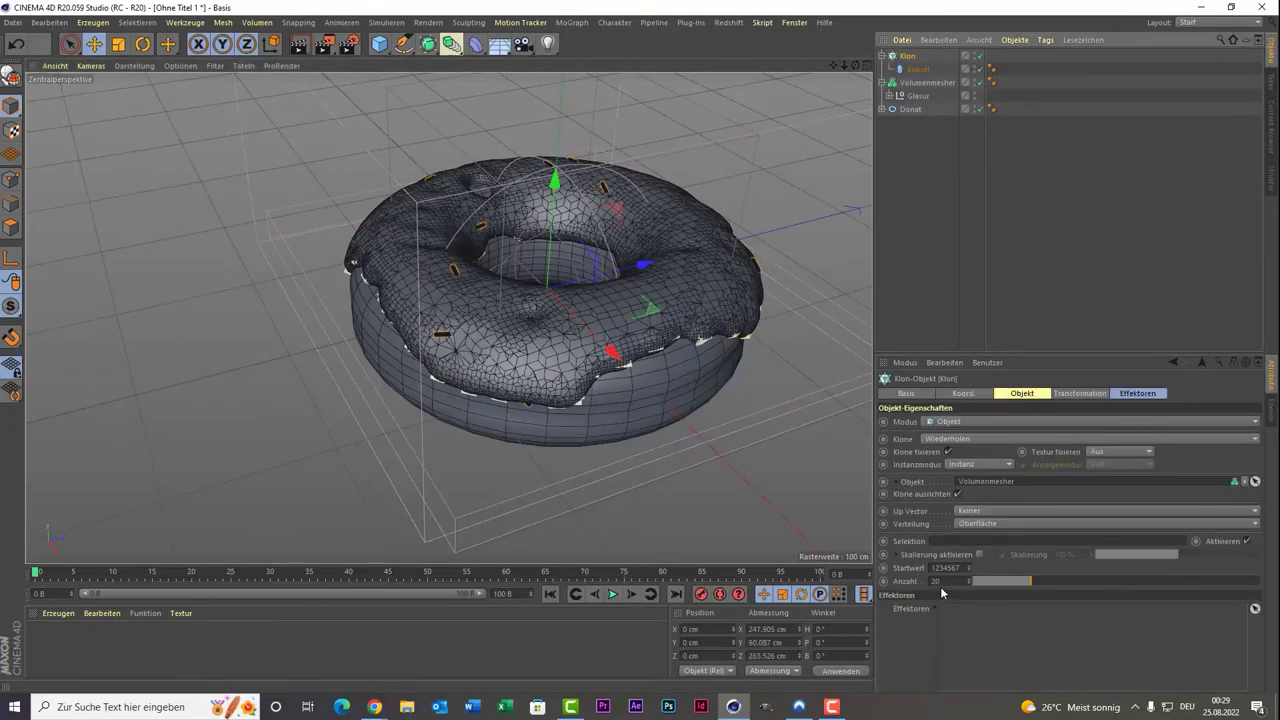
Set the Klon clone count, trying 4000 and 1000 before settling on 500 sprinkles.
click(945, 581)
text(4000)
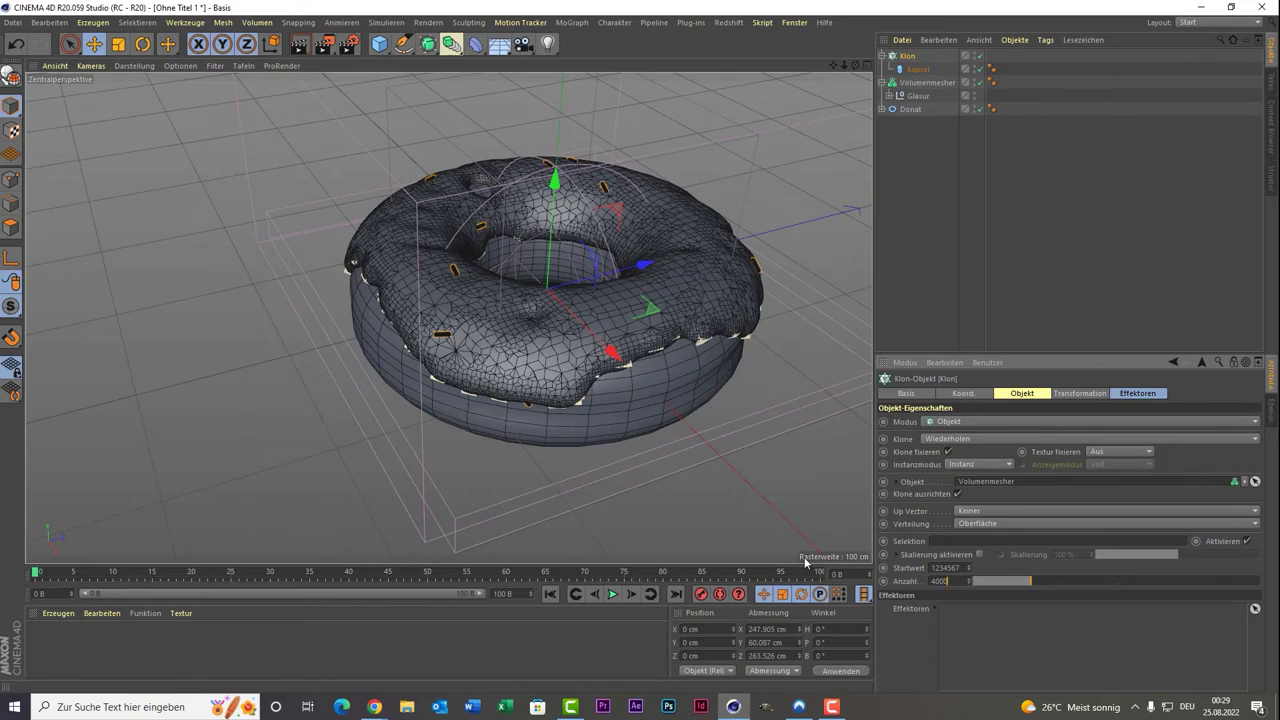
key(Return)
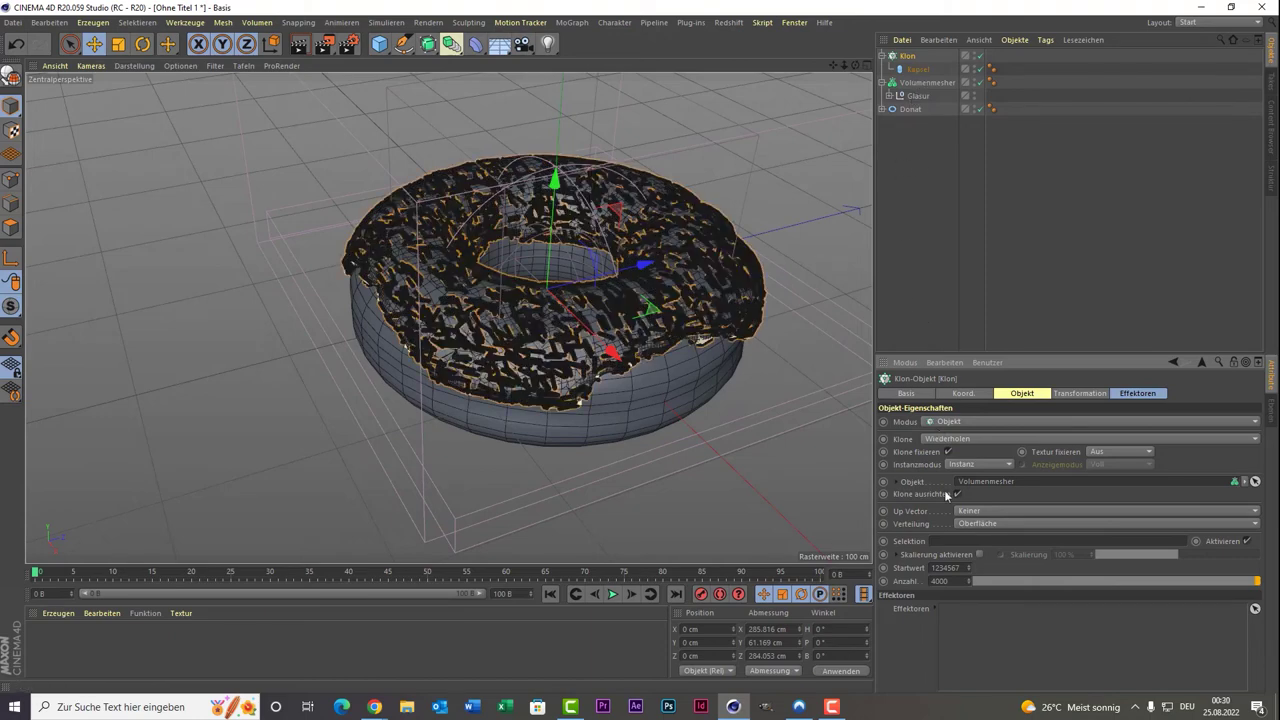
double_click(945, 581)
text(3)
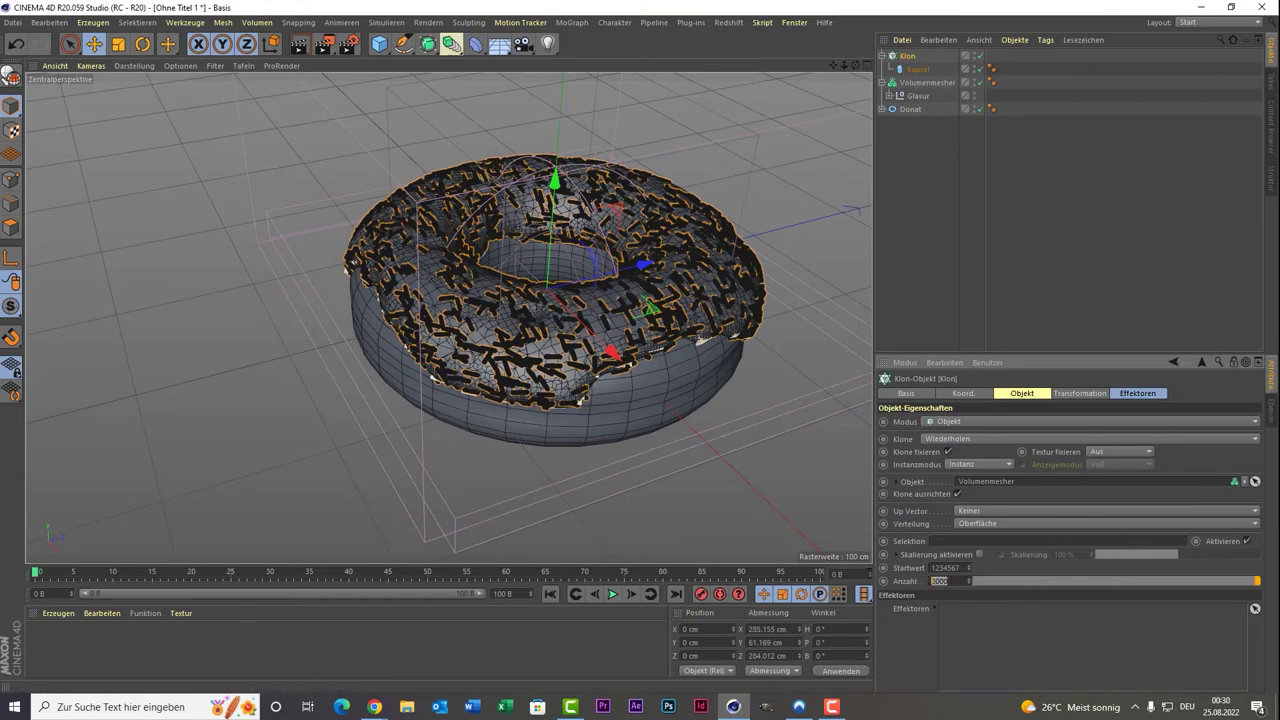
text(1)
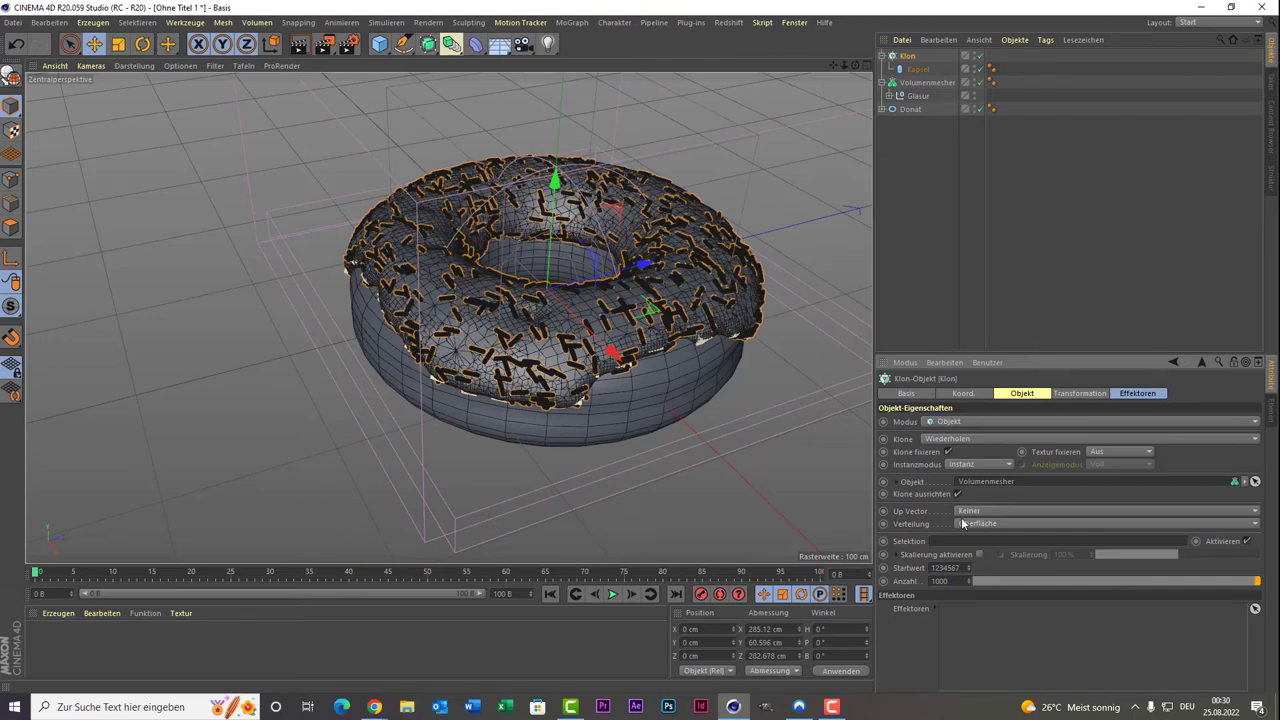
double_click(940, 581)
text(5)
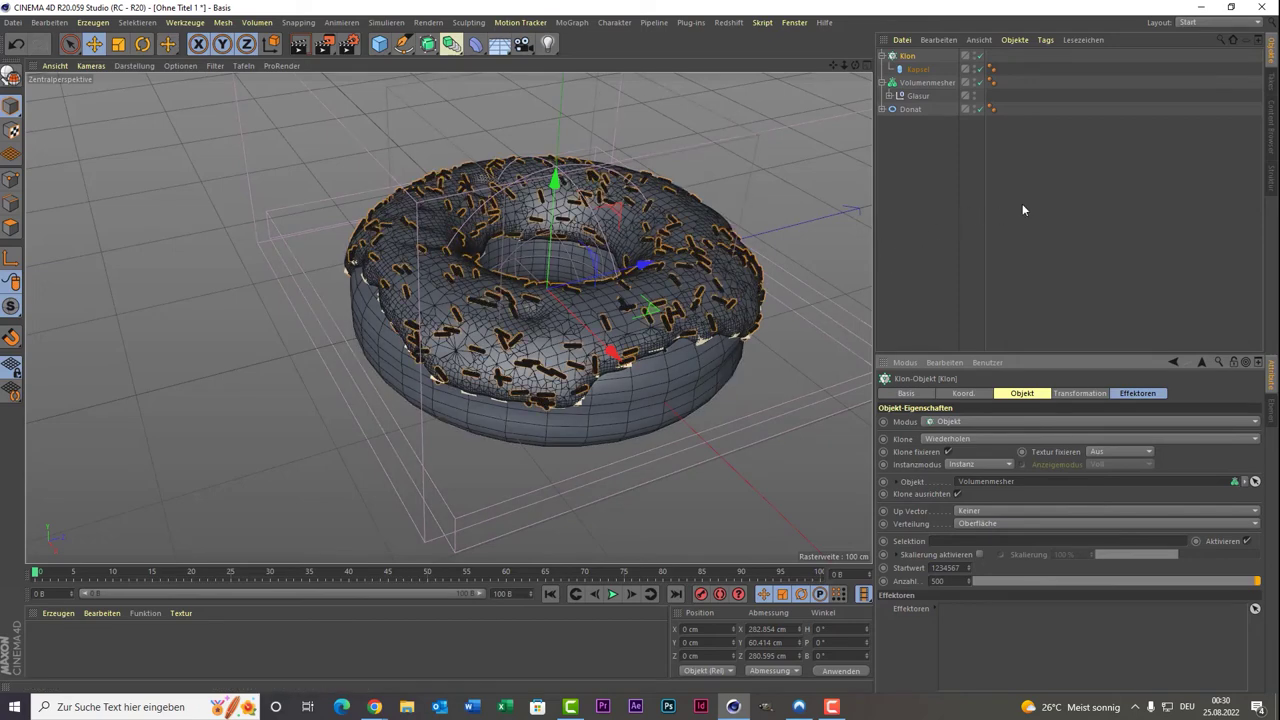
click(997, 156)
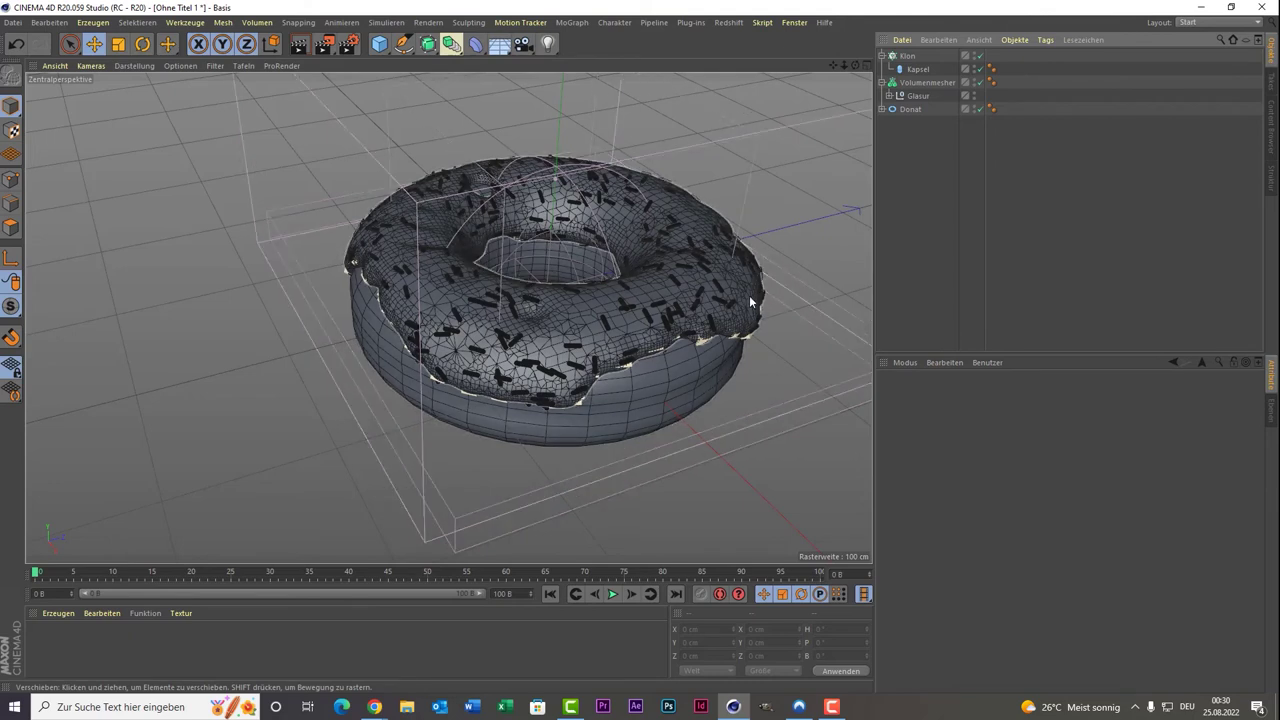
click(905, 57)
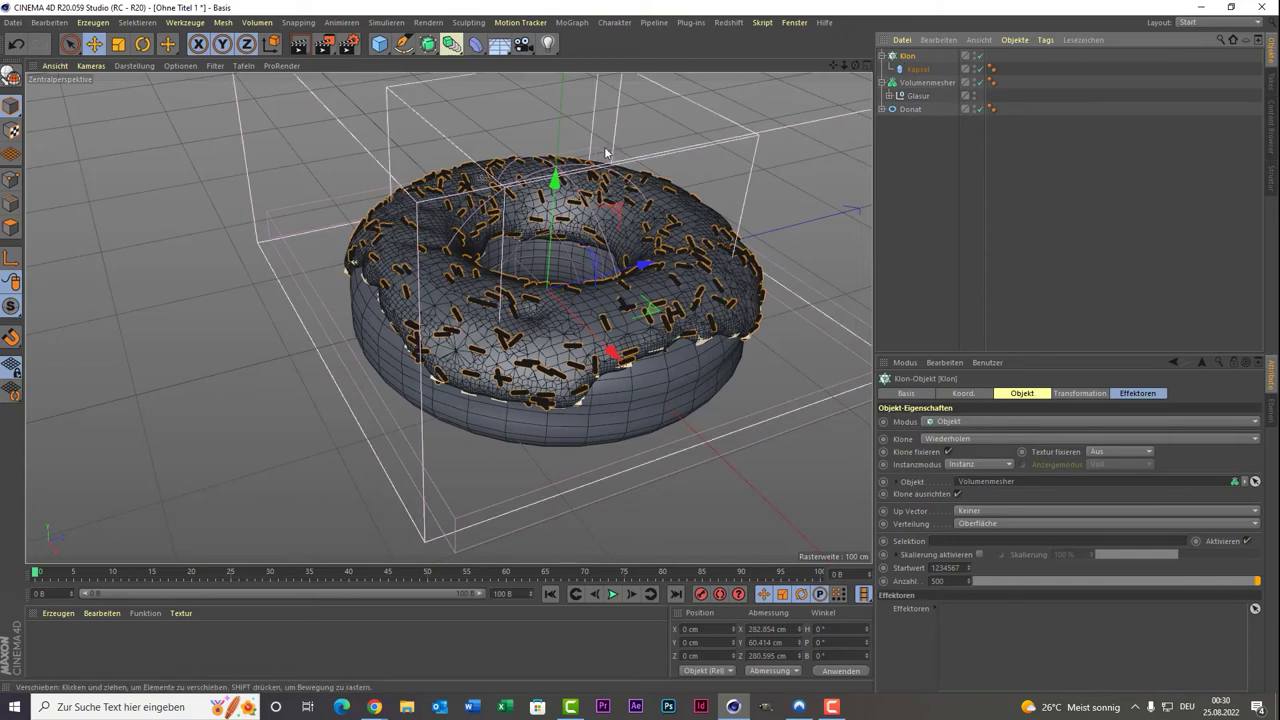
Add a Simpel effector with P.Y 0 cm and a Würfelfeld in its falloff.
click(572, 22)
mouse_move(600, 42)
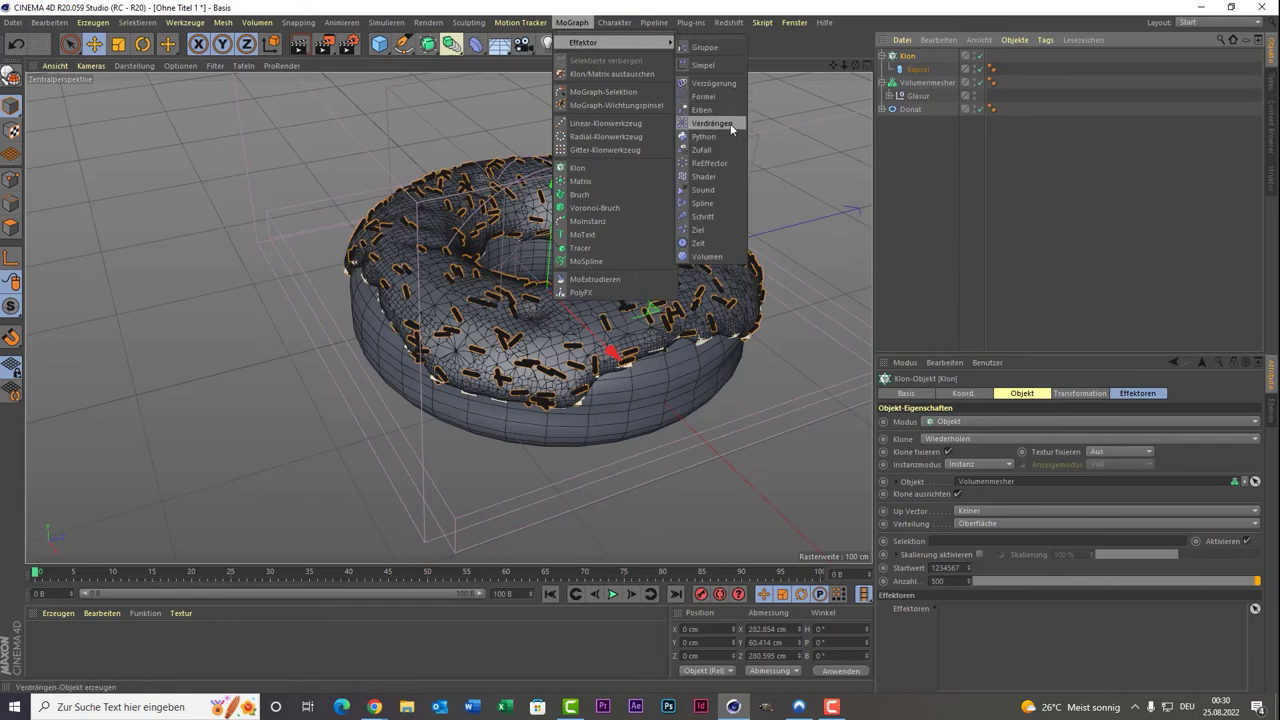
click(703, 65)
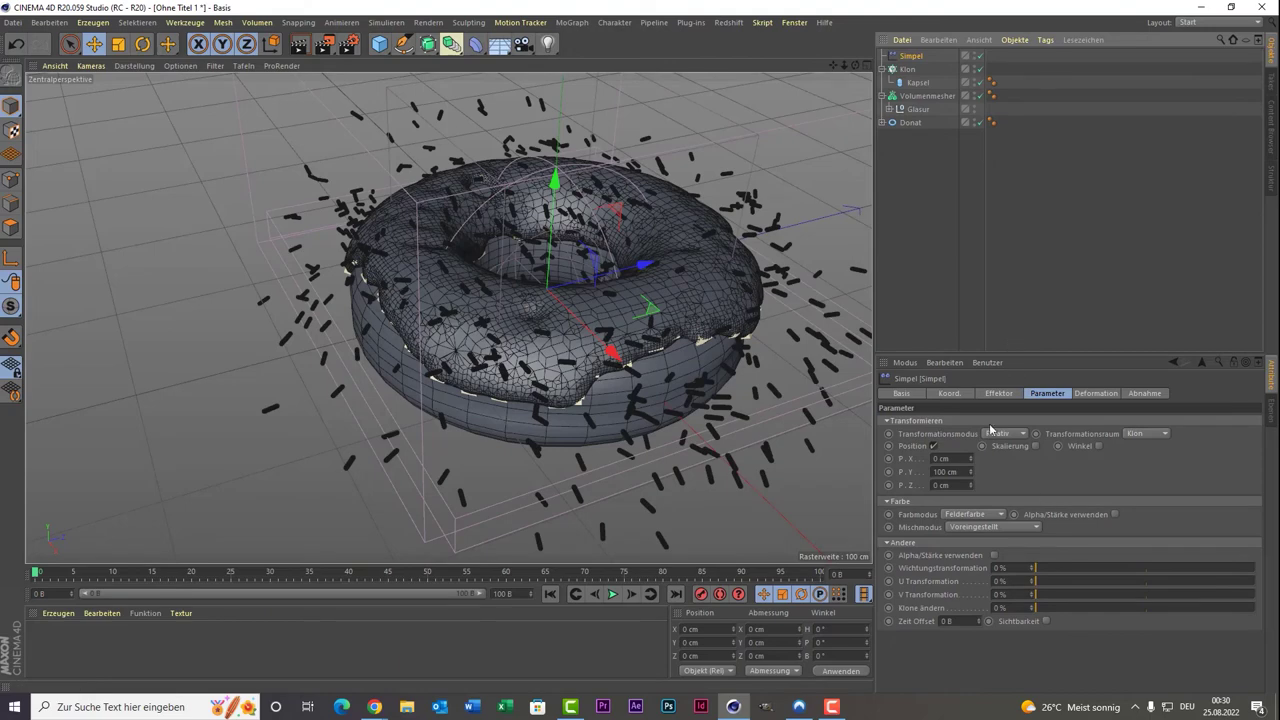
double_click(955, 472)
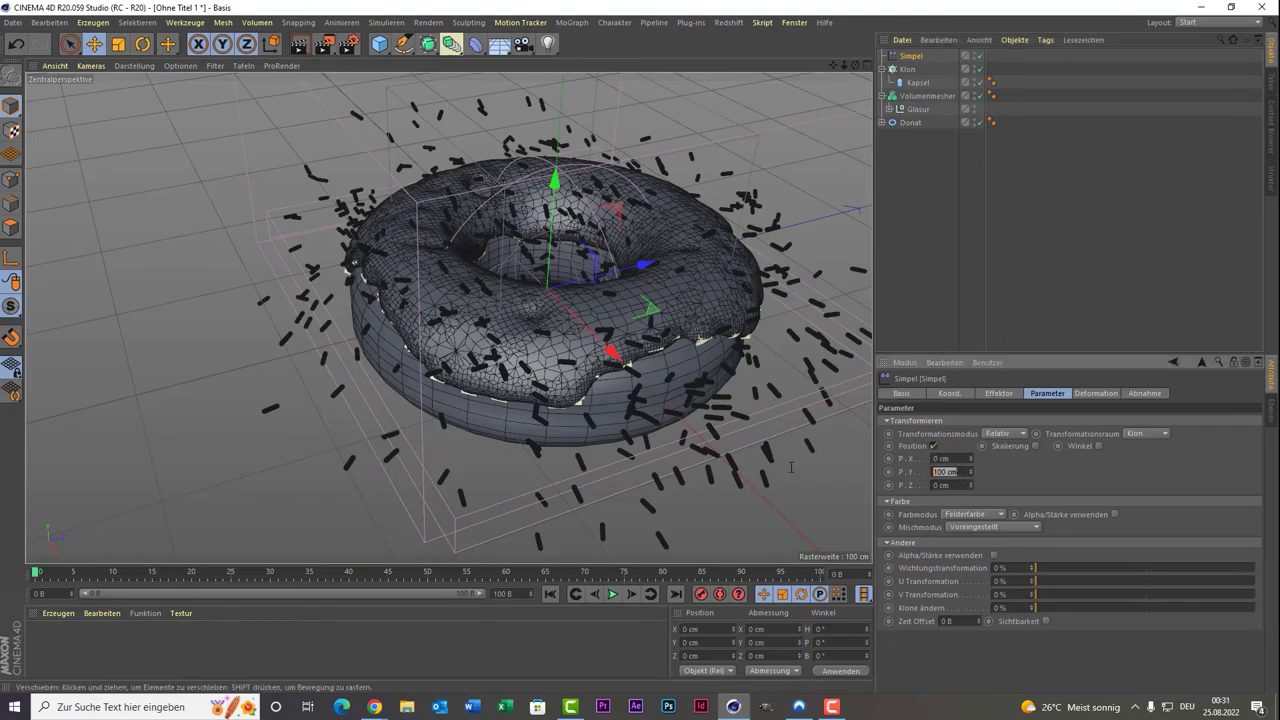
text(0)
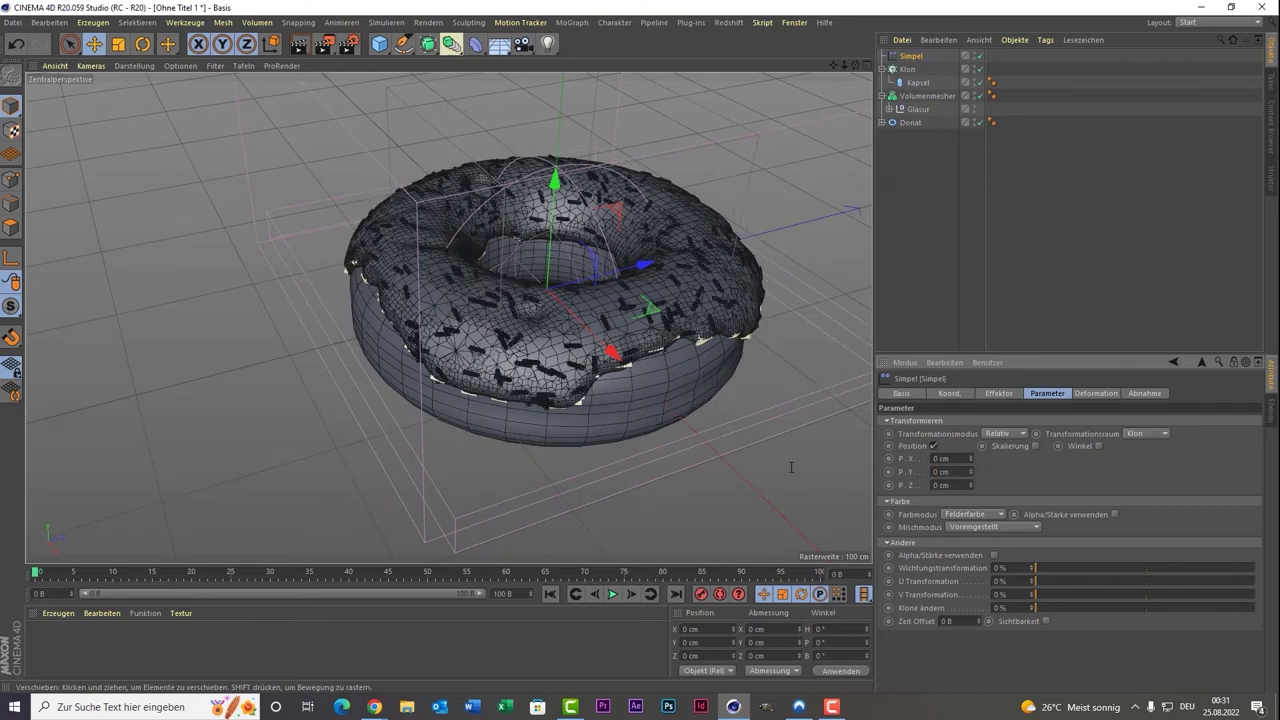
click(1160, 394)
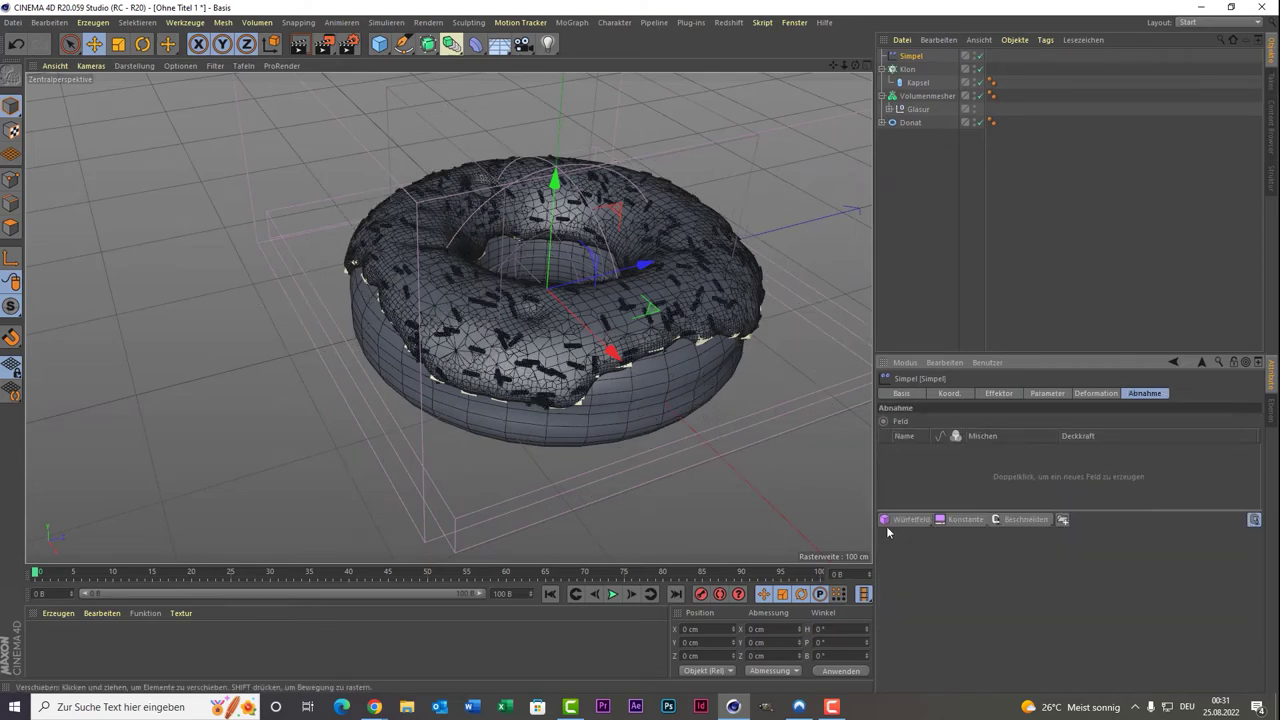
click(901, 520)
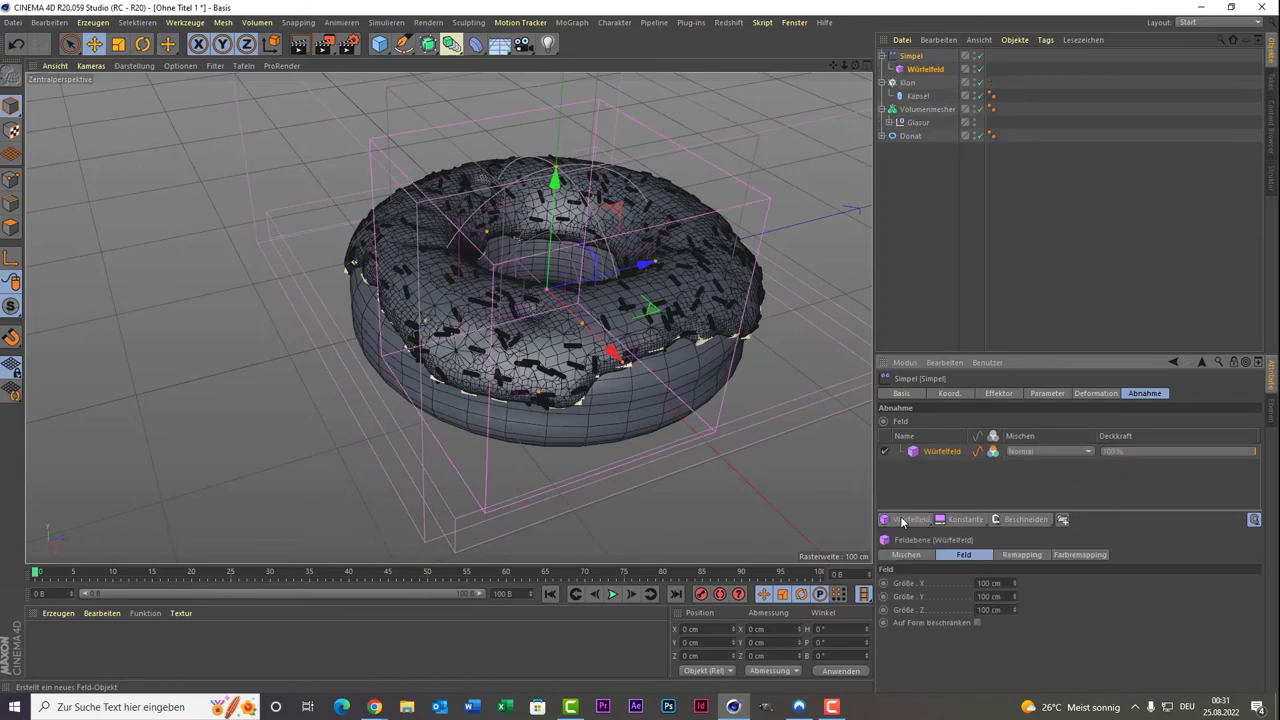
Switch to the enlarged top view framing the whole donut ring.
middle_click(570, 291)
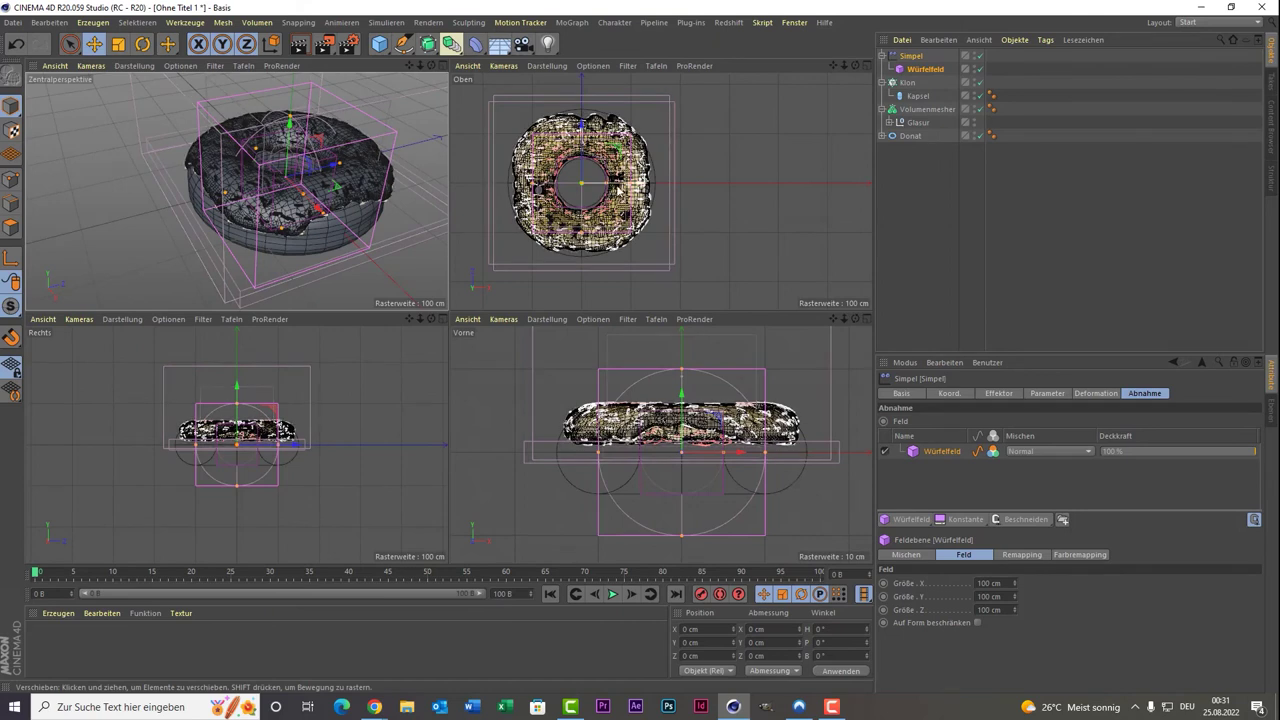
drag(638, 186, 578, 198)
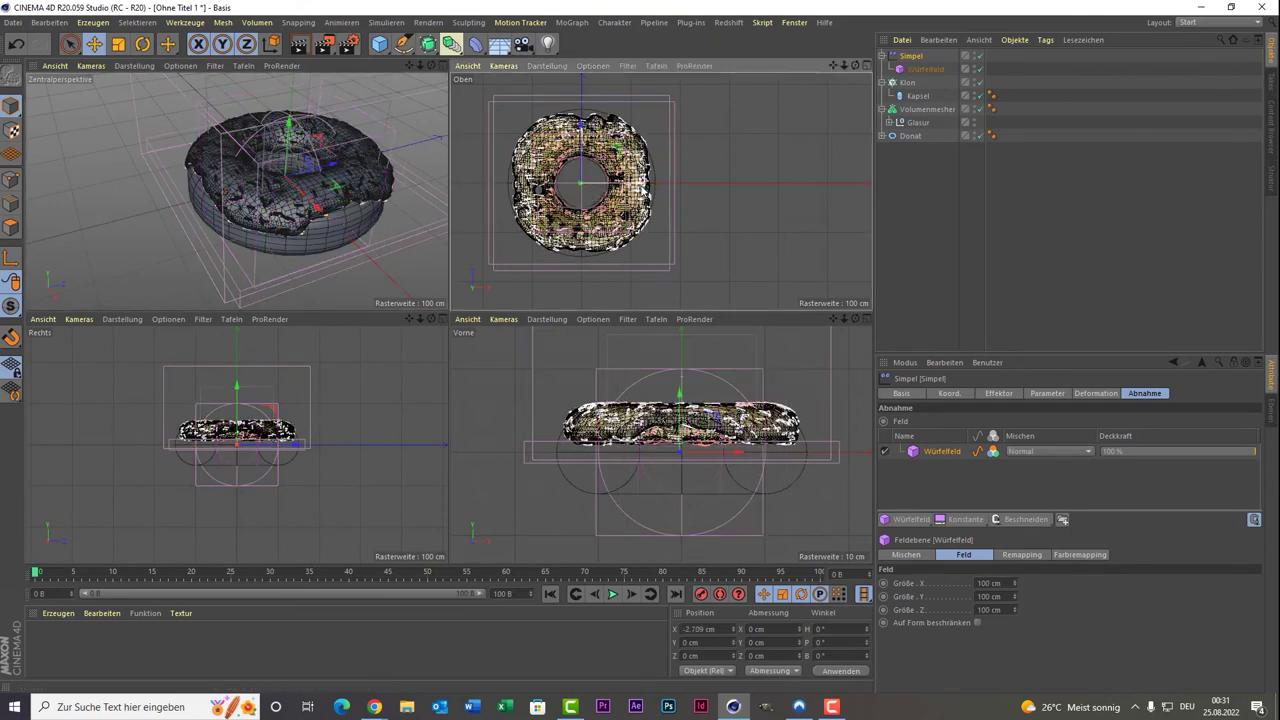
key(ctrl+z)
scroll(743, 166, up, 3)
scroll(743, 166, up, 3)
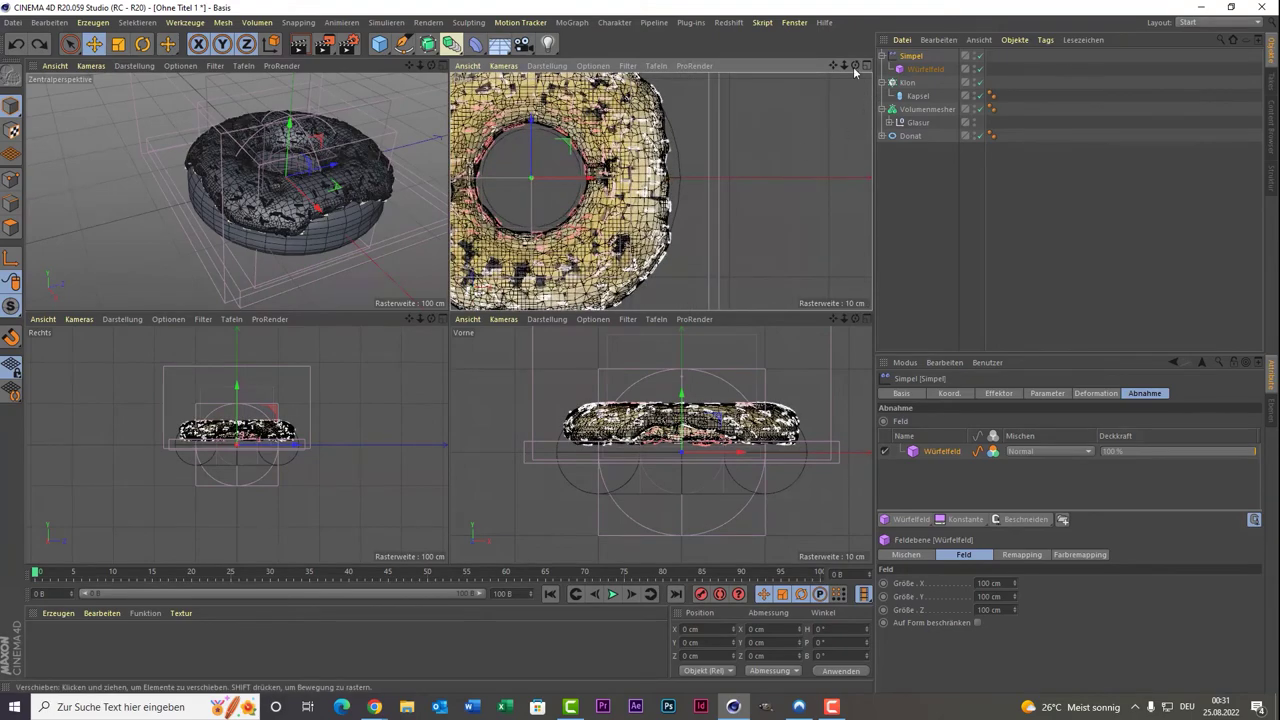
drag(843, 65, 448, 157)
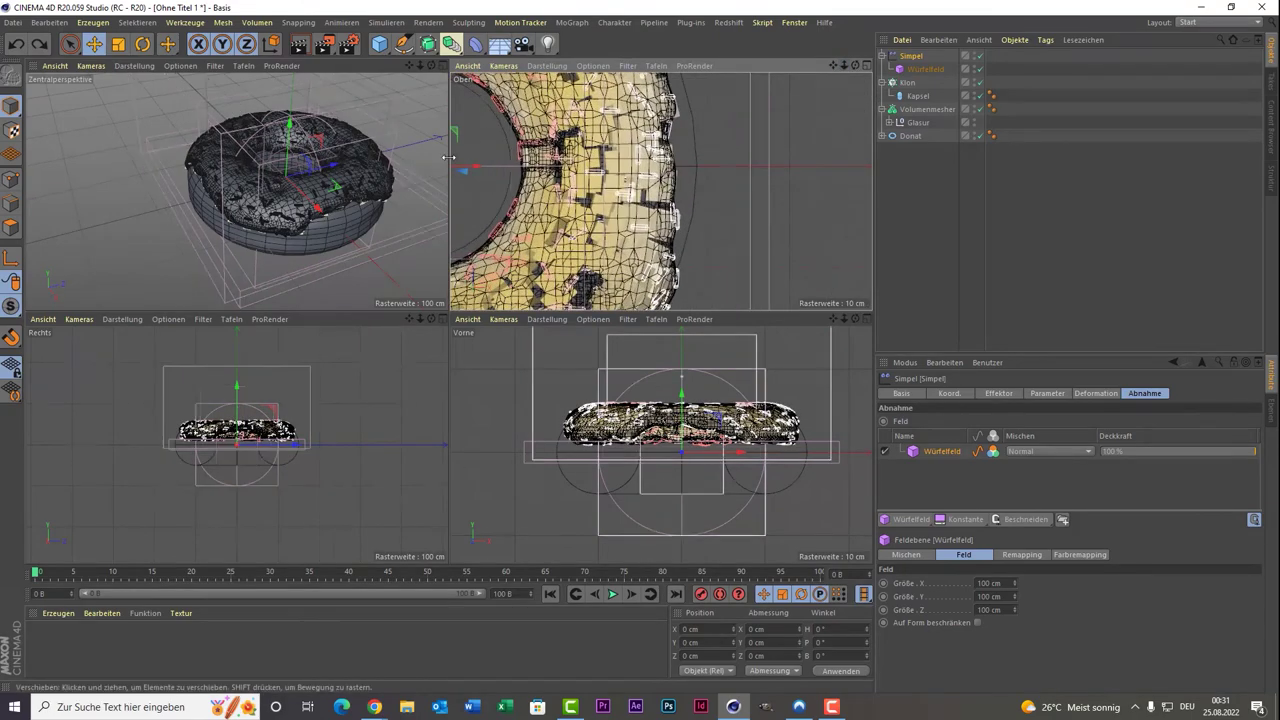
click(866, 65)
drag(843, 65, 836, 66)
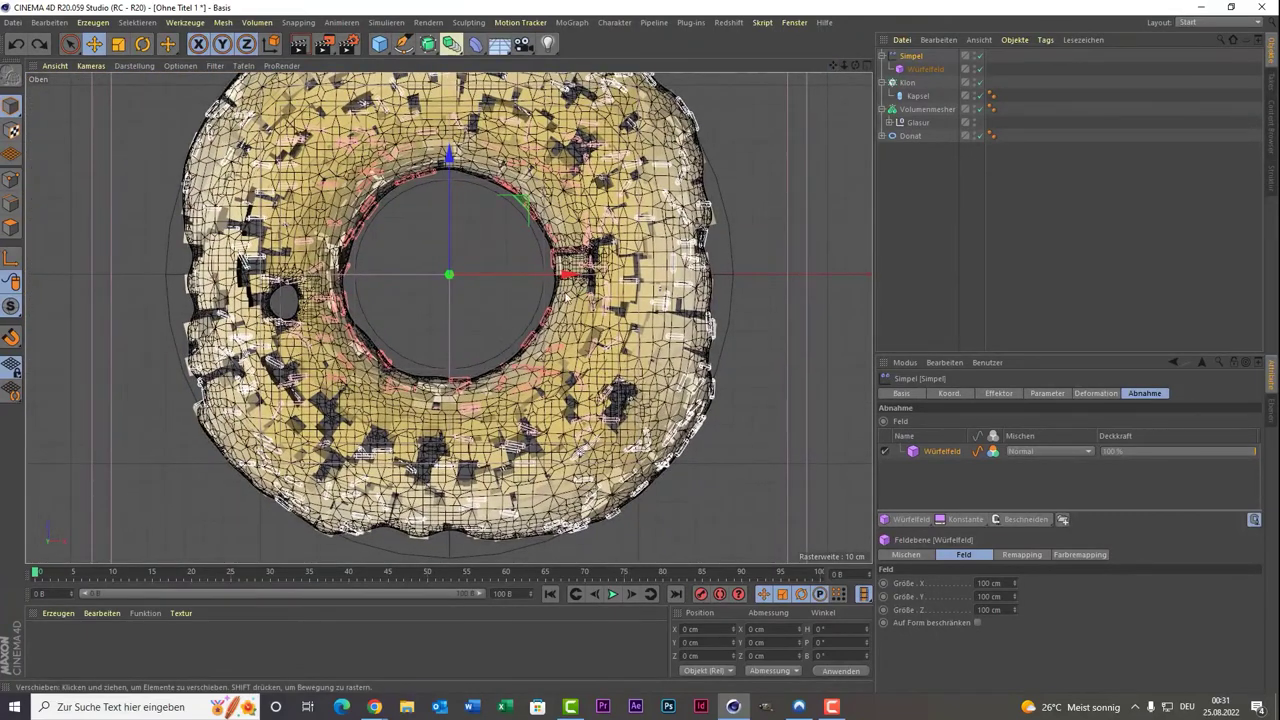
Stretch the Würfelfeld to about 153.754 cm in X and 158 cm in Z, then return to perspective.
click(912, 70)
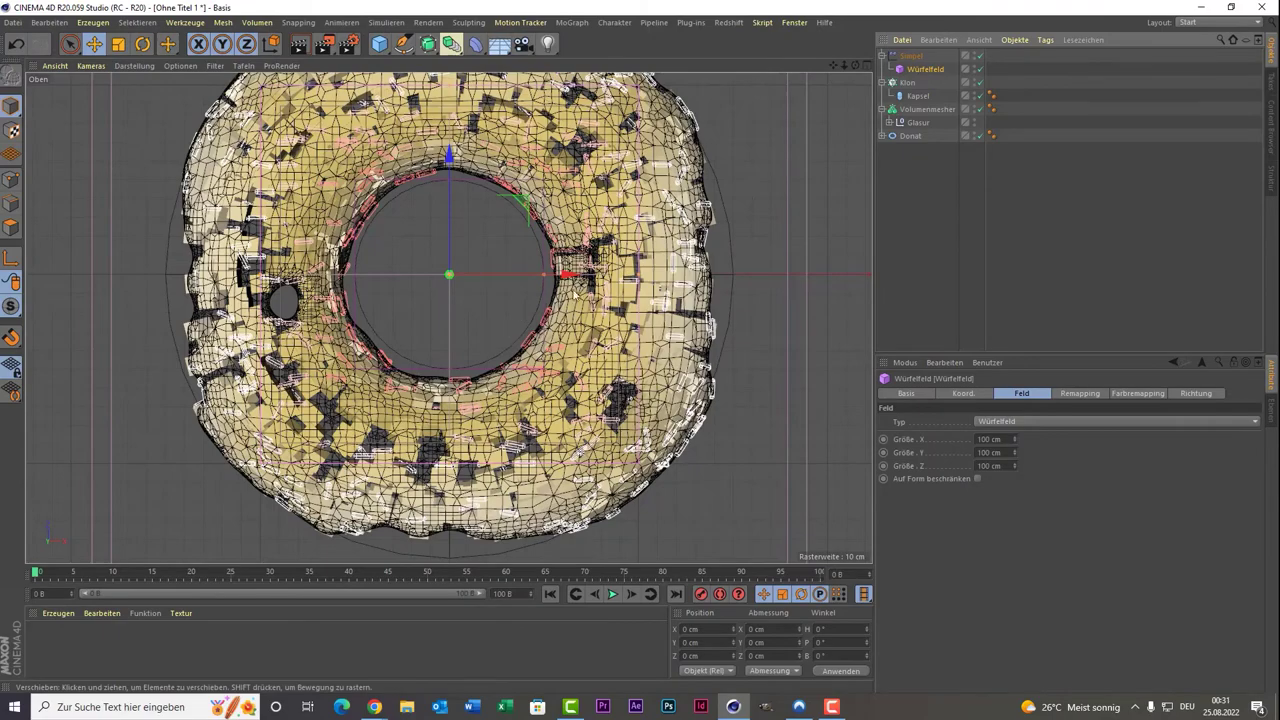
scroll(579, 295, up, 5)
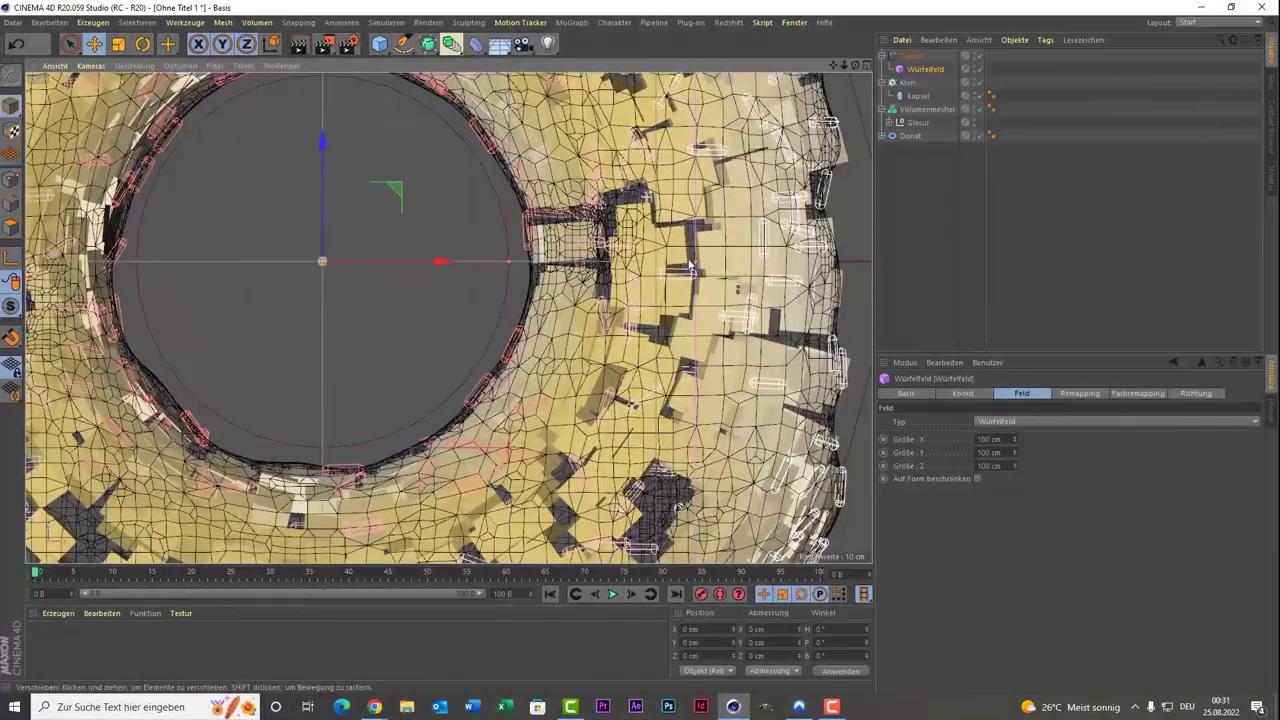
drag(697, 266, 866, 265)
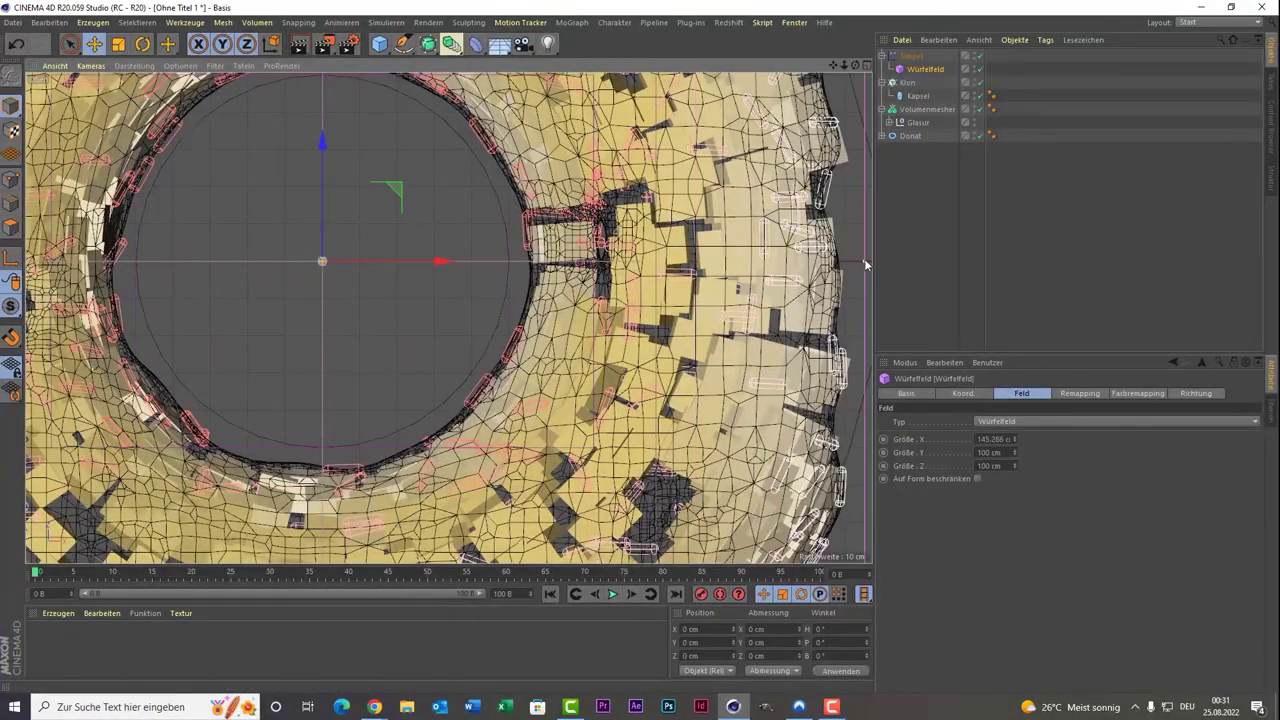
scroll(861, 256, down, 3)
scroll(861, 256, down, 3)
scroll(861, 256, up, 2)
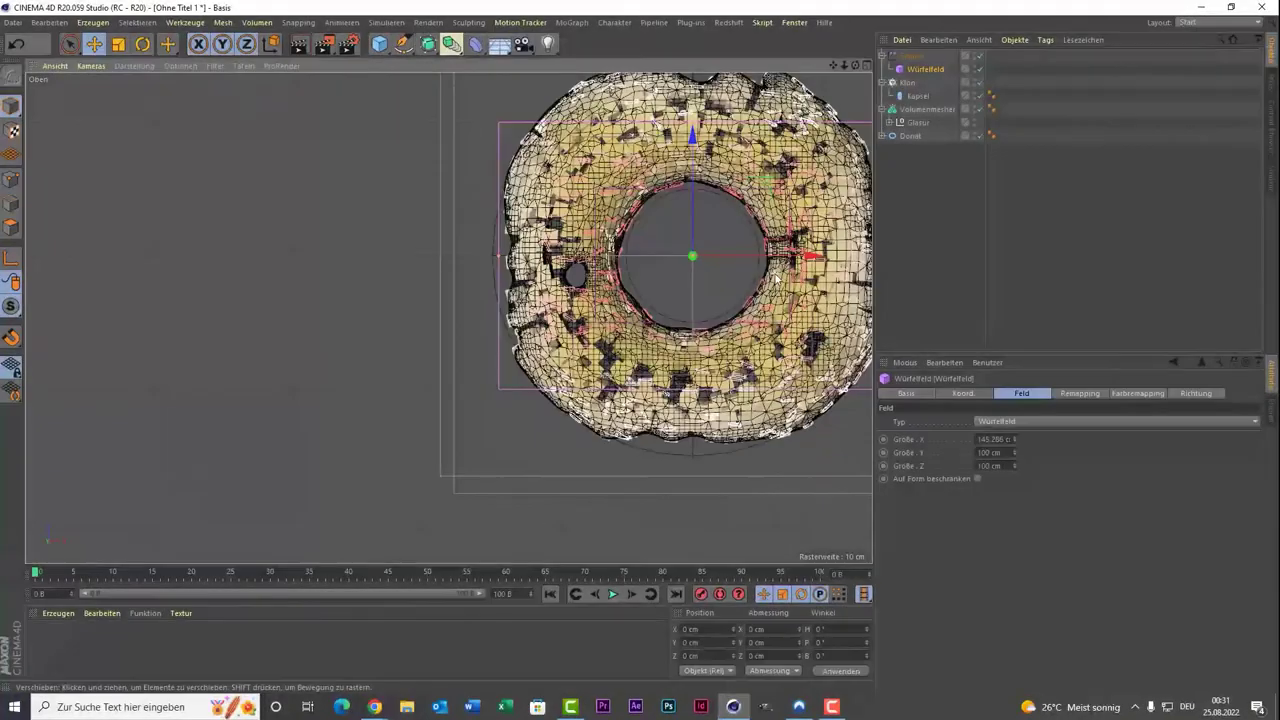
drag(834, 70, 742, 114)
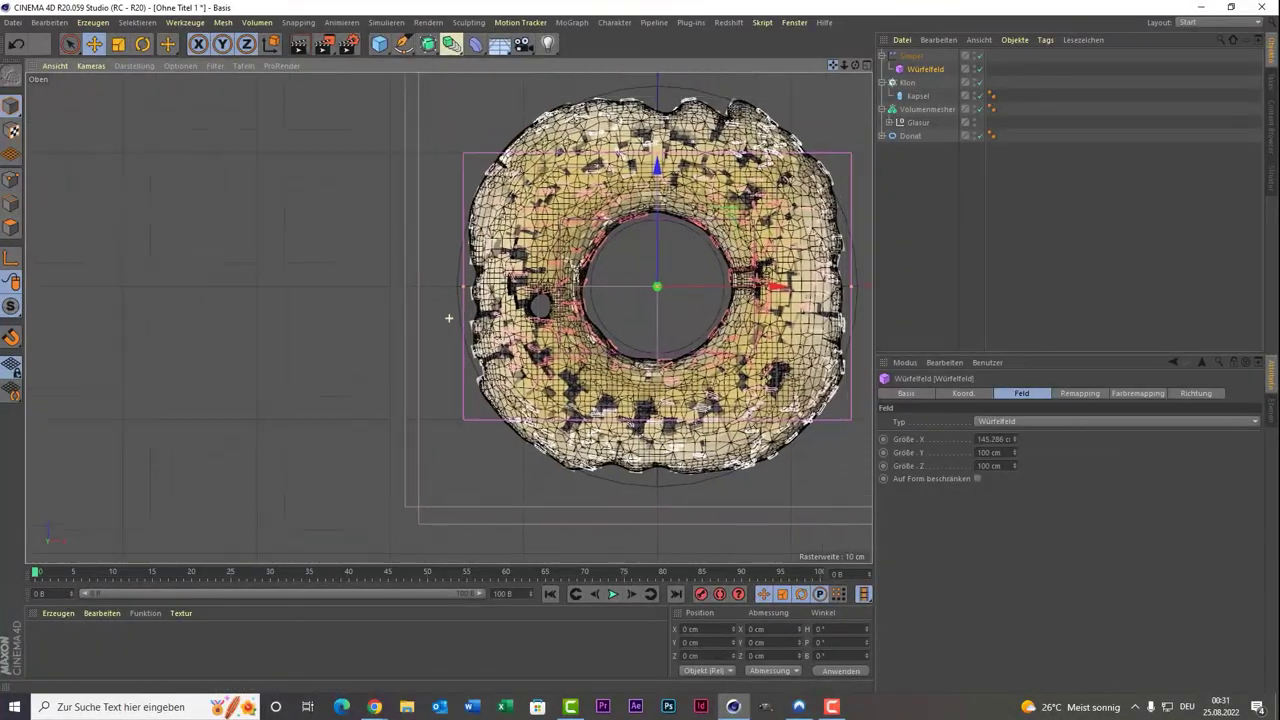
drag(595, 207, 597, 126)
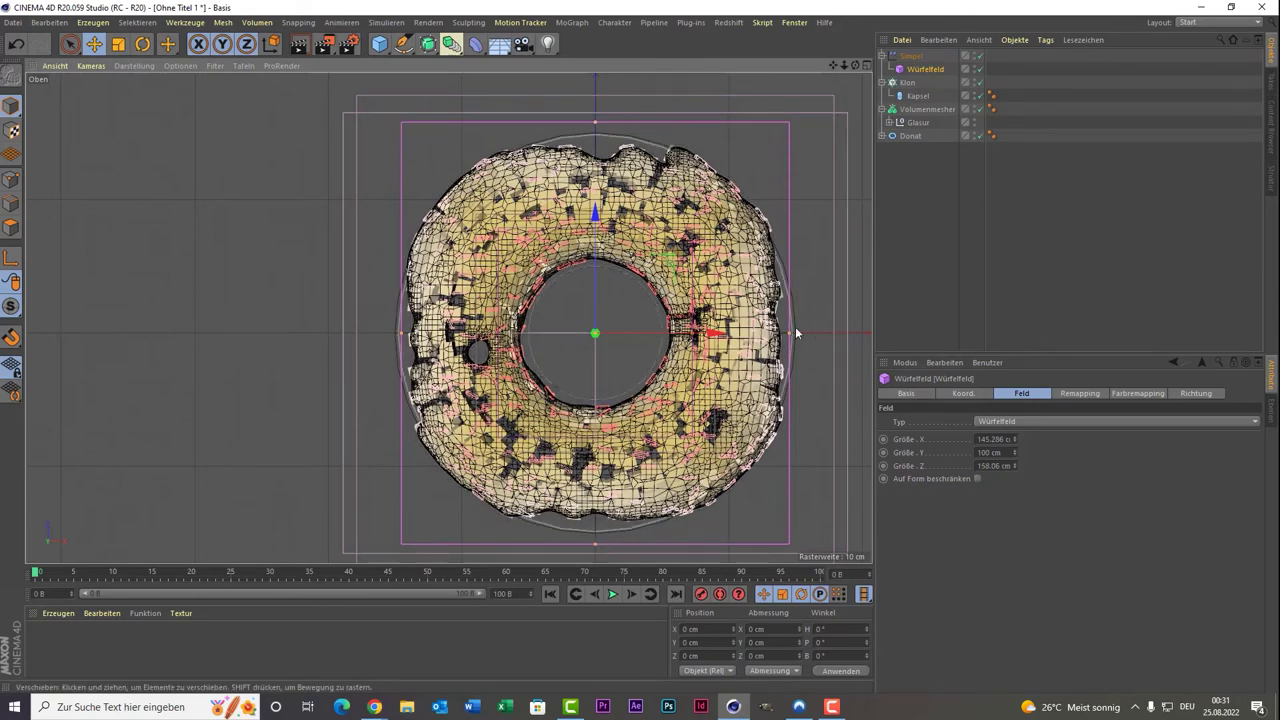
drag(790, 335, 803, 335)
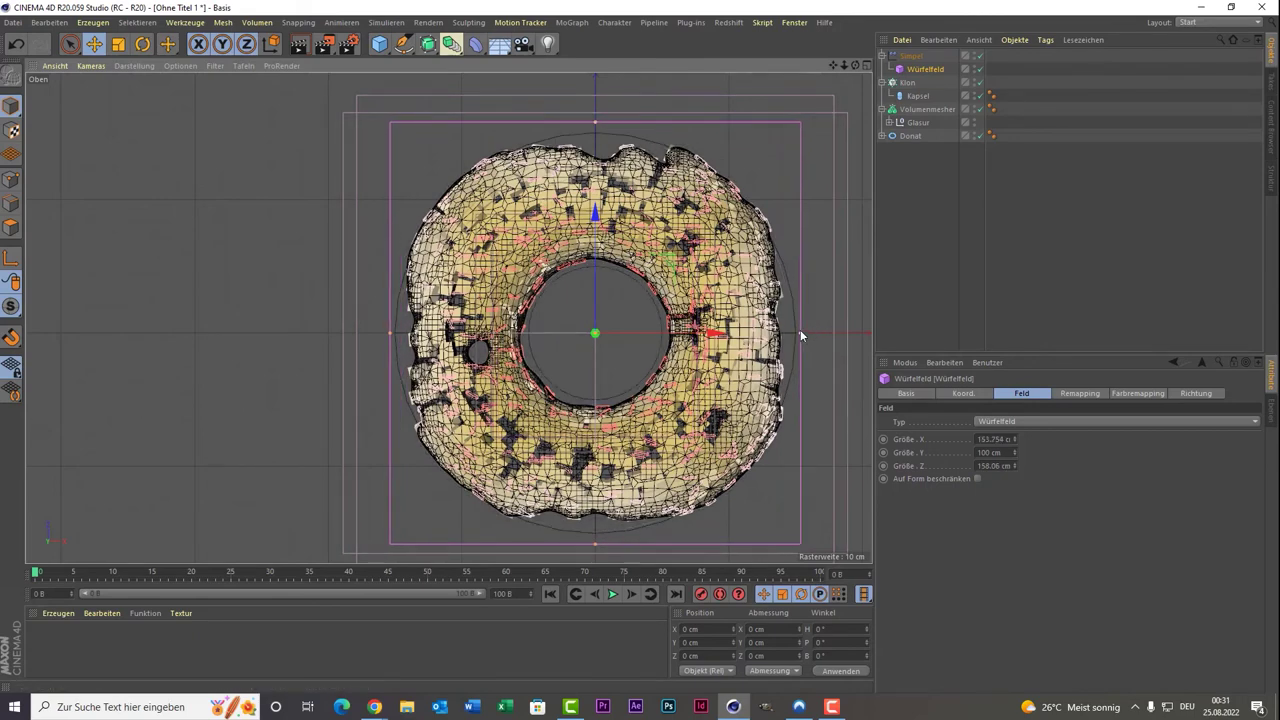
middle_click(468, 263)
middle_click(383, 223)
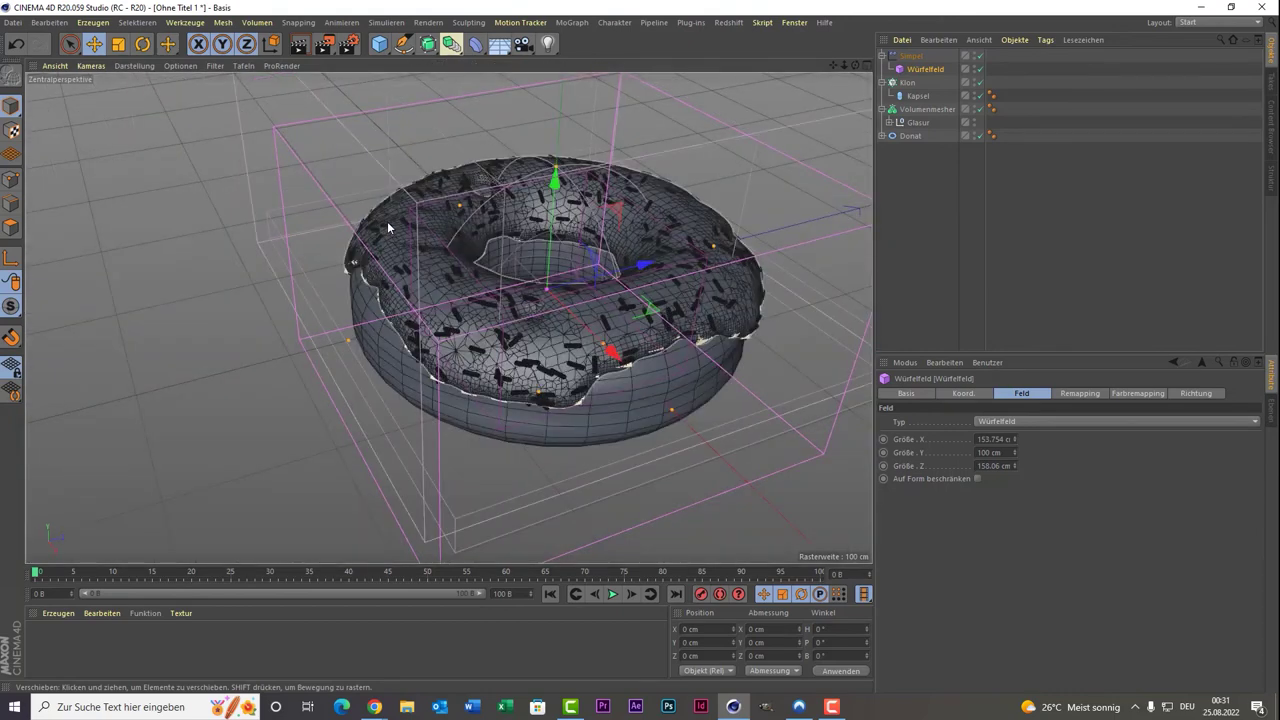
Enable Sichtbarkeit on the Simpel effector's Parameter tab.
click(925, 57)
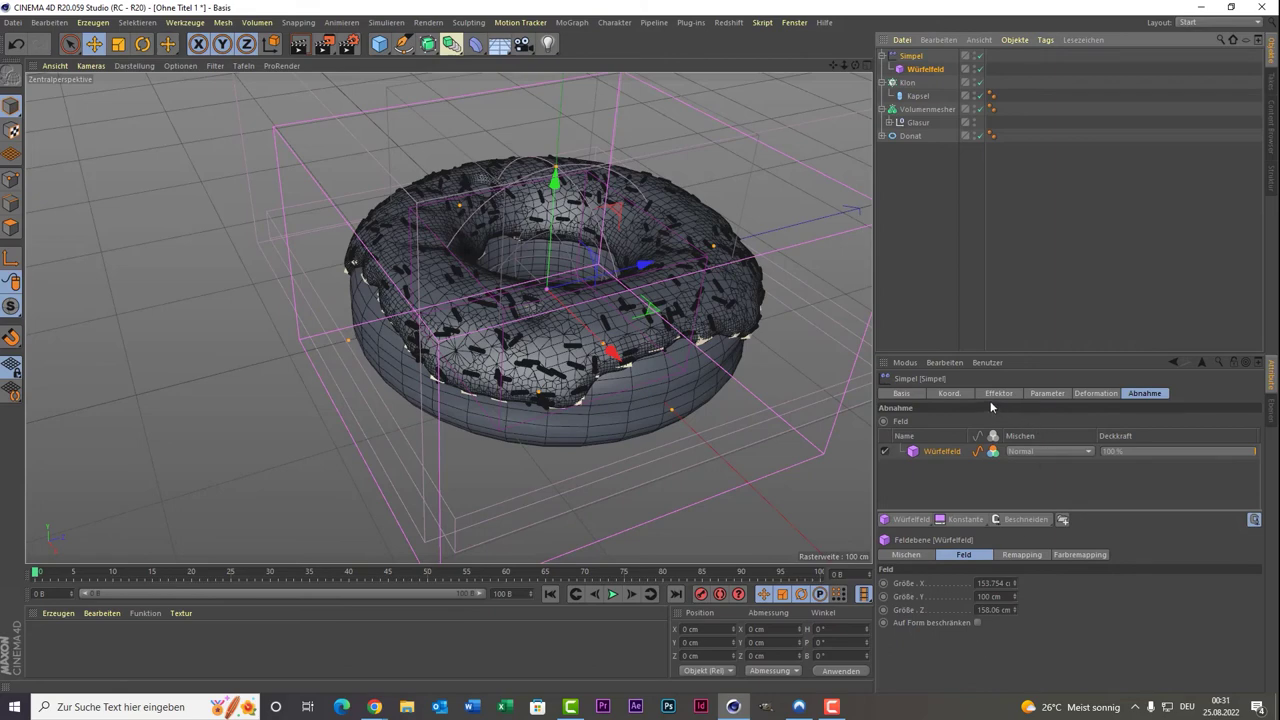
click(990, 394)
click(960, 393)
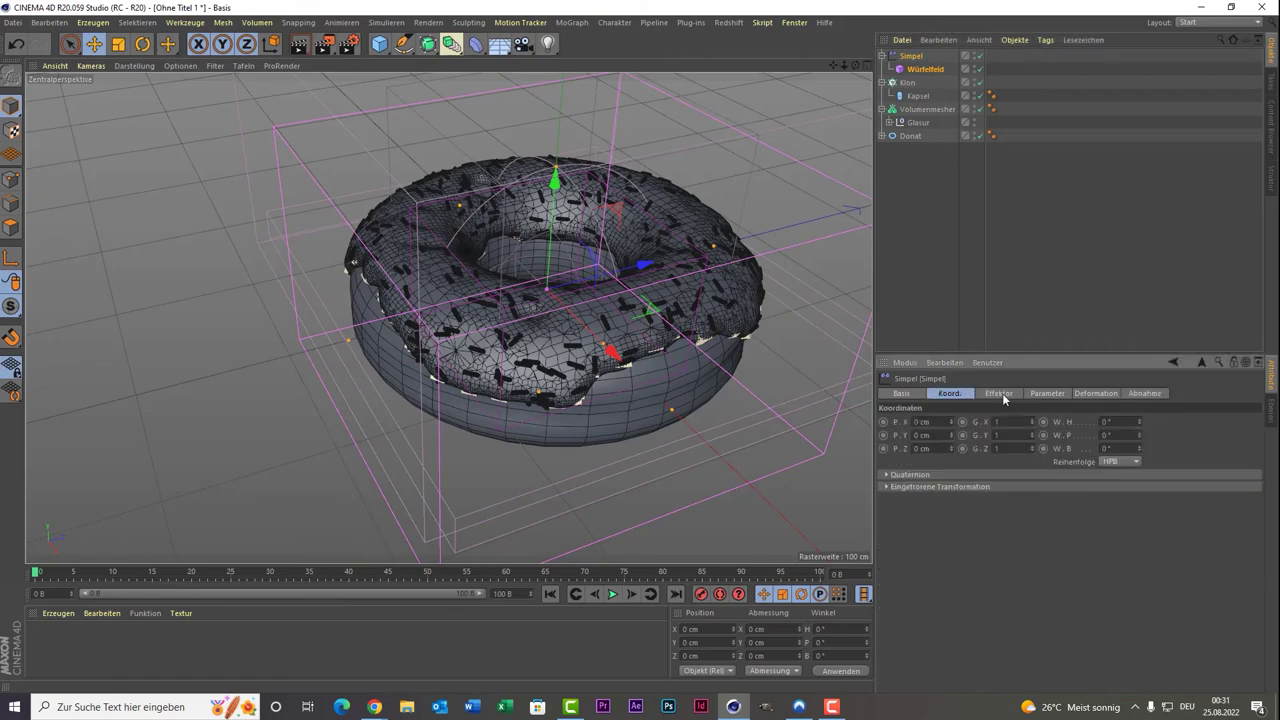
click(1086, 394)
click(1140, 393)
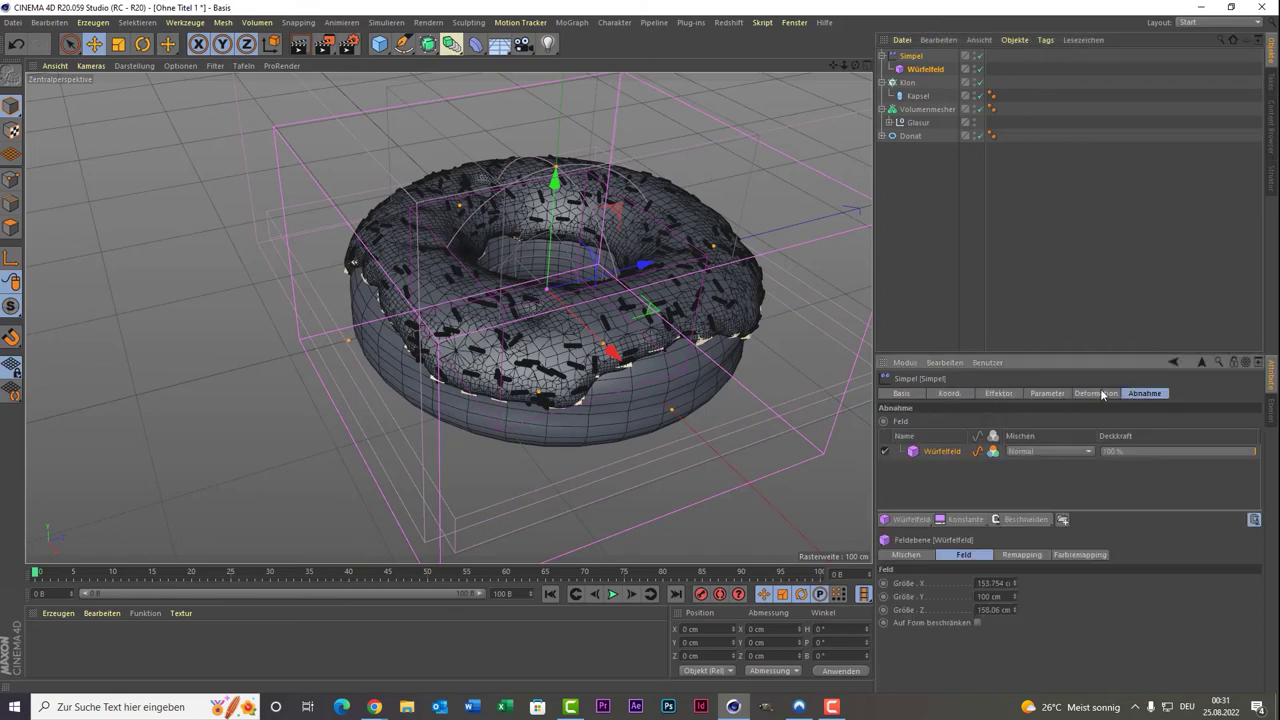
click(1047, 393)
click(999, 393)
click(970, 394)
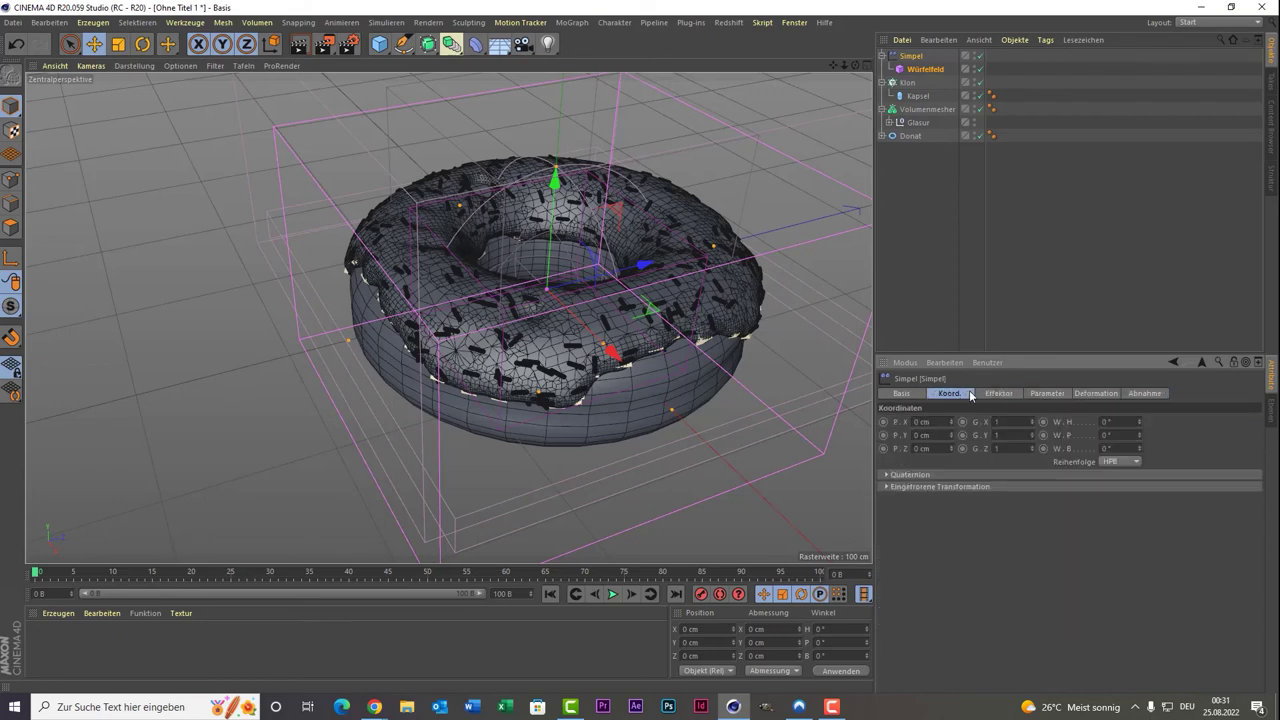
click(1045, 393)
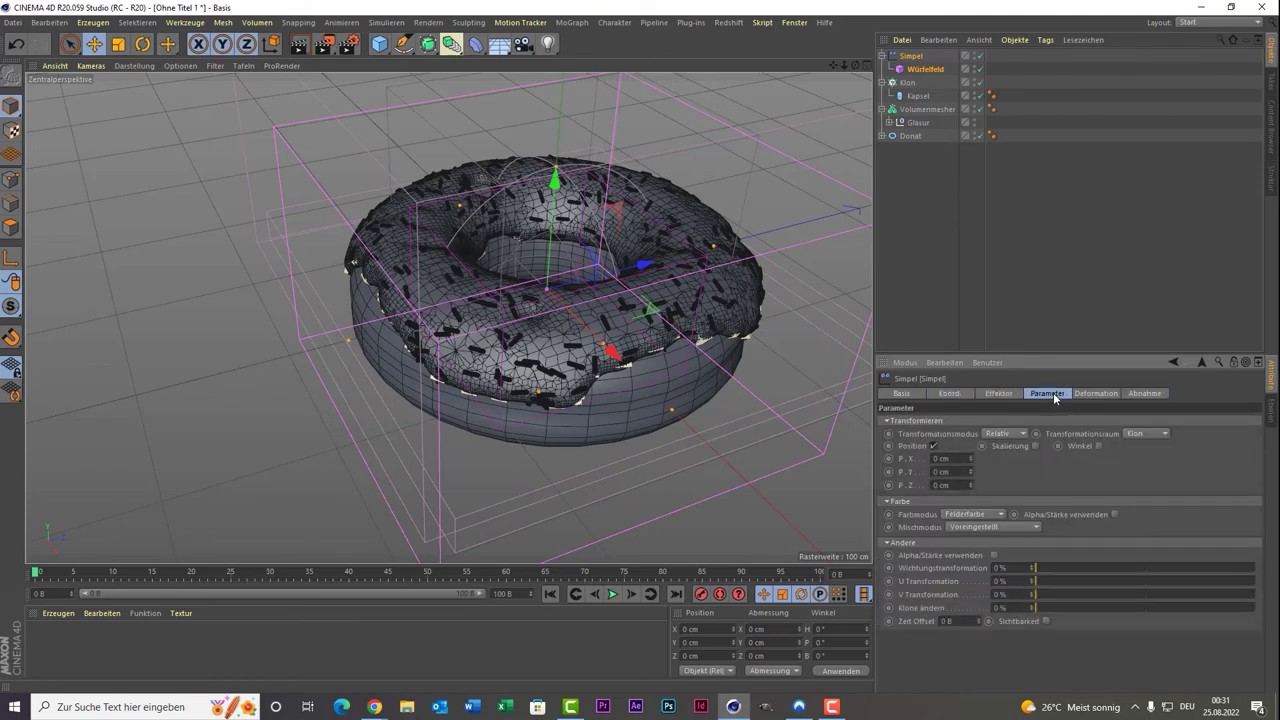
click(1046, 621)
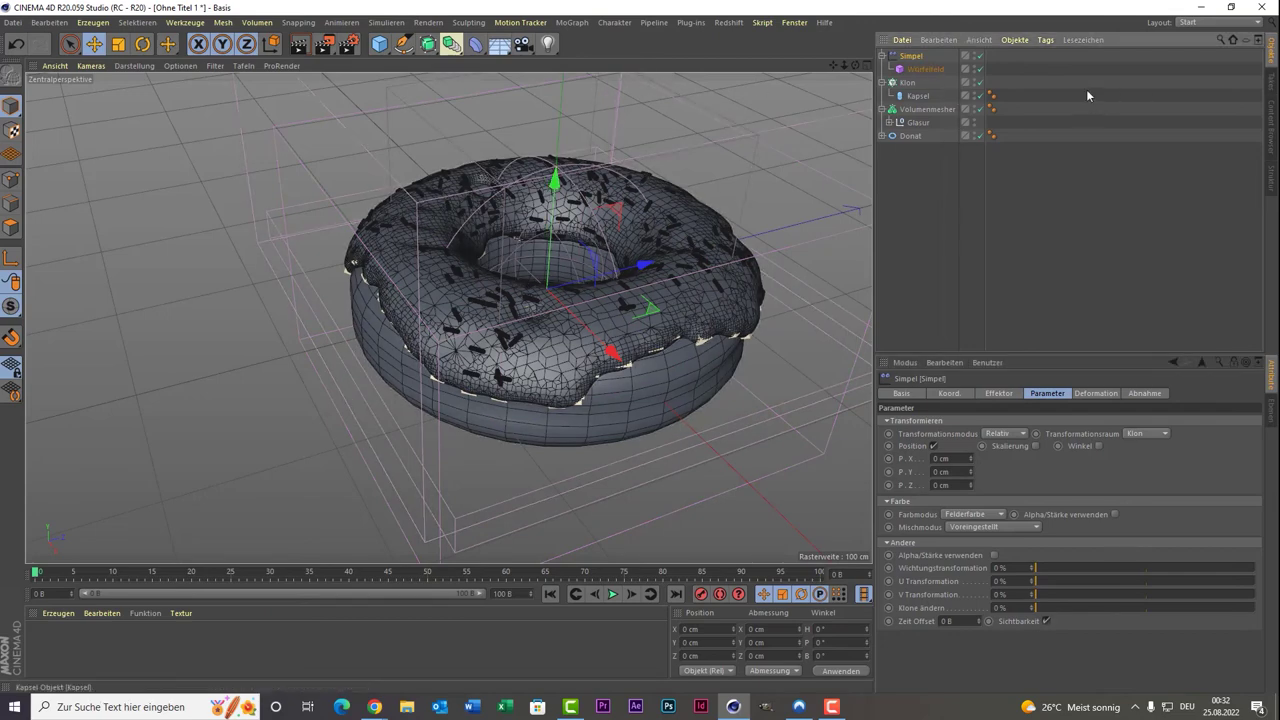
Raise the Würfelfeld to about 110.4 cm in Y, then deselect it.
click(925, 69)
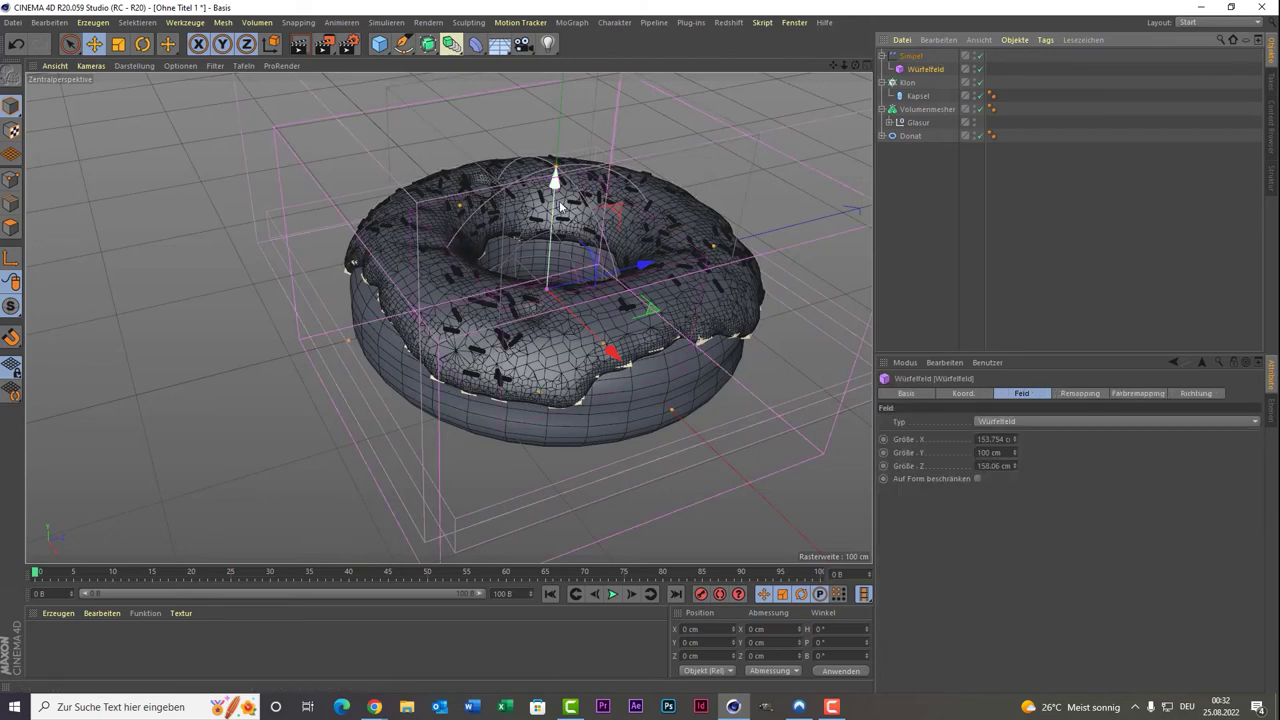
drag(560, 207, 560, 78)
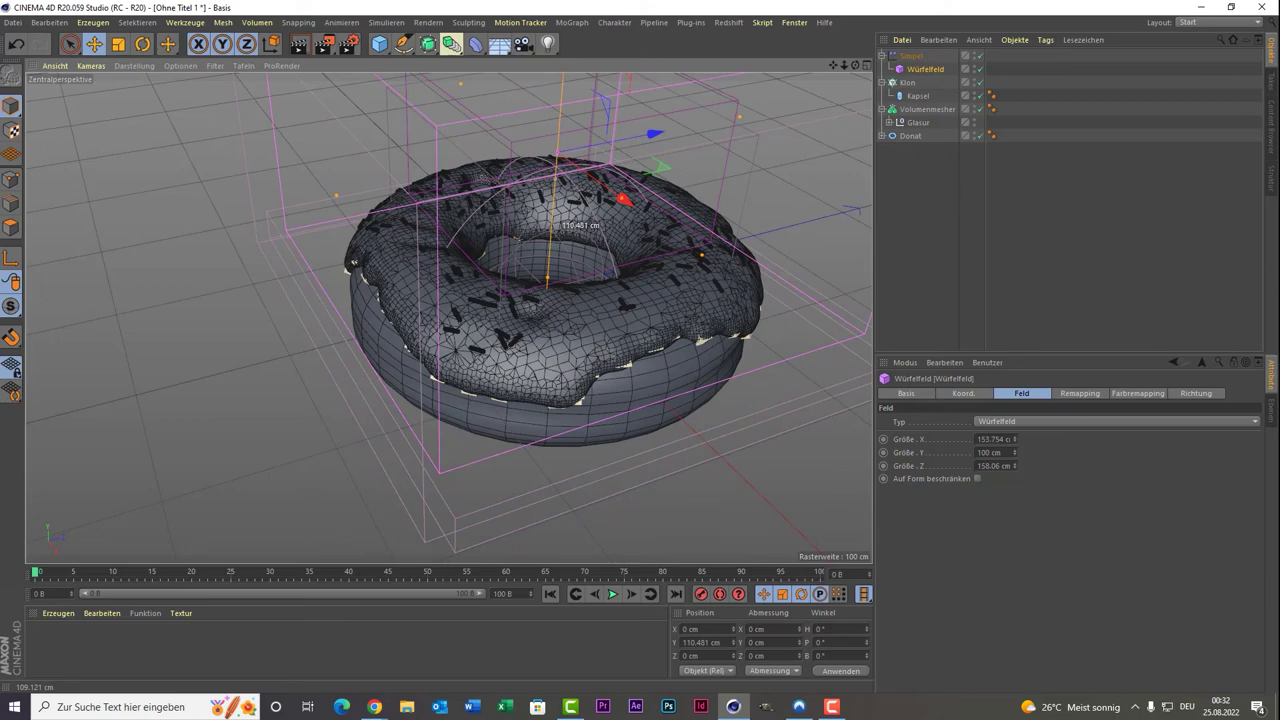
click(1000, 300)
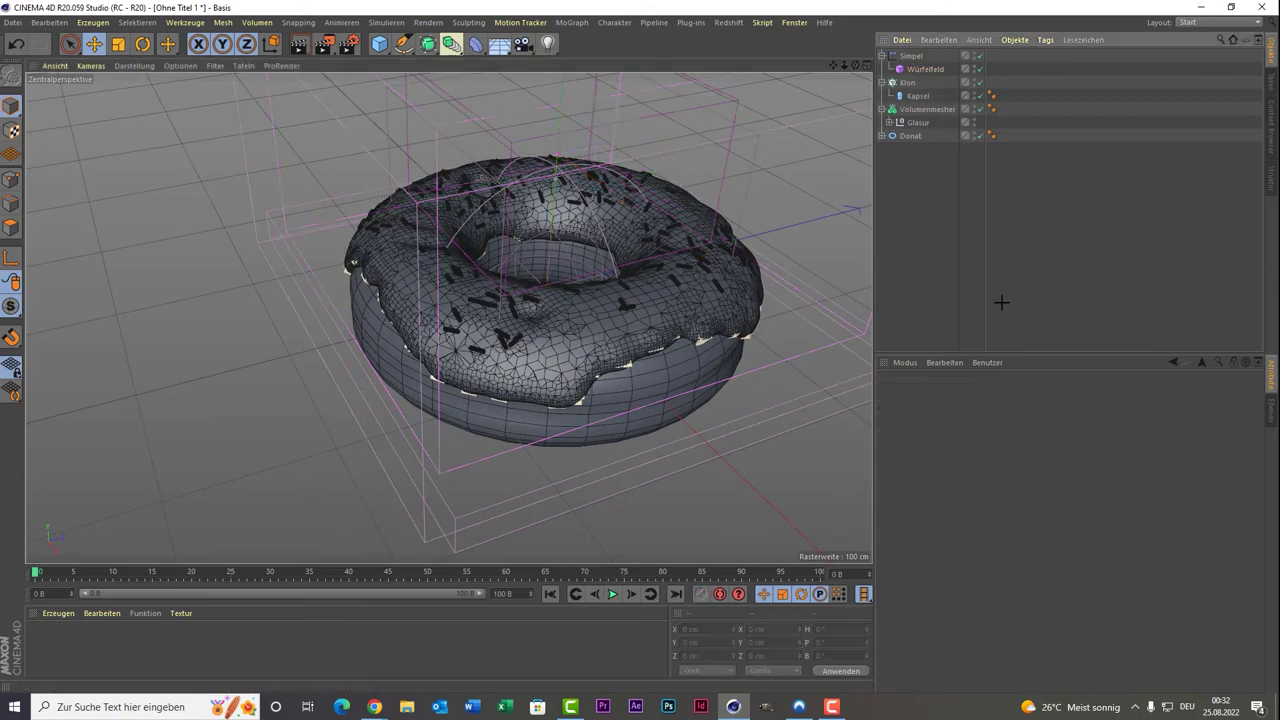
Render a preview of the sprinkled donut, then select all objects in the Object Manager.
click(299, 45)
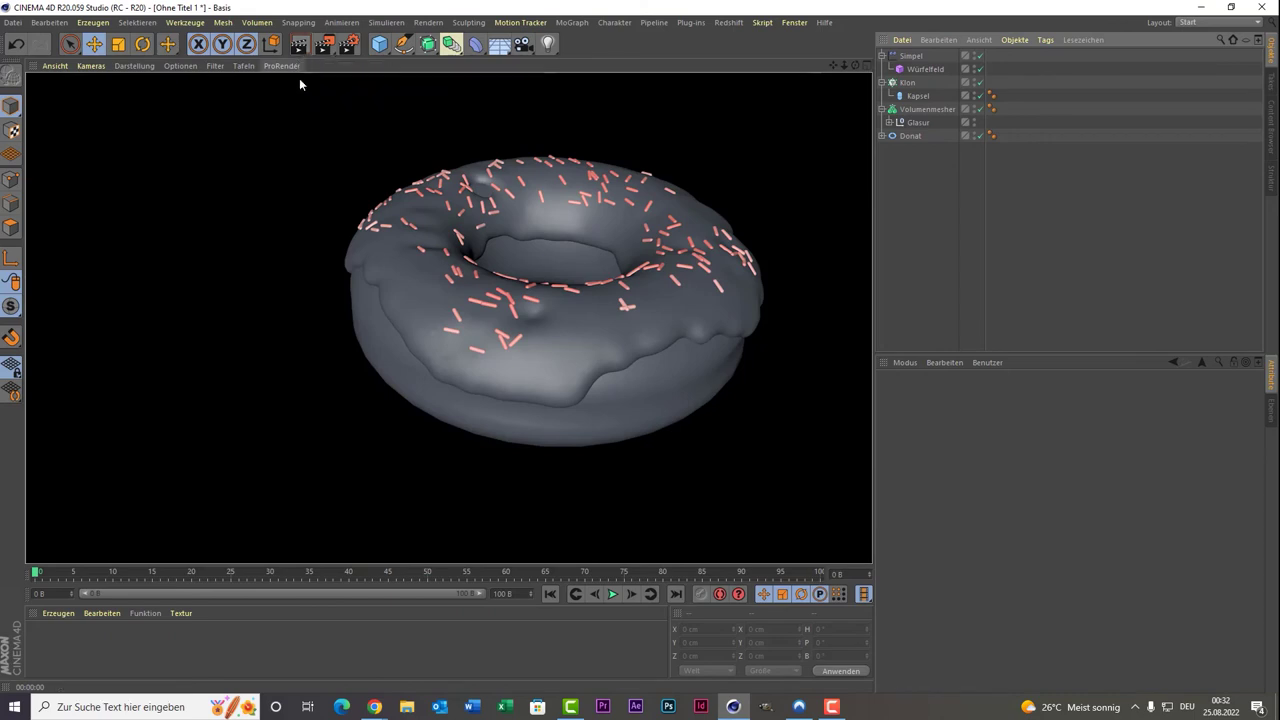
click(809, 148)
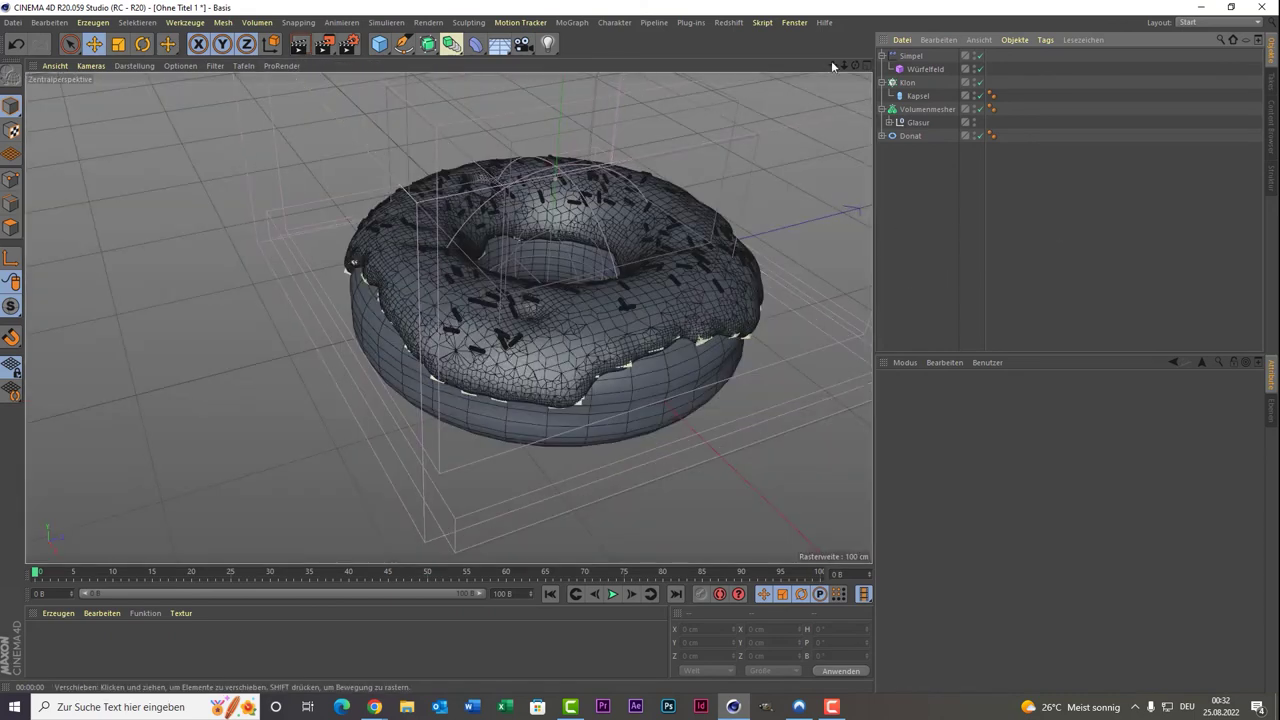
drag(833, 65, 449, 318)
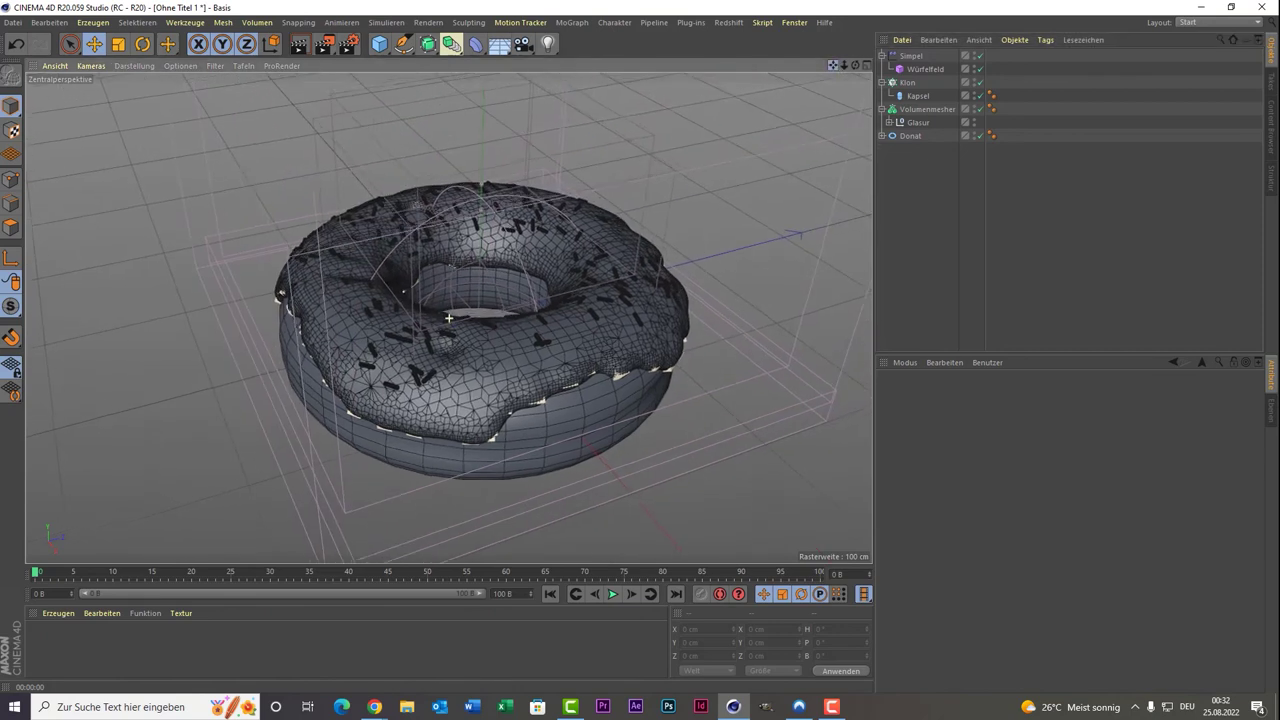
click(920, 184)
key(ctrl+a)
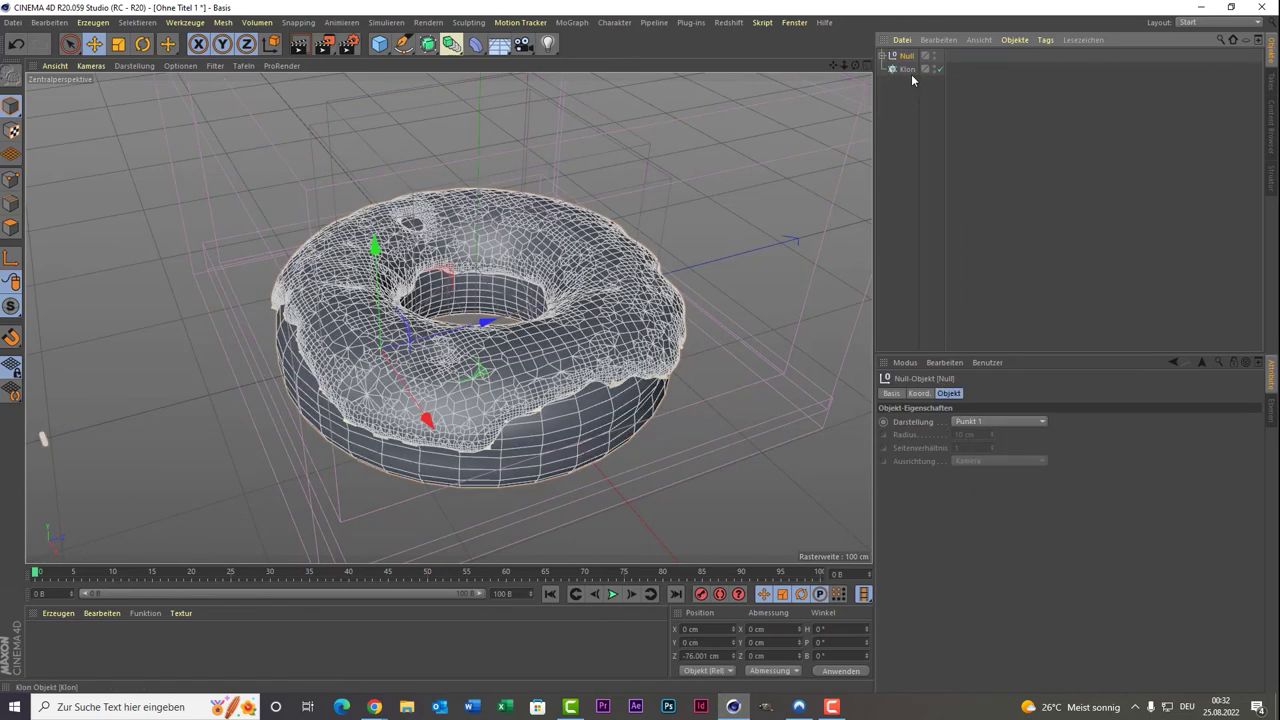
click(937, 142)
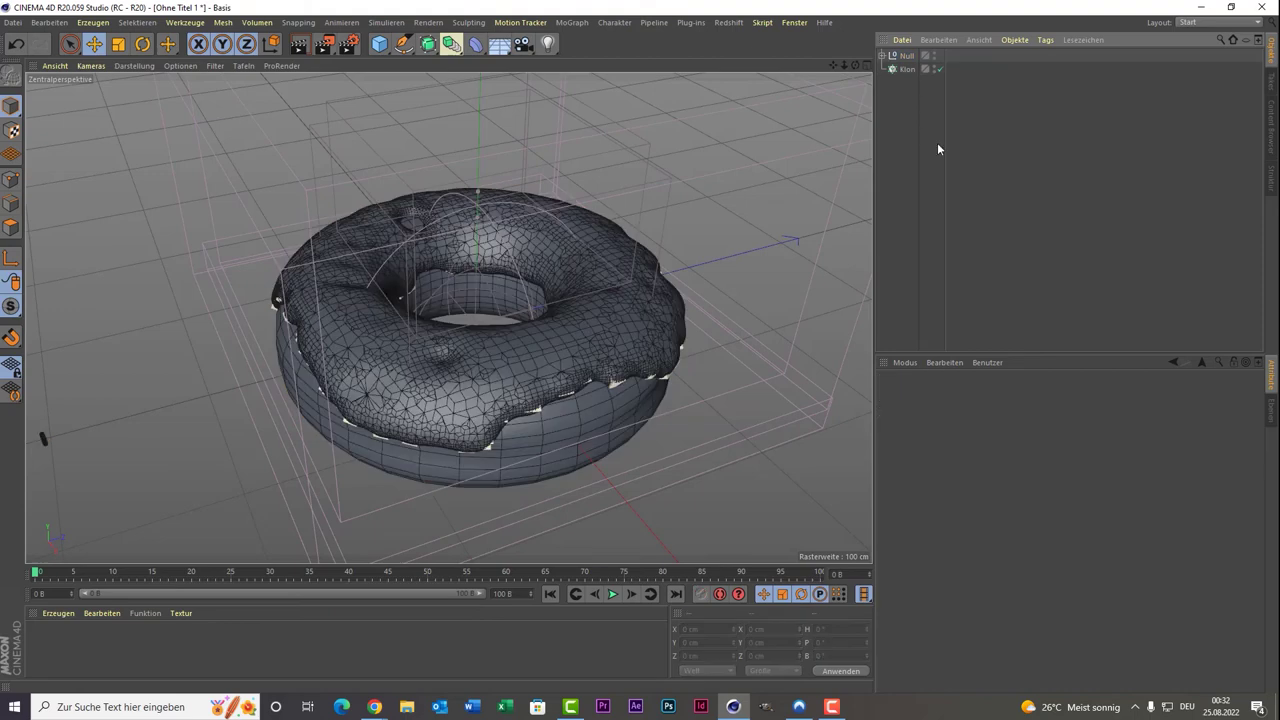
key(ctrl+z)
key(ctrl+z)
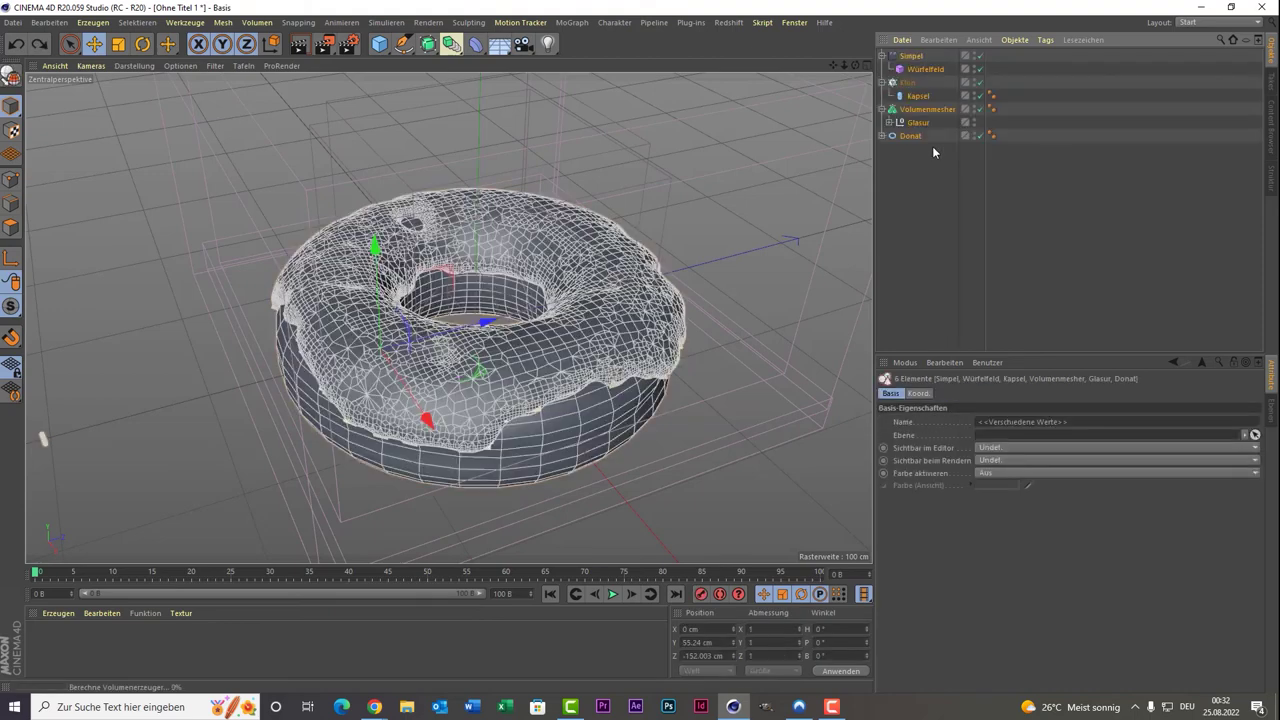
click(919, 178)
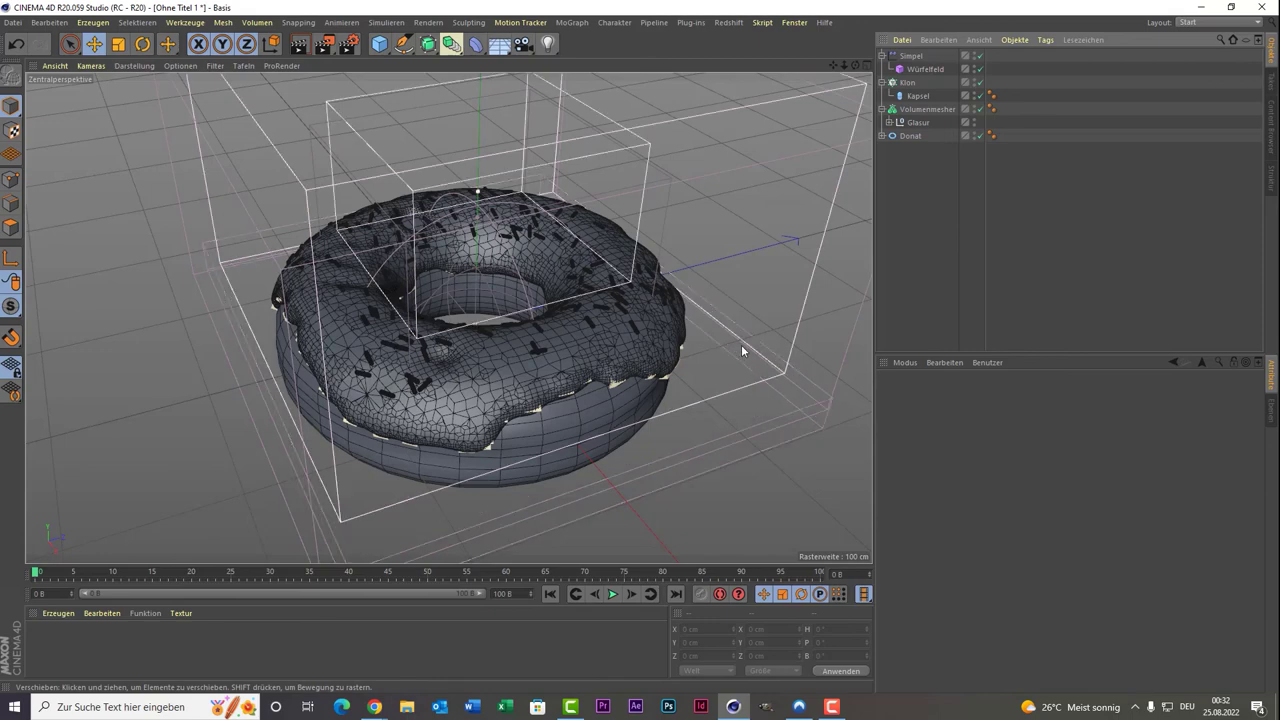
alt+drag(742, 350, 742, 350)
scroll(742, 350, up, 2)
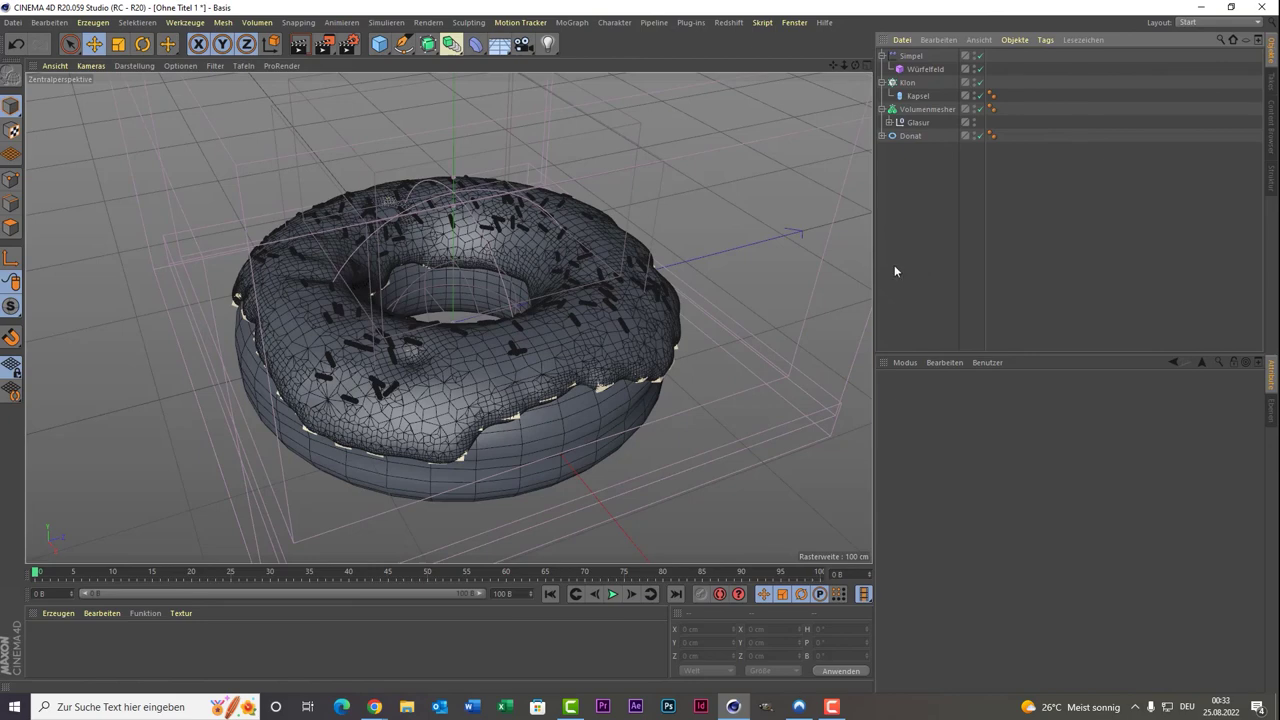
Nest the Donat torus inside a new Subdivision Surface, then deselect it.
click(571, 438)
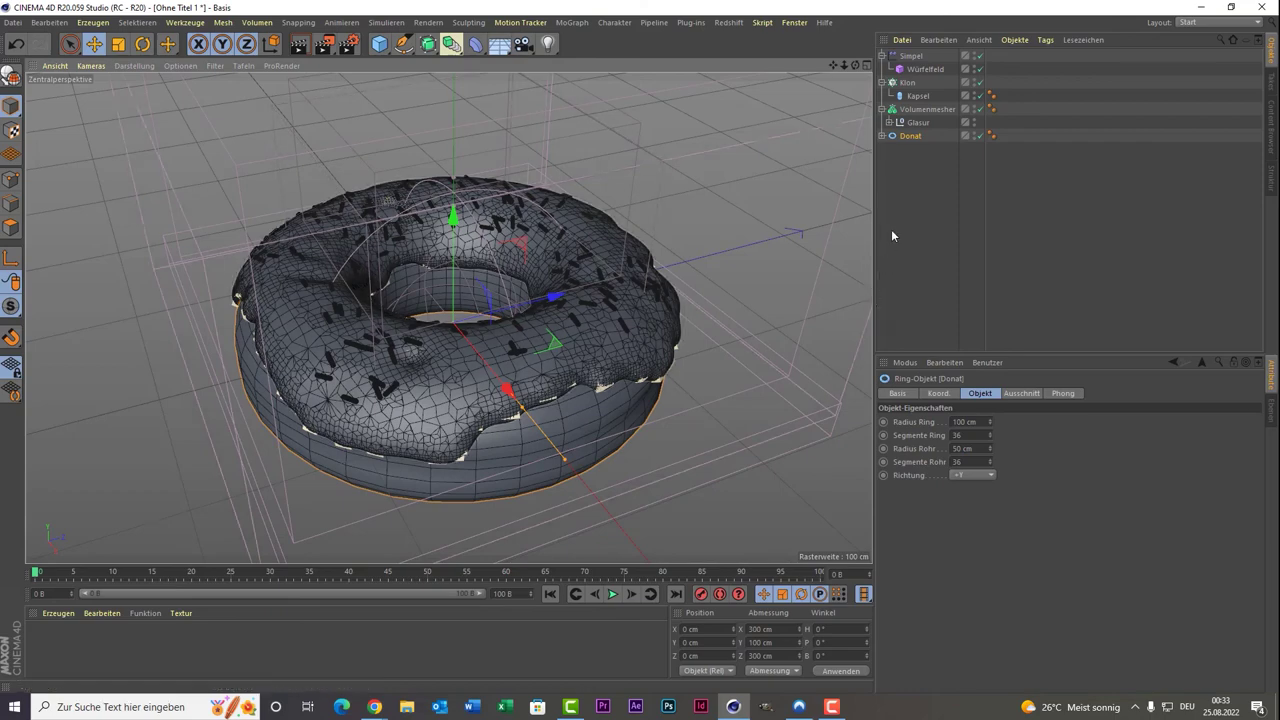
click(430, 46)
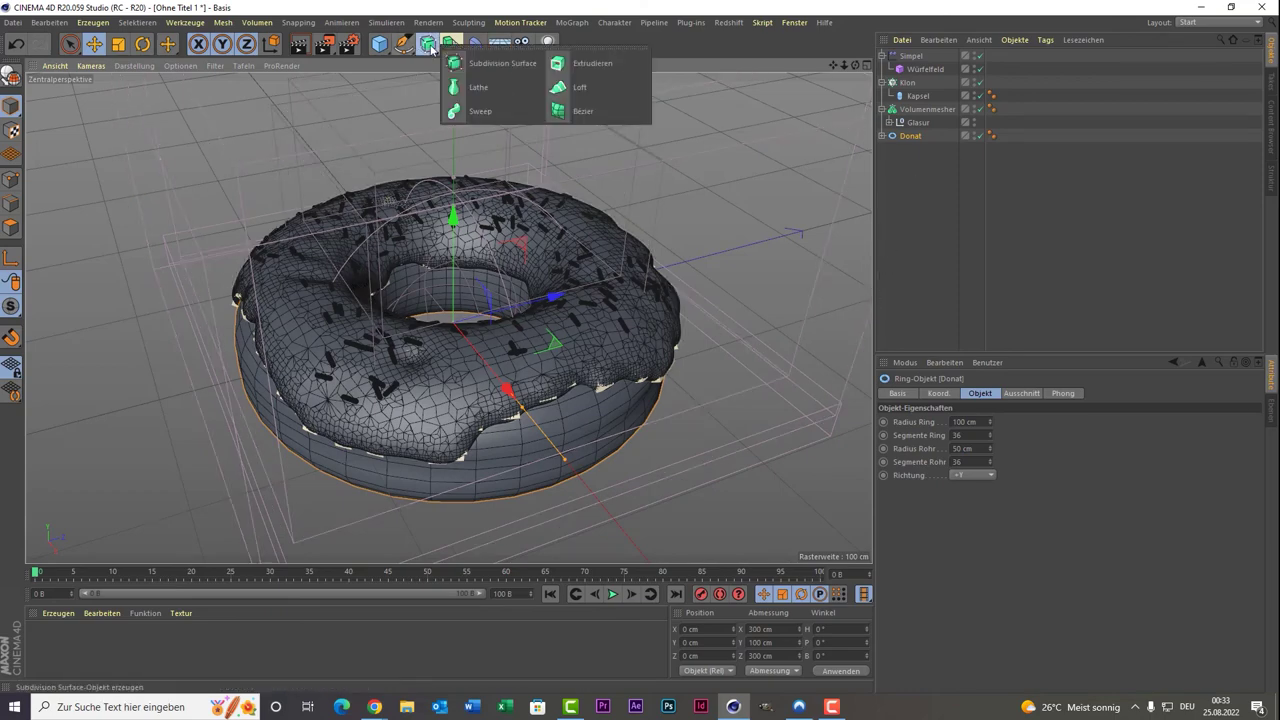
click(531, 64)
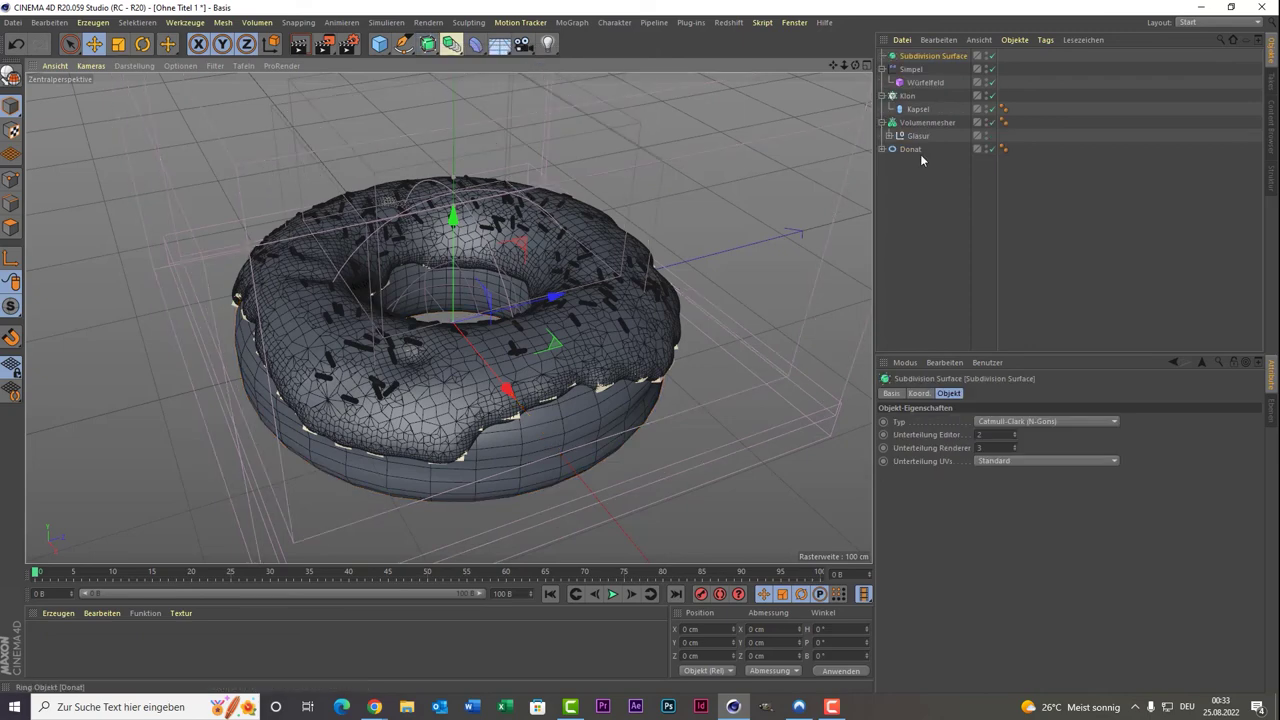
drag(916, 153, 942, 58)
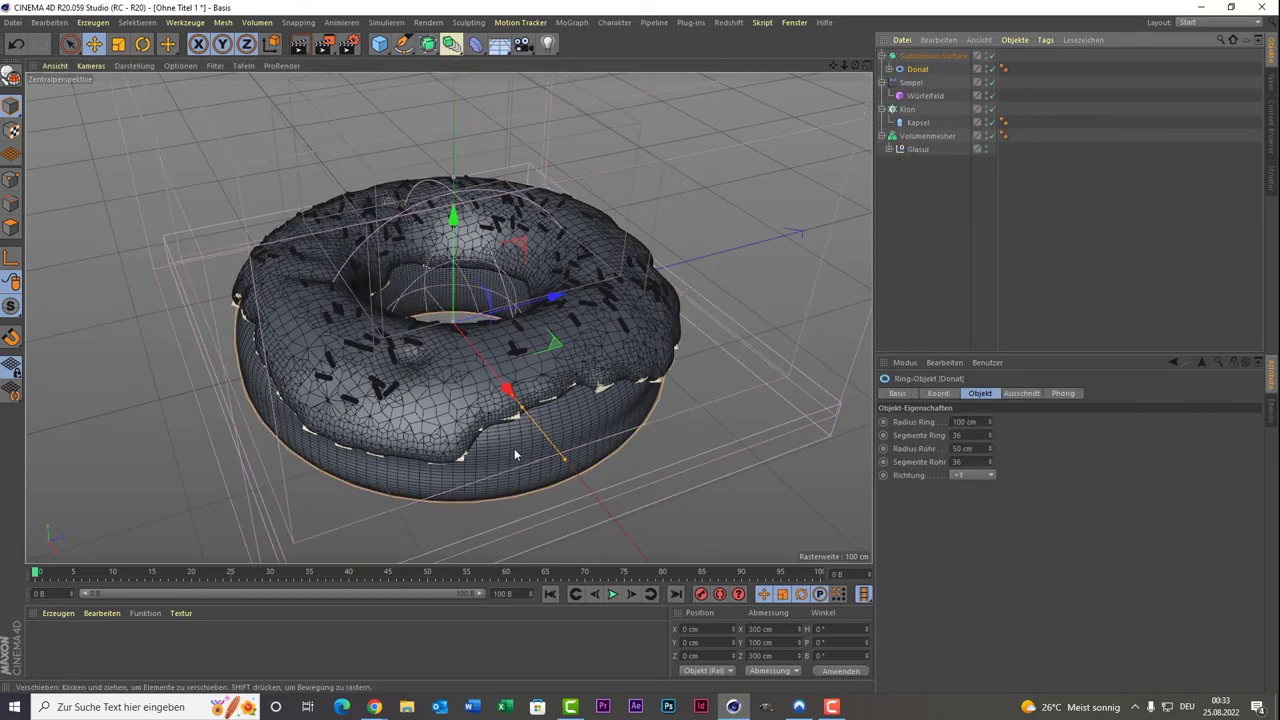
click(937, 284)
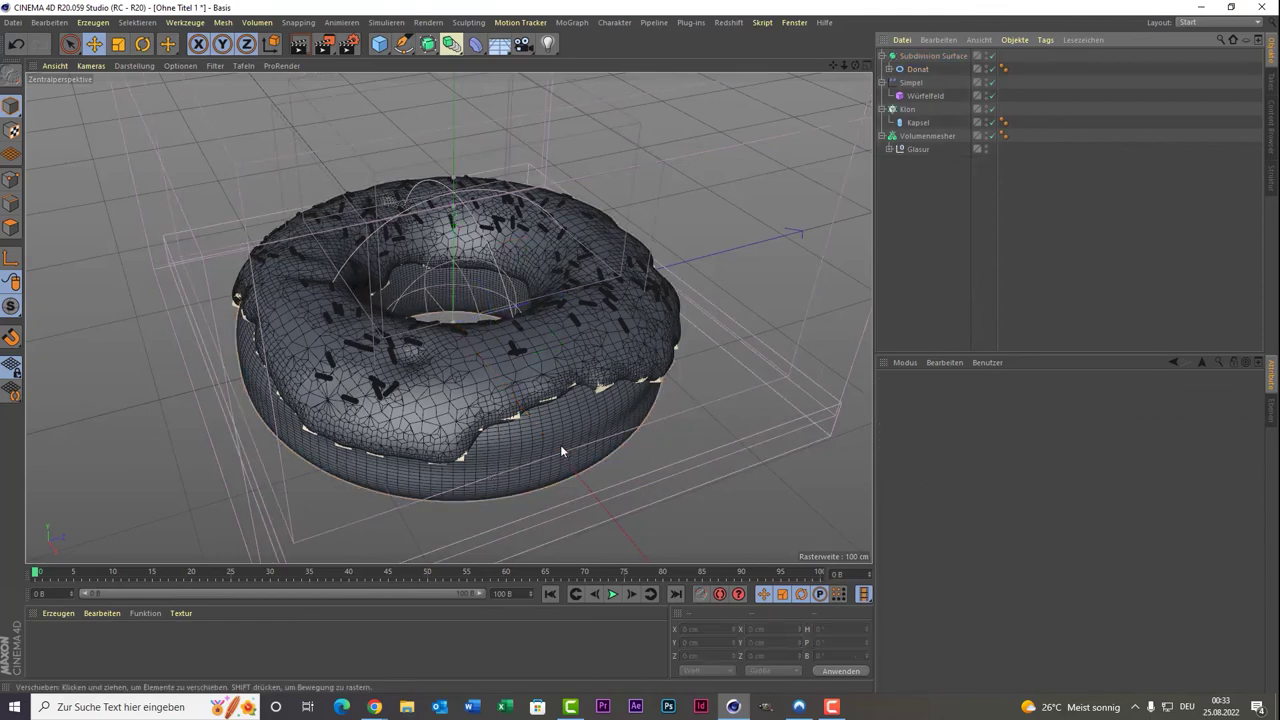
Lower the Würfelfeld slightly to about 102.9 cm in Y.
click(926, 95)
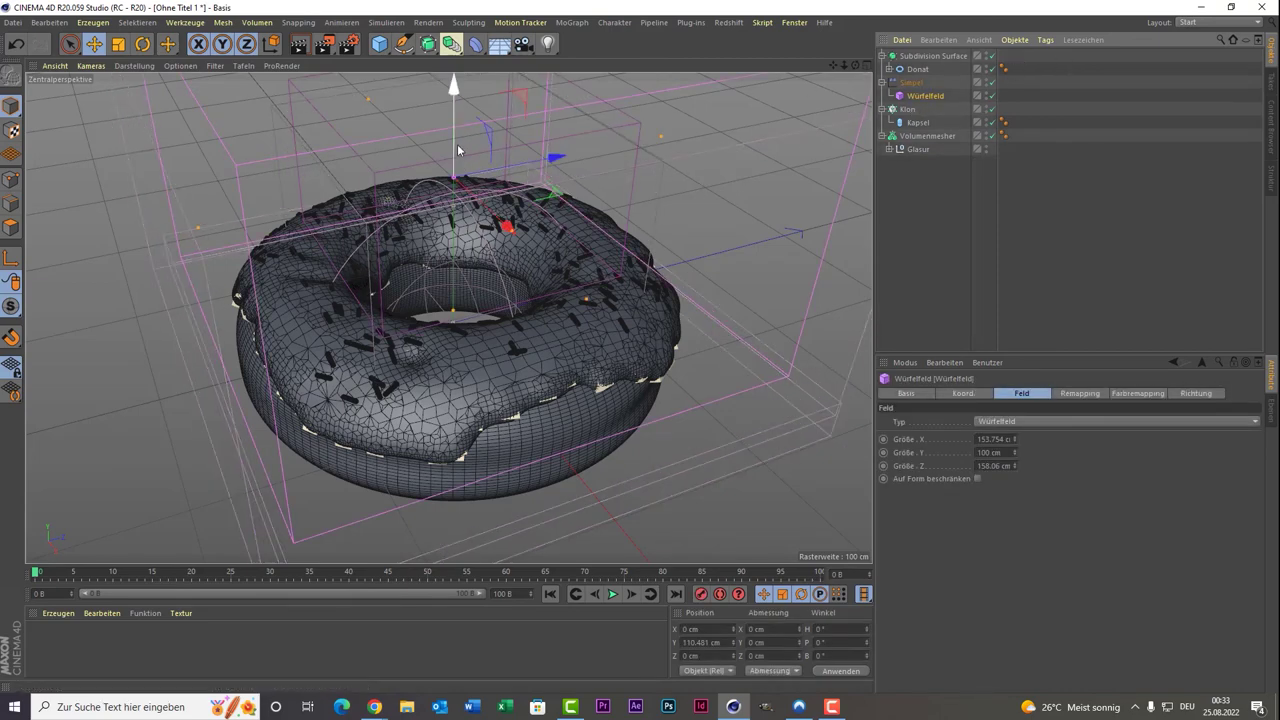
drag(458, 149, 461, 160)
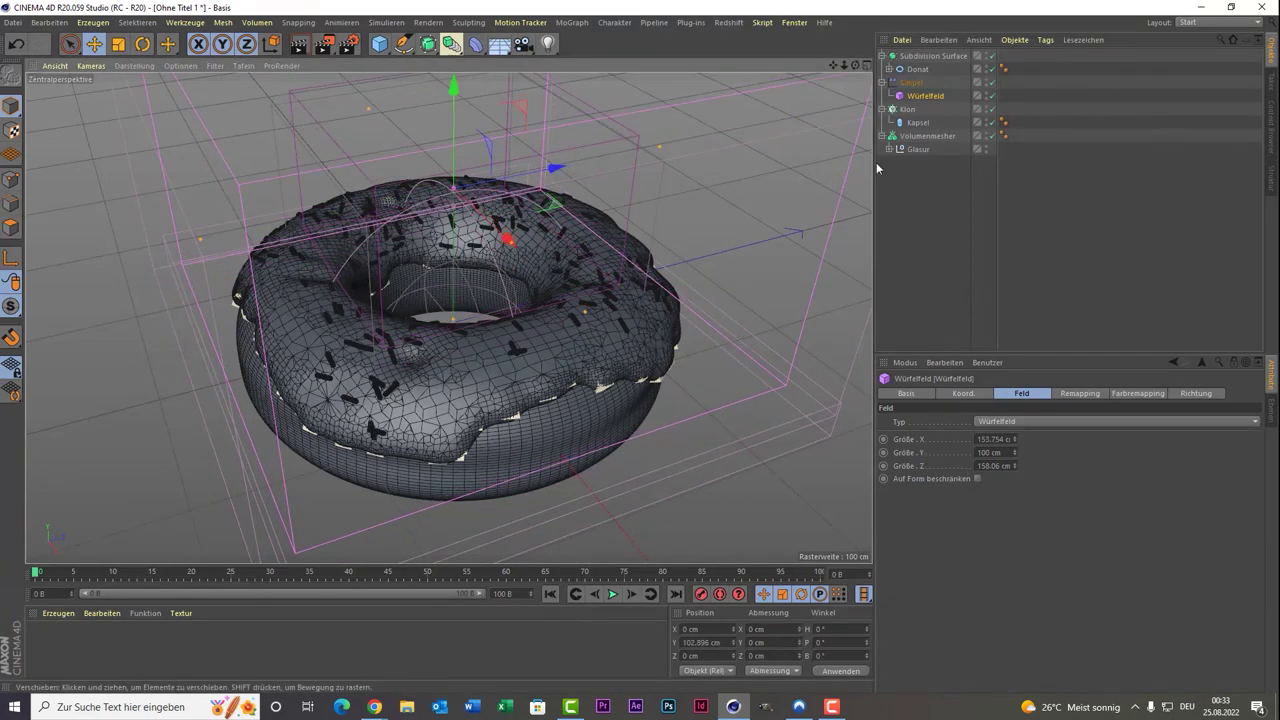
click(956, 266)
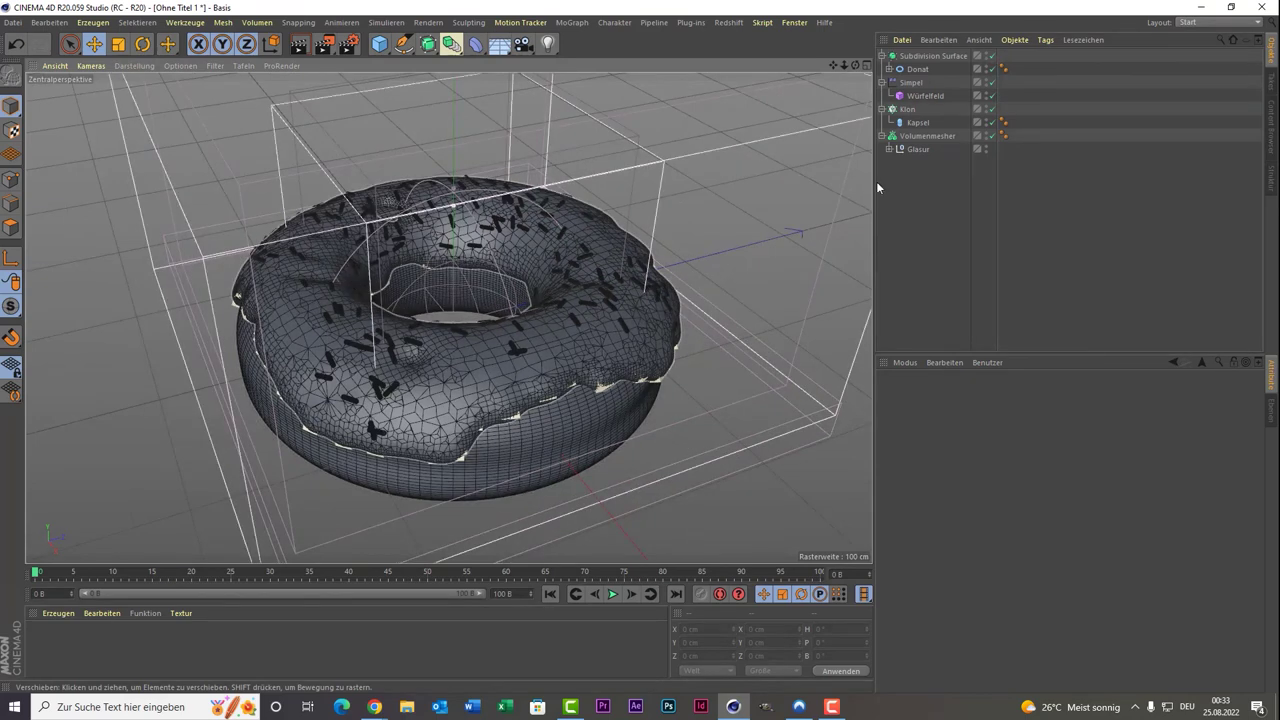
Try narrowing the Würfelfeld's width, then undo the resize.
click(919, 97)
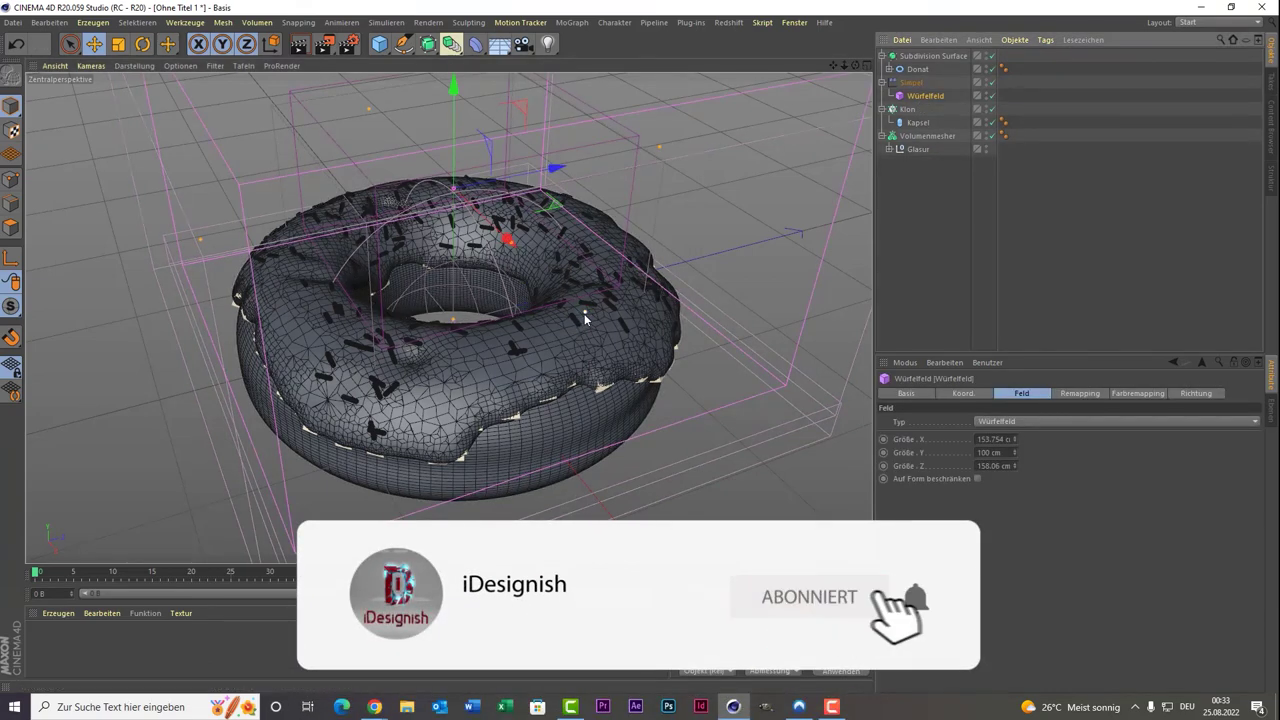
mouse_move(580, 316)
mouse_down()
mouse_move(511, 248)
mouse_move(718, 134)
mouse_up()
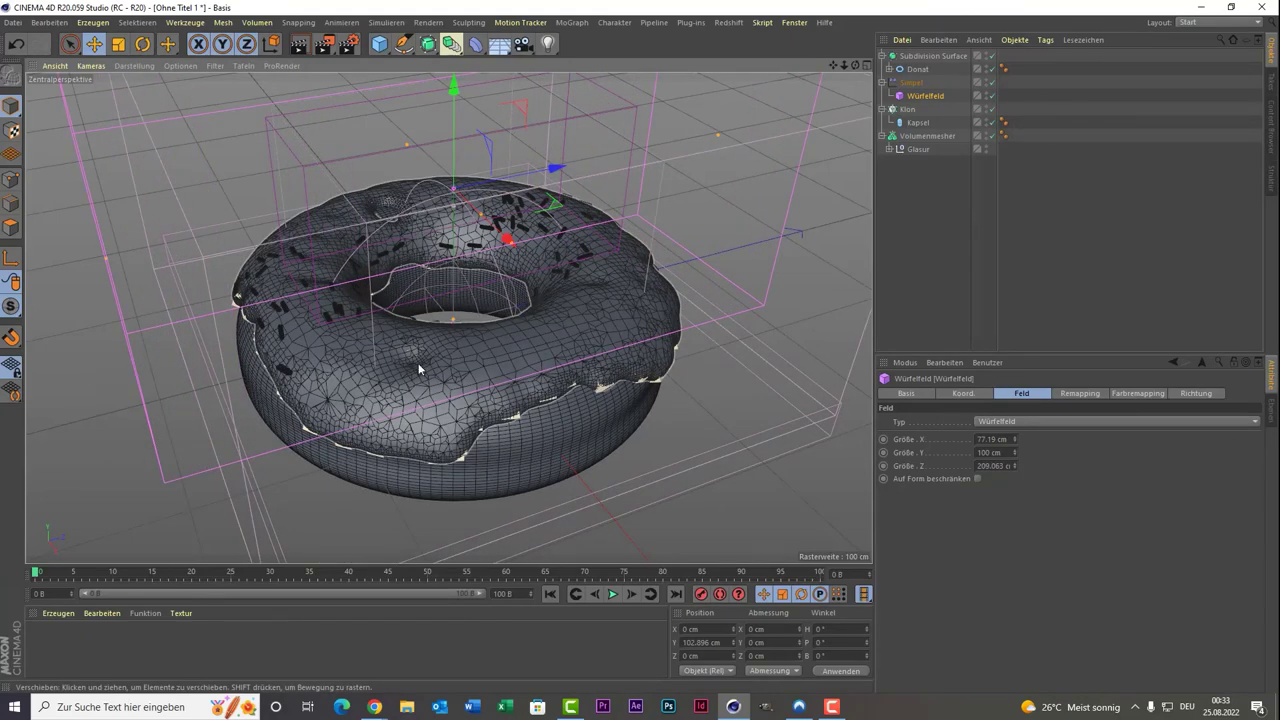
key(ctrl+z)
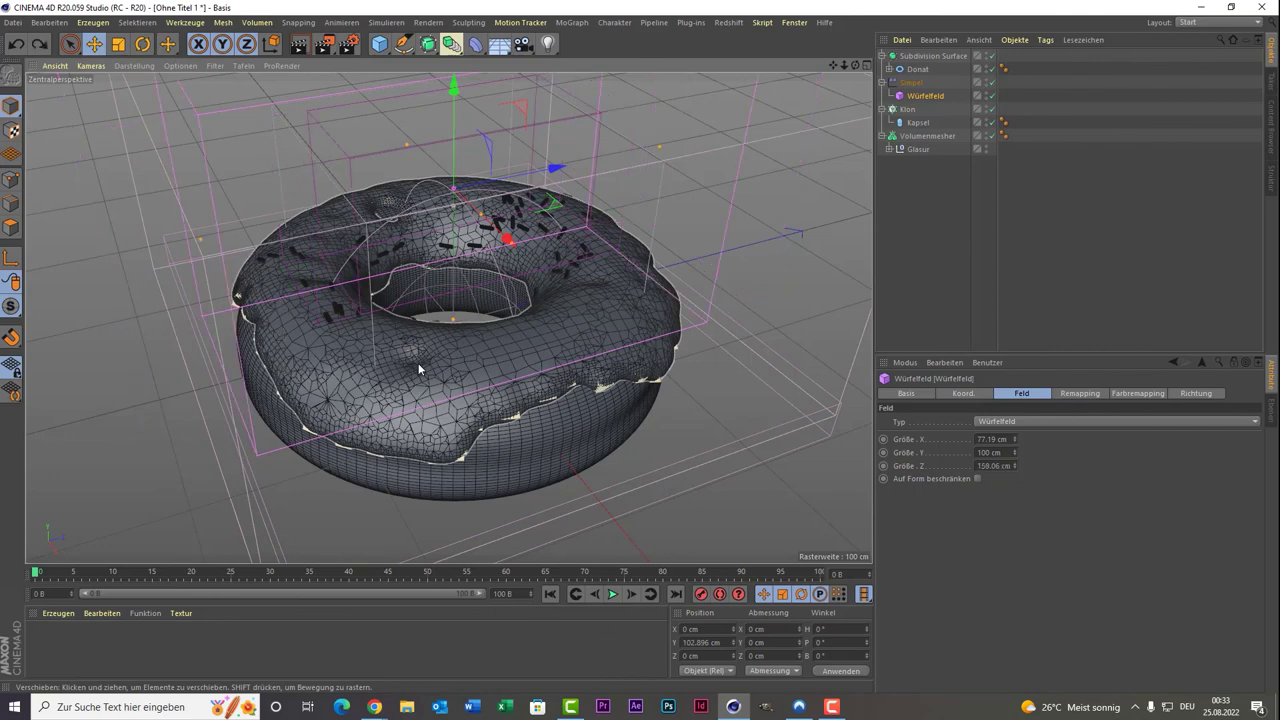